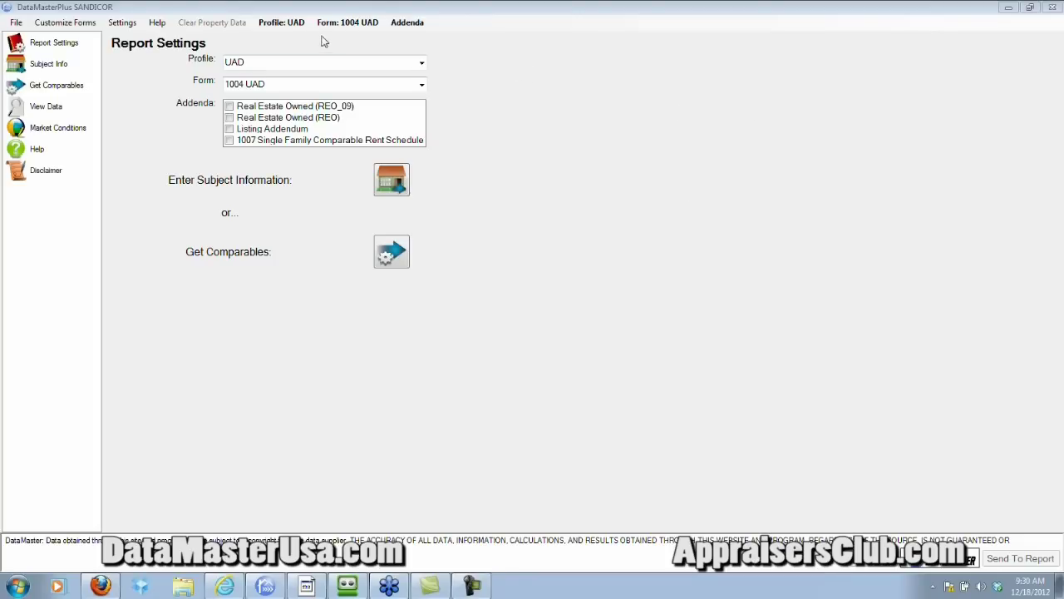
# Step: On Report Settings, show the Profile menu and the form list with 1004 UAD checked
pyautogui.click(281, 27)
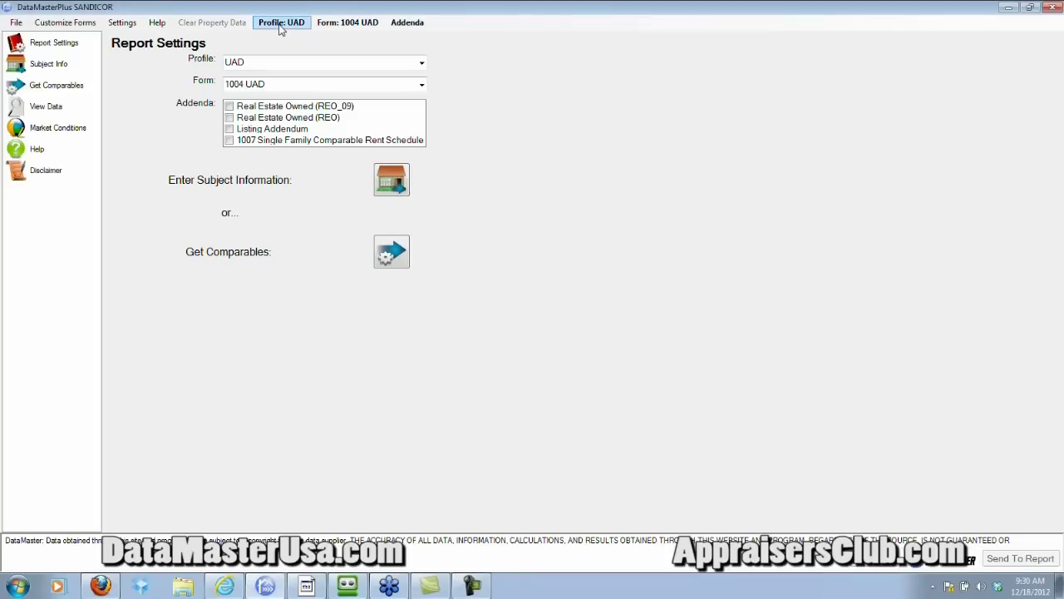
pyautogui.click(281, 25)
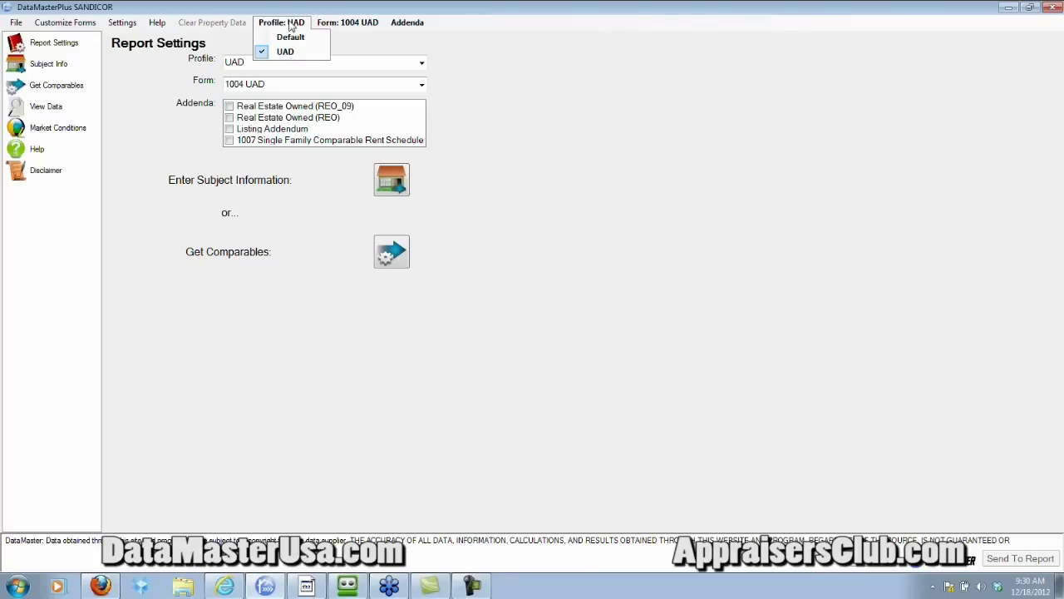
pyautogui.moveTo(349, 23)
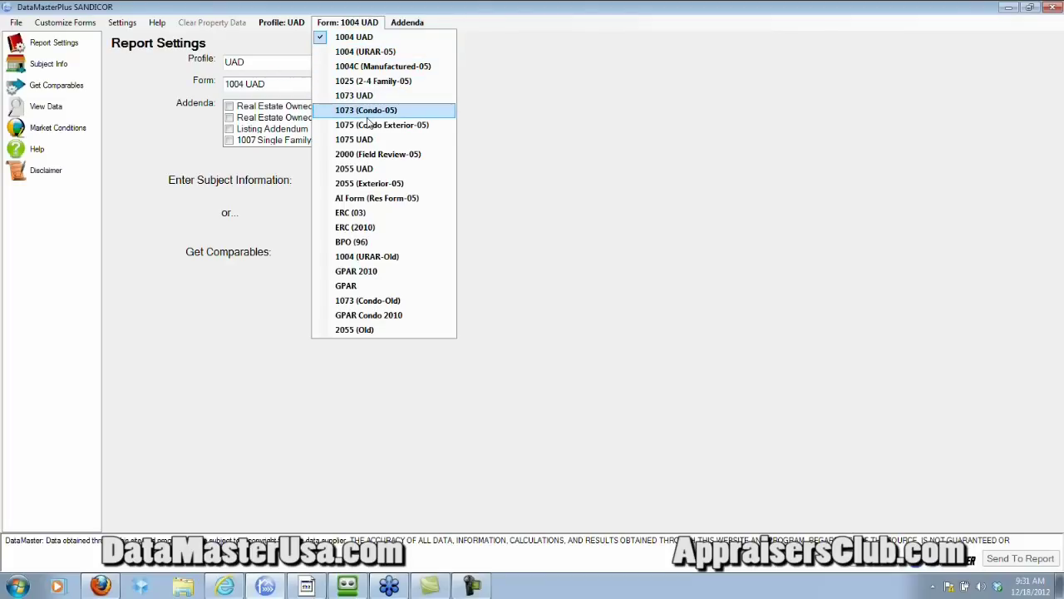
# Step: Try the Default report profile, then switch back to the UAD profile
pyautogui.moveTo(401, 27)
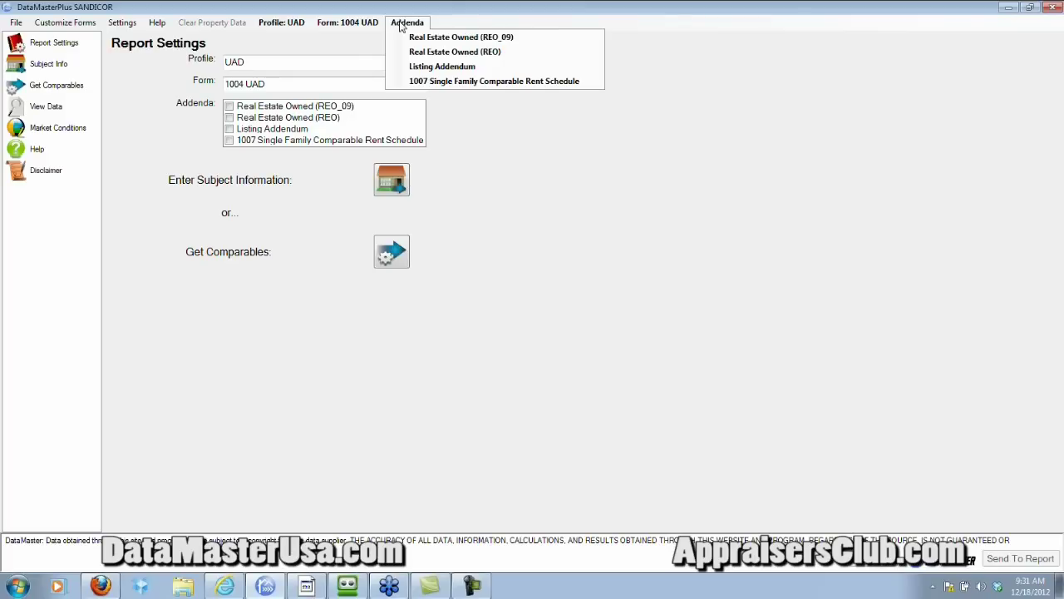
pyautogui.moveTo(348, 27)
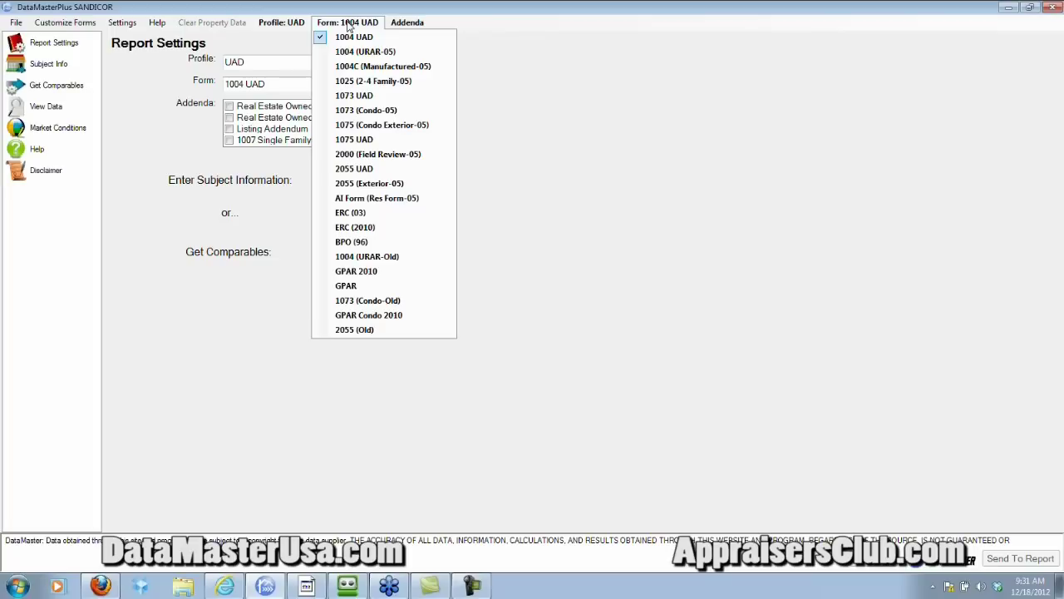
pyautogui.click(280, 36)
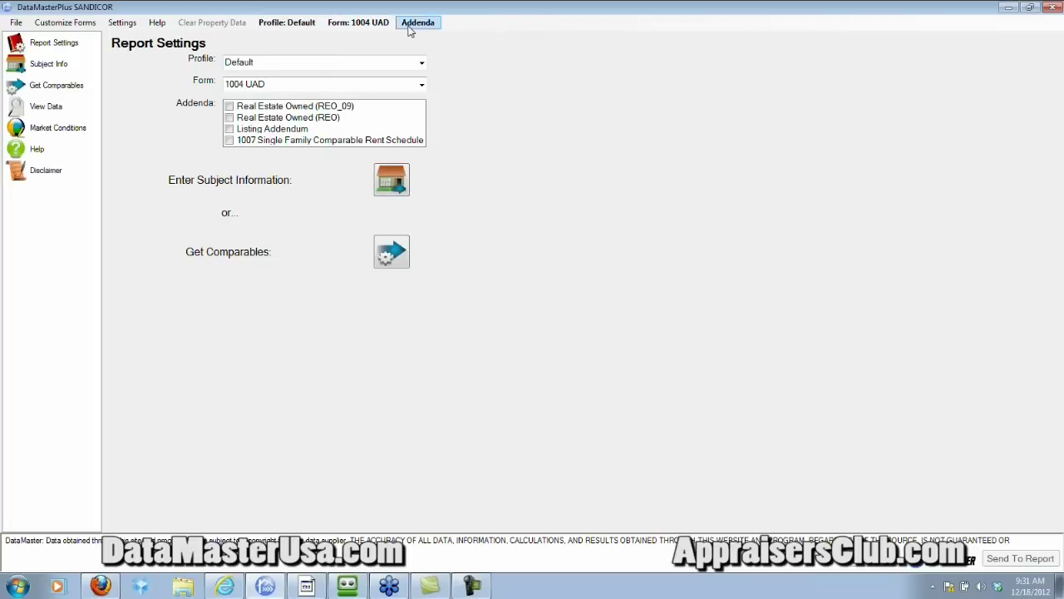
pyautogui.click(374, 25)
pyautogui.moveTo(292, 28)
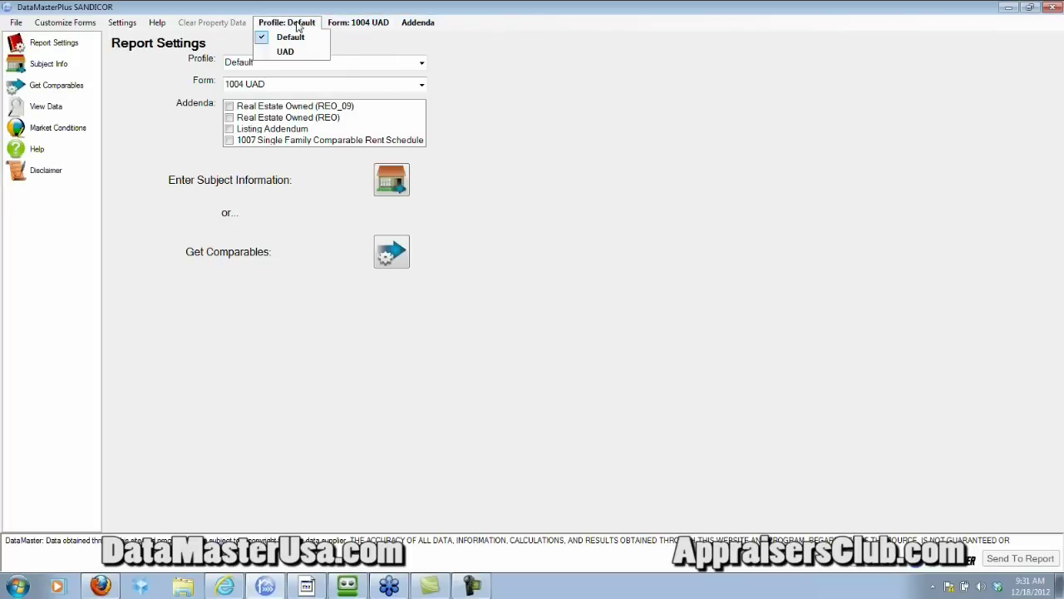
pyautogui.click(288, 52)
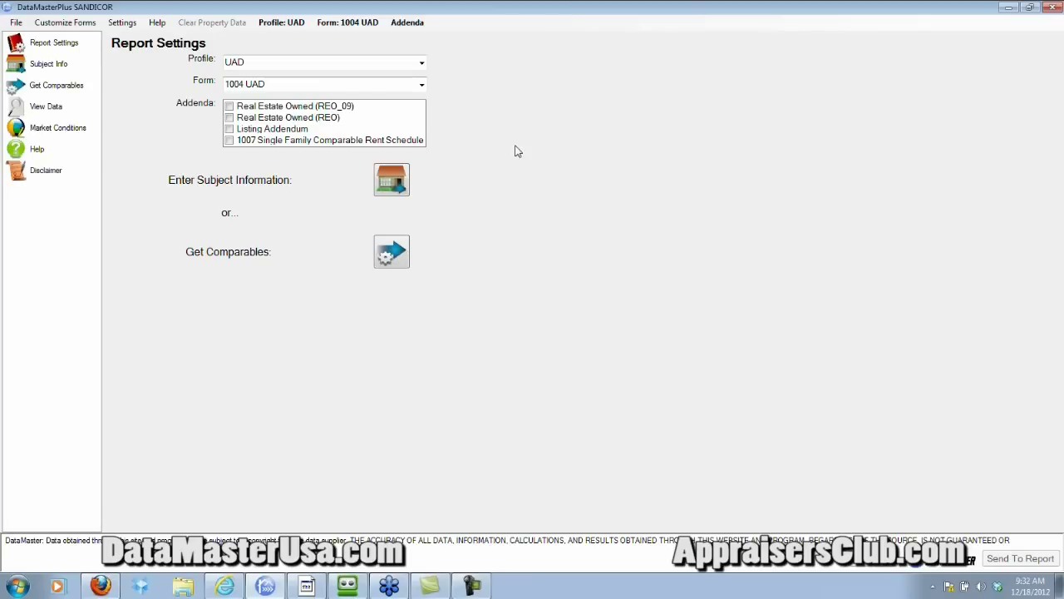
# Step: Open Subject Property Information and choose San Diego APN as the data source
pyautogui.click(396, 180)
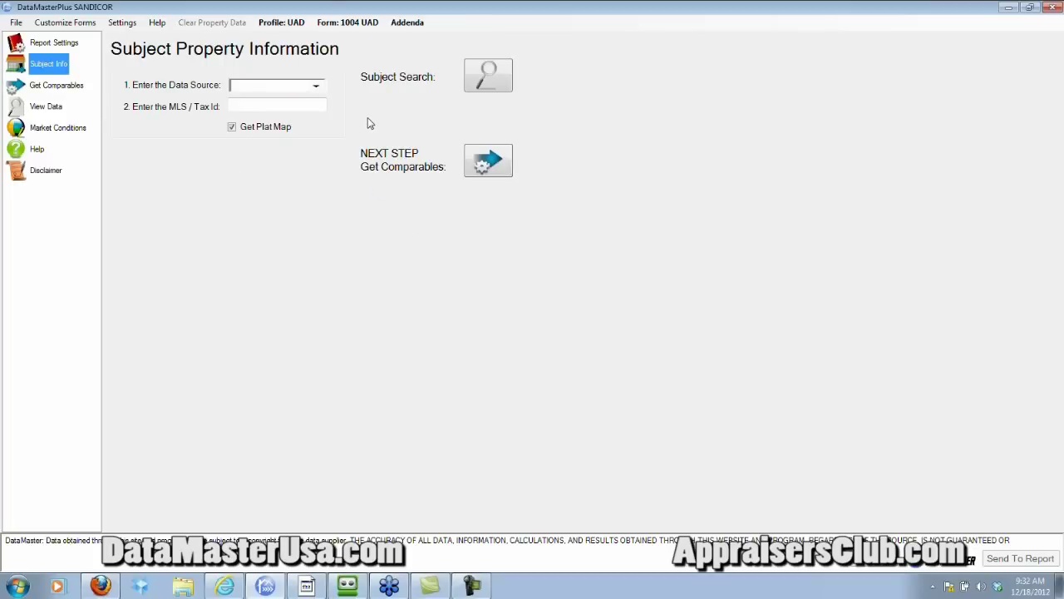
pyautogui.click(316, 88)
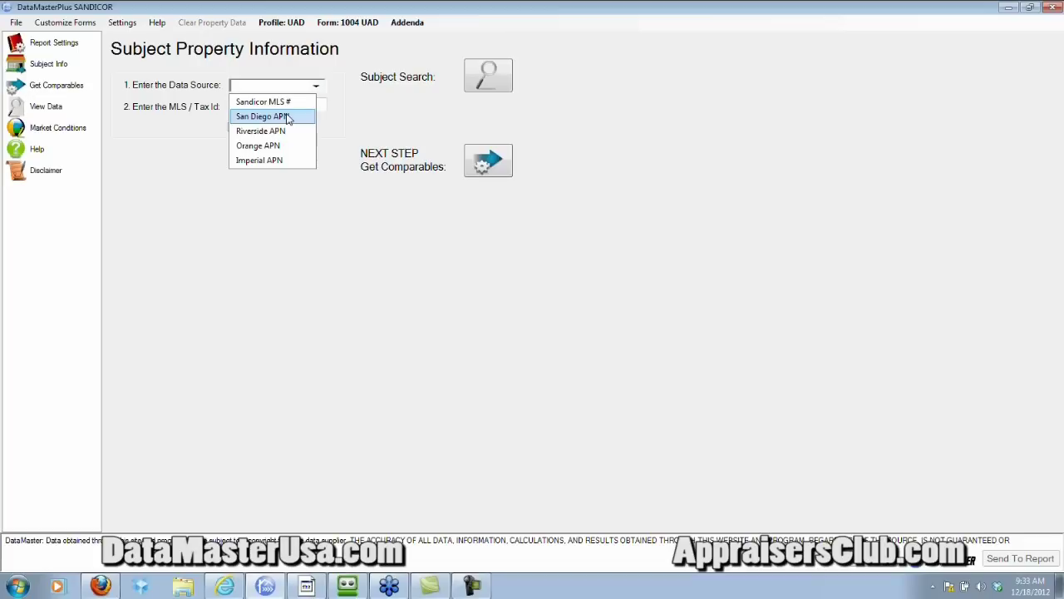
pyautogui.click(289, 118)
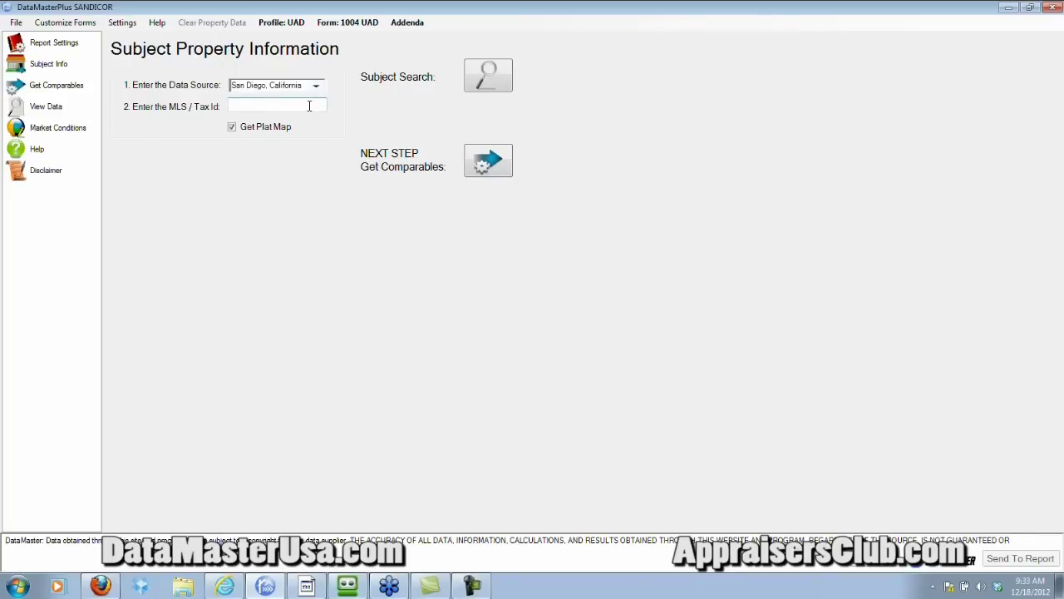
# Step: Enter the subject's APN and download its public-record data into the grid
pyautogui.write('355')
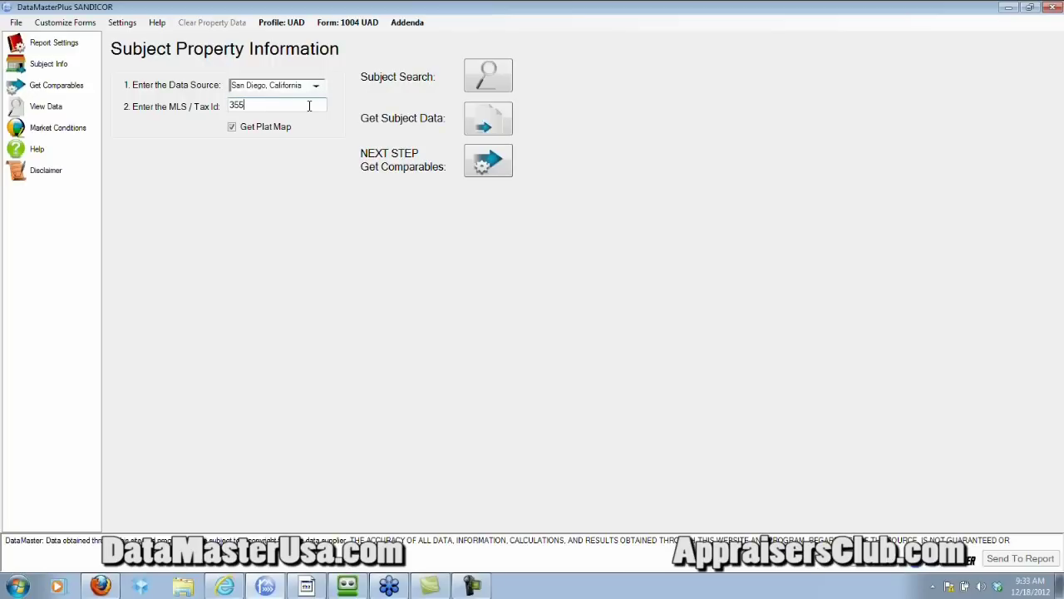
pyautogui.write('-660-20-00')
pyautogui.click(484, 124)
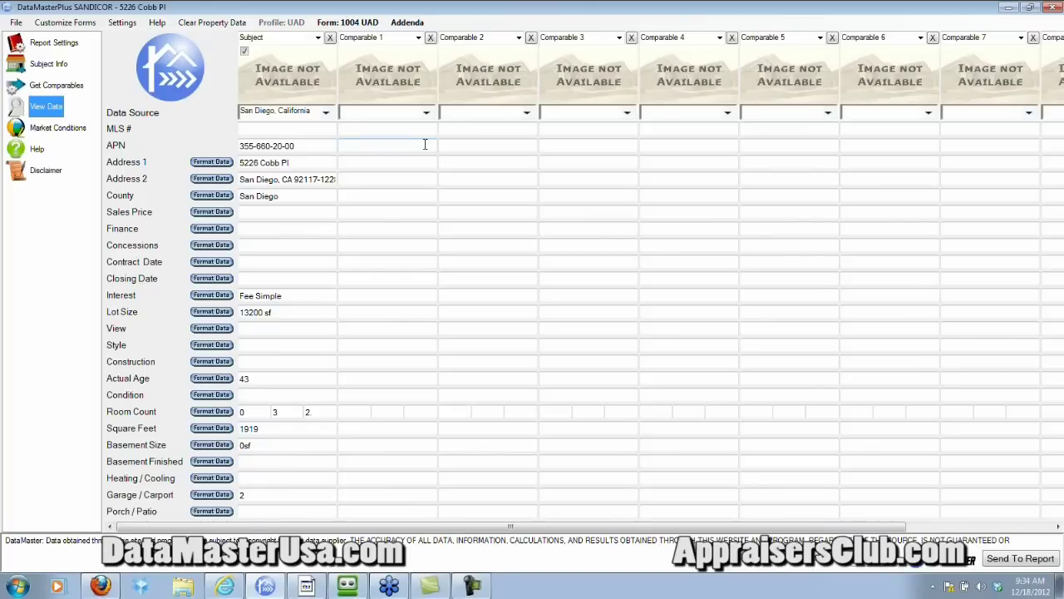
# Step: Select a Comparable 1 cell, then go to the Get Comparable Data page
pyautogui.click(382, 178)
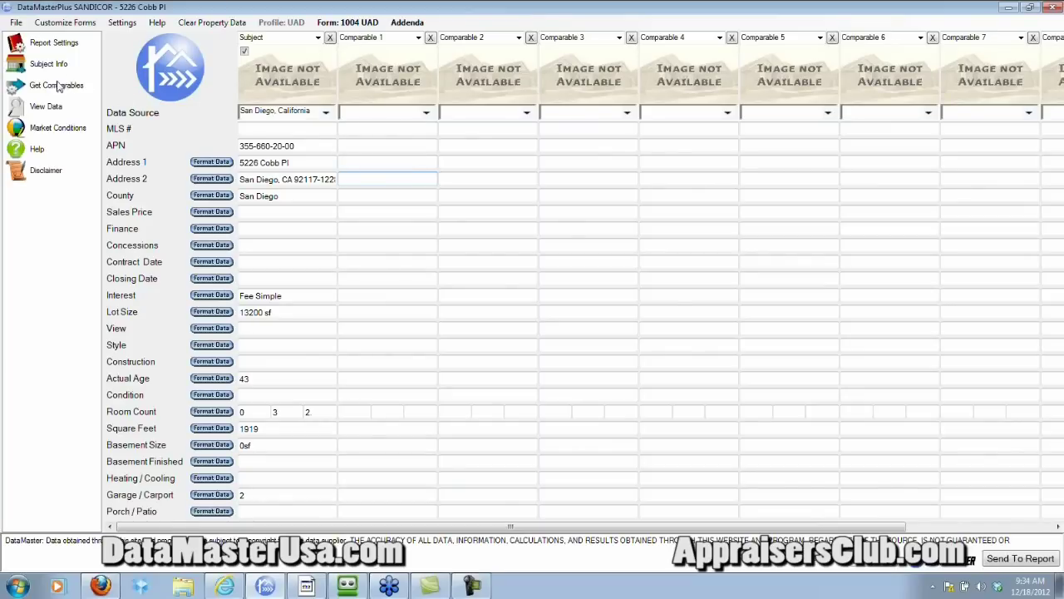
pyautogui.click(33, 92)
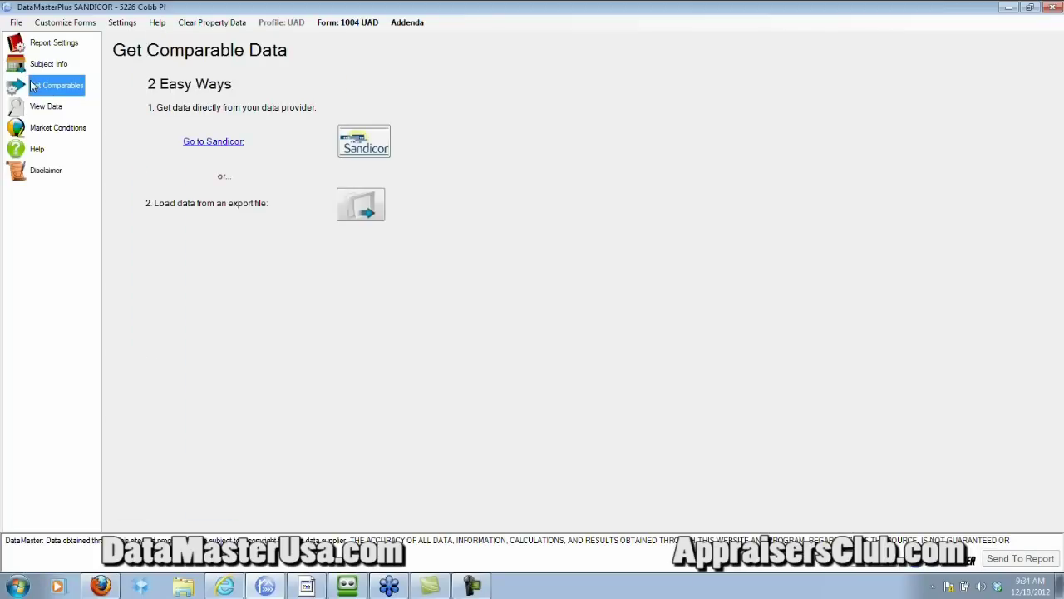
# Step: Look through Manual Entry, Report Settings and View Data, then launch the Sandicor login in Firefox
pyautogui.doubleClick(34, 86)
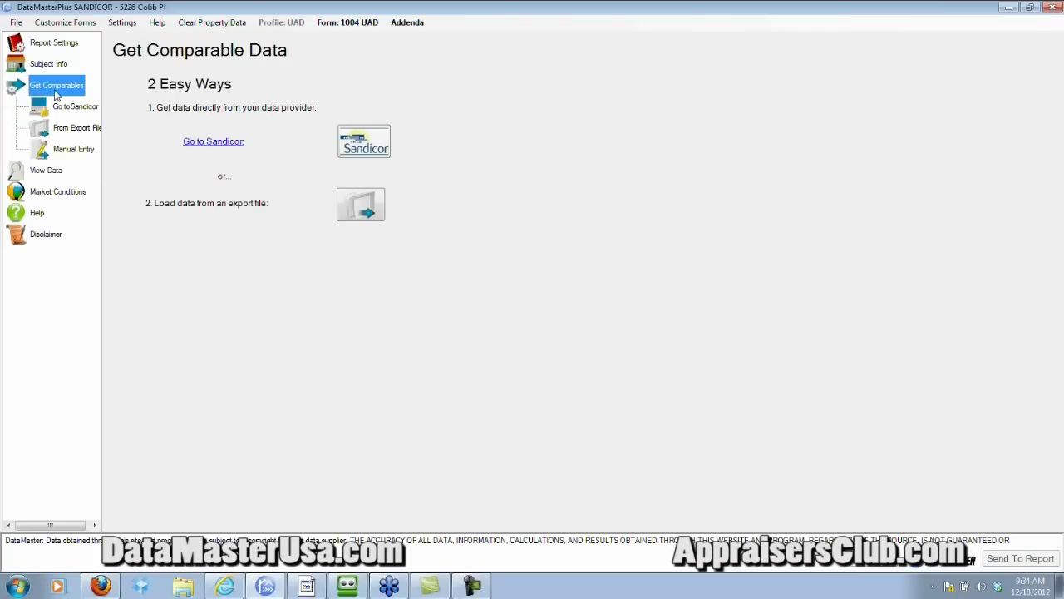
pyautogui.click(73, 150)
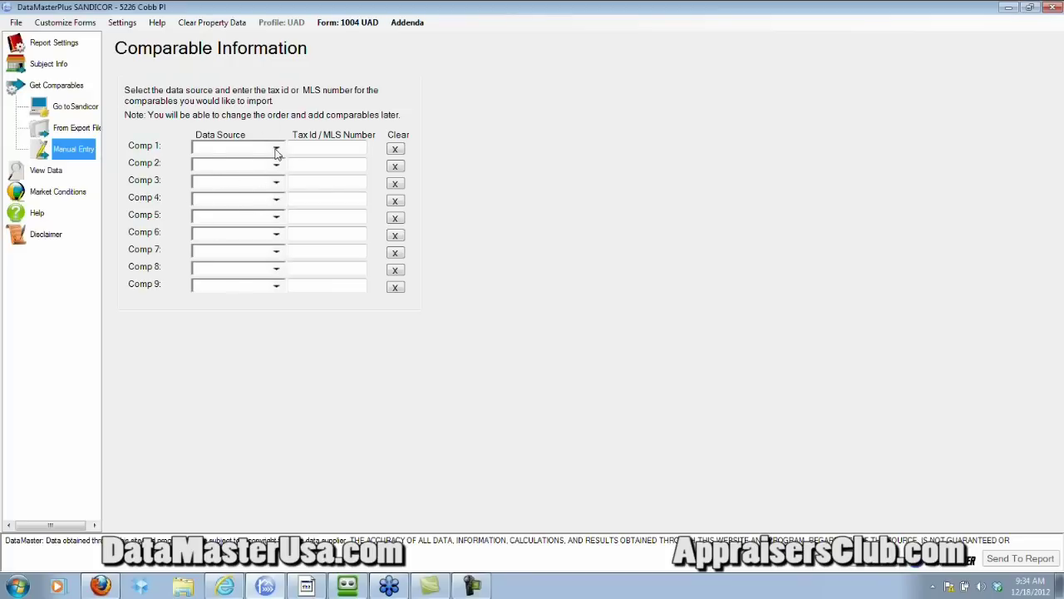
pyautogui.click(60, 90)
pyautogui.click(54, 45)
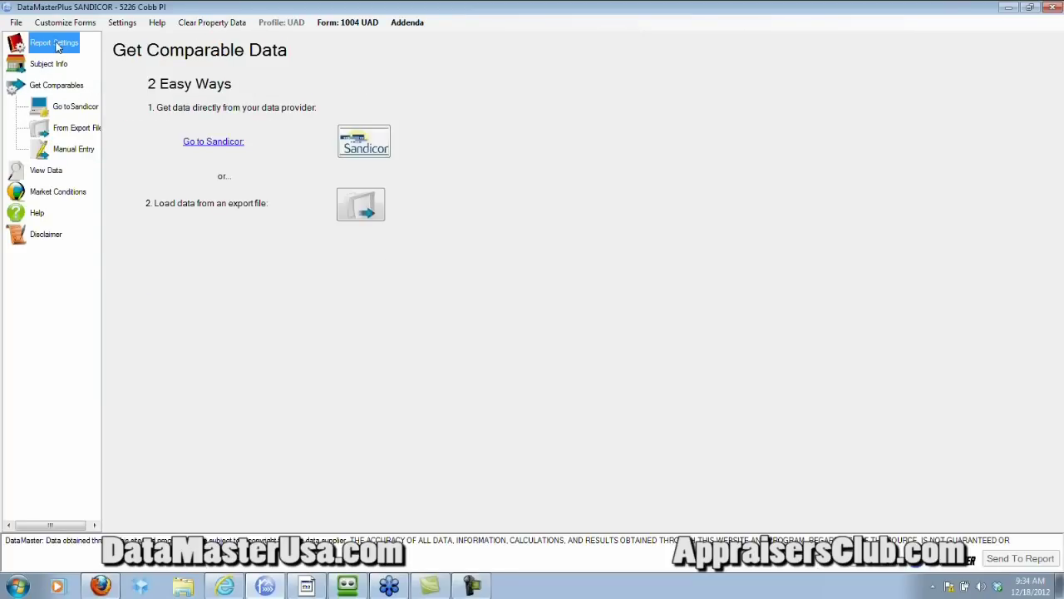
pyautogui.click(57, 172)
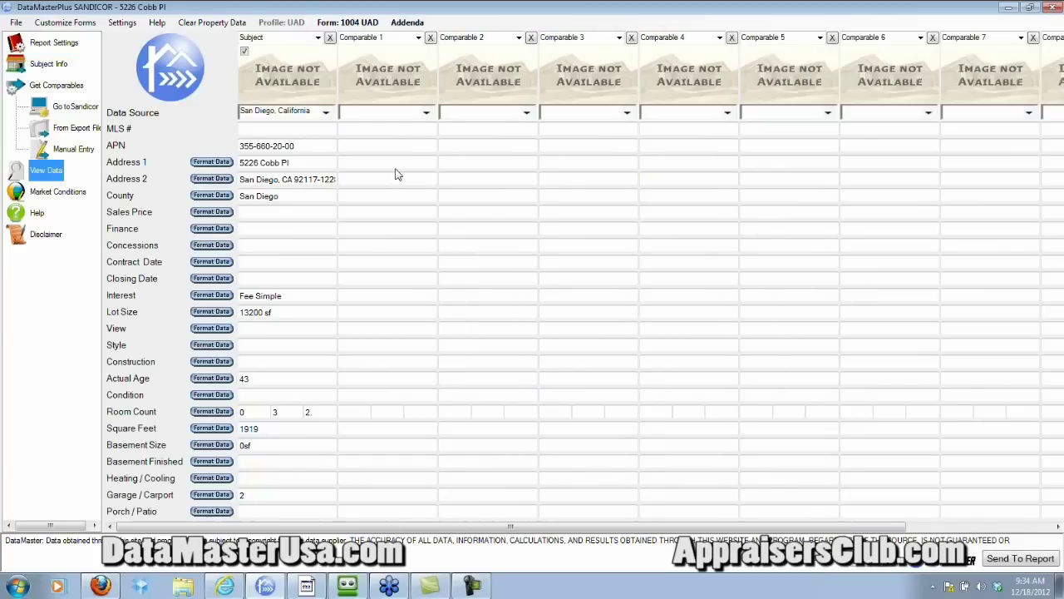
pyautogui.click(52, 90)
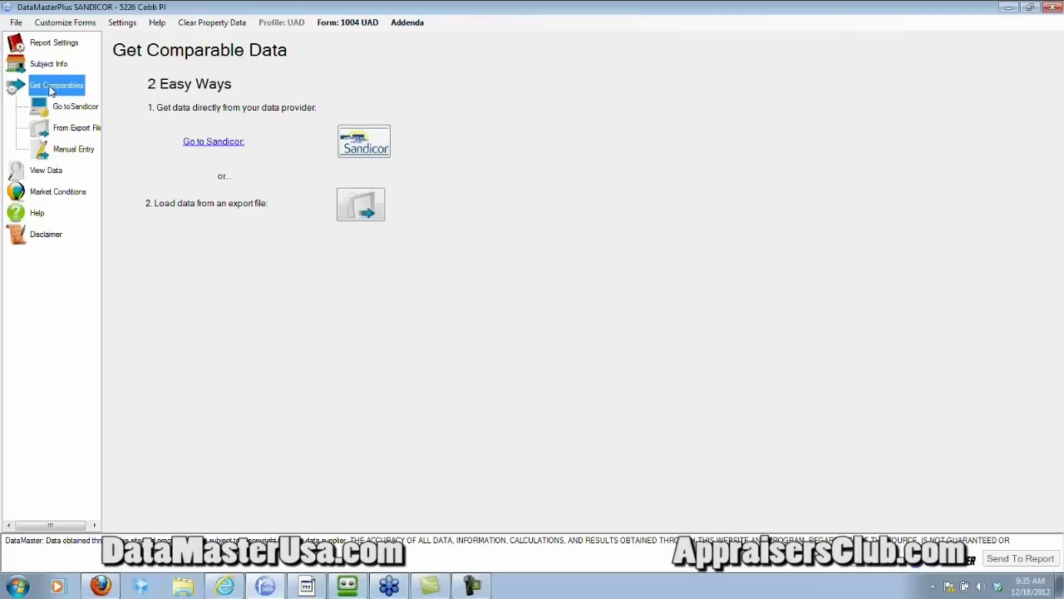
pyautogui.click(363, 139)
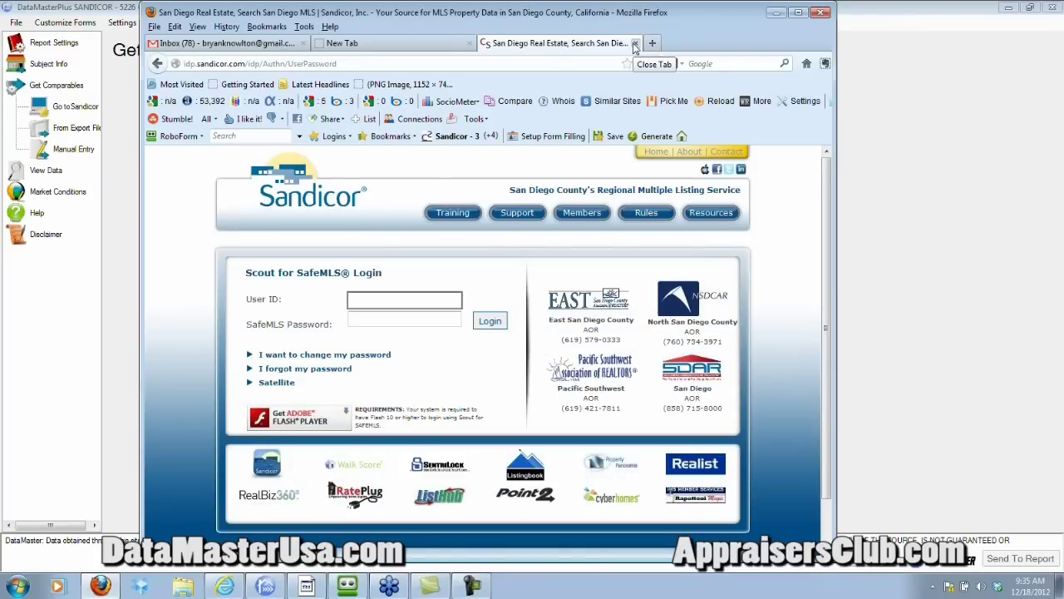
# Step: Minimize the Firefox Sandicor login window
pyautogui.click(774, 13)
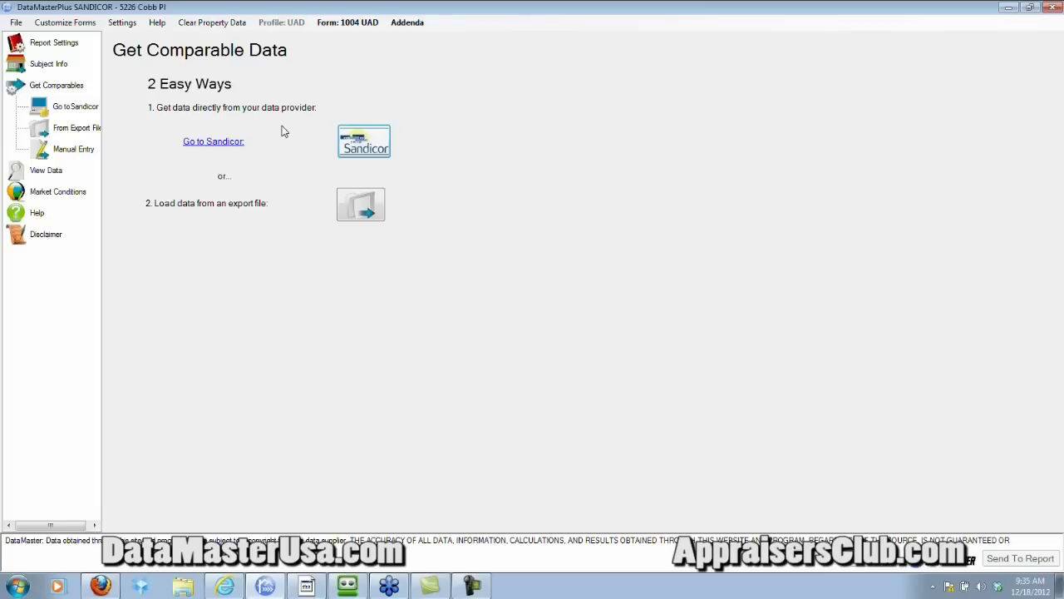
# Step: Set Comparable 1's source to Sandicor MLS with MLS number 120034579
pyautogui.click(48, 170)
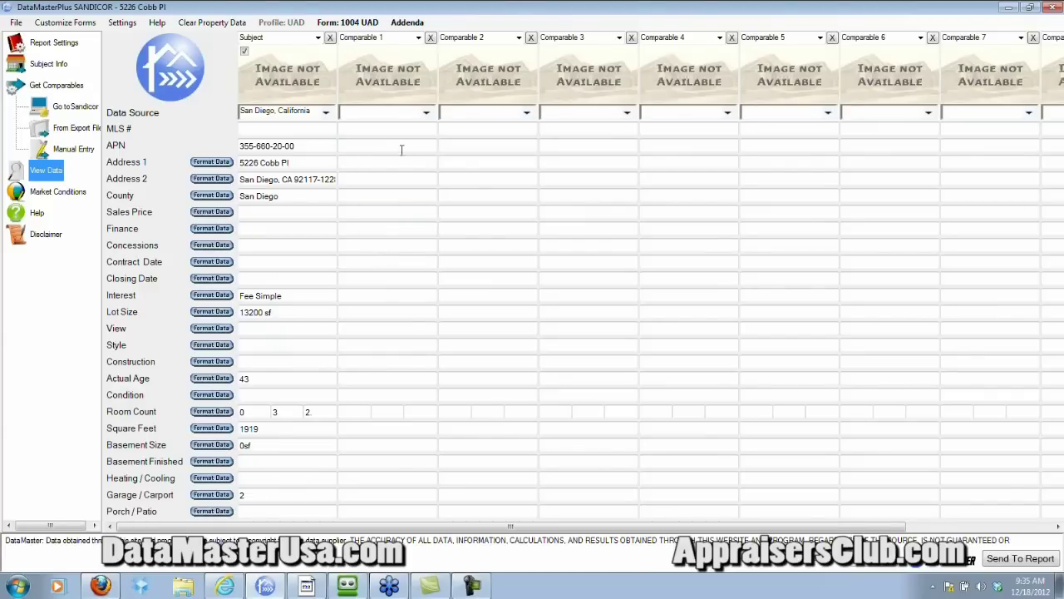
pyautogui.click(427, 114)
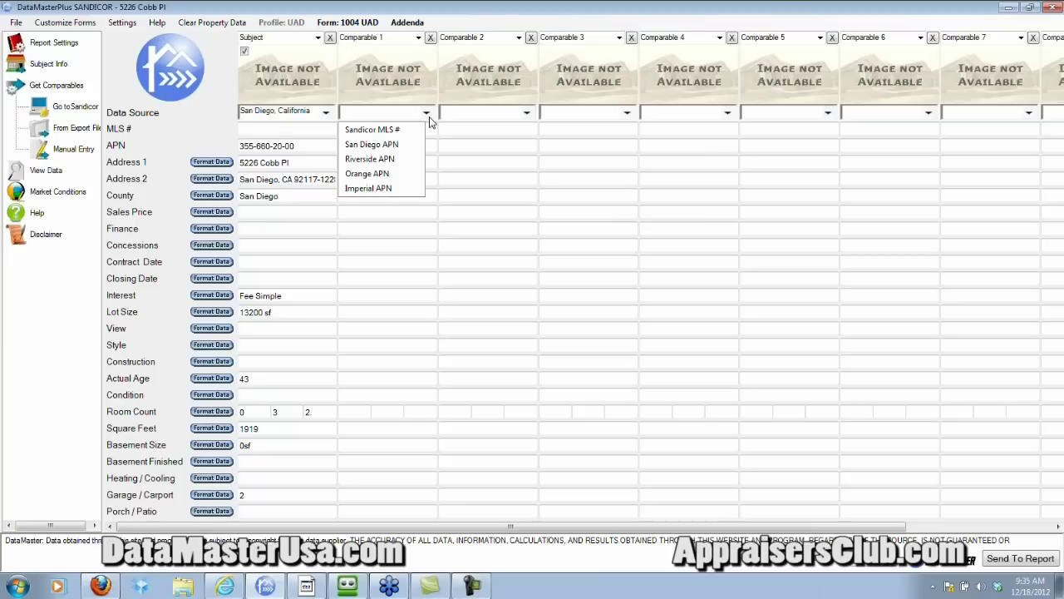
pyautogui.click(379, 129)
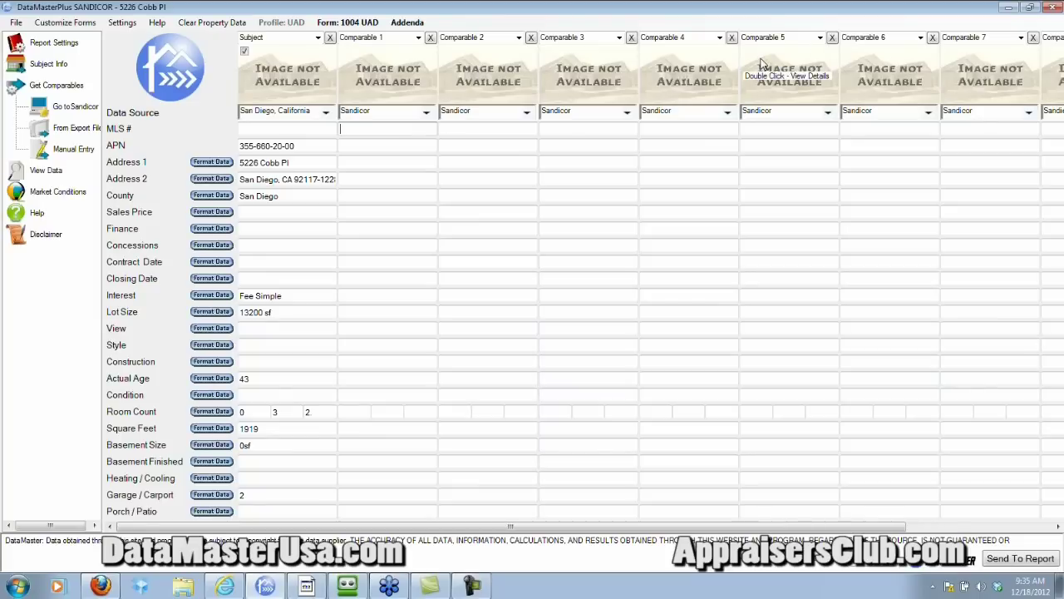
pyautogui.write('120034579')
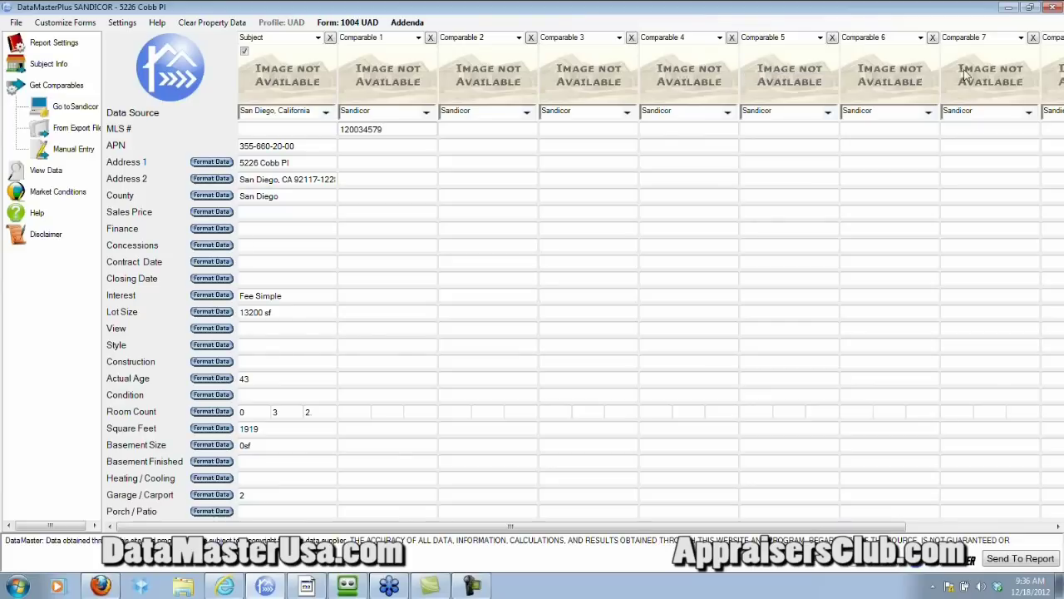
# Step: Enter MLS numbers 120030521, 120028580 and 120045031 for Comparables 2–4
pyautogui.click(490, 129)
pyautogui.write('120030521')
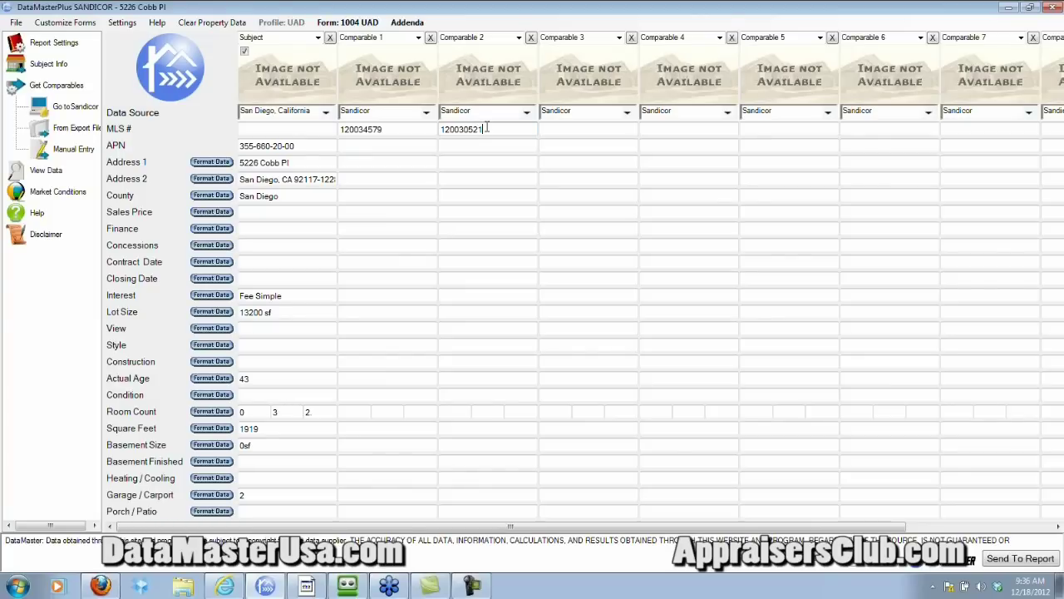
pyautogui.click(586, 128)
pyautogui.write('120028580')
pyautogui.click(668, 129)
pyautogui.write('1200')
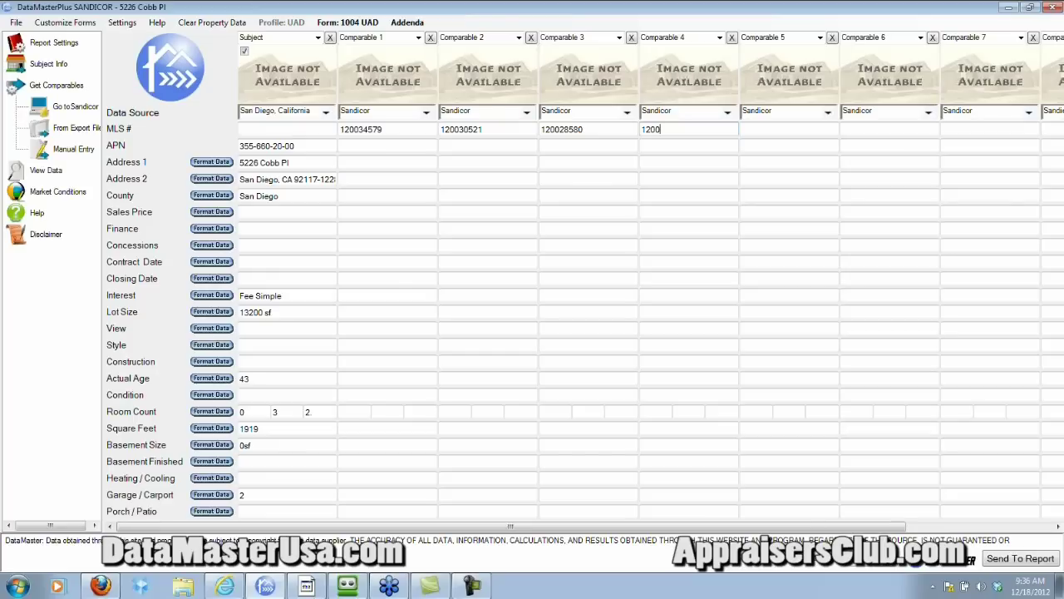
pyautogui.write('45')
pyautogui.write('0')
pyautogui.write('31')
# Step: Enter MLS numbers 120050917, 120060248 and 120044909 for Comparables 5–7
pyautogui.click(765, 127)
pyautogui.write('12')
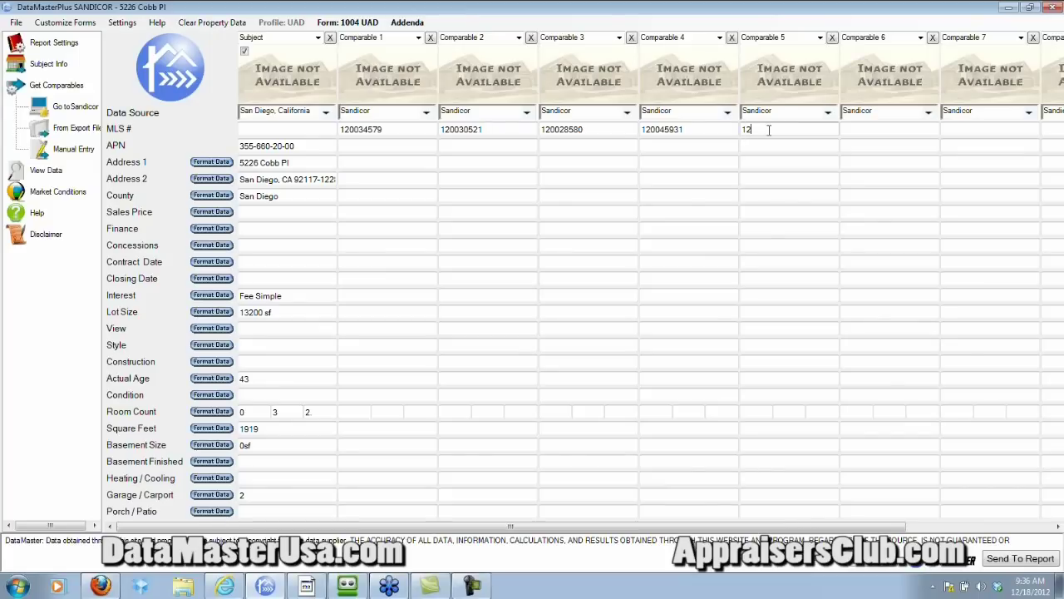
pyautogui.write('0050917')
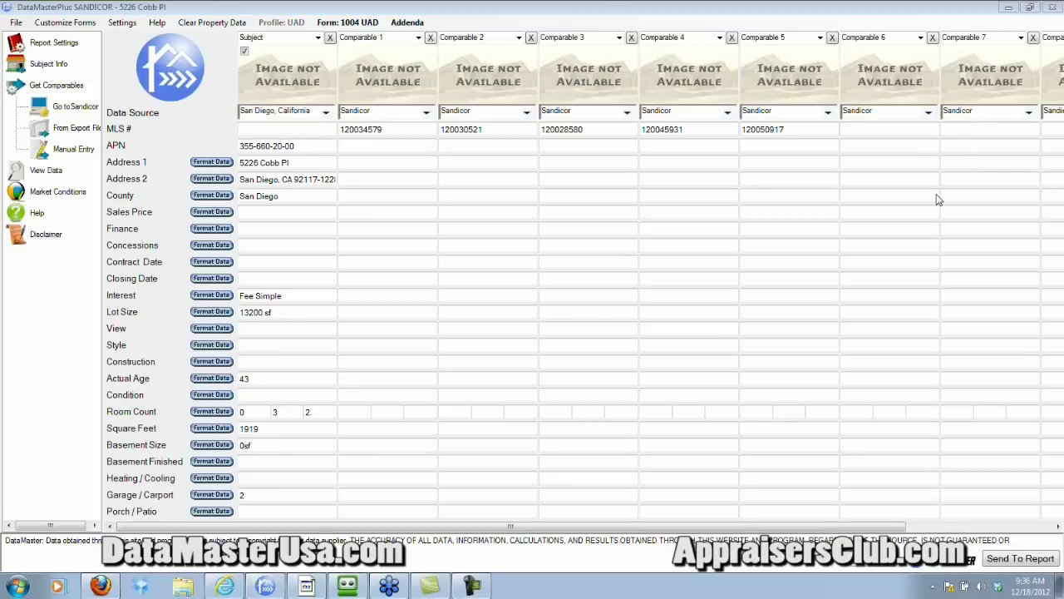
pyautogui.click(884, 129)
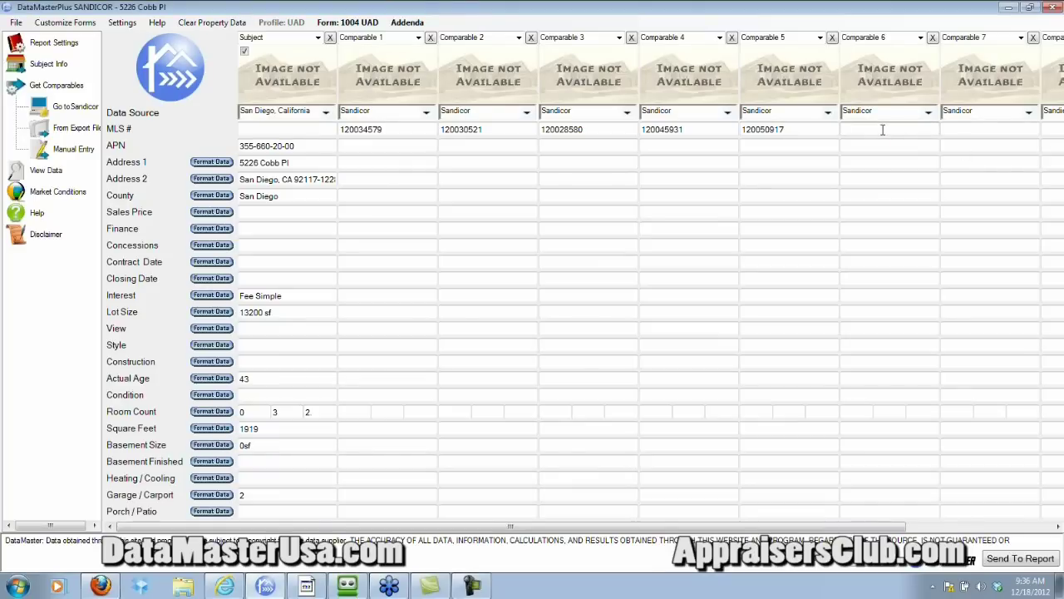
pyautogui.write('120060248')
pyautogui.click(967, 128)
pyautogui.write('120044909')
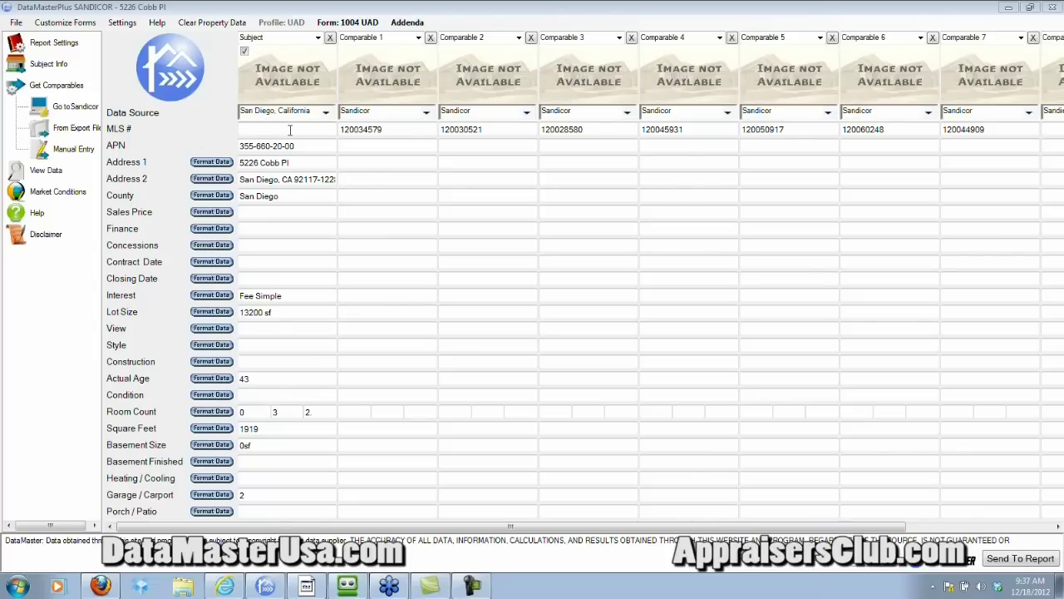
pyautogui.click(74, 148)
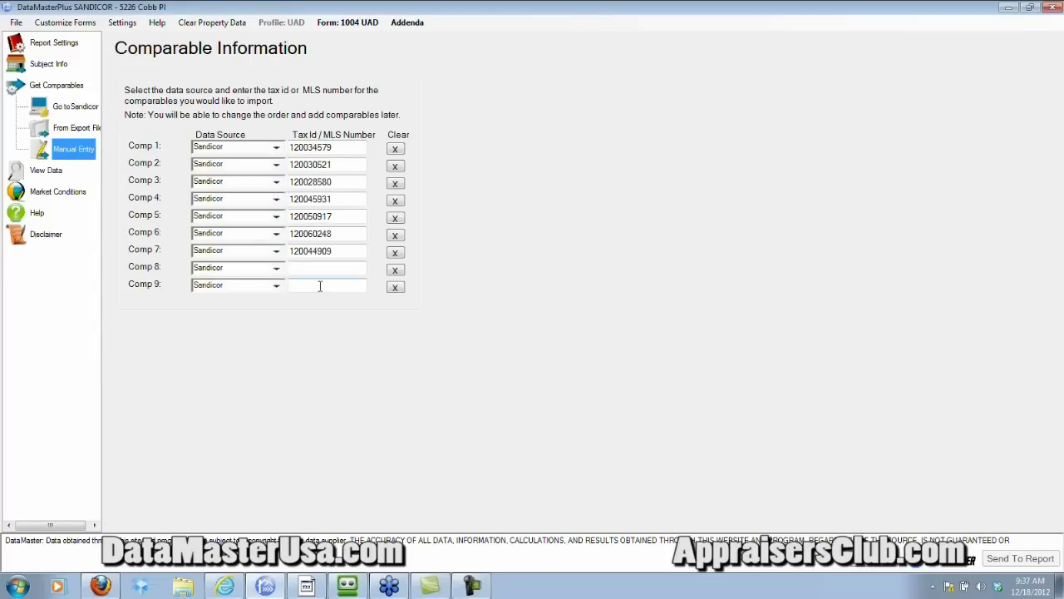
# Step: From Manual Entry, download Sandicor data and photos for the seven listed MLS numbers
pyautogui.click(330, 266)
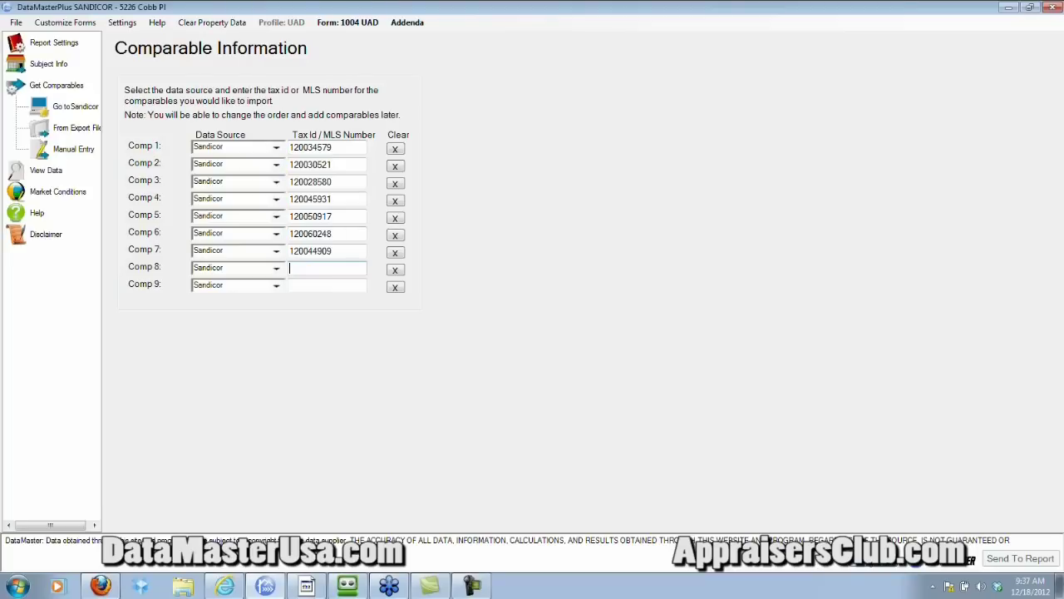
pyautogui.press('Return')
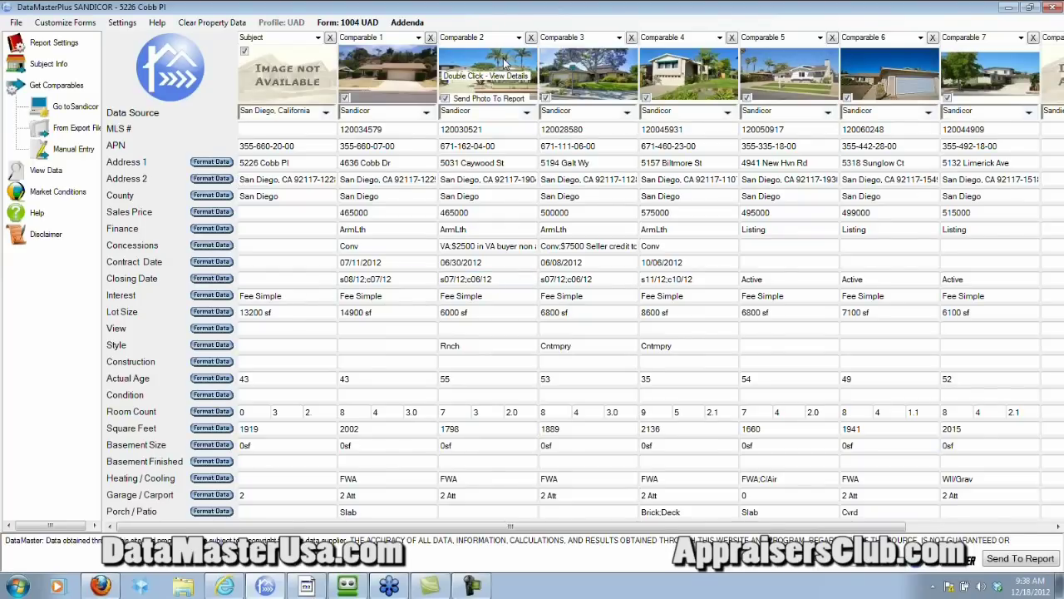
pyautogui.click(495, 81)
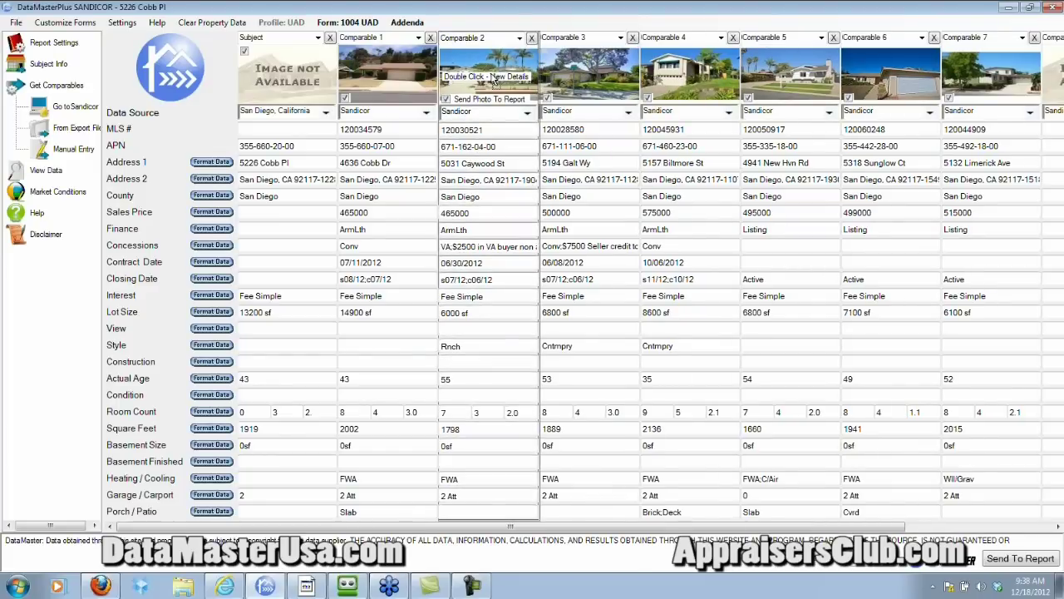
pyautogui.doubleClick(495, 81)
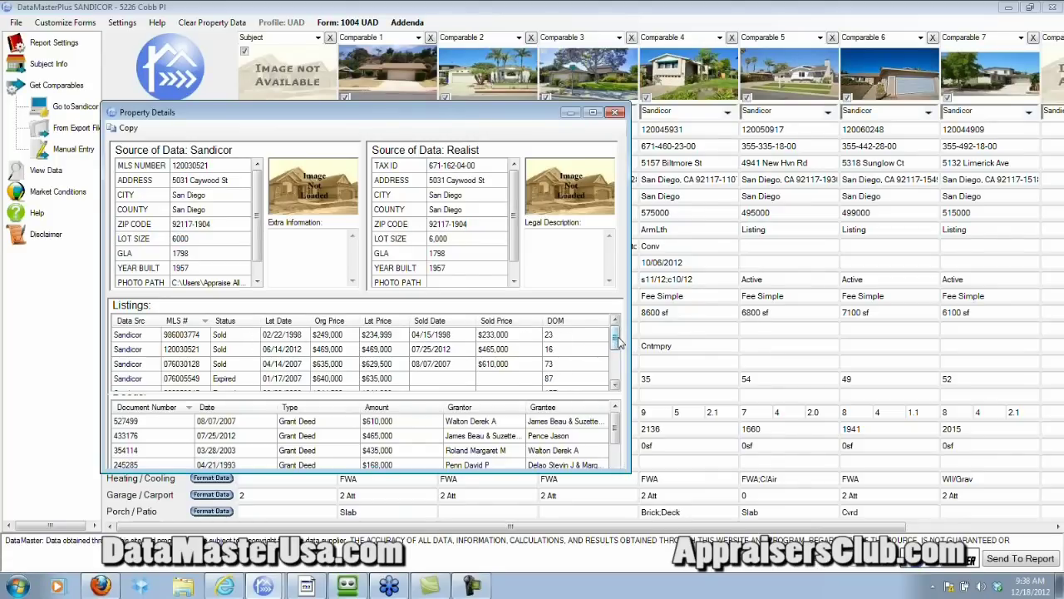
pyautogui.moveTo(614, 433)
pyautogui.mouseDown()
pyautogui.moveTo(618, 450)
pyautogui.moveTo(623, 431)
pyautogui.mouseUp()
pyautogui.click(616, 116)
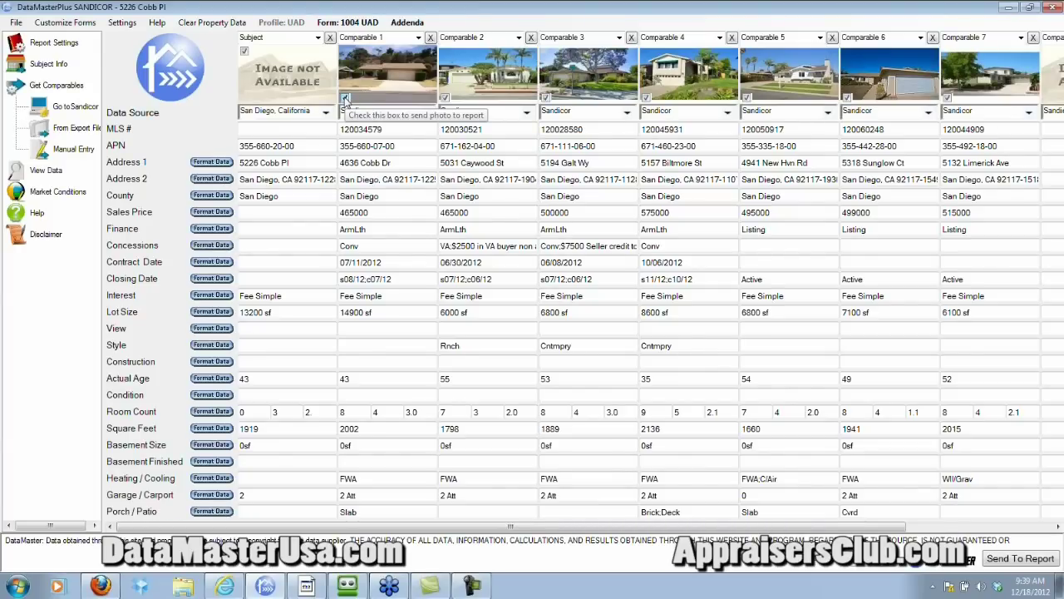
pyautogui.click(346, 99)
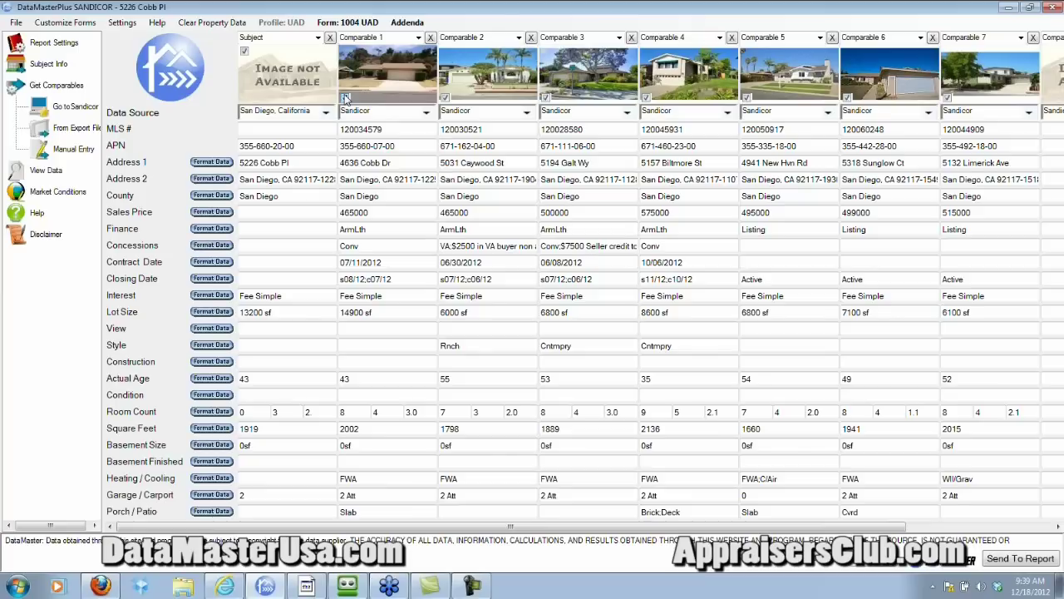
pyautogui.click(347, 99)
# Step: In Tempo Quick Search, enter house numbers 5200 to 5300 and street name 'cobb'
pyautogui.click(358, 348)
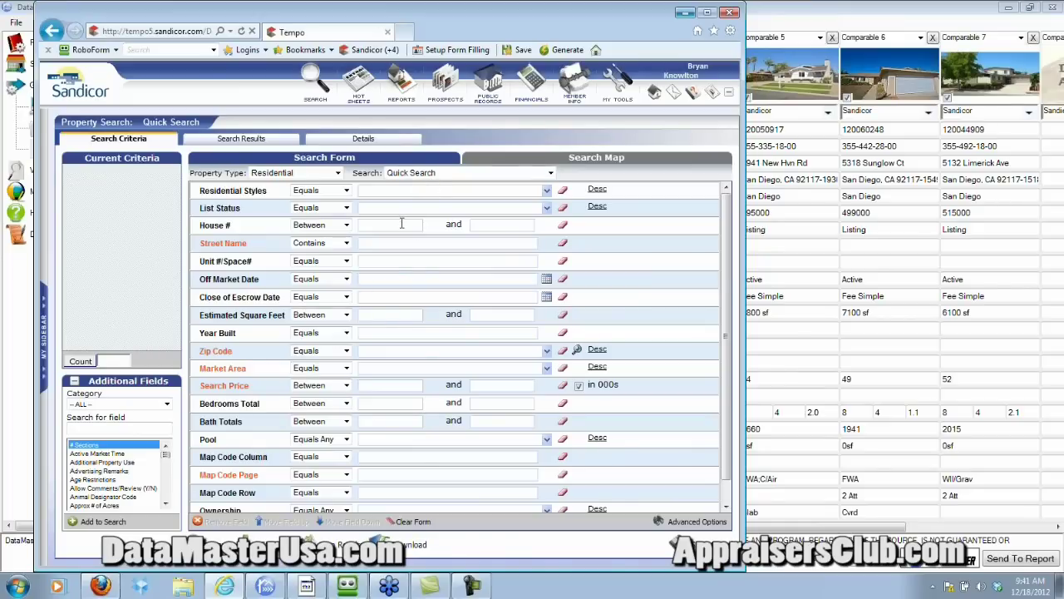
pyautogui.click(628, 232)
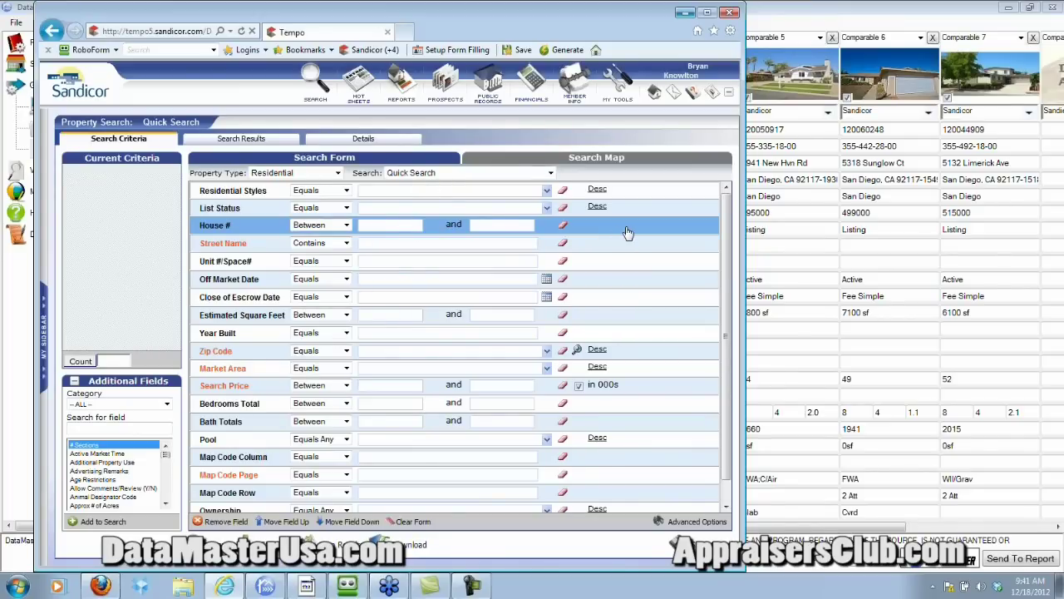
pyautogui.write('5200')
pyautogui.press('Tab')
pyautogui.write('5300')
pyautogui.press('Tab')
pyautogui.write('cobb')
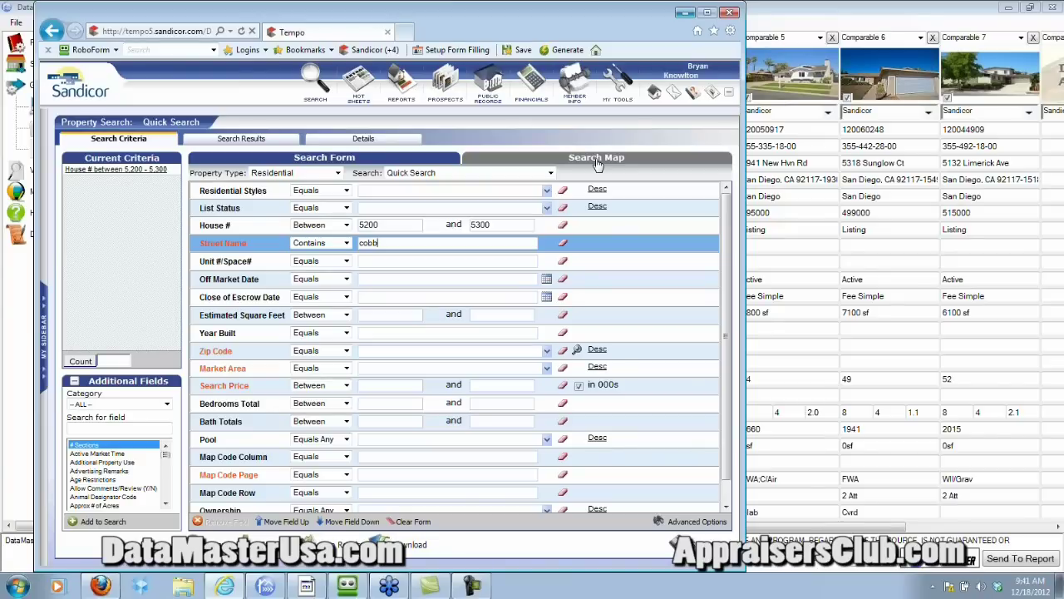
# Step: In map view, pan and zoom to Clairemont and draw a circle around the Cobb Dr area
pyautogui.click(597, 160)
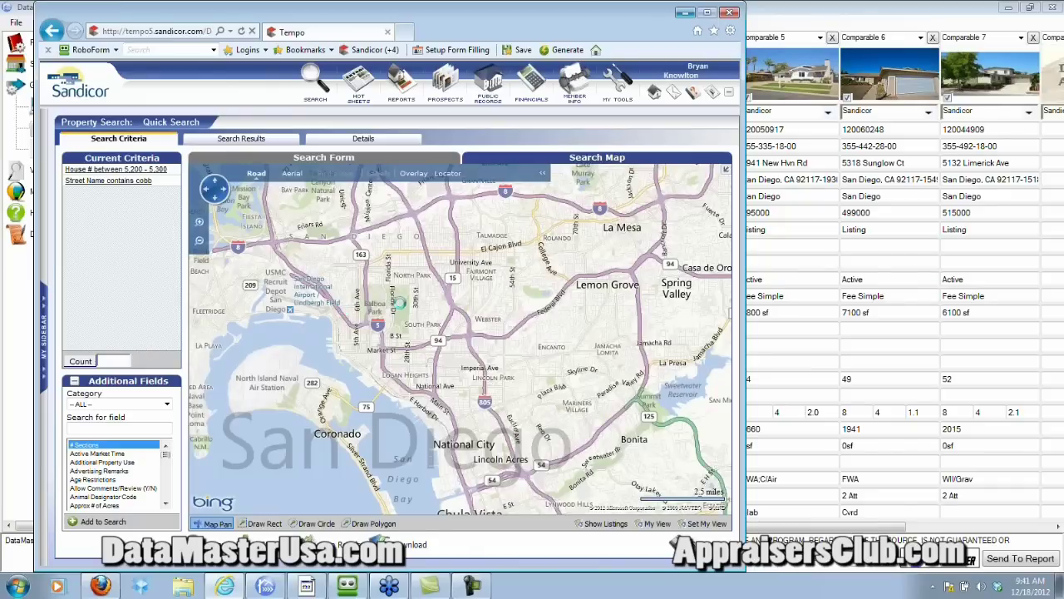
pyautogui.moveTo(324, 269); pyautogui.dragTo(453, 491)
pyautogui.click(606, 523)
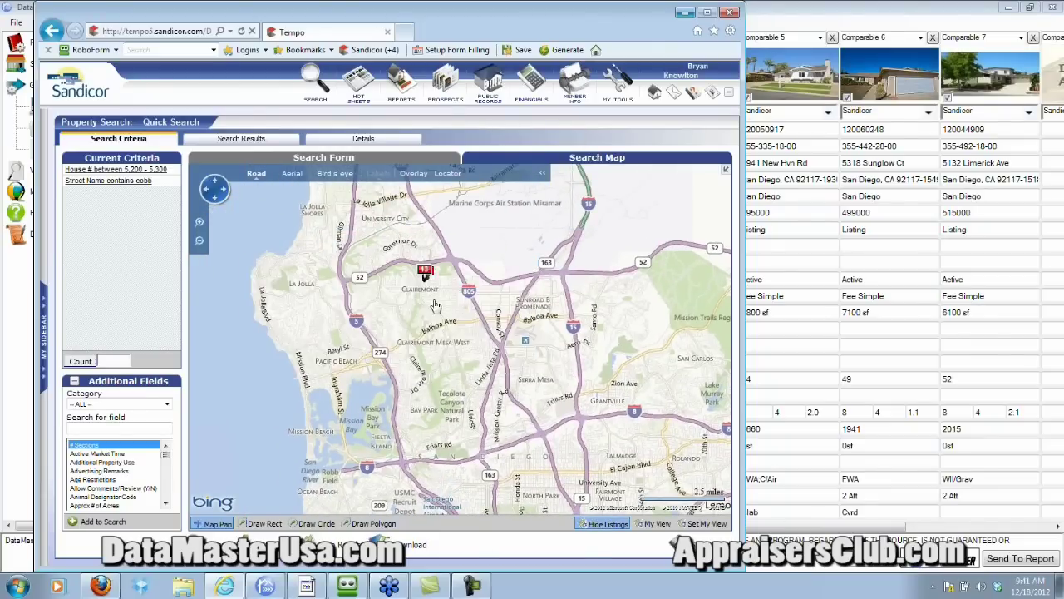
pyautogui.scroll(2, 437, 307)
pyautogui.scroll(1, 499, 349)
pyautogui.click(615, 525)
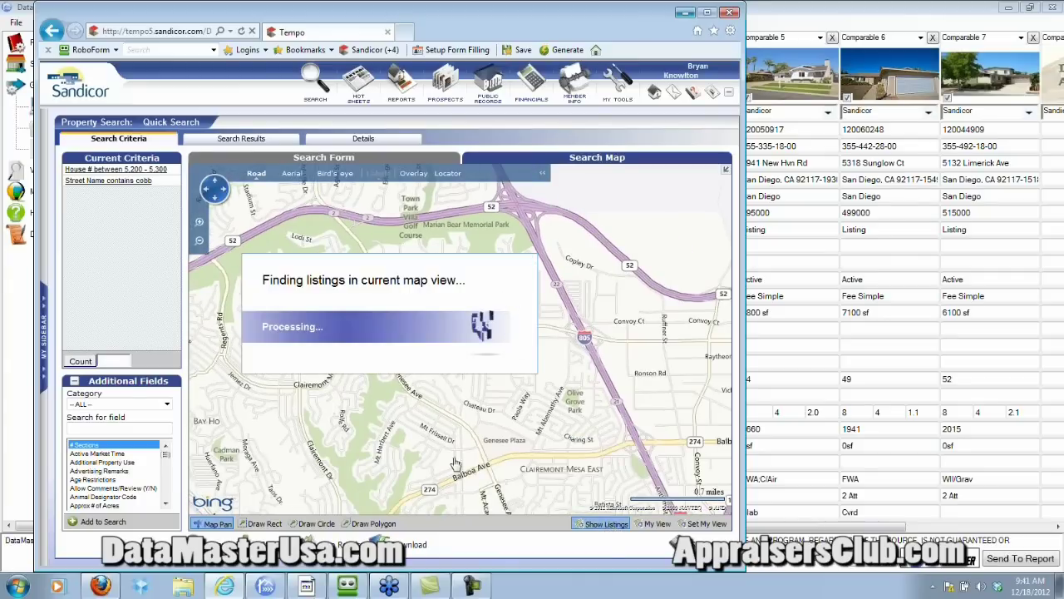
pyautogui.click(313, 523)
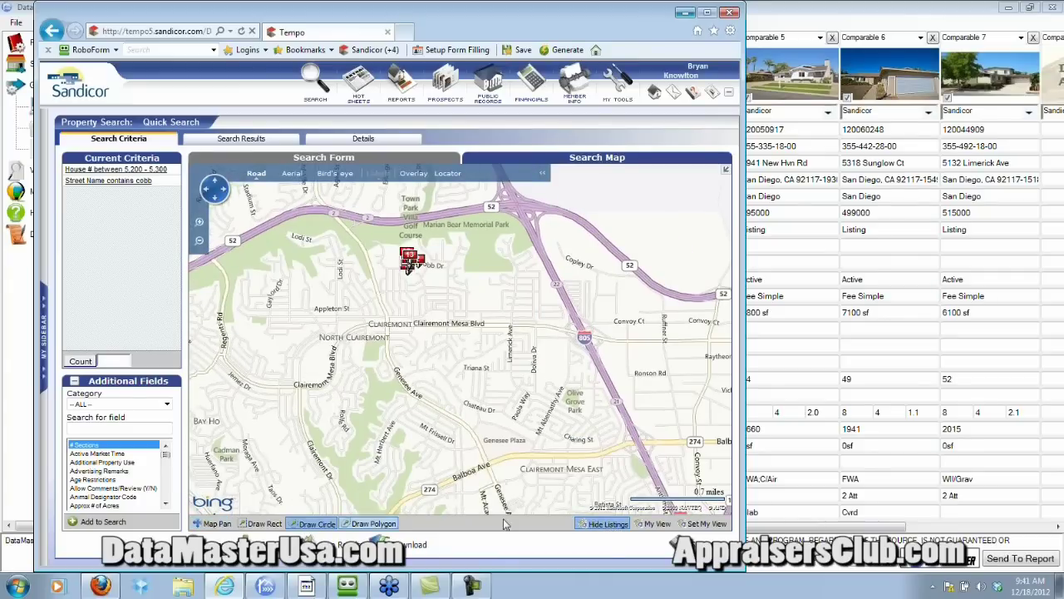
pyautogui.click(603, 525)
pyautogui.moveTo(411, 265)
pyautogui.mouseDown()
pyautogui.moveTo(561, 255)
pyautogui.moveTo(542, 265)
pyautogui.mouseUp()
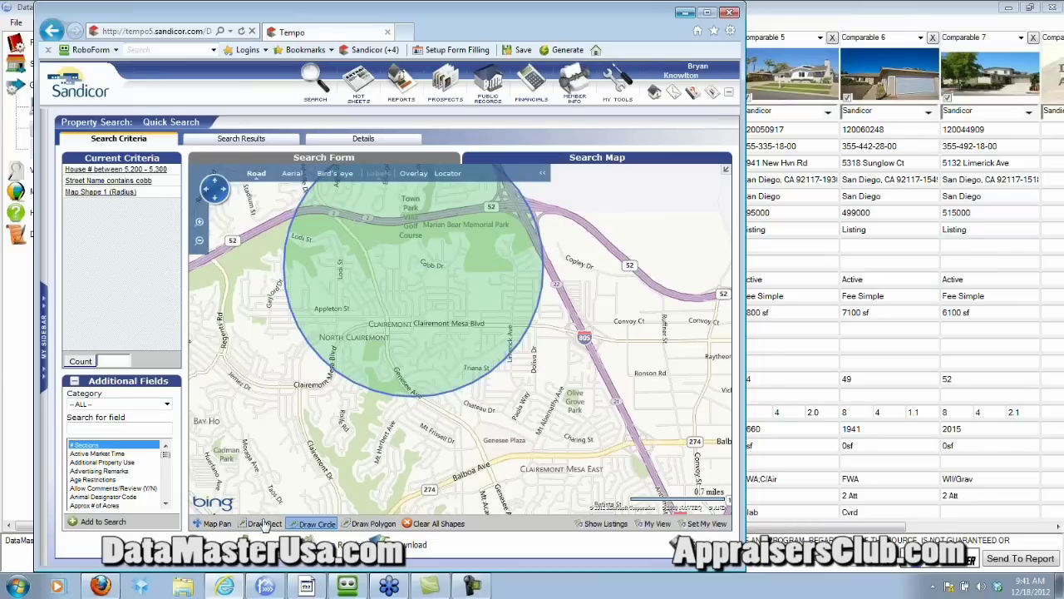
# Step: Draw a polygon around North Clairemont enclosing the circle, then delete the circle
pyautogui.click(372, 523)
pyautogui.click(295, 214)
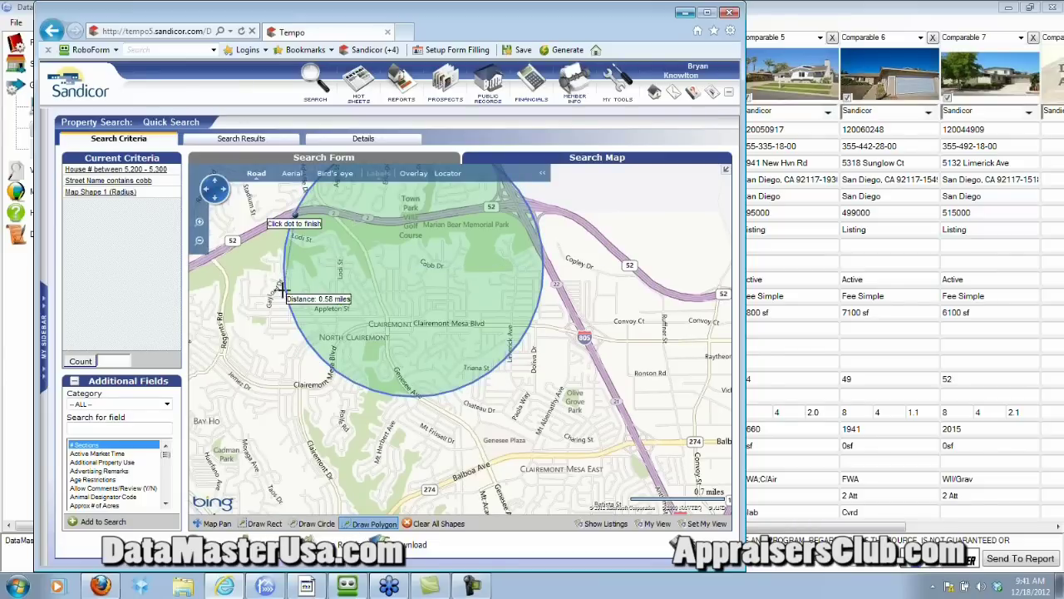
pyautogui.click(314, 356)
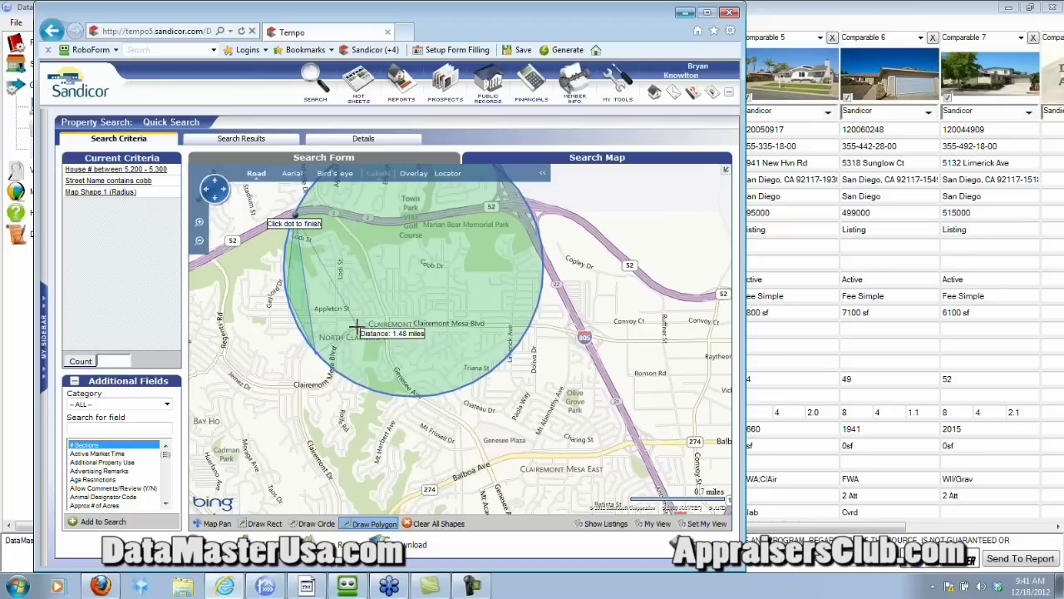
pyautogui.click(533, 323)
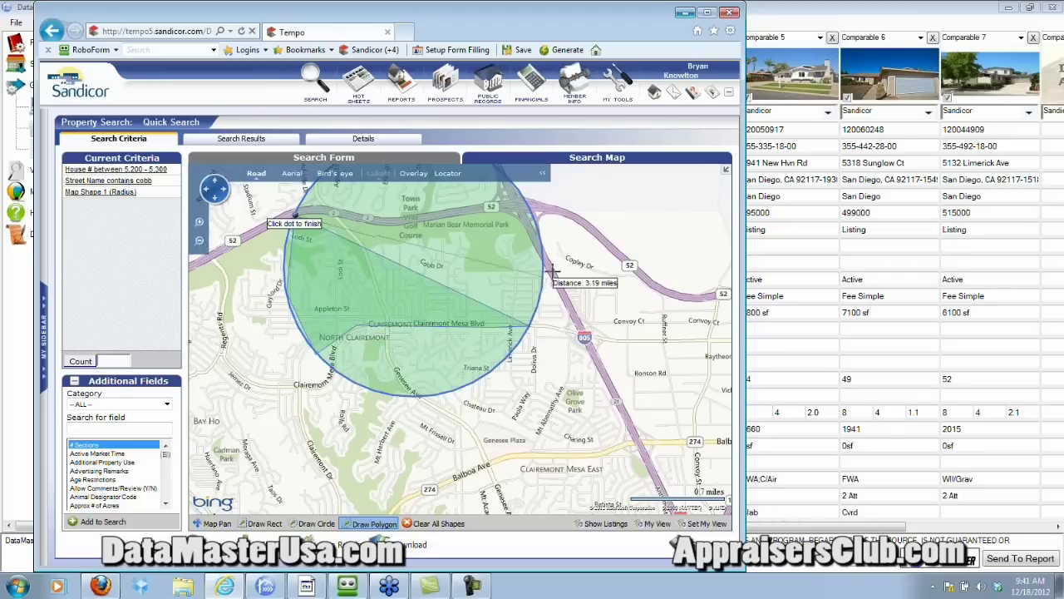
pyautogui.click(544, 213)
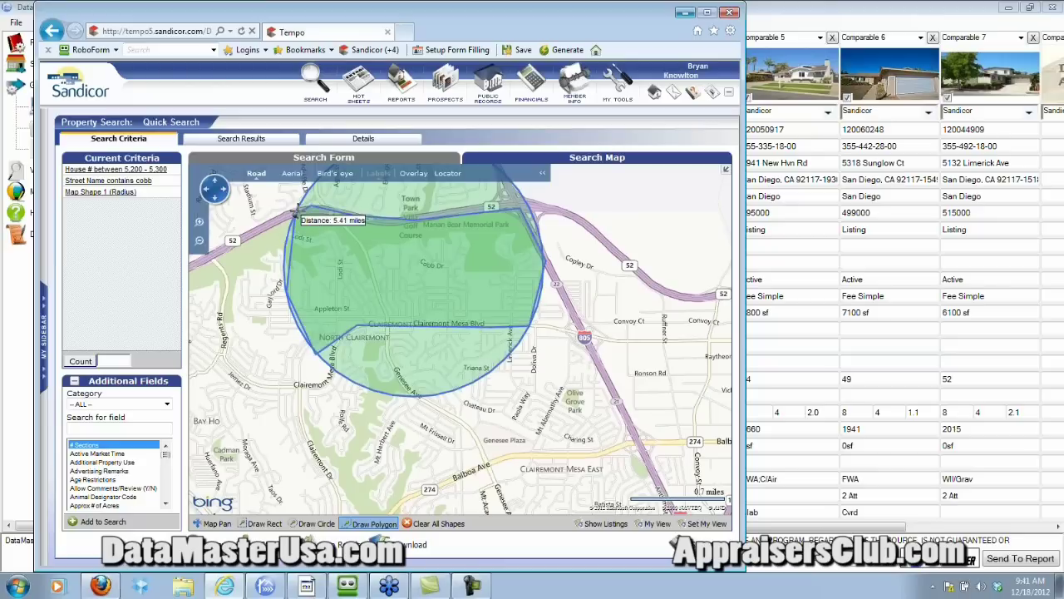
pyautogui.click(296, 215)
pyautogui.click(199, 242)
pyautogui.click(199, 242)
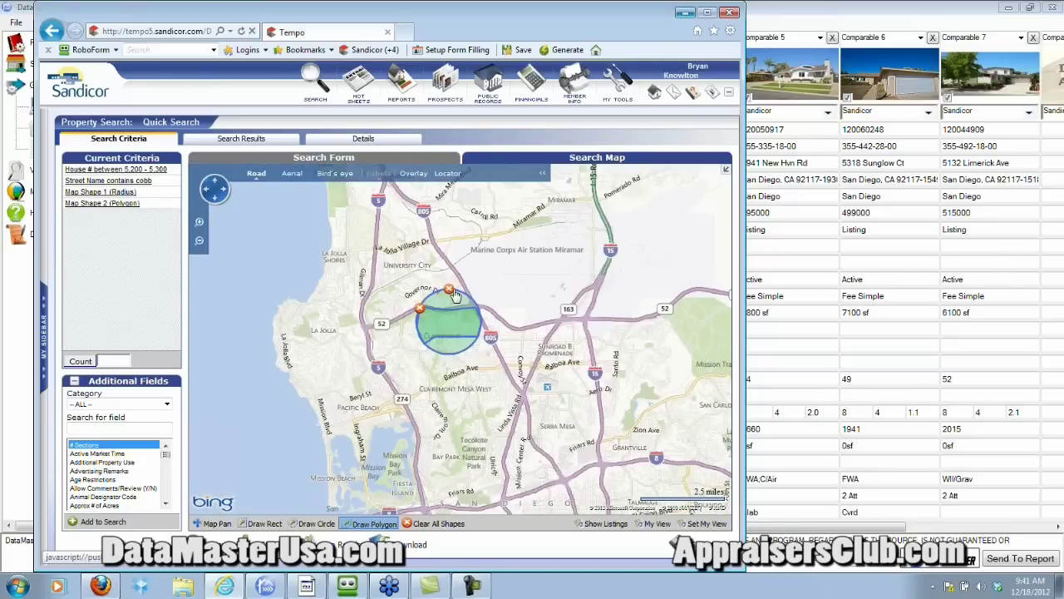
pyautogui.click(450, 290)
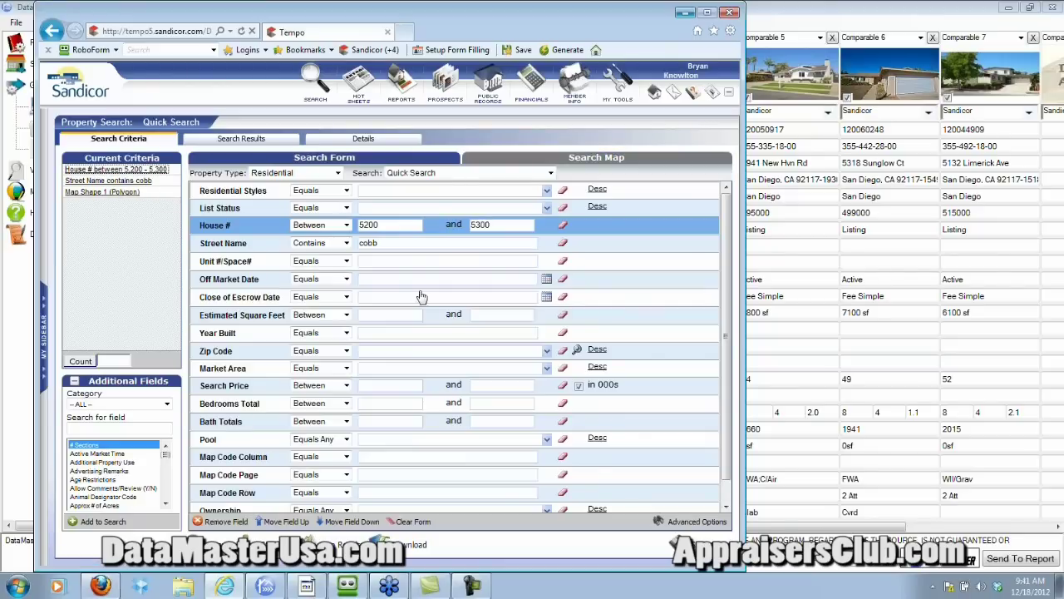
# Step: Clear the street name, limit to detached homes, and set List Status to ACT,CONT,PEND,SOLD
pyautogui.click(564, 247)
pyautogui.click(546, 191)
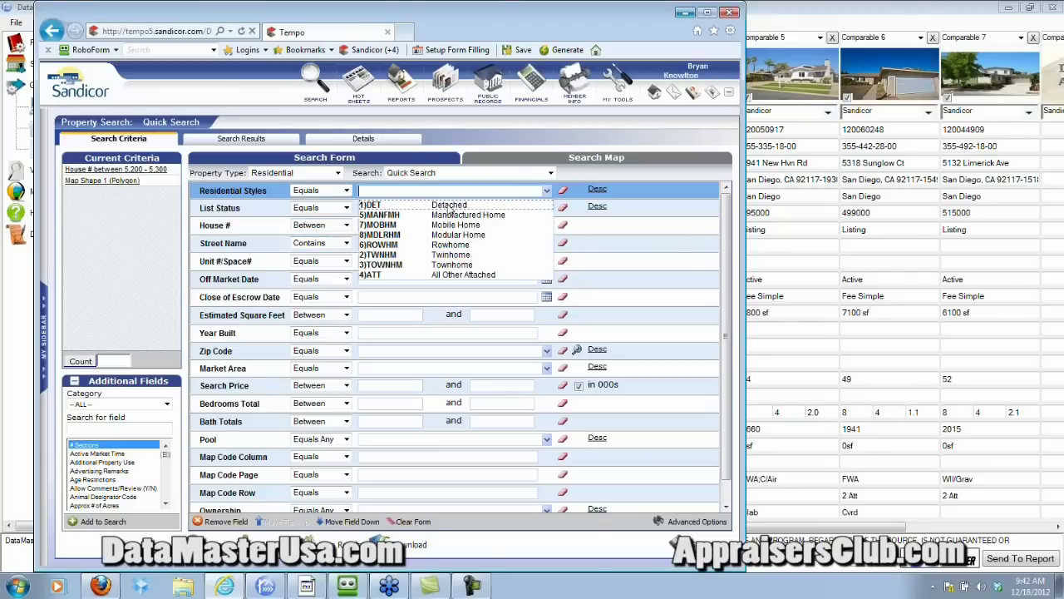
pyautogui.click(418, 205)
pyautogui.click(557, 214)
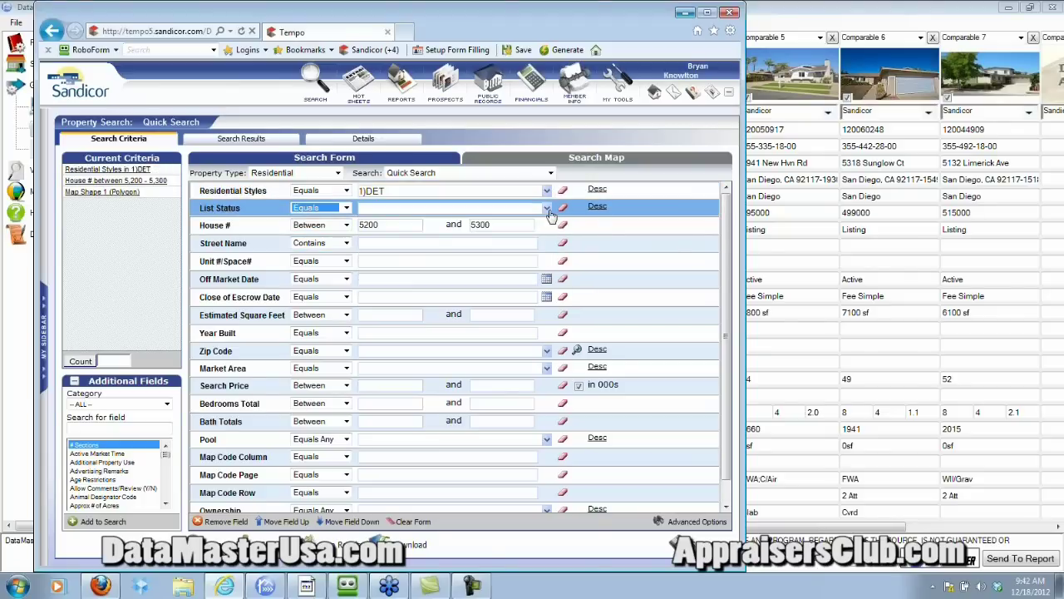
pyautogui.click(547, 207)
pyautogui.press('Down')
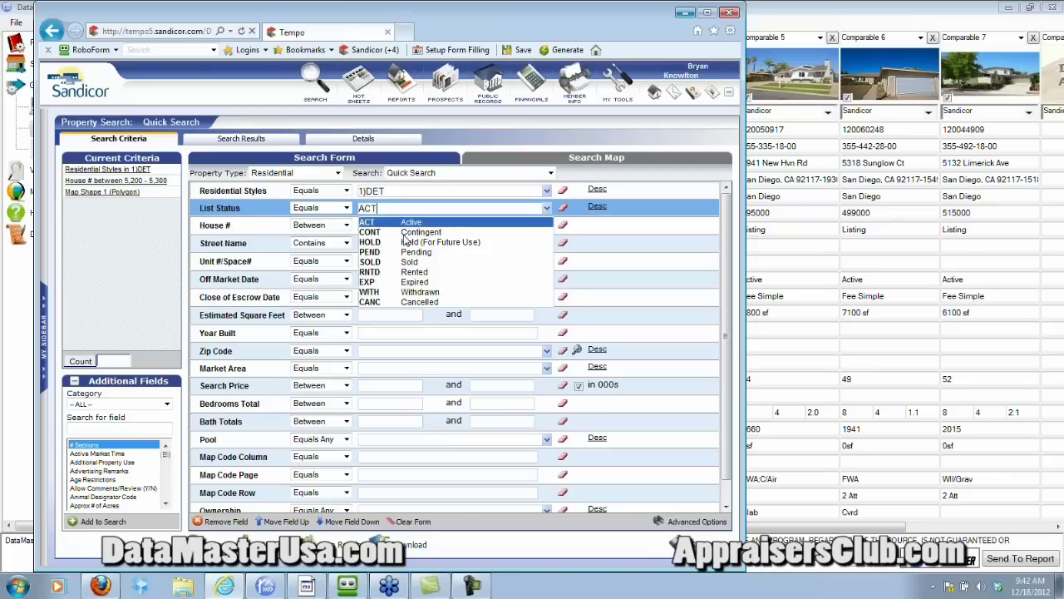
pyautogui.write(',CONT,PEND,SOLD')
pyautogui.press('Tab')
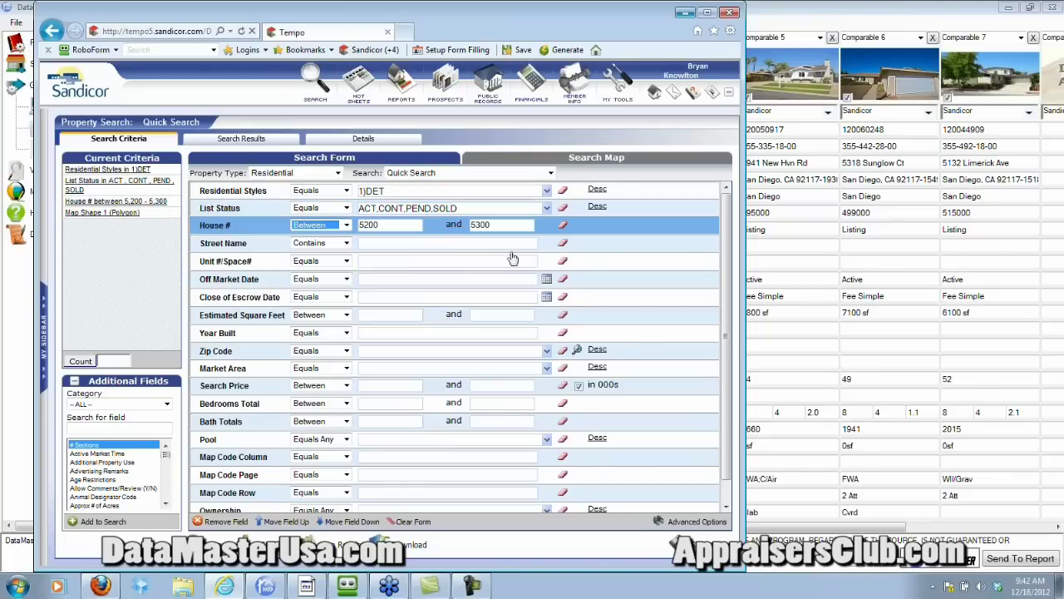
# Step: Clear the House # range and set Close of Escrow Date to 12 Months Back
pyautogui.click(562, 225)
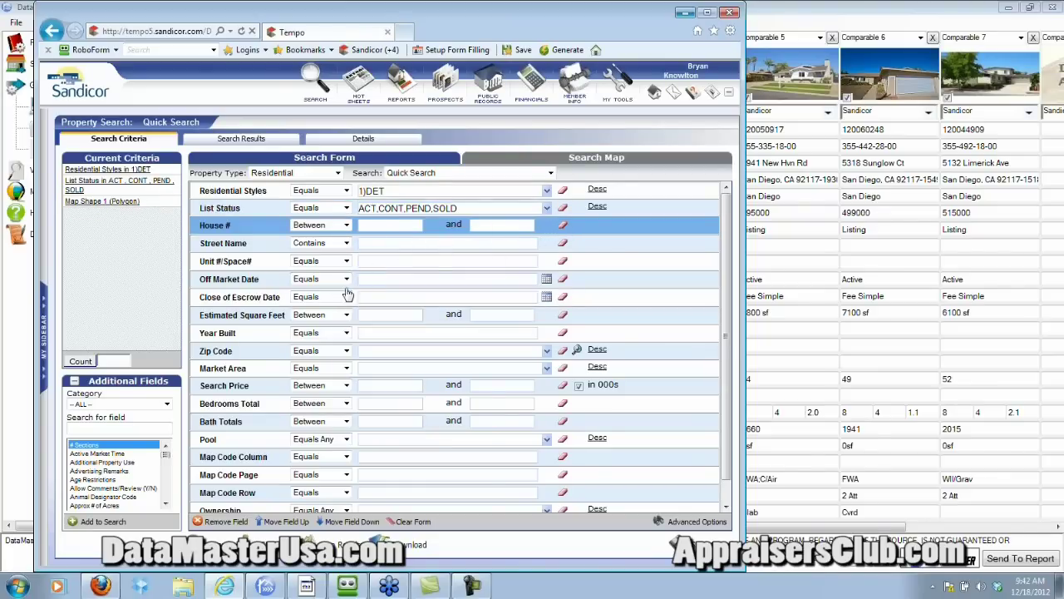
pyautogui.click(347, 298)
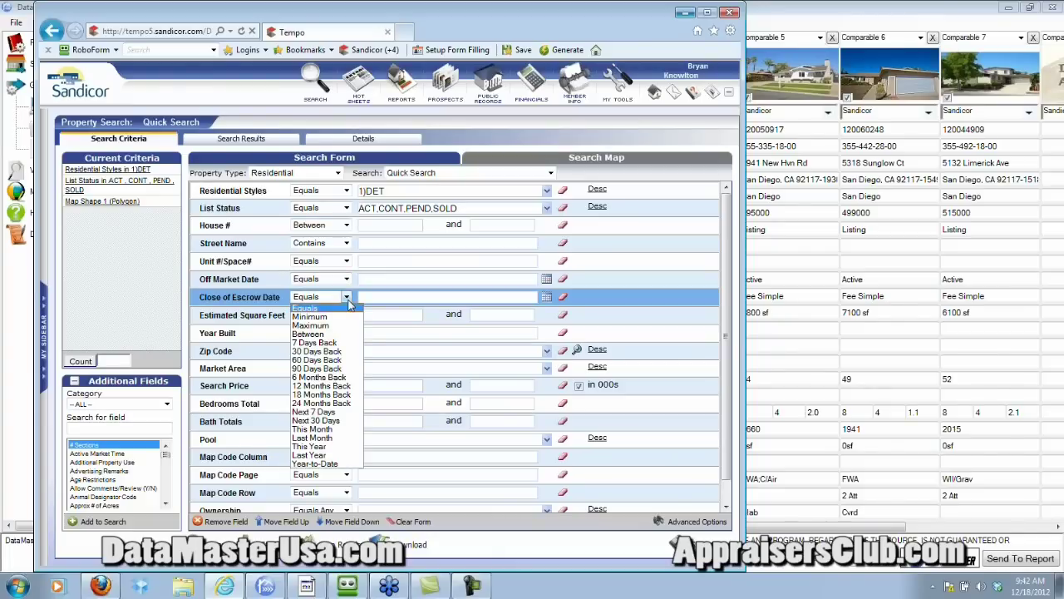
pyautogui.click(336, 386)
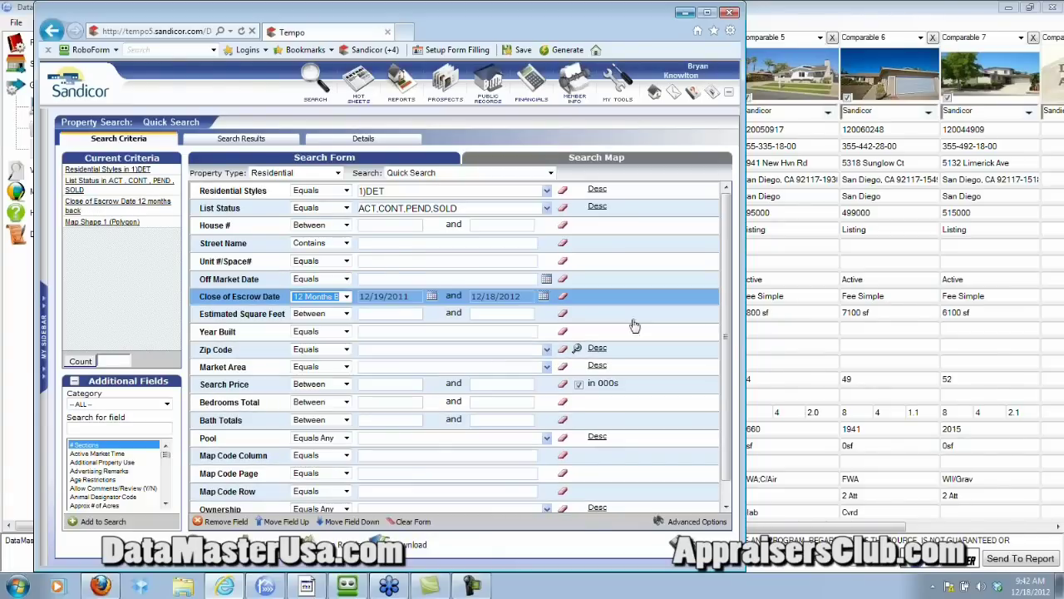
pyautogui.click(396, 312)
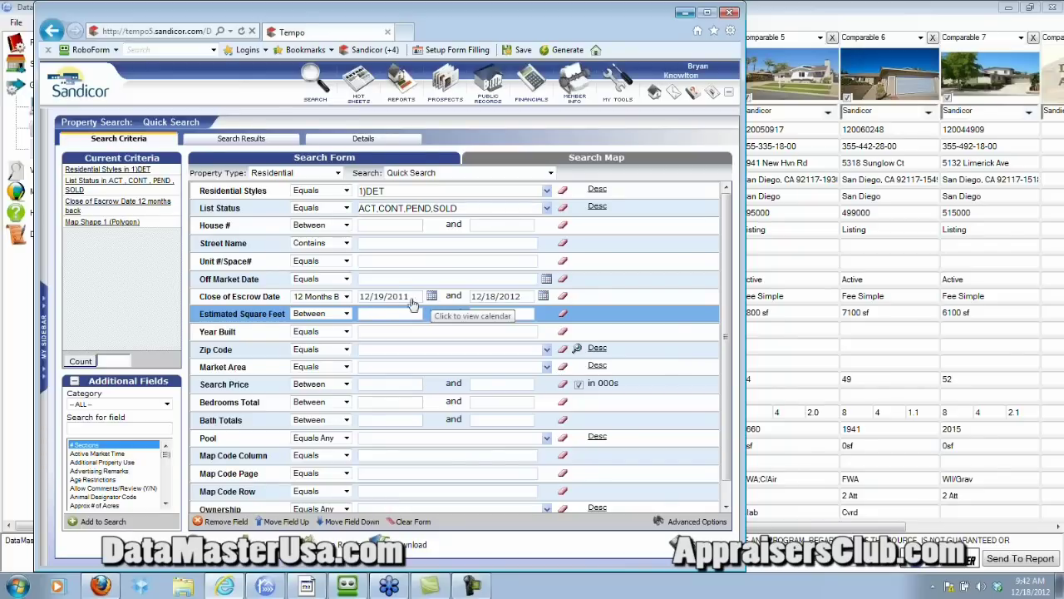
pyautogui.click(346, 297)
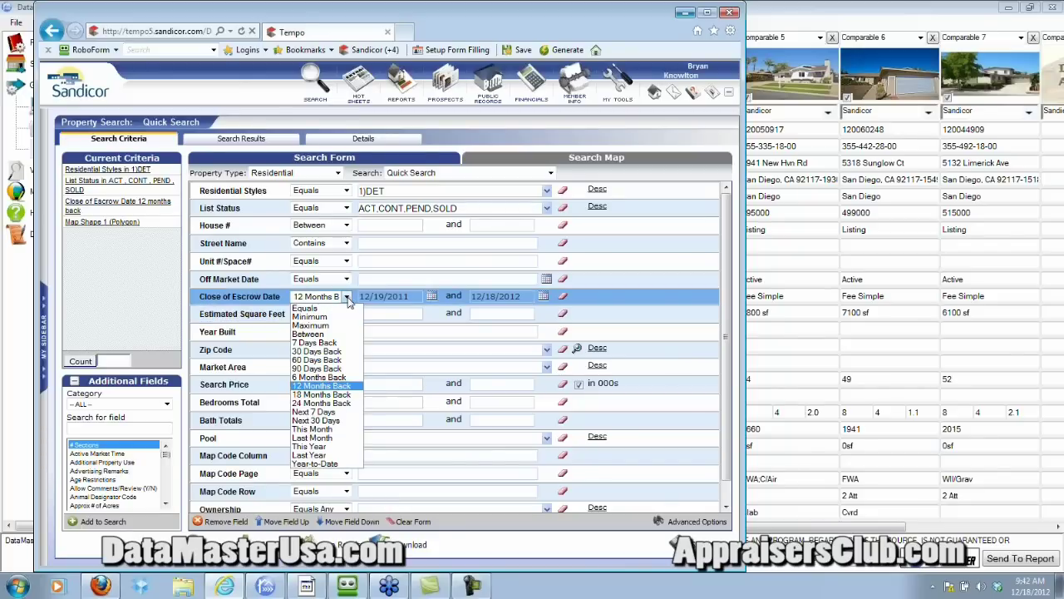
# Step: Set Close of Escrow Date to 18 Months Back and Estimated Square Feet to 1600–2400
pyautogui.click(321, 395)
pyautogui.click(370, 314)
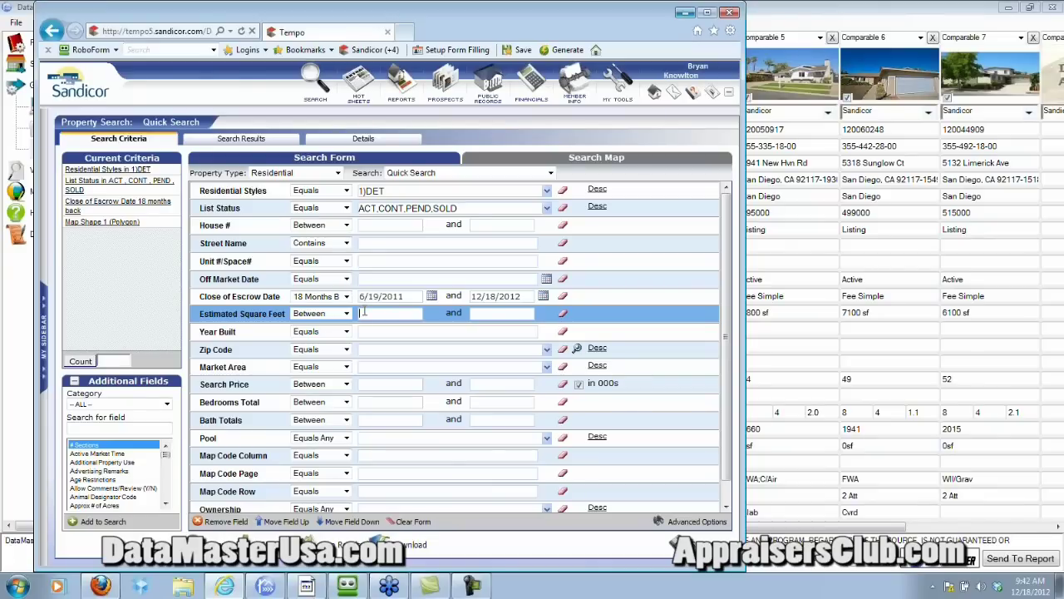
pyautogui.write('1500')
pyautogui.click(483, 311)
pyautogui.write('2400')
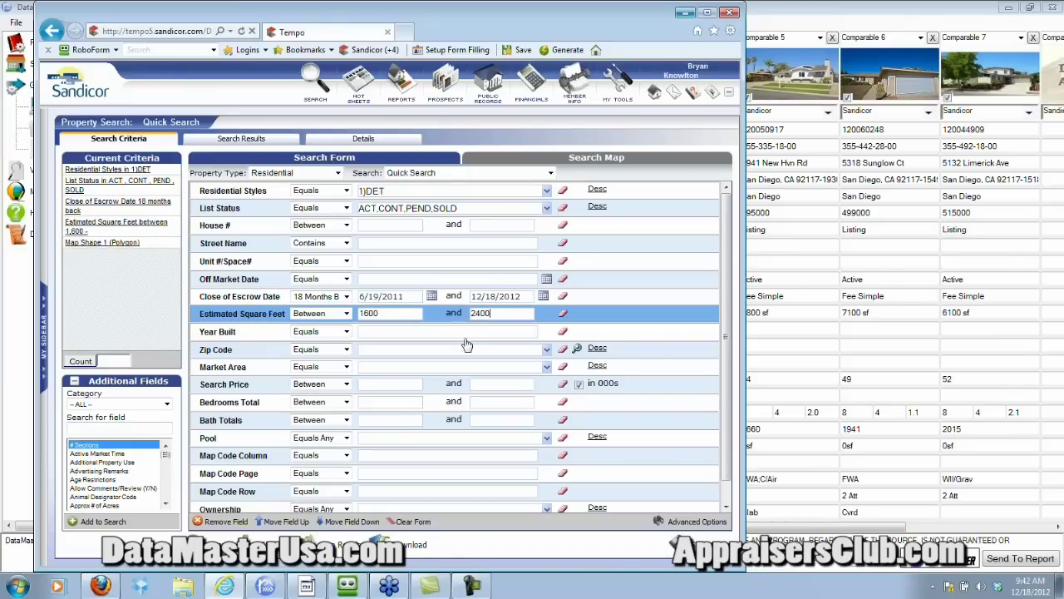
pyautogui.click(455, 331)
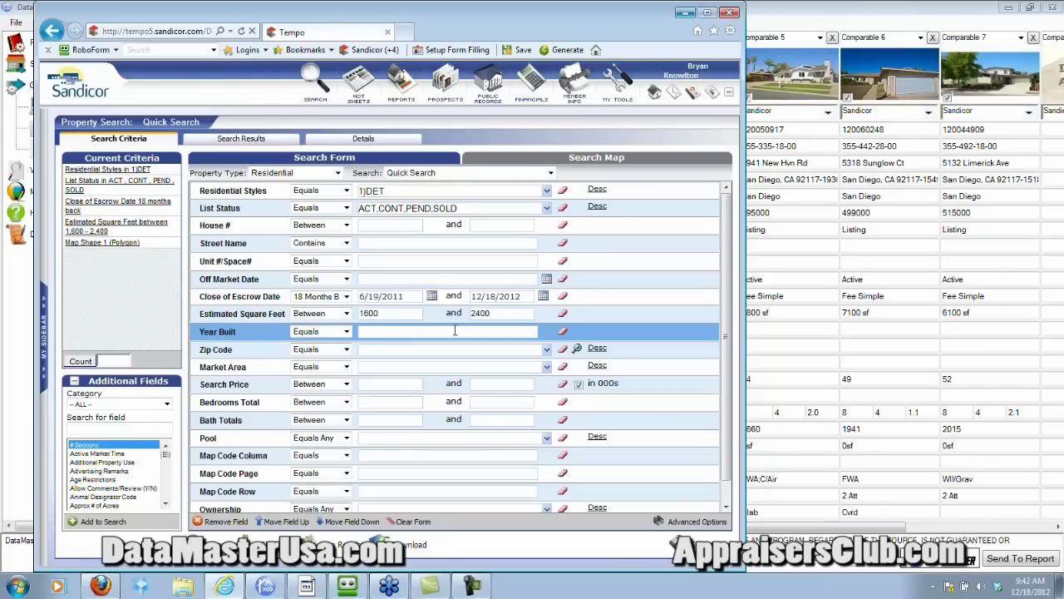
pyautogui.click(407, 280)
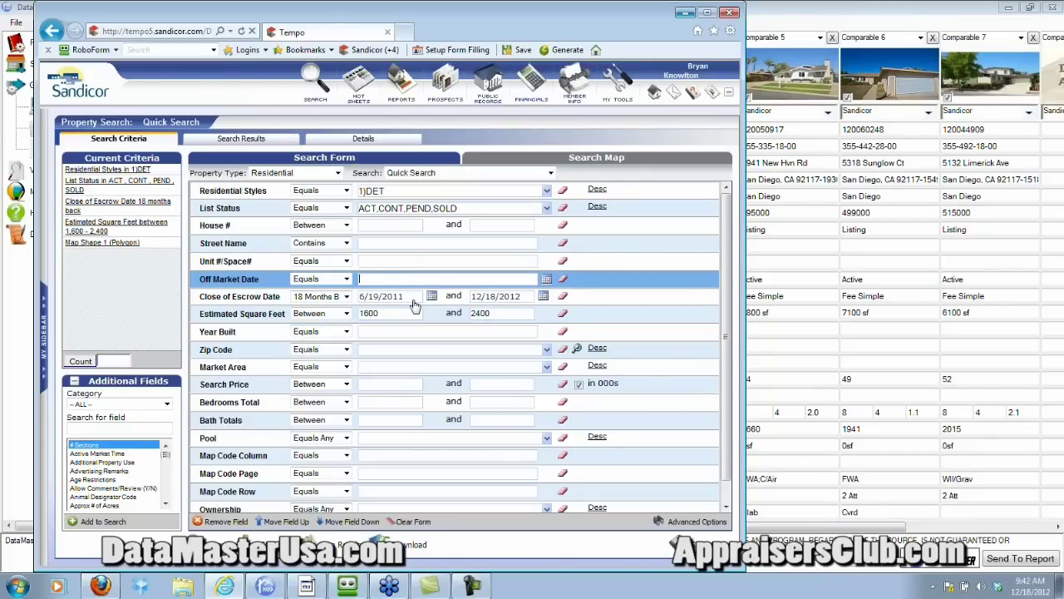
pyautogui.click(416, 331)
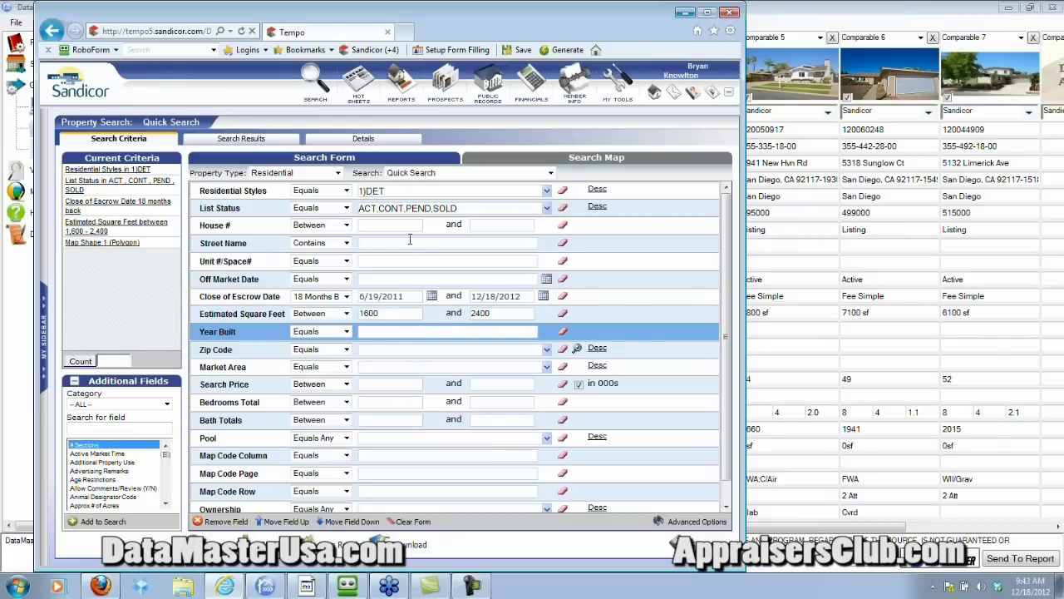
# Step: Run the search, select all 35 resulting listings, and start the Export
pyautogui.click(242, 139)
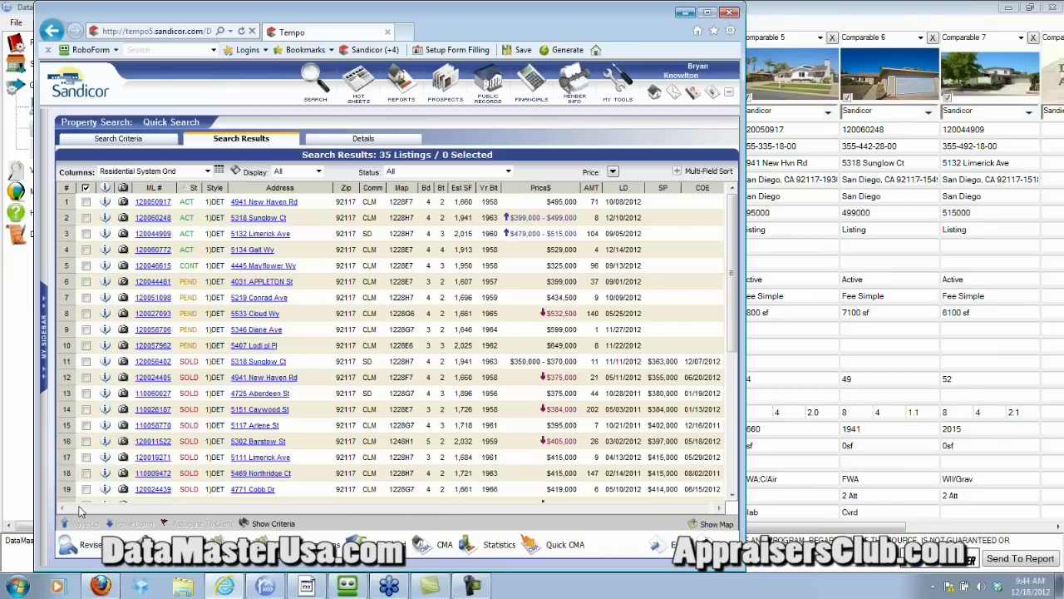
pyautogui.click(86, 188)
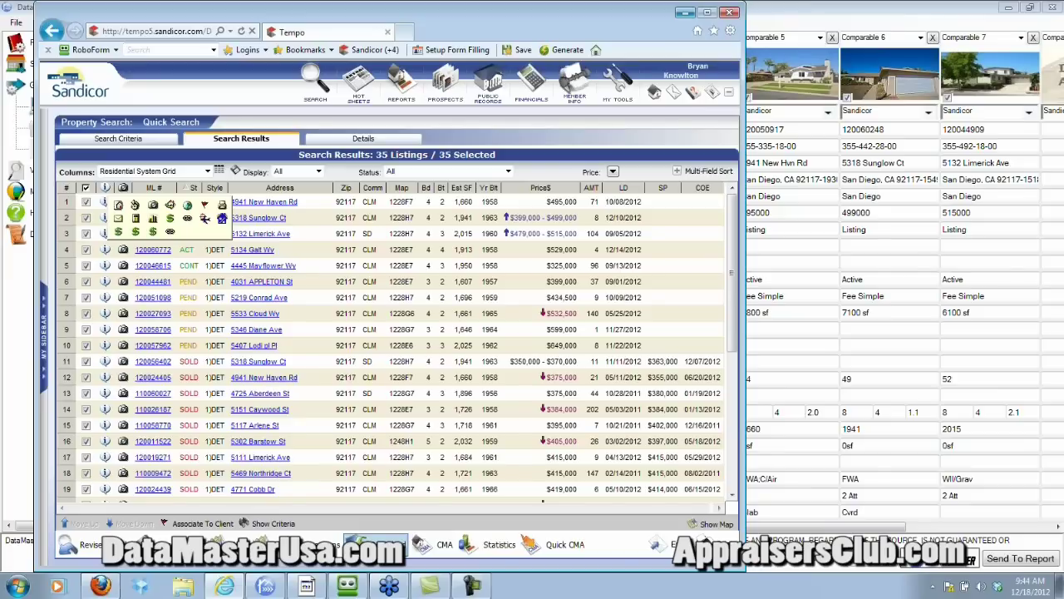
pyautogui.click(375, 545)
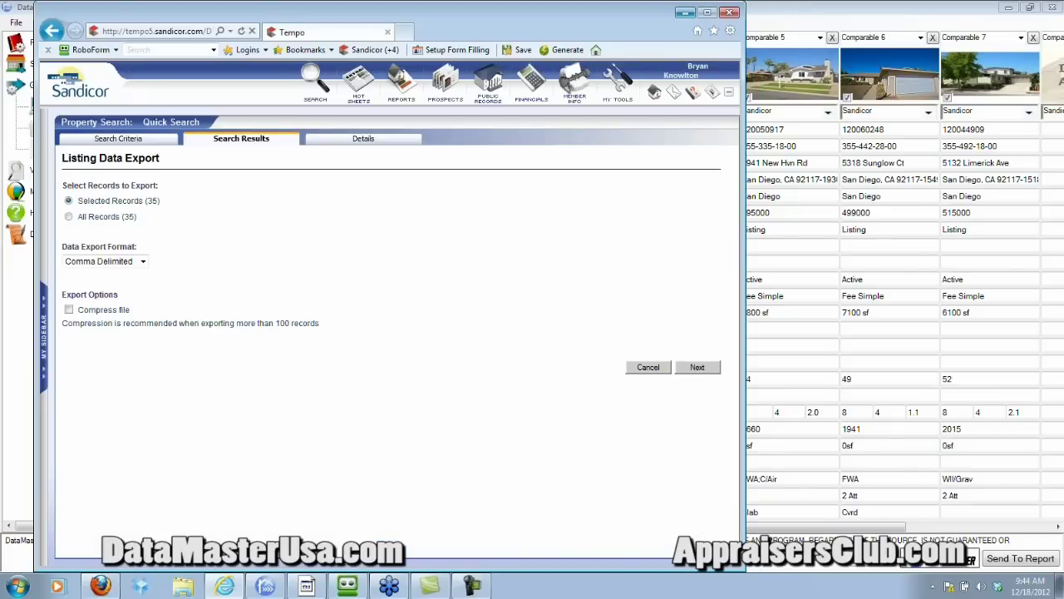
# Step: Choose DataMaster as the export format and Residential System Grid as the layout, then export
pyautogui.click(143, 262)
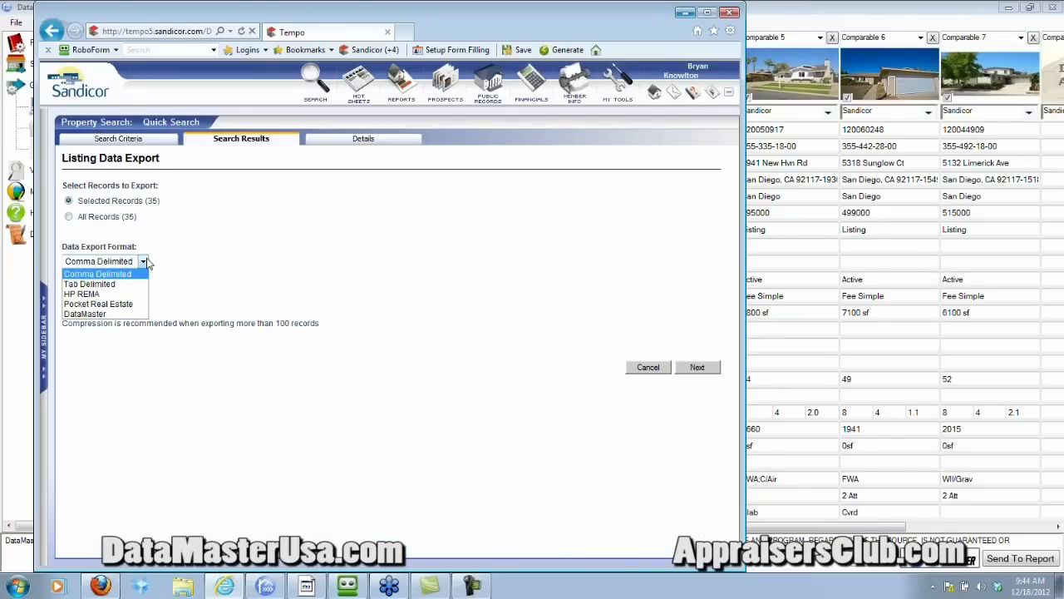
pyautogui.click(144, 262)
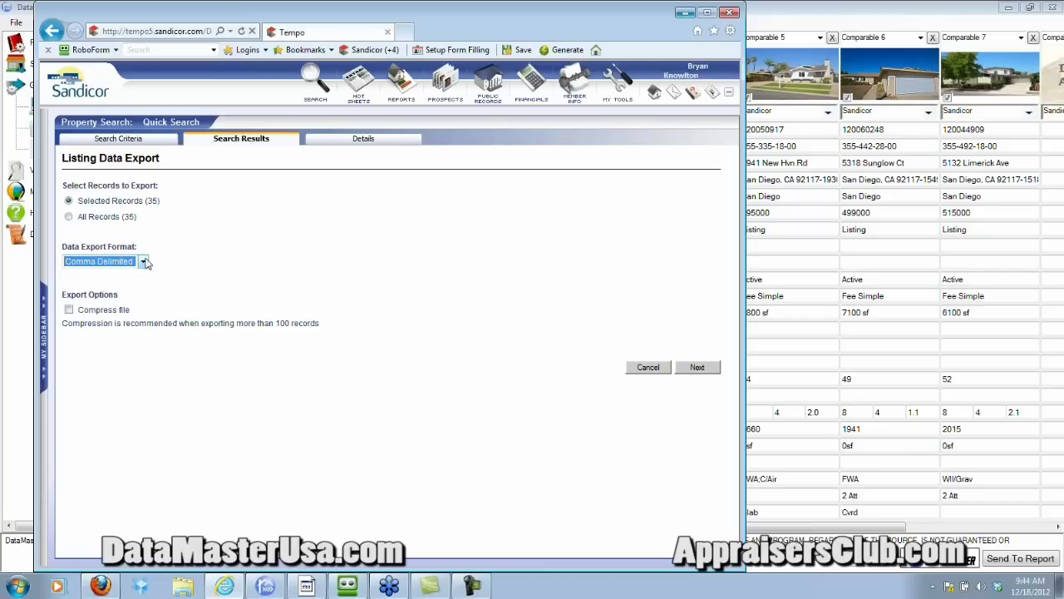
pyautogui.click(143, 262)
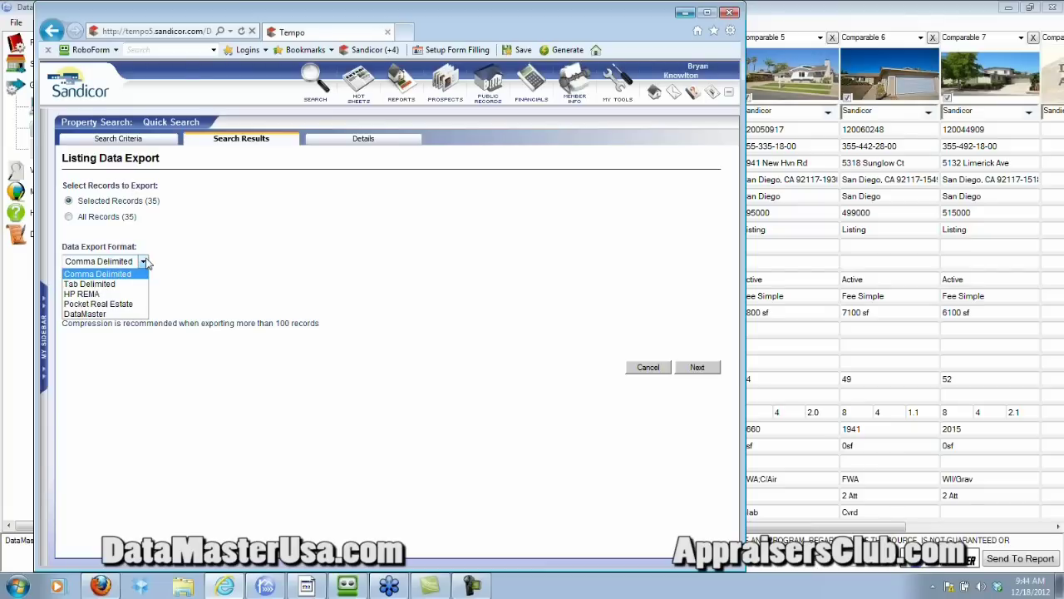
pyautogui.click(108, 314)
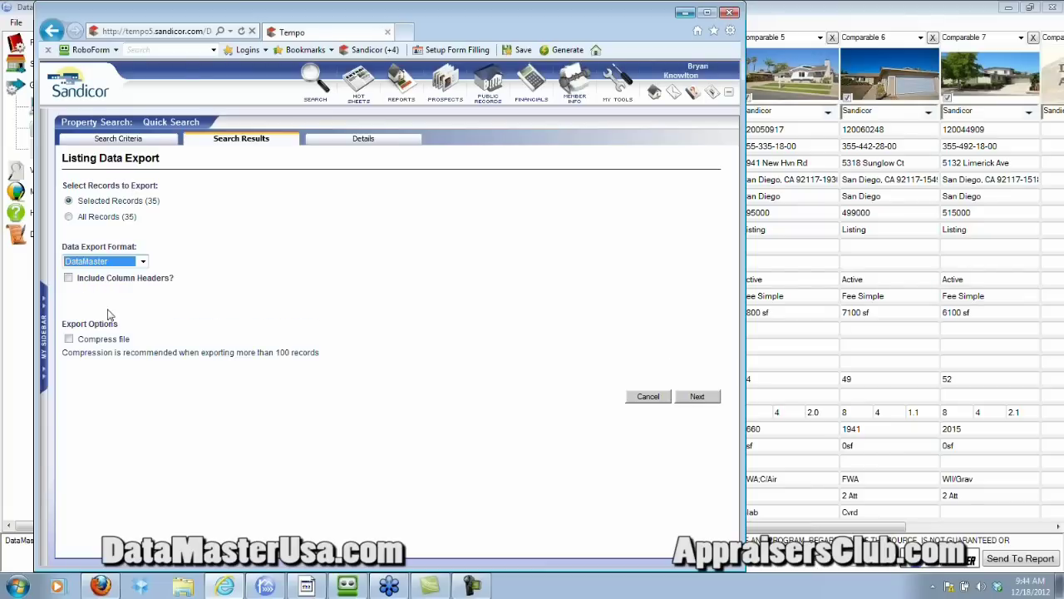
pyautogui.click(697, 397)
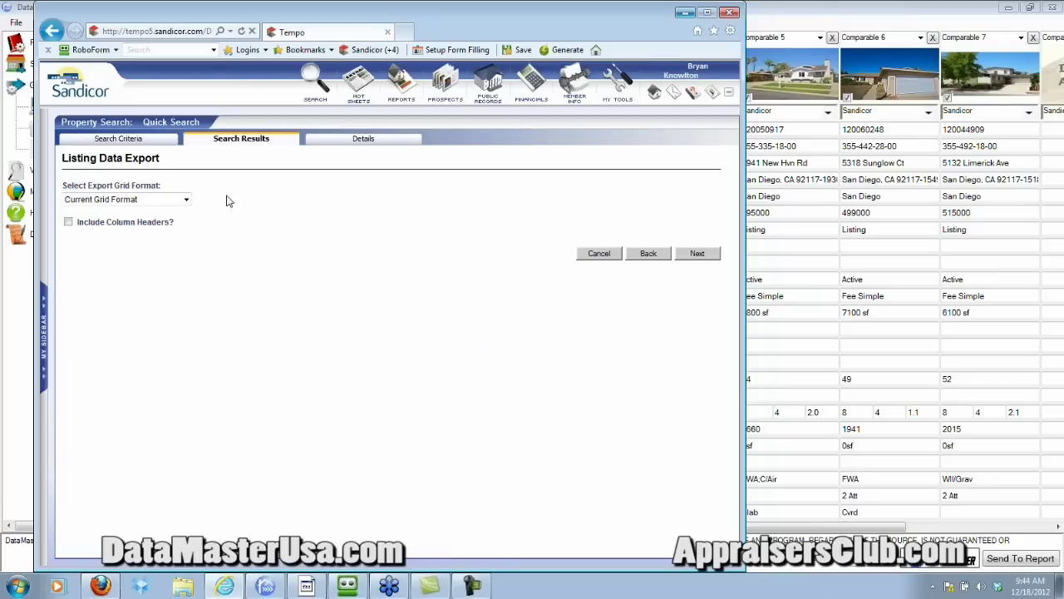
pyautogui.click(187, 199)
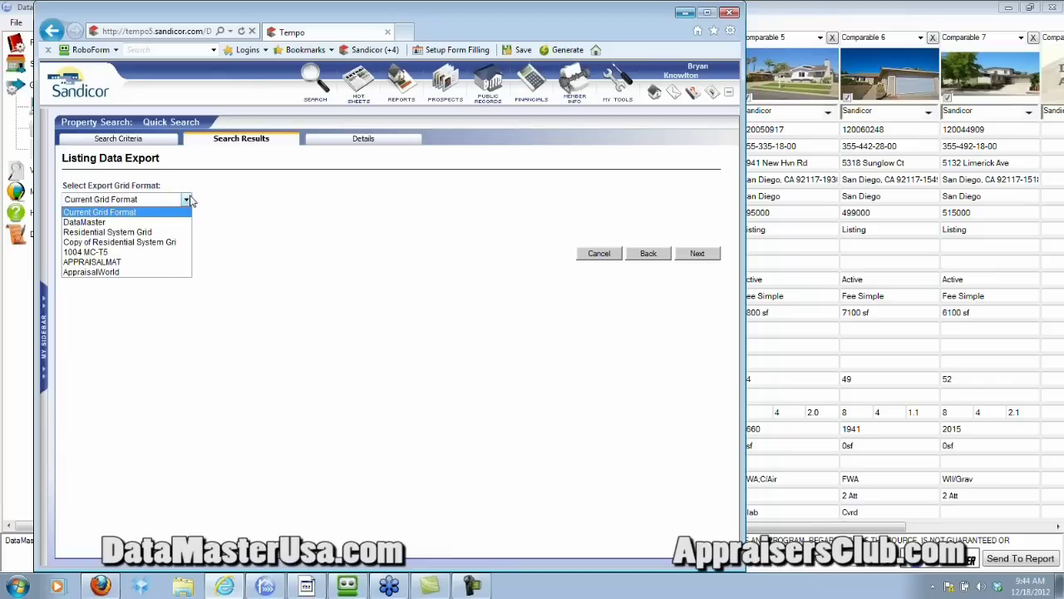
pyautogui.click(154, 234)
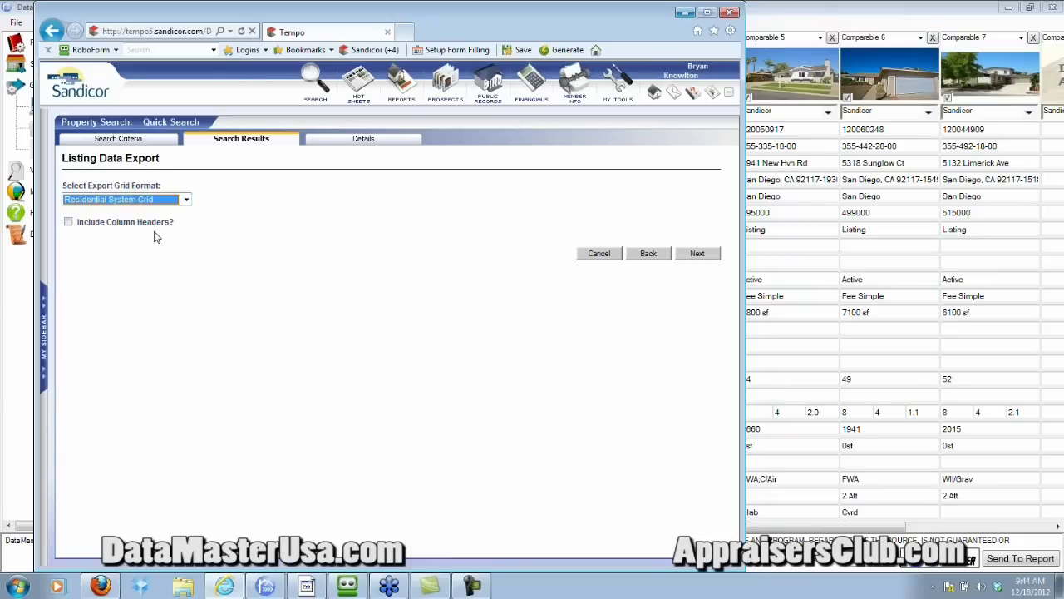
pyautogui.click(703, 260)
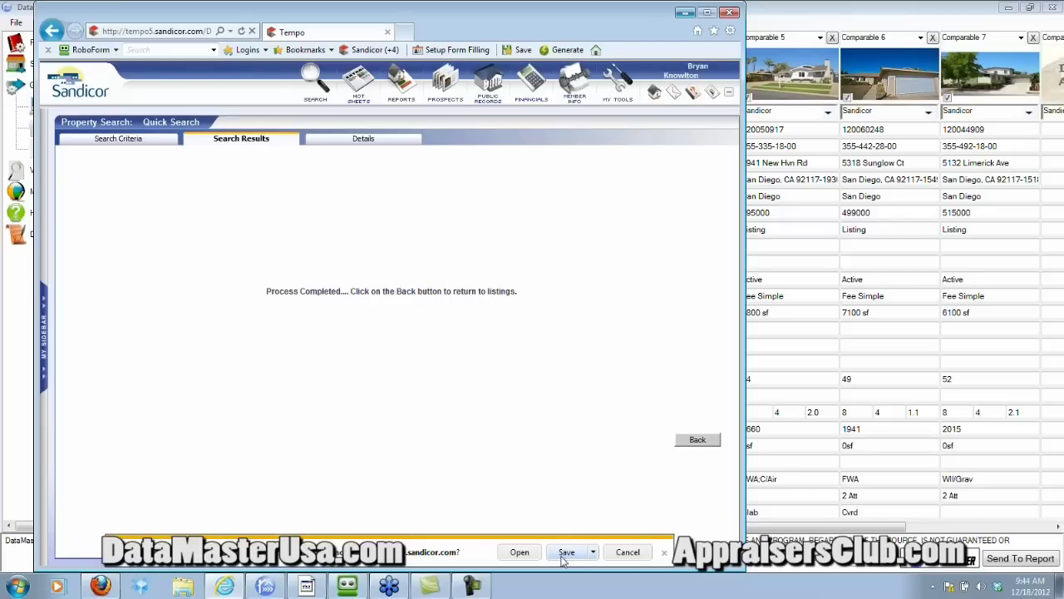
# Step: Save the downloaded export file, dismiss the download bar, and switch back to DataMaster
pyautogui.click(563, 556)
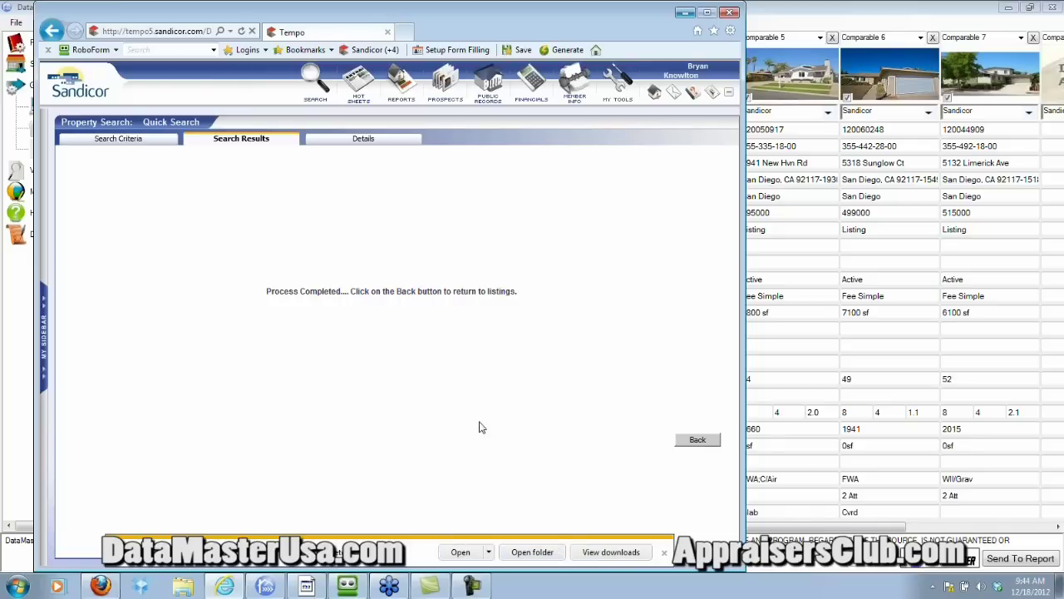
pyautogui.click(664, 553)
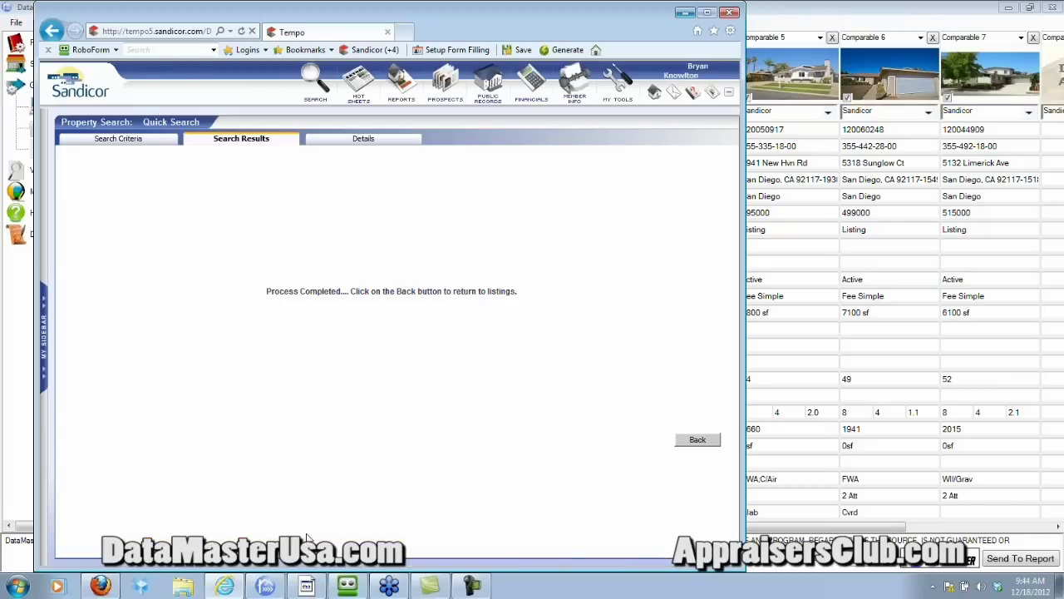
pyautogui.click(264, 587)
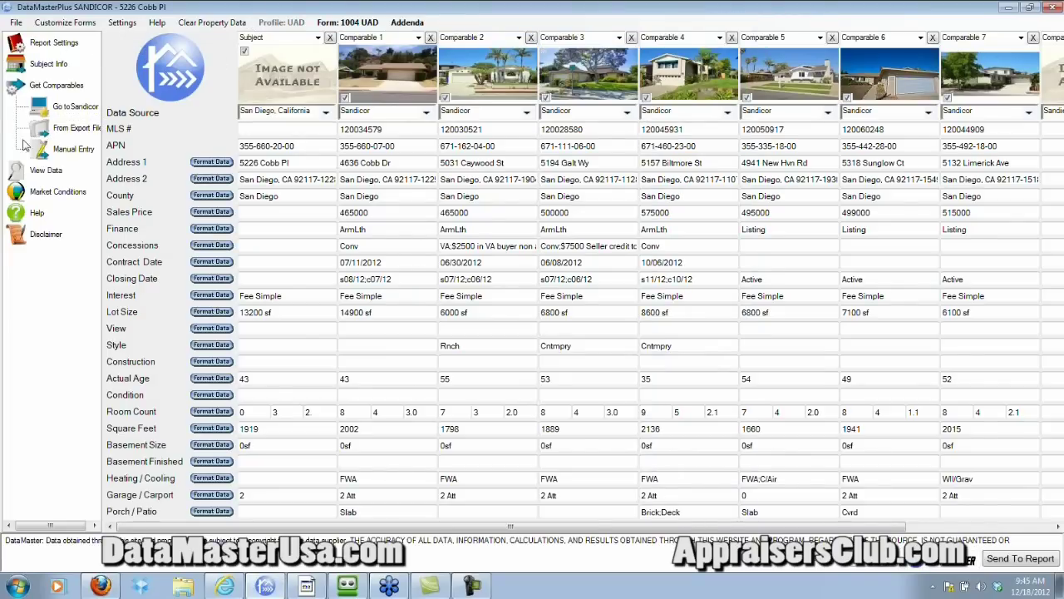
# Step: Load listings_2012_12_18_9_44_42.dmcasd from DataMaster's file menu
pyautogui.click(17, 23)
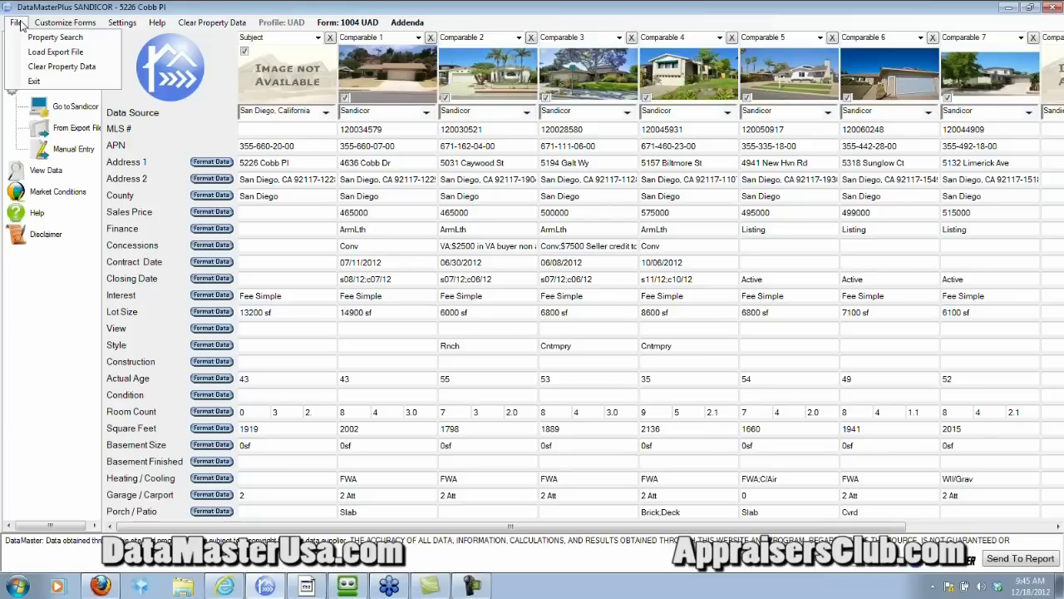
pyautogui.click(37, 51)
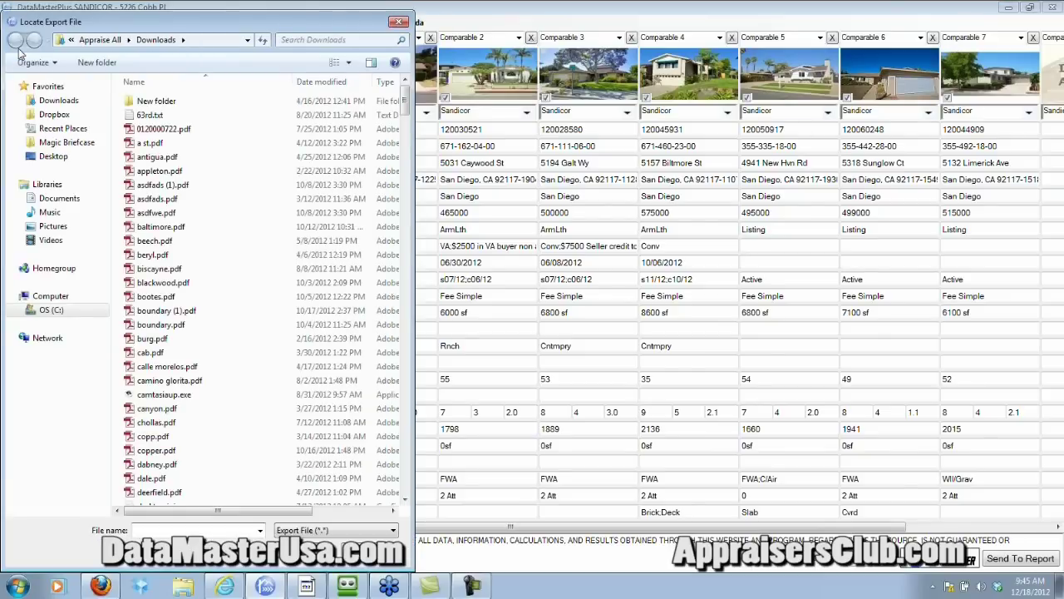
pyautogui.moveTo(405, 98); pyautogui.dragTo(396, 463)
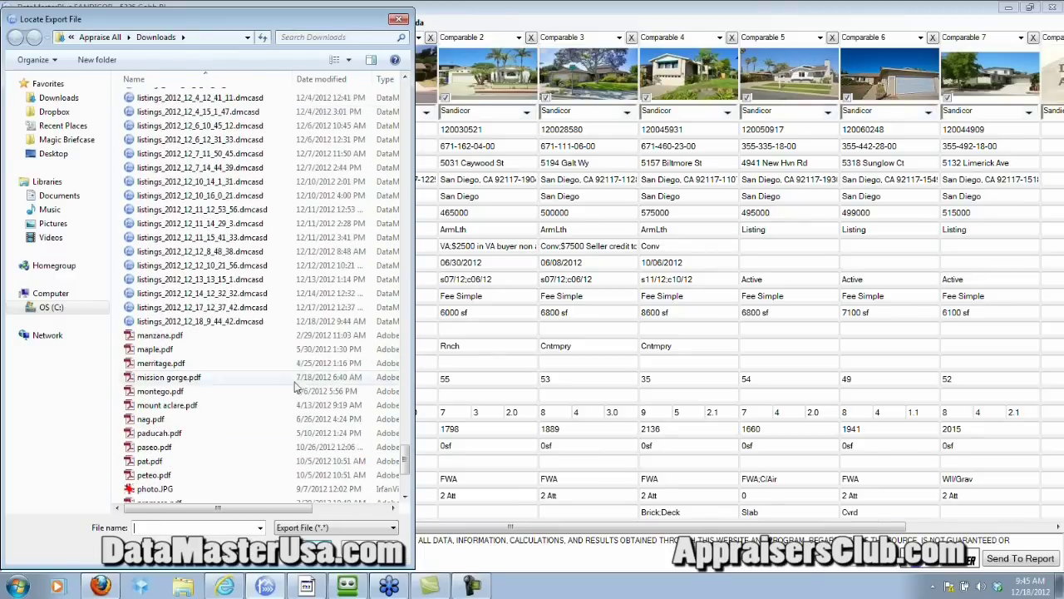
pyautogui.click(256, 321)
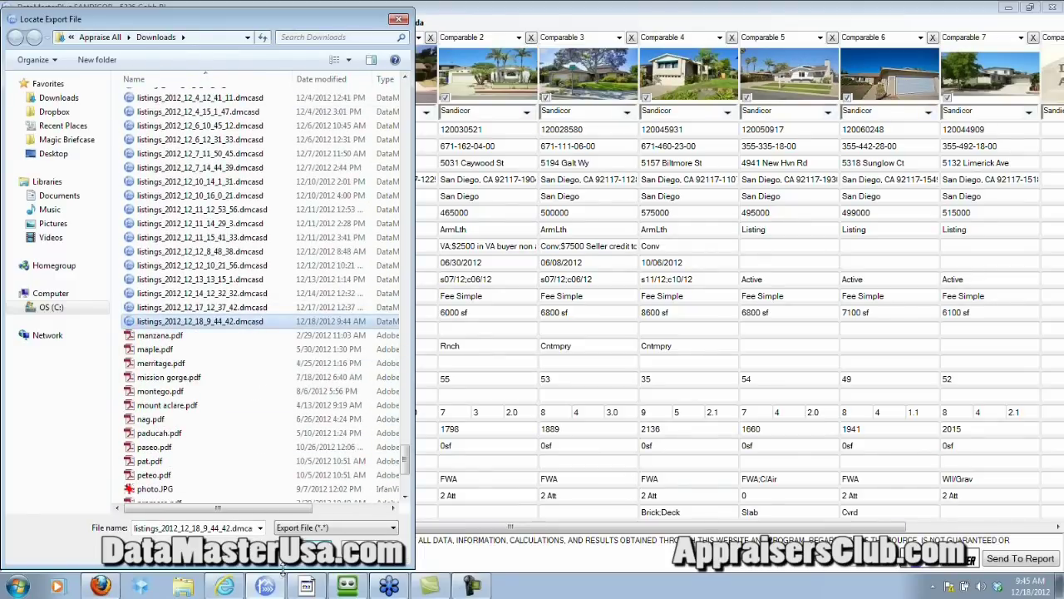
pyautogui.press('Return')
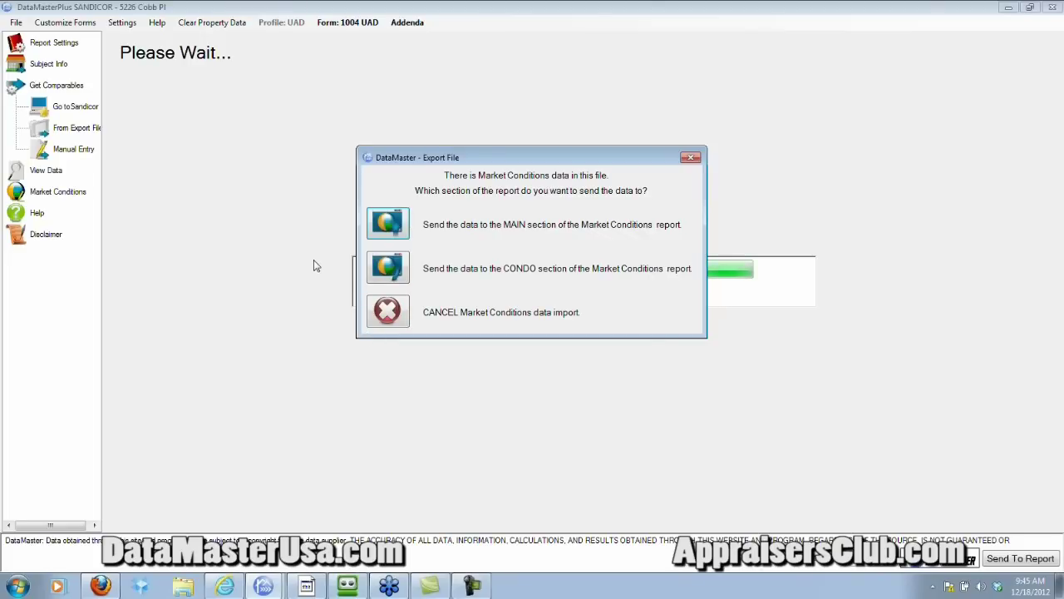
# Step: Send the export's market conditions data to the MAIN section, then open the calculation guide
pyautogui.click(387, 229)
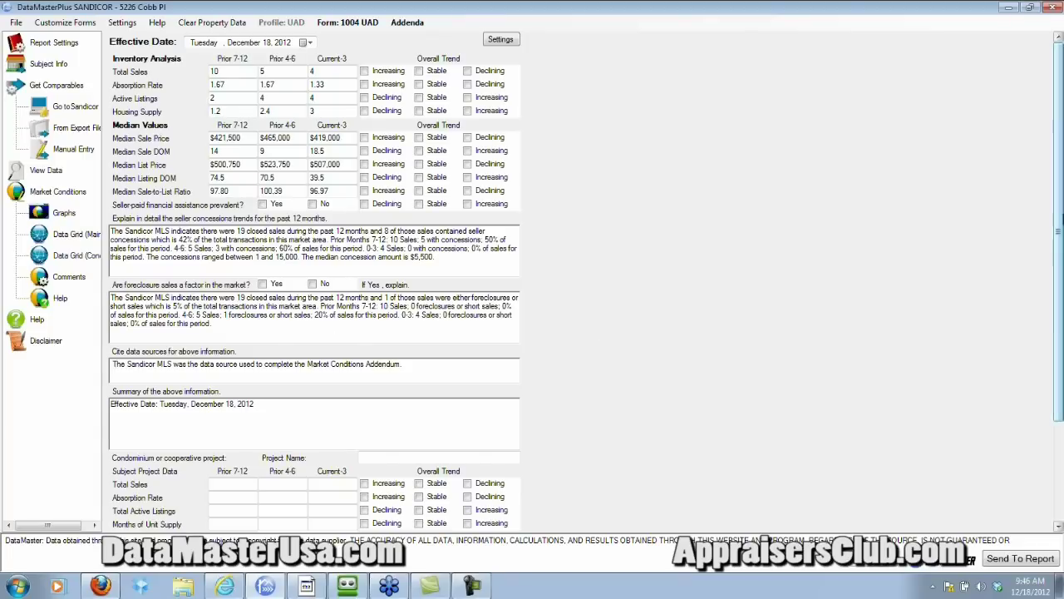
pyautogui.moveTo(1059, 231)
pyautogui.mouseDown()
pyautogui.moveTo(1059, 325)
pyautogui.moveTo(1061, 211)
pyautogui.mouseUp()
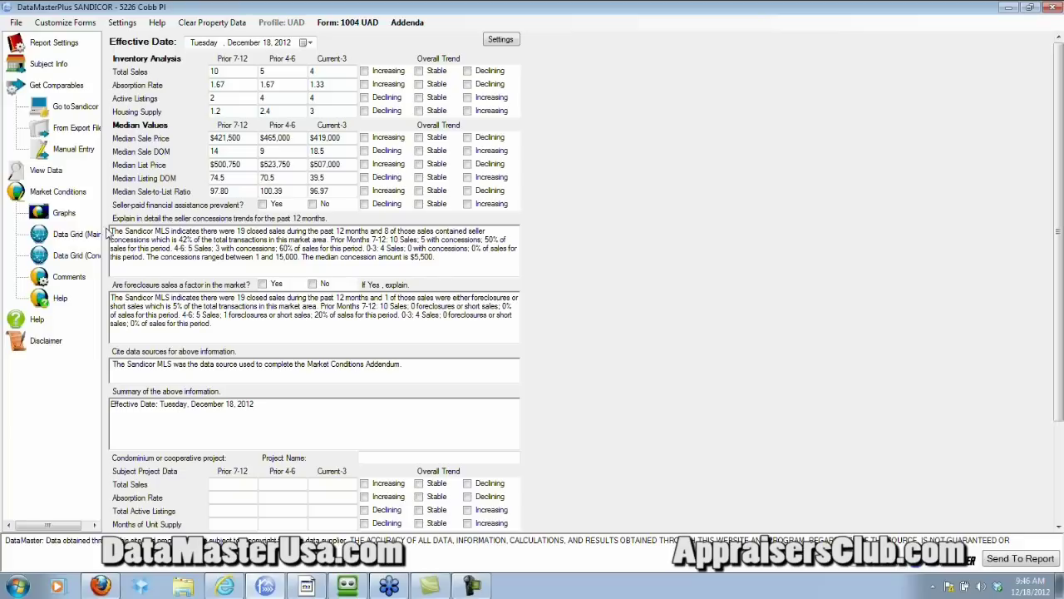
pyautogui.click(61, 300)
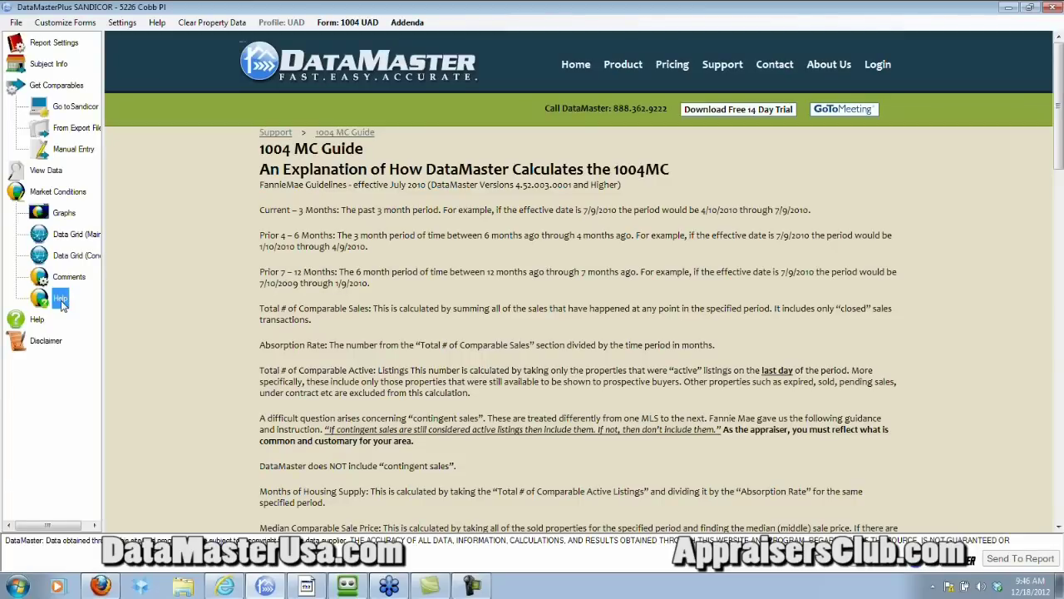
# Step: Scroll through the 1004 MC Guide, then bring up the market conditions comment templates
pyautogui.moveTo(1054, 150); pyautogui.dragTo(1042, 512)
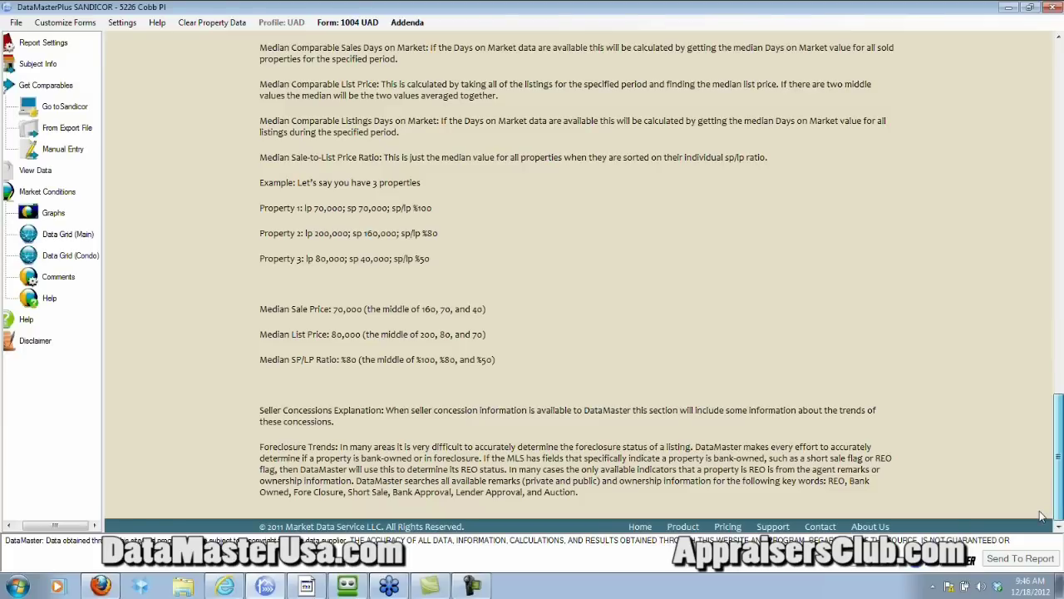
pyautogui.moveTo(1040, 511); pyautogui.dragTo(1057, 139)
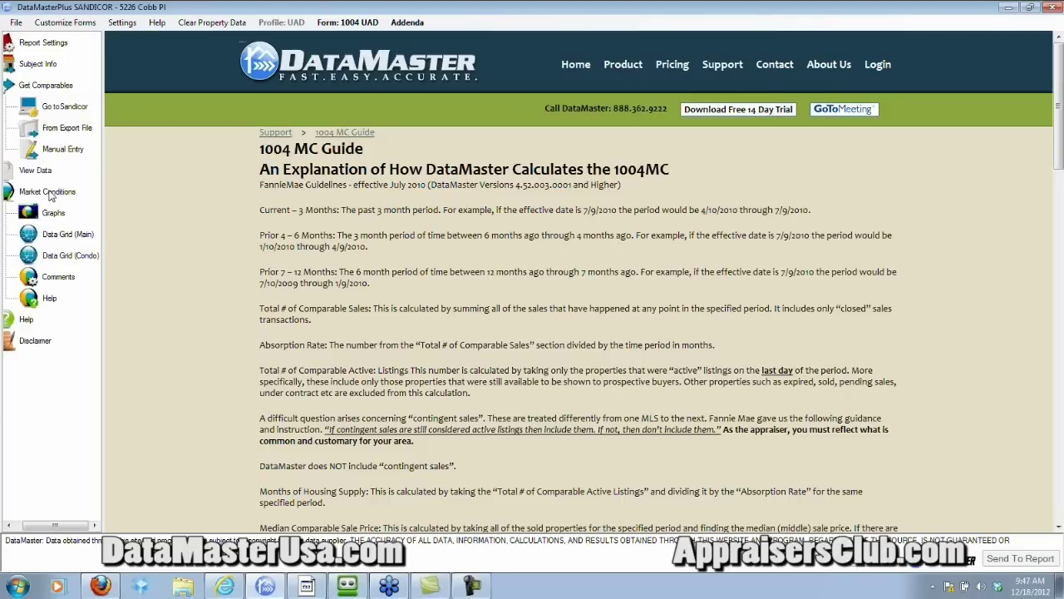
pyautogui.click(59, 282)
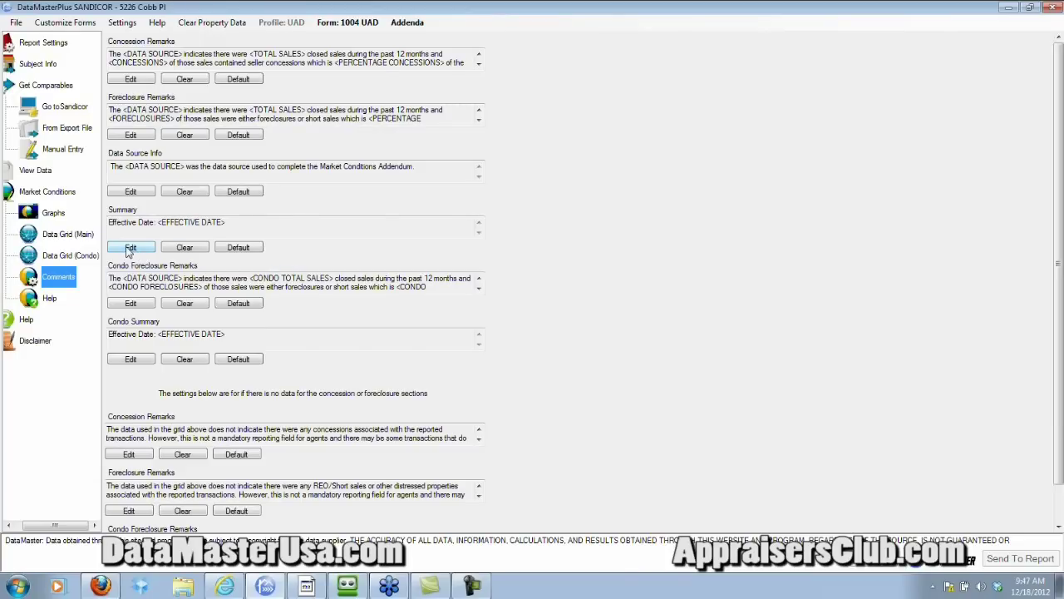
# Step: Make the Summary comment editable, then switch to the Market Conditions graphs
pyautogui.click(128, 248)
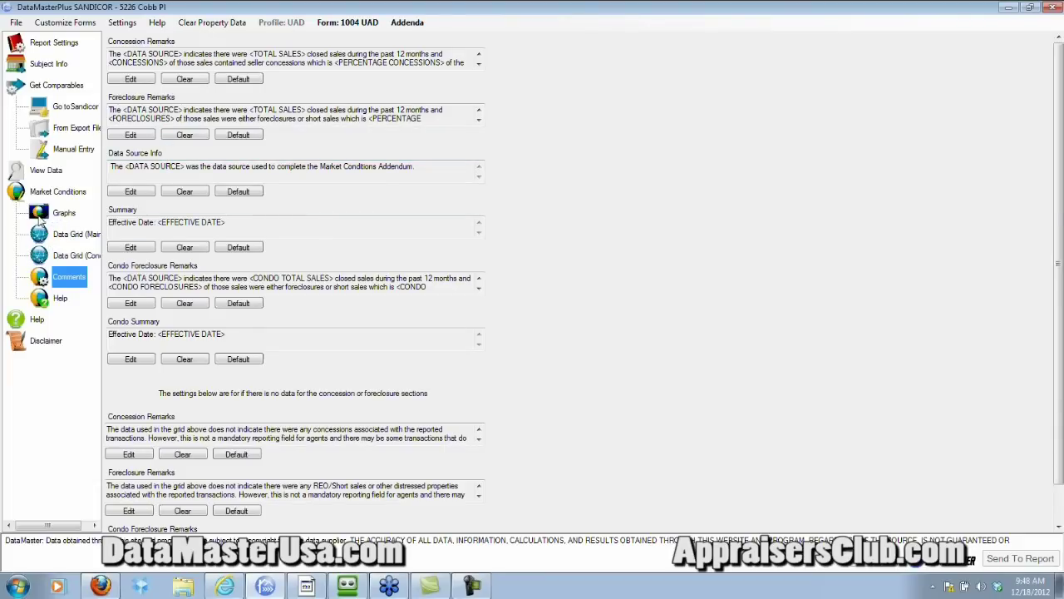
pyautogui.click(40, 216)
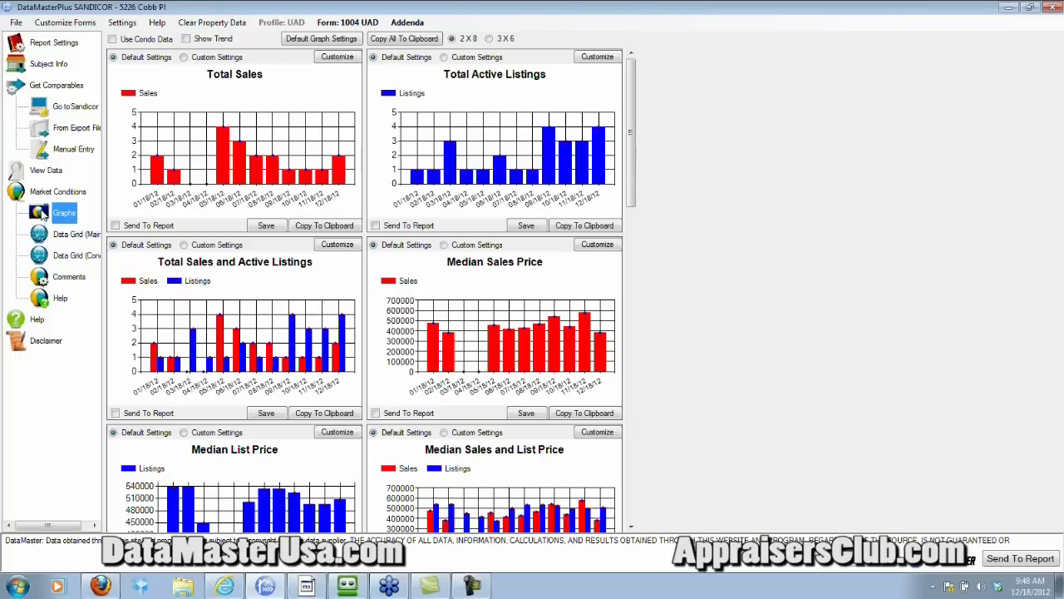
# Step: Review the market graphs, enable Show Trend on all of them, and open Default Graph Settings
pyautogui.moveTo(636, 195); pyautogui.dragTo(637, 314)
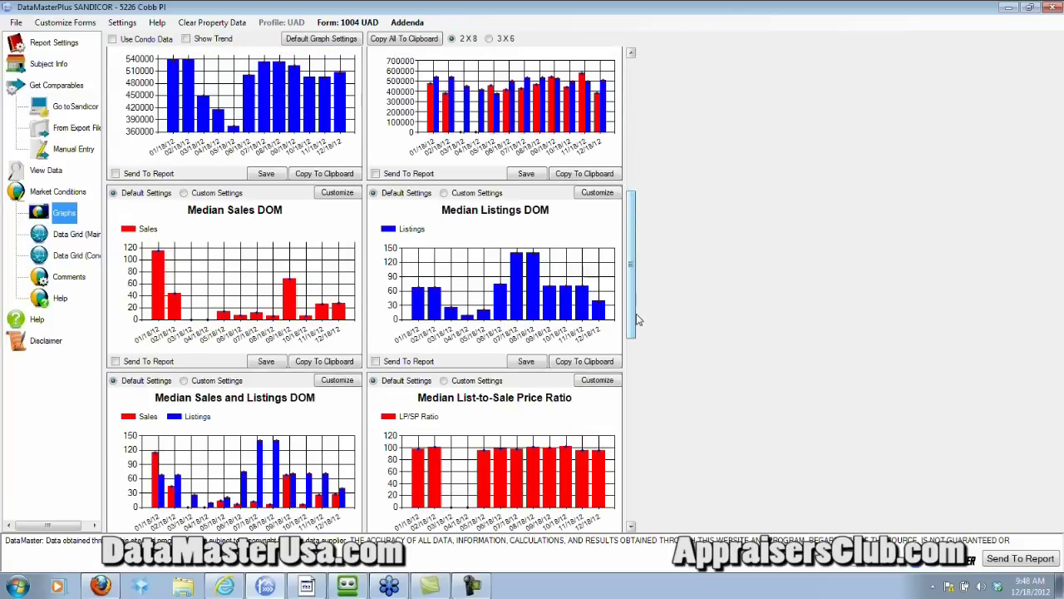
pyautogui.moveTo(634, 309); pyautogui.dragTo(629, 356)
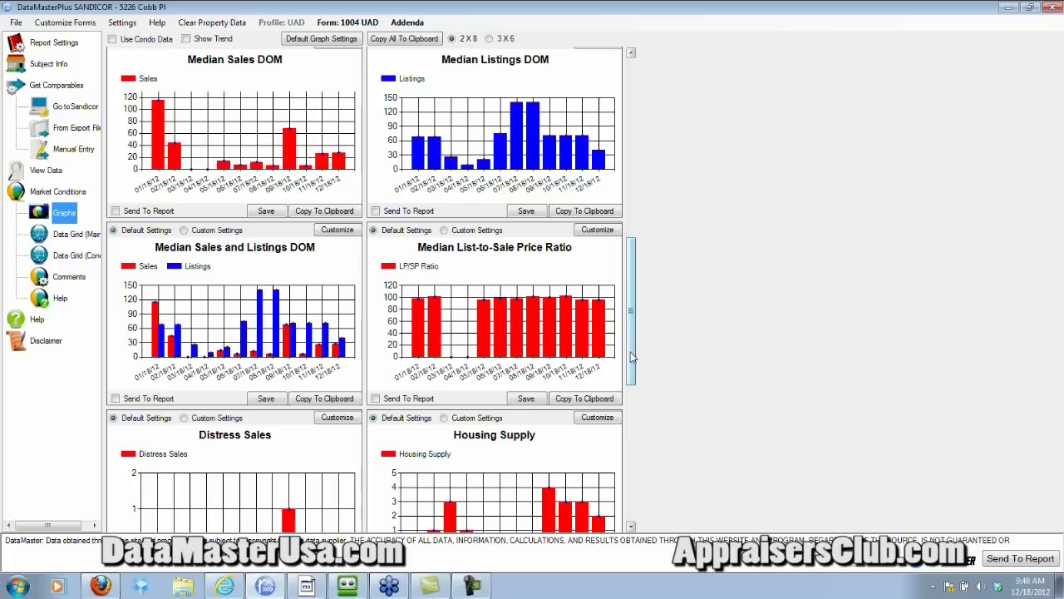
pyautogui.moveTo(632, 358); pyautogui.dragTo(627, 148)
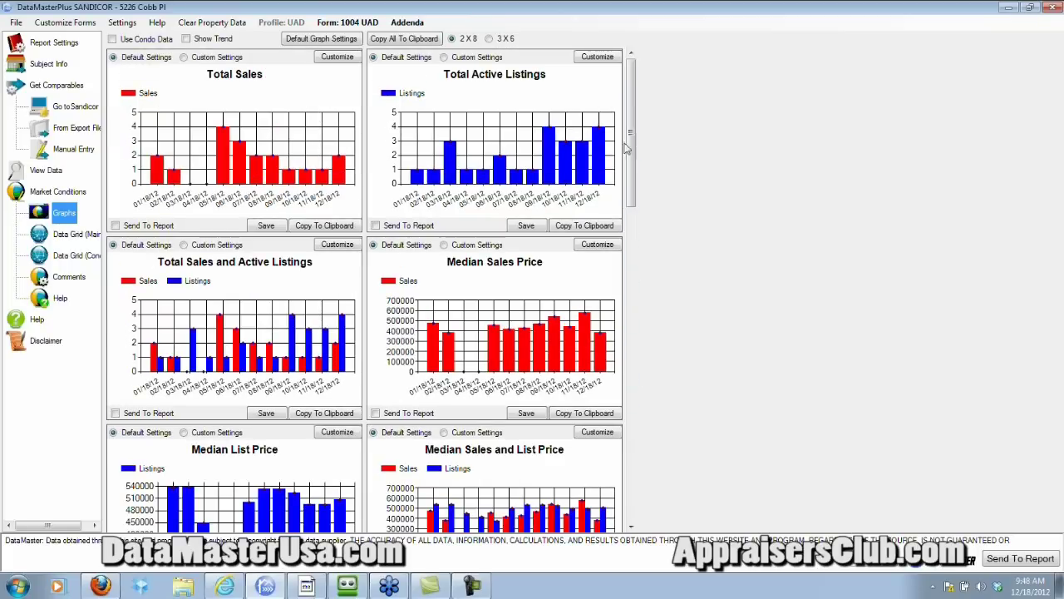
pyautogui.click(122, 22)
pyautogui.click(254, 47)
pyautogui.click(186, 39)
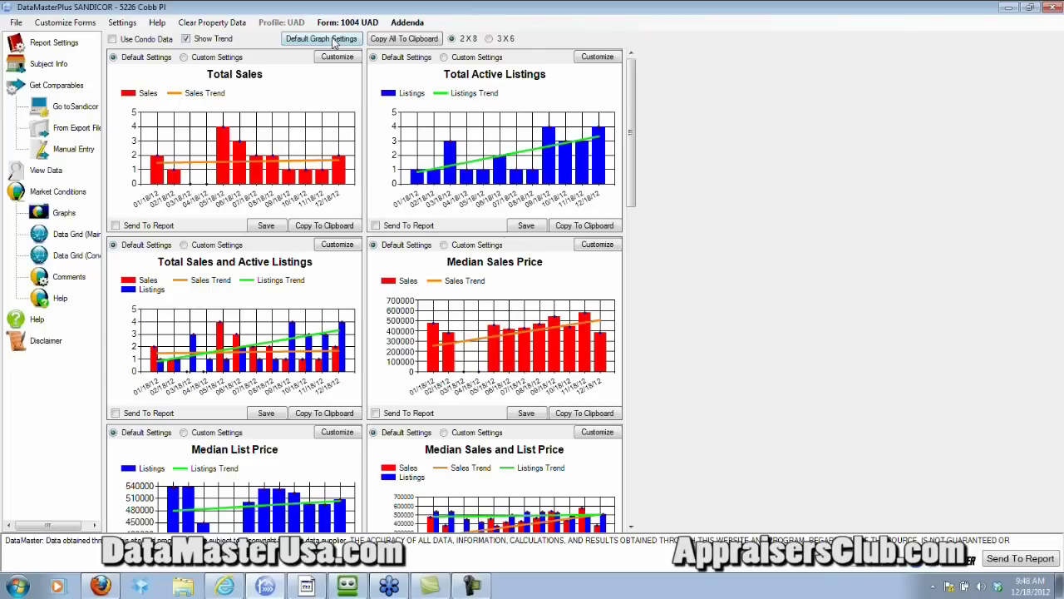
pyautogui.click(333, 39)
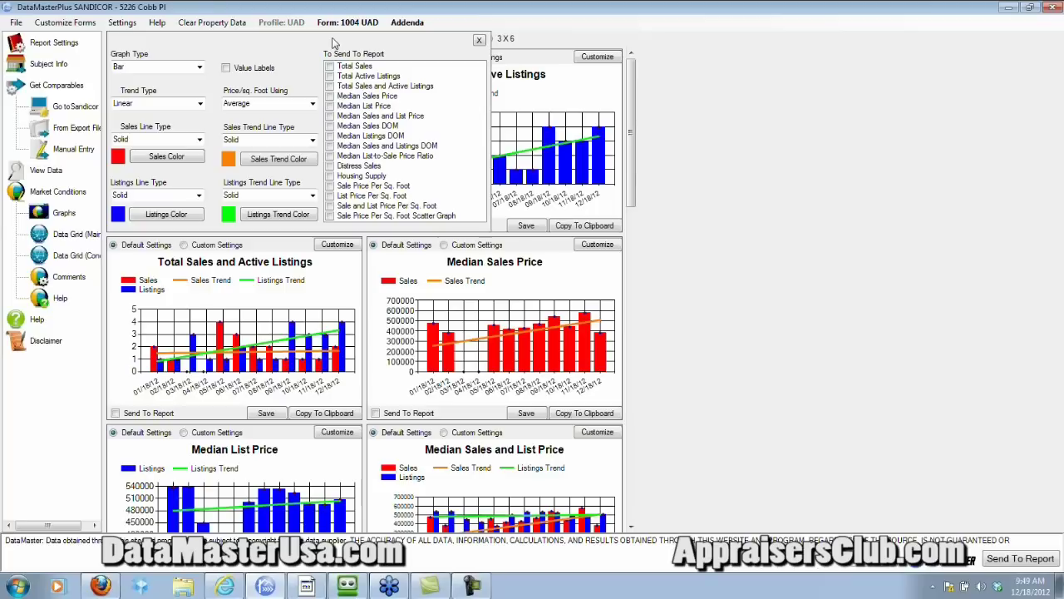
# Step: Tick Total Sales/Active Listings, Median Sales/List Price, Median Sales/Listings DOM and Housing Supply for the report
pyautogui.click(332, 88)
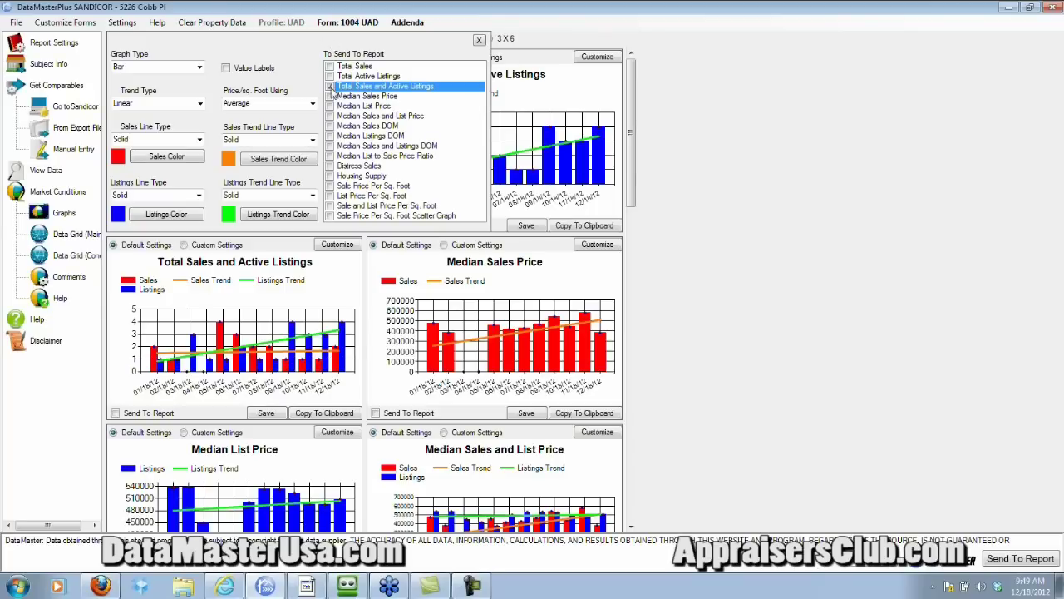
pyautogui.click(330, 88)
pyautogui.click(330, 116)
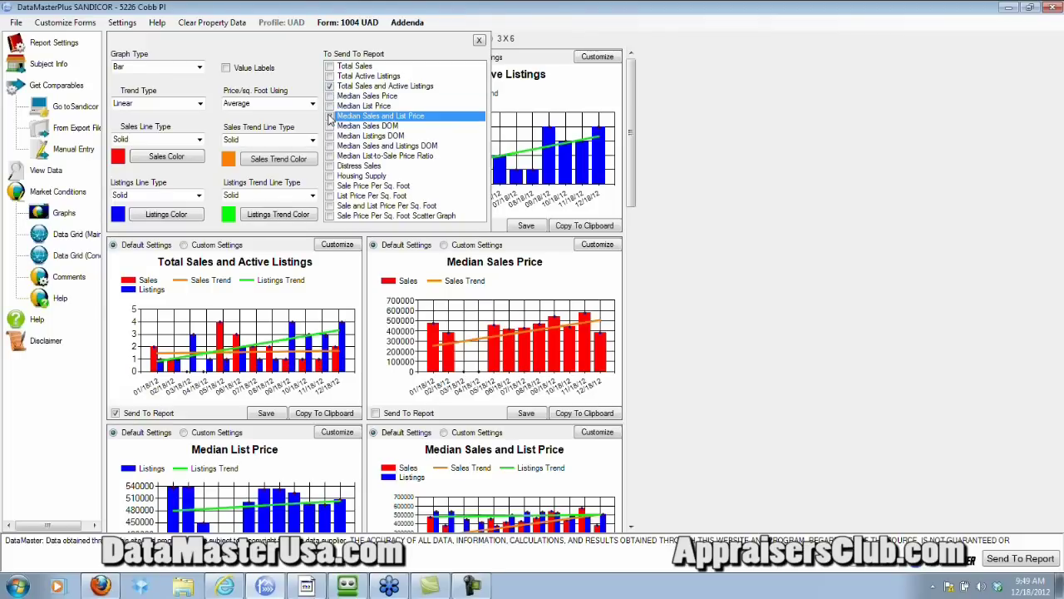
pyautogui.click(330, 116)
pyautogui.click(332, 146)
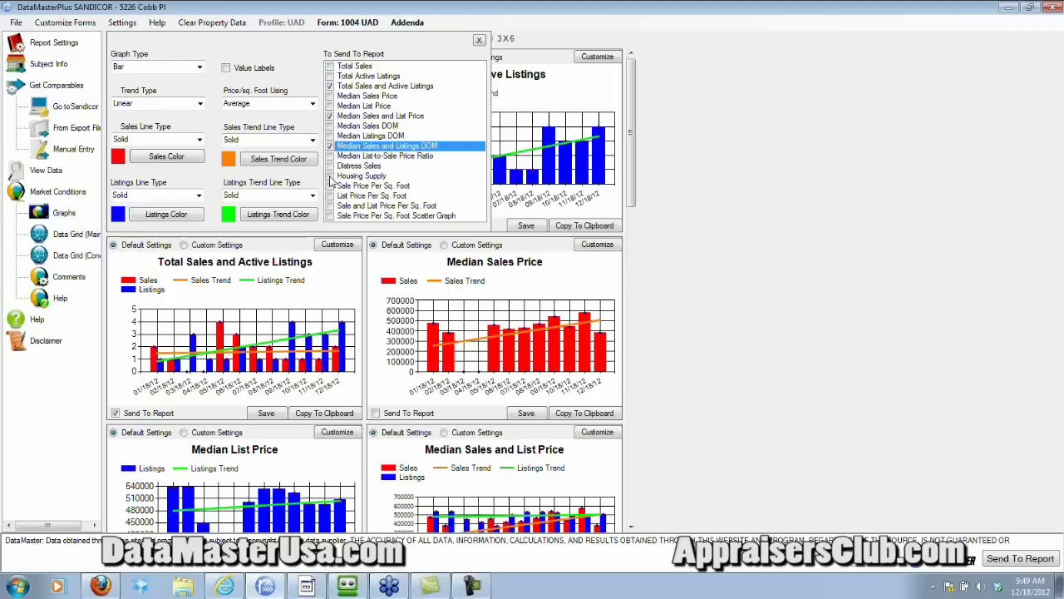
pyautogui.click(329, 176)
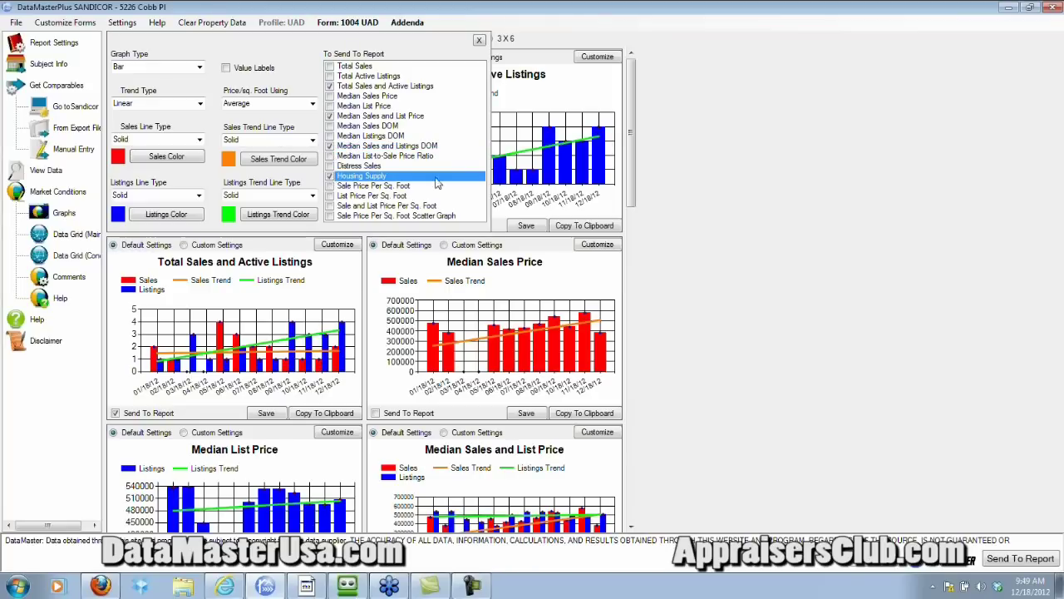
pyautogui.click(331, 177)
pyautogui.click(330, 176)
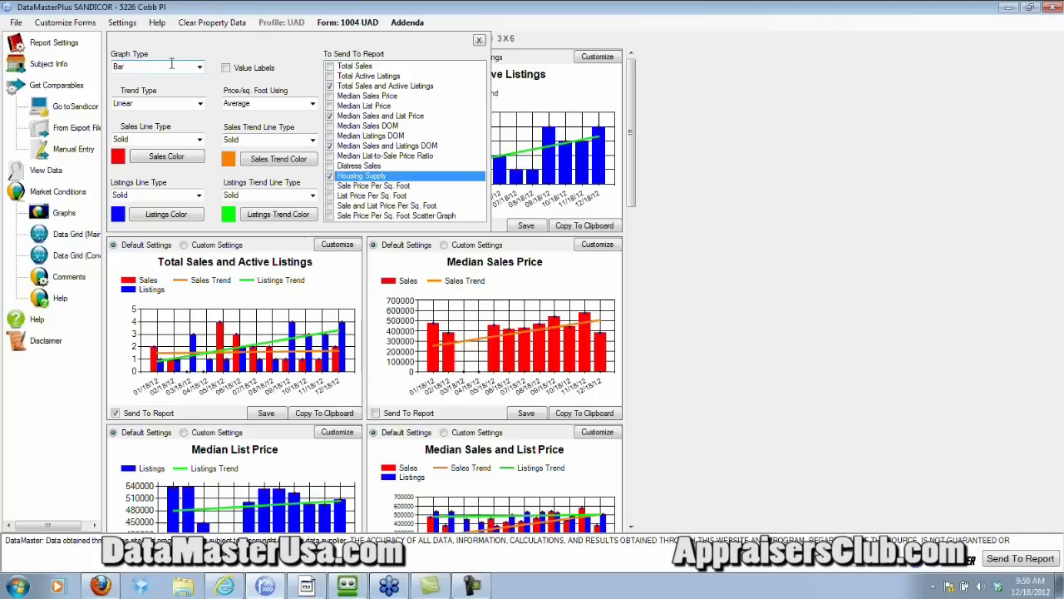
# Step: Try line charts, return all graphs to bar charts, and make trend lines polynomial curves
pyautogui.click(201, 68)
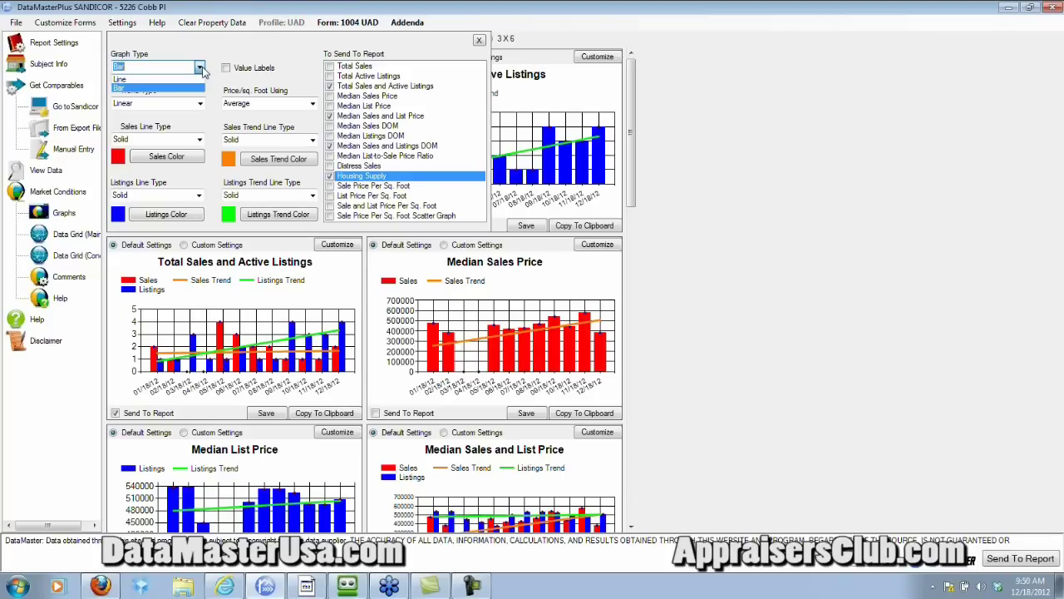
pyautogui.click(140, 85)
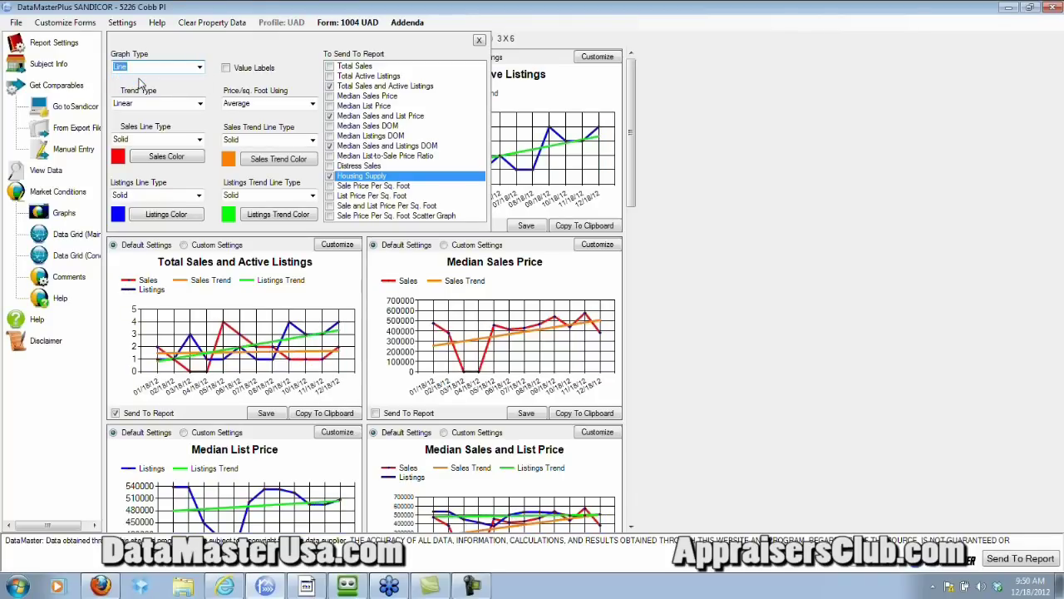
pyautogui.click(200, 67)
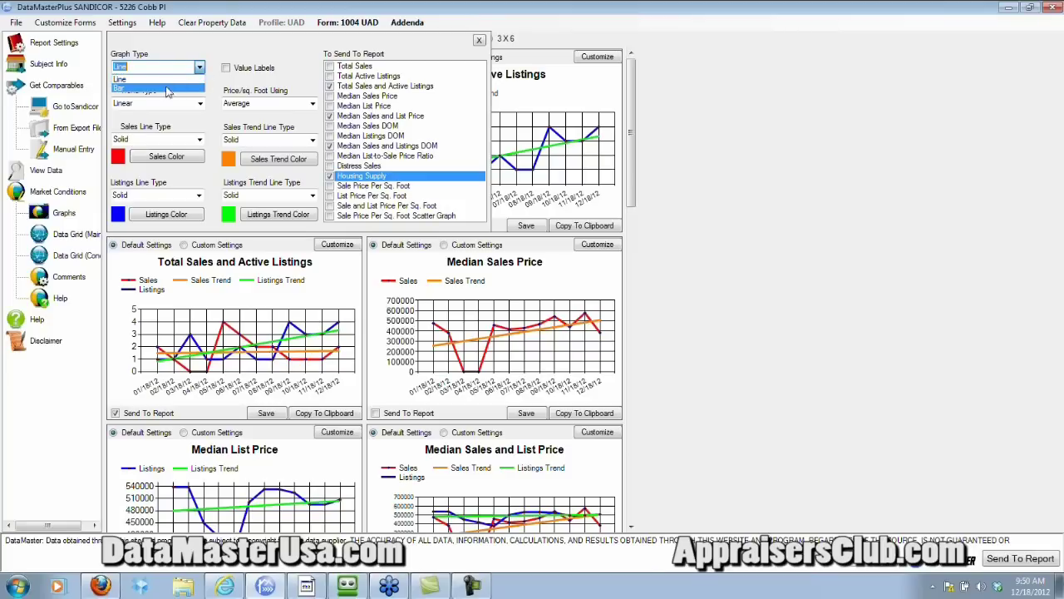
pyautogui.click(166, 89)
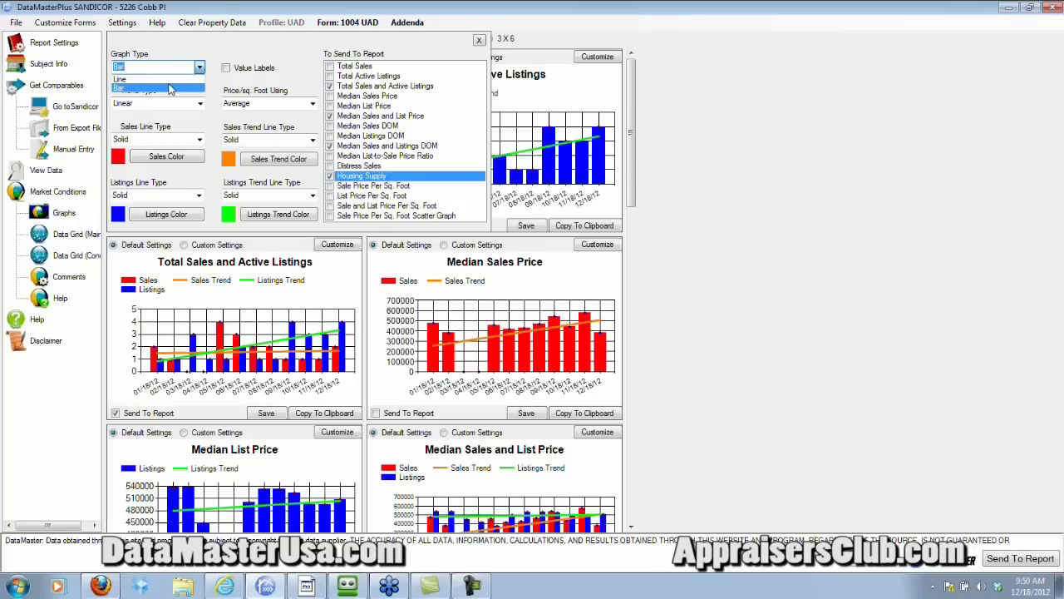
pyautogui.scroll(1, 169, 89)
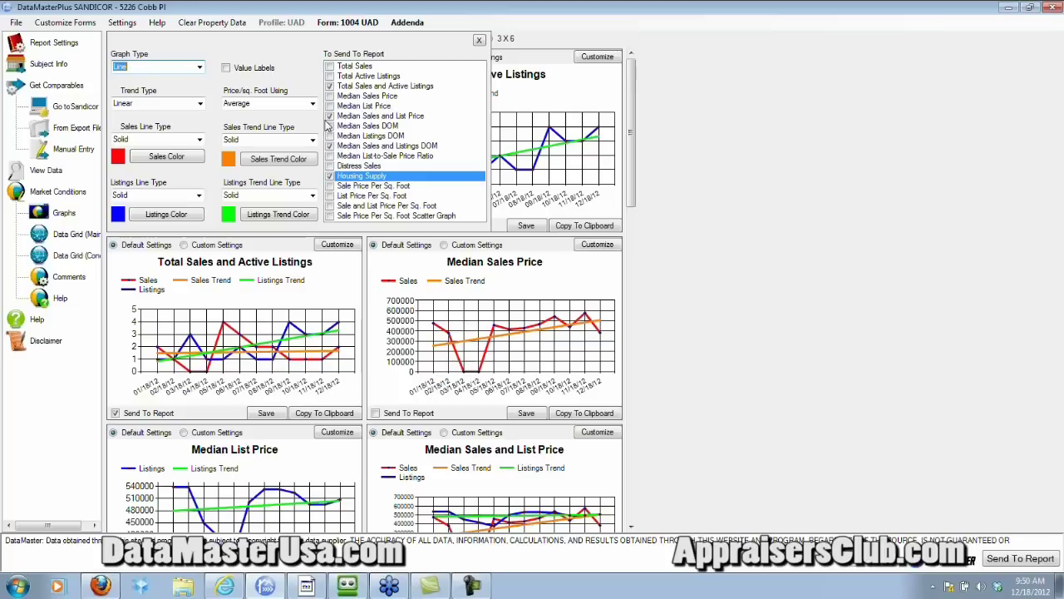
pyautogui.click(199, 106)
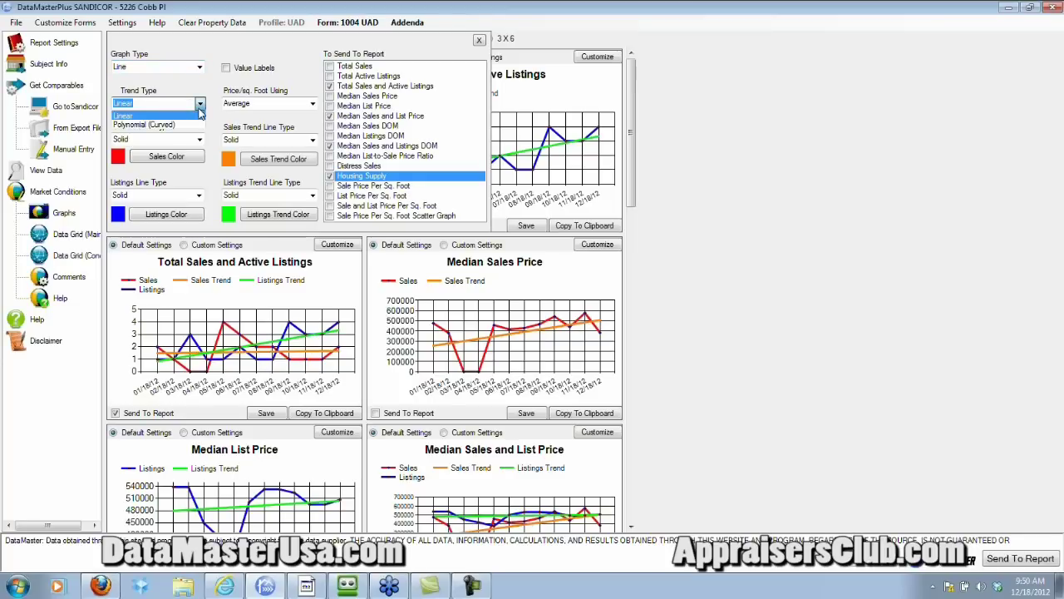
pyautogui.click(197, 124)
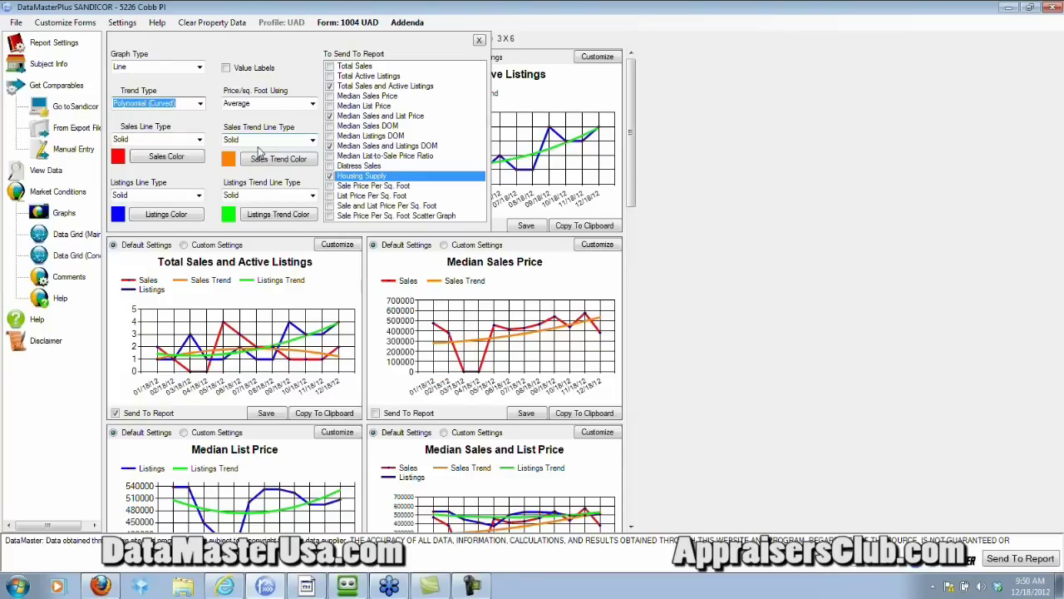
# Step: Try a dashed listings trend line, revert it to solid, and close the Customize panel
pyautogui.click(312, 195)
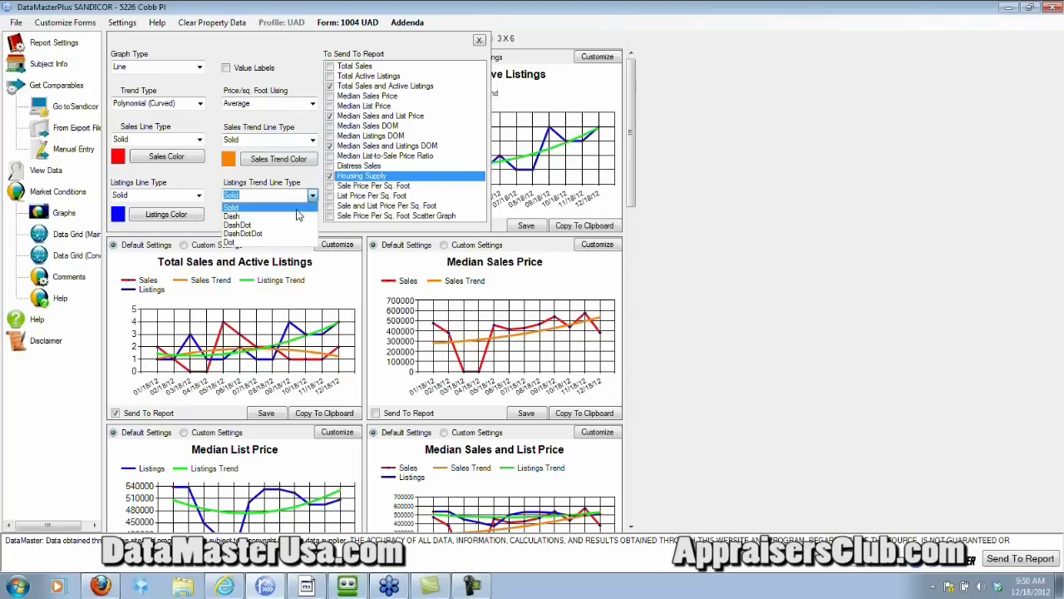
pyautogui.click(284, 216)
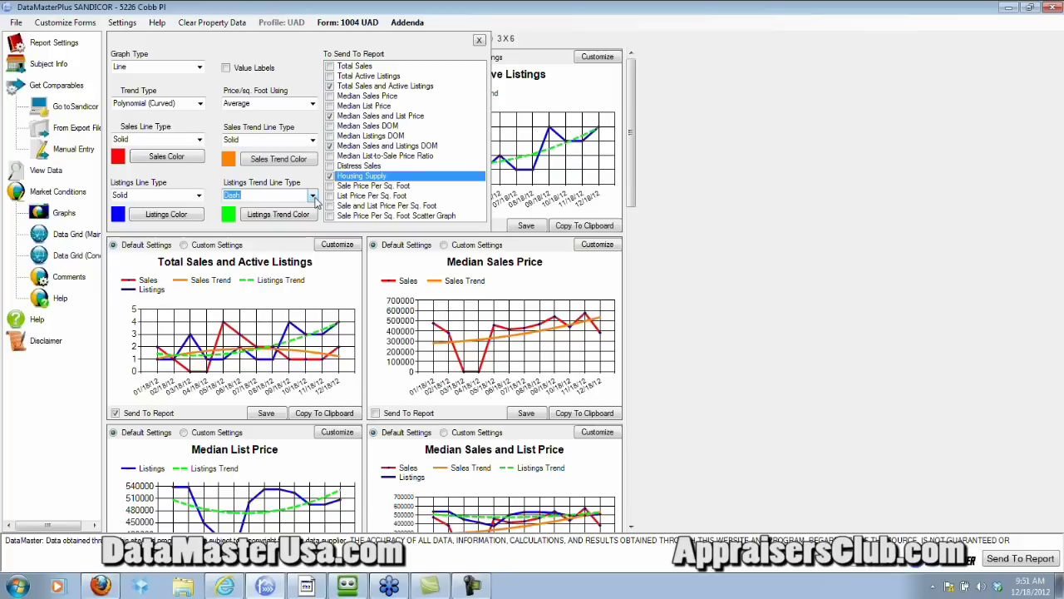
pyautogui.click(313, 196)
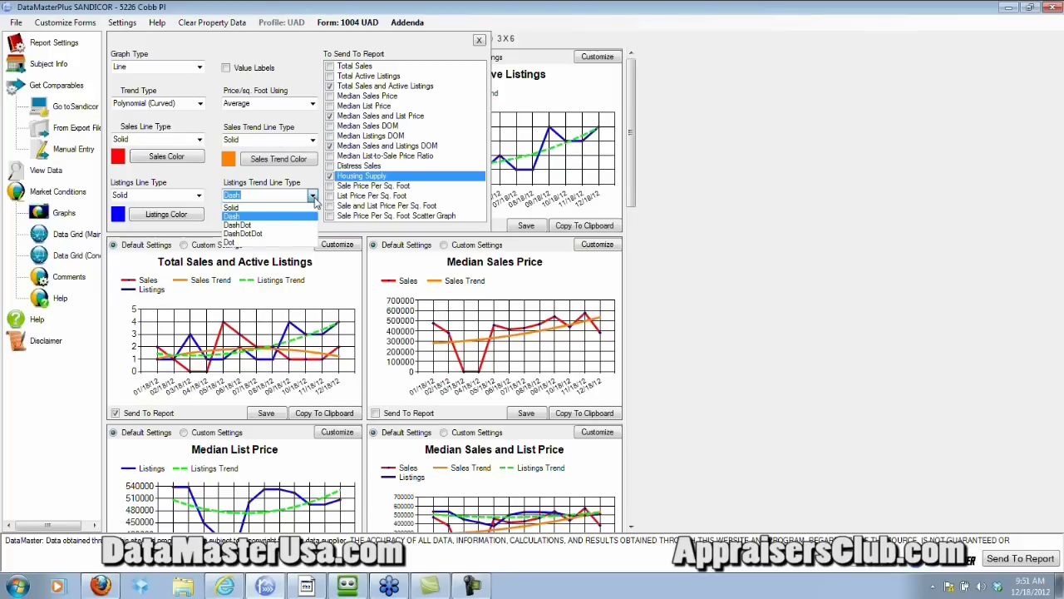
pyautogui.click(268, 206)
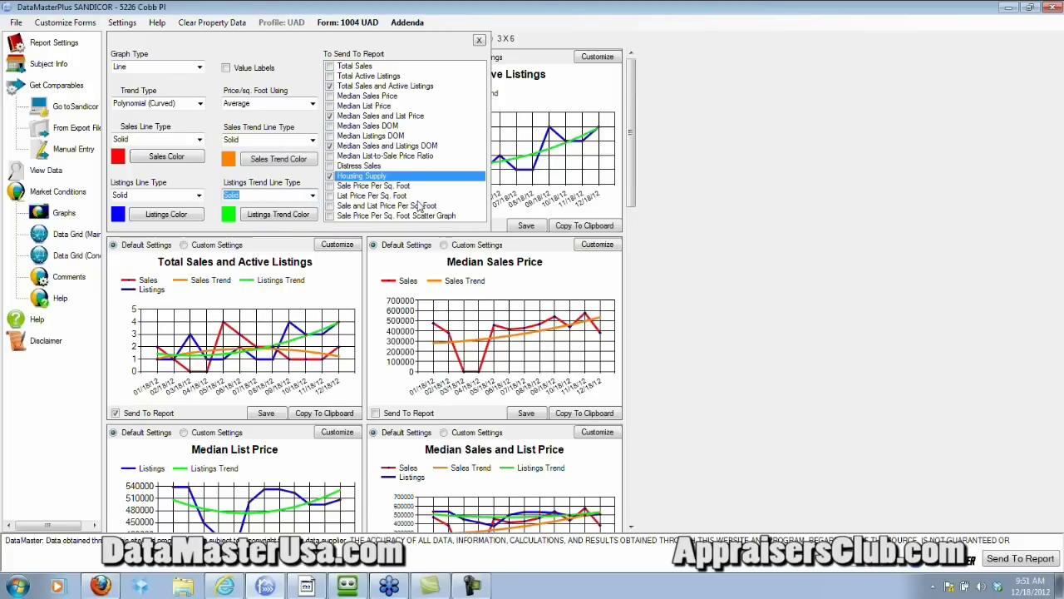
pyautogui.click(300, 160)
pyautogui.click(479, 40)
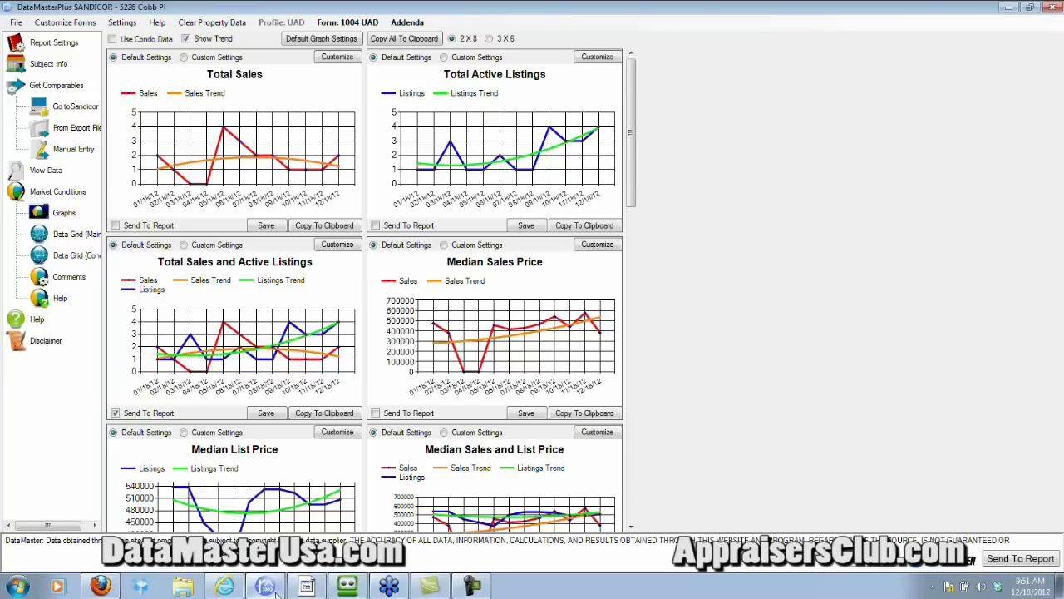
# Step: In ACI's Add/Remove forms, add Extra Photo Page (4 Photos) from the Forms Pool to the report
pyautogui.click(308, 586)
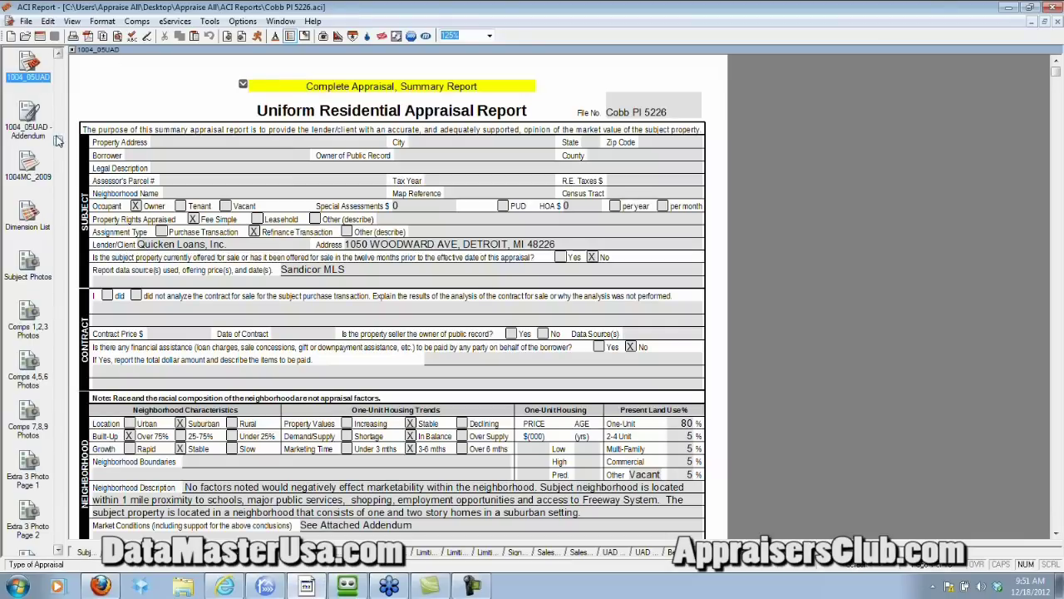
pyautogui.click(26, 21)
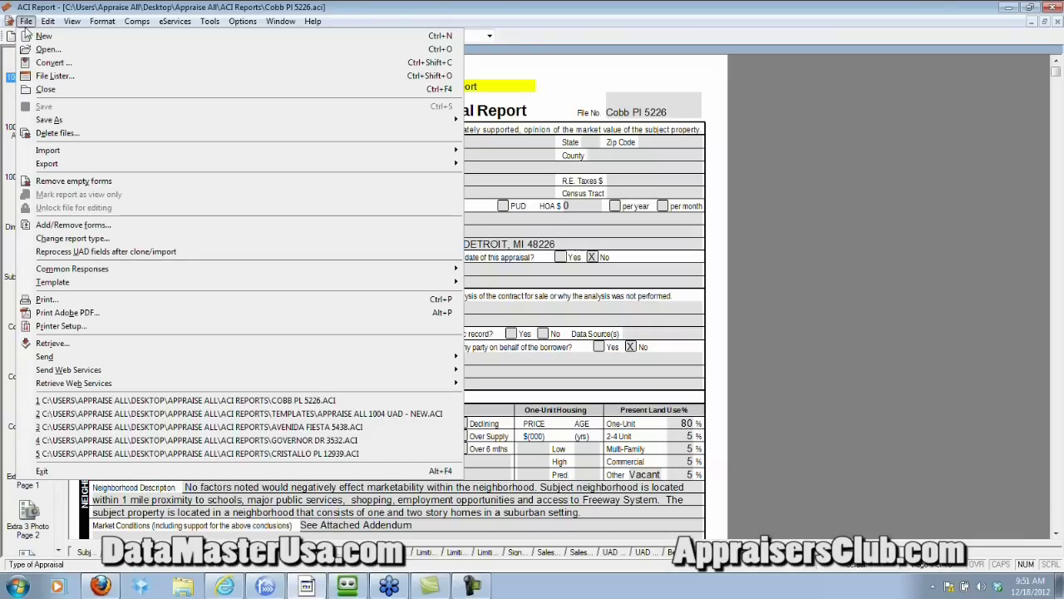
pyautogui.click(71, 226)
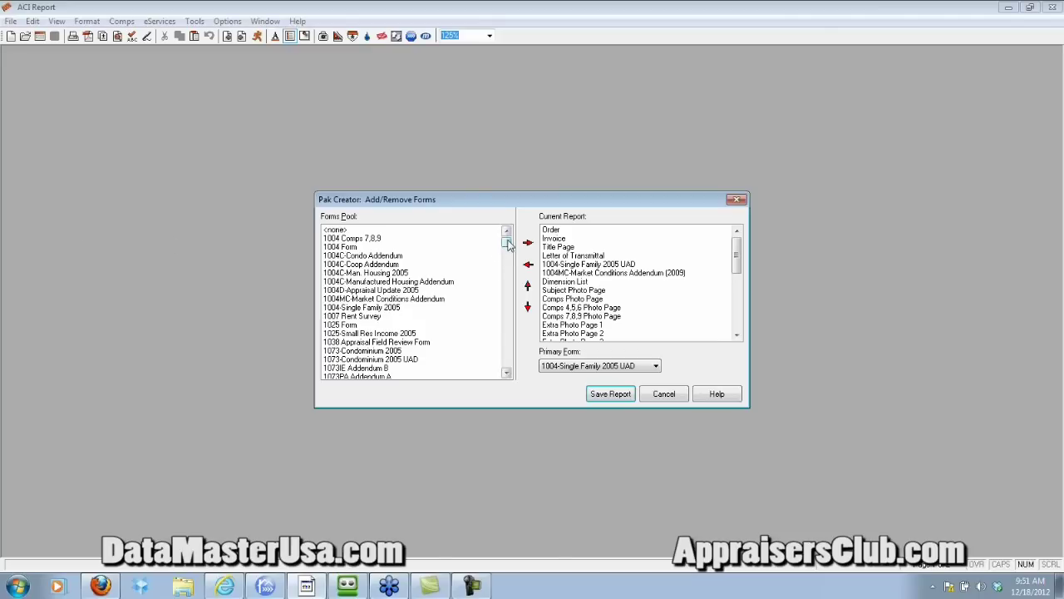
pyautogui.moveTo(509, 242); pyautogui.dragTo(507, 253)
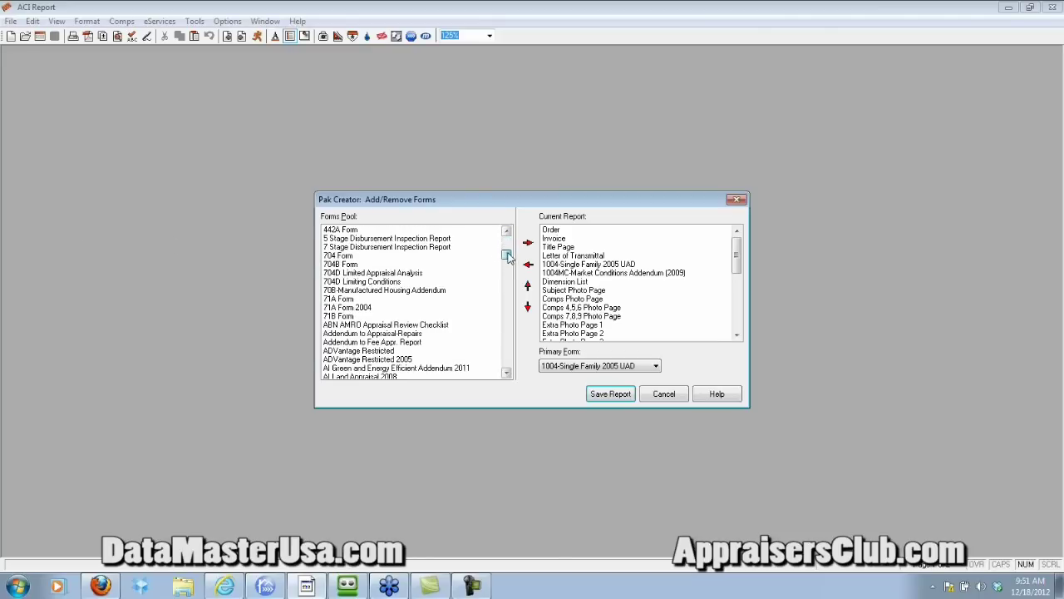
pyautogui.moveTo(737, 254); pyautogui.dragTo(737, 311)
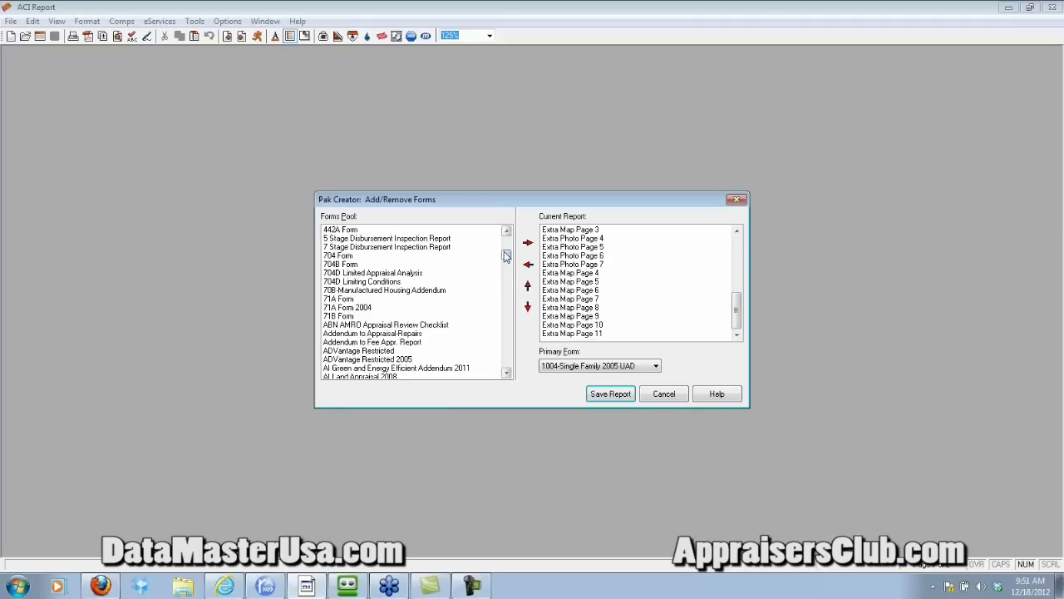
pyautogui.moveTo(508, 253); pyautogui.dragTo(524, 284)
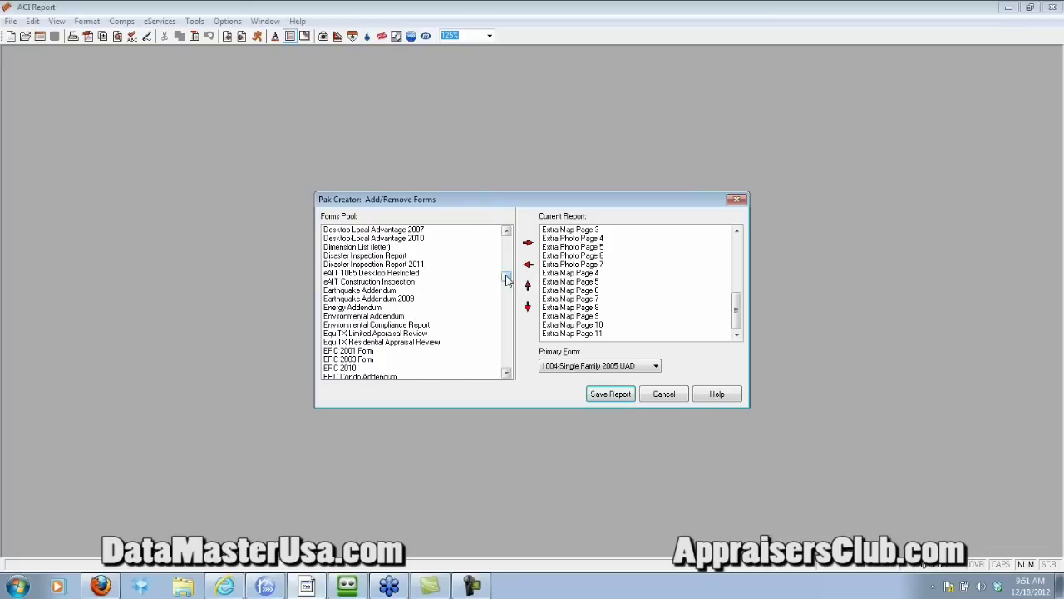
pyautogui.moveTo(506, 276); pyautogui.dragTo(507, 285)
pyautogui.click(369, 317)
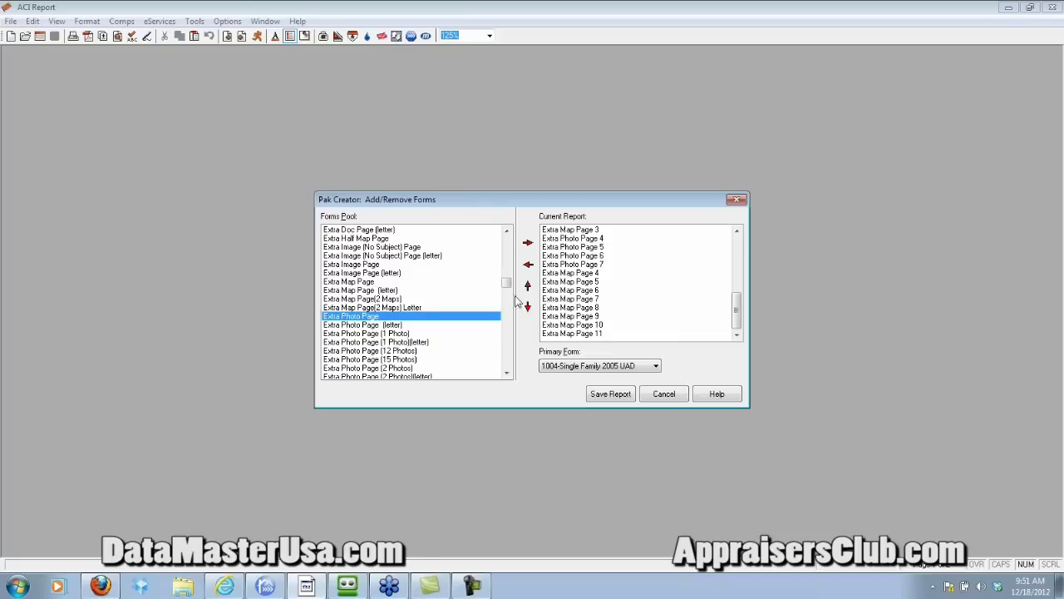
pyautogui.moveTo(507, 285); pyautogui.dragTo(509, 285)
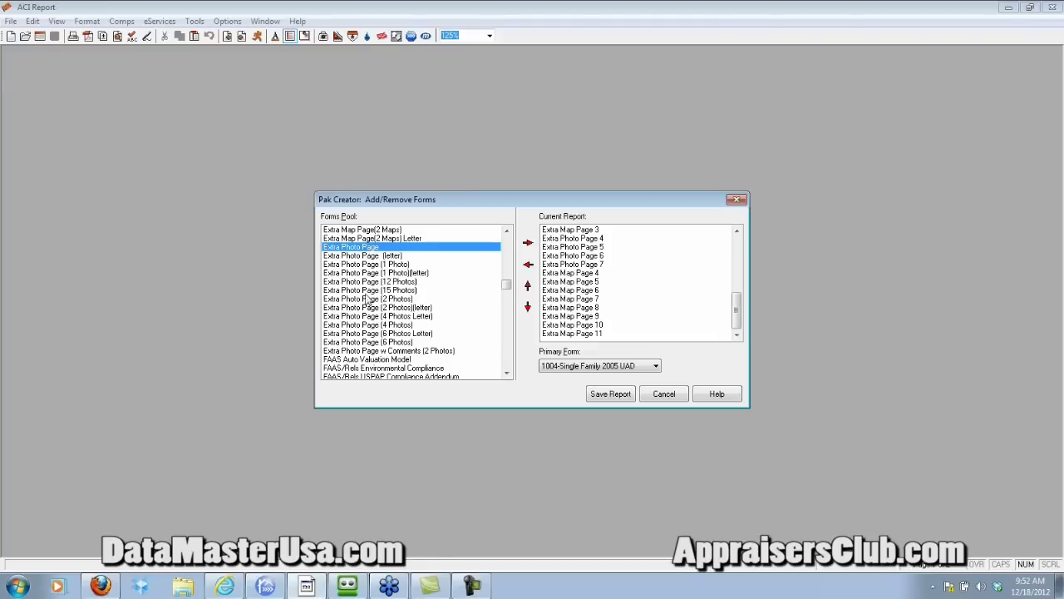
pyautogui.click(371, 325)
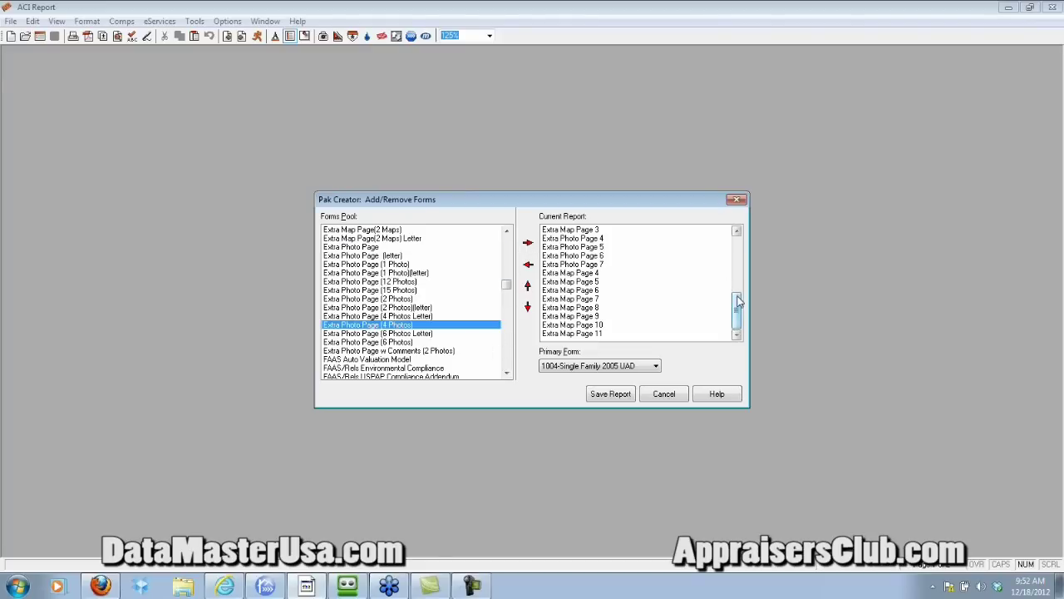
pyautogui.click(529, 244)
# Step: Move the 4-photo page up the form order to sit right after the 1004MC addendum
pyautogui.scroll(-1, 736, 307)
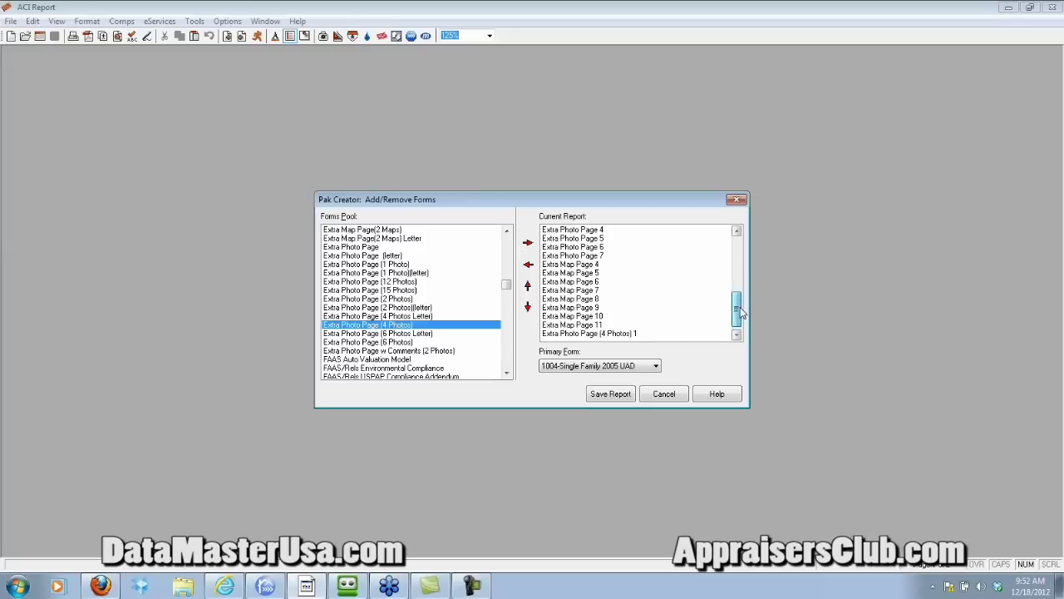
pyautogui.click(585, 333)
pyautogui.click(527, 286)
pyautogui.click(528, 286)
pyautogui.click(528, 286)
pyautogui.click(527, 286)
pyautogui.click(528, 286)
pyautogui.click(528, 286)
pyautogui.click(528, 286)
pyautogui.click(527, 286)
pyautogui.click(528, 286)
pyautogui.click(527, 286)
pyautogui.click(527, 286)
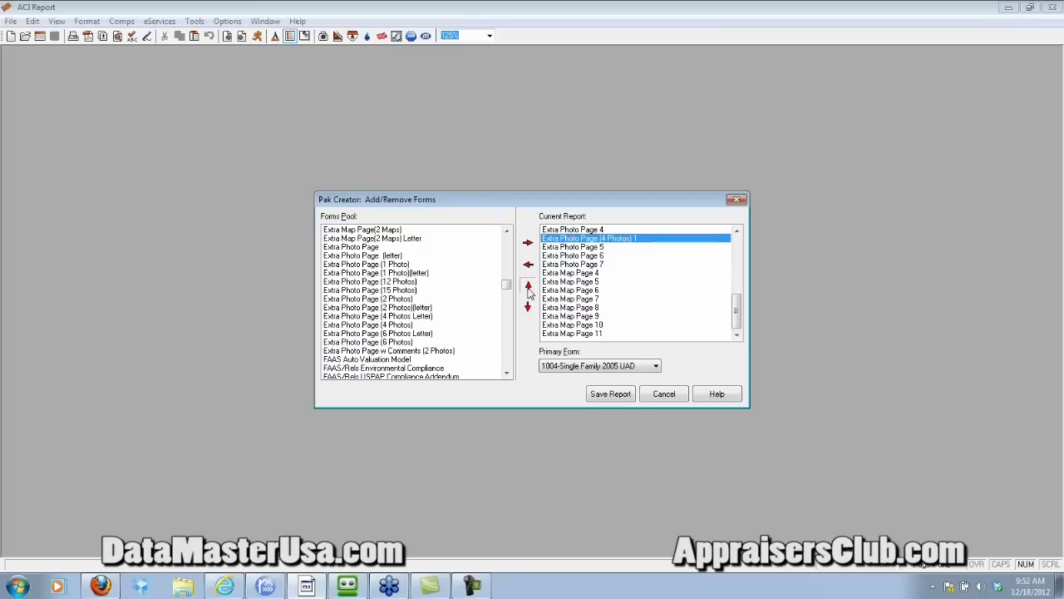
pyautogui.click(527, 286)
pyautogui.doubleClick(527, 286)
pyautogui.doubleClick(527, 286)
pyautogui.doubleClick(527, 286)
pyautogui.doubleClick(527, 286)
pyautogui.click(527, 286)
pyautogui.click(528, 286)
pyautogui.click(527, 286)
pyautogui.click(527, 286)
pyautogui.click(527, 286)
pyautogui.click(528, 286)
pyautogui.click(527, 286)
pyautogui.click(527, 286)
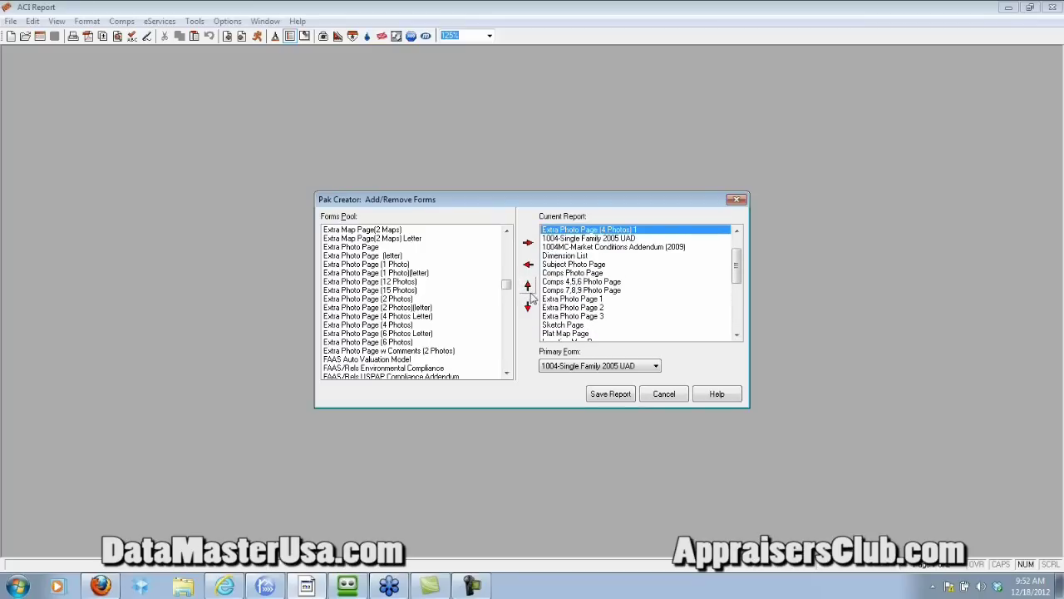
pyautogui.click(527, 307)
pyautogui.click(527, 307)
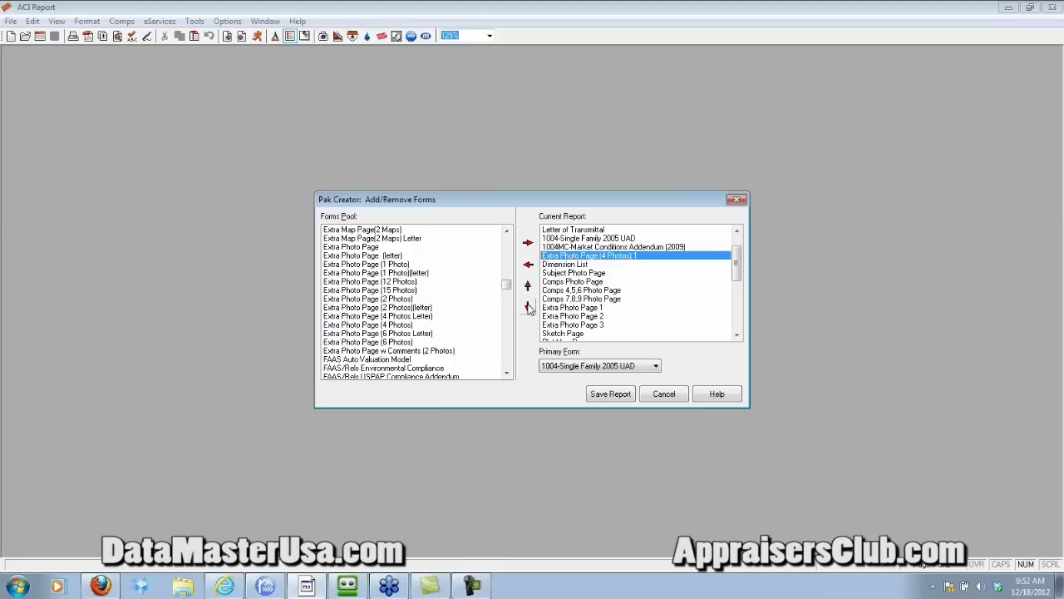
# Step: Save the report with the new 4-photo page and return to DataMasterPlus
pyautogui.click(612, 394)
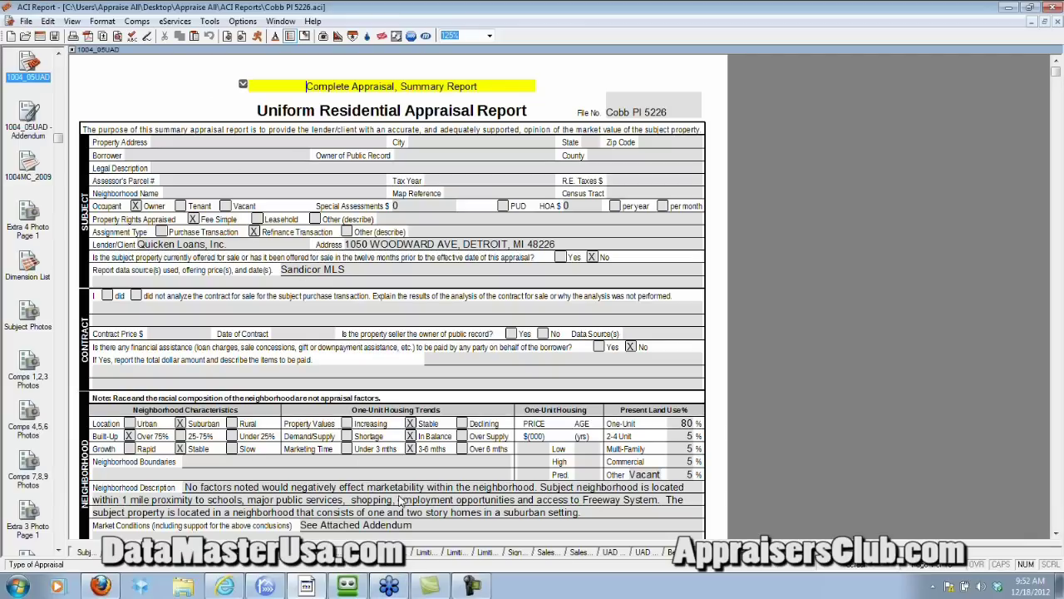
pyautogui.click(267, 586)
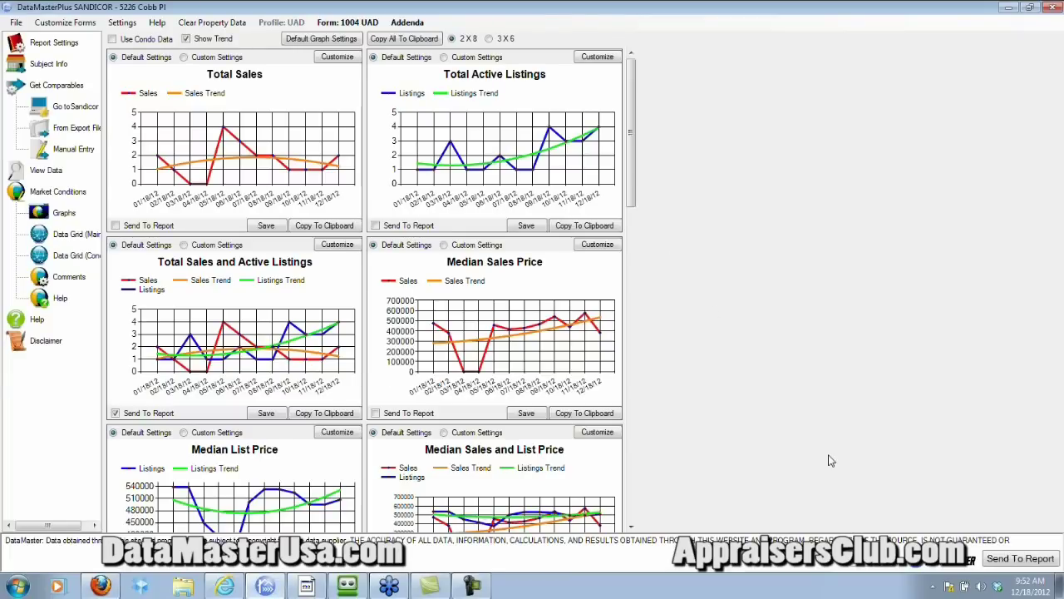
# Step: Send data and graphs to the report, accept the subject plat map, and use the subject's 12/11/2002 grant deed
pyautogui.click(1015, 560)
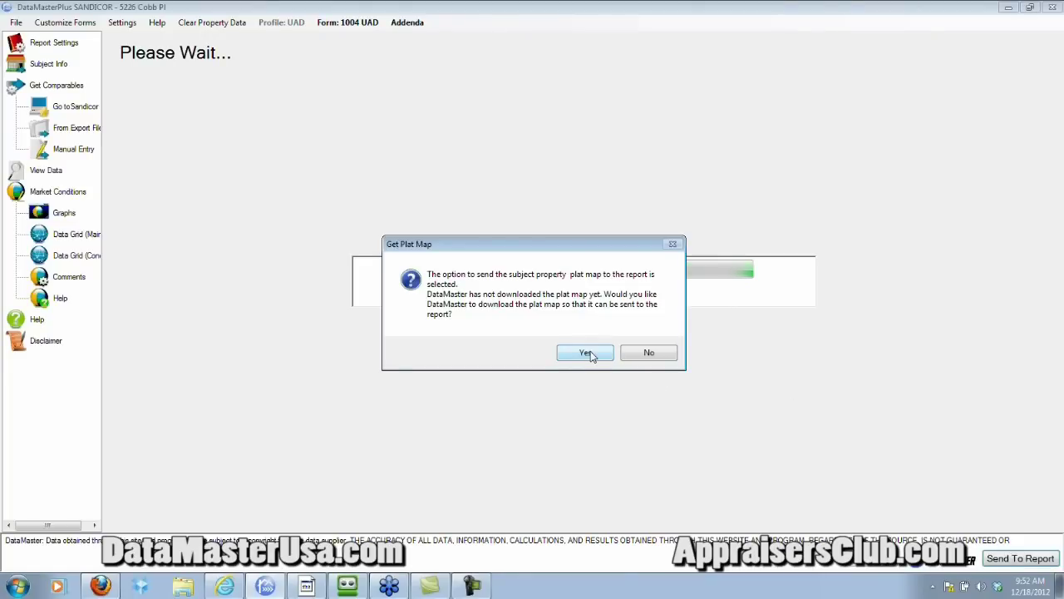
pyautogui.click(586, 354)
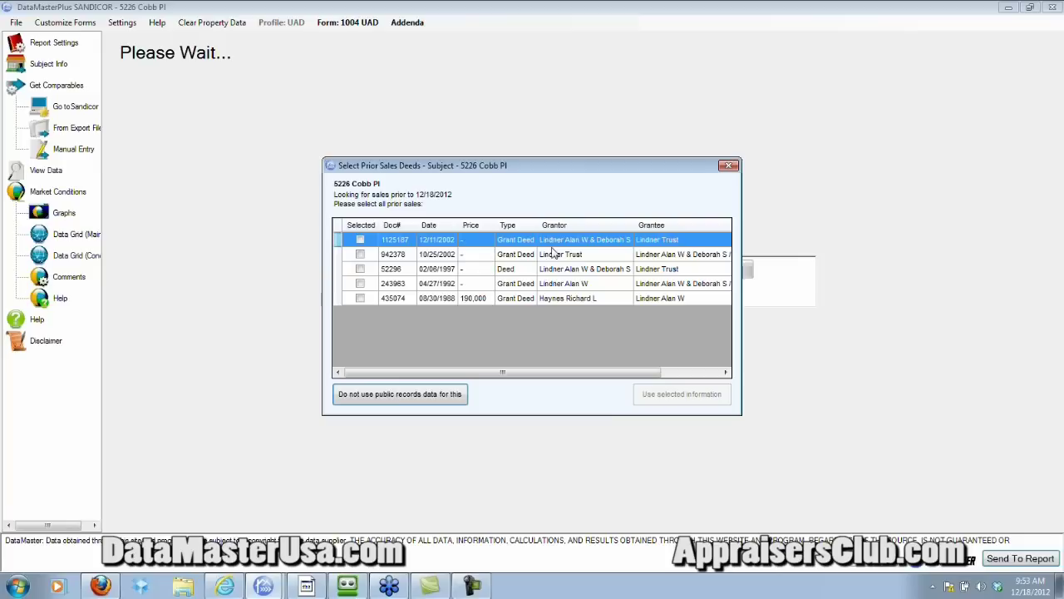
pyautogui.click(360, 240)
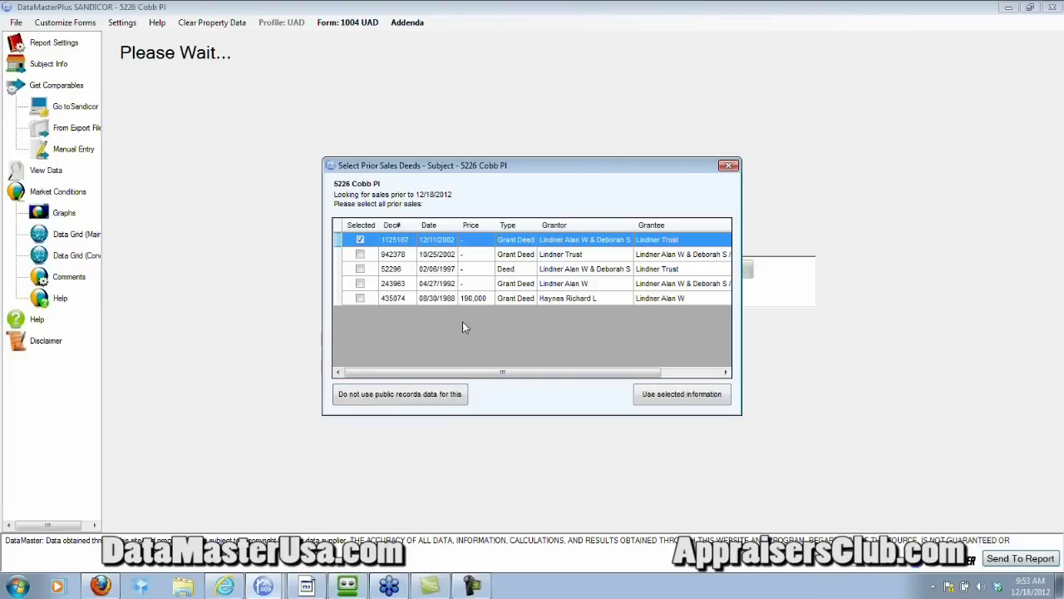
pyautogui.click(665, 398)
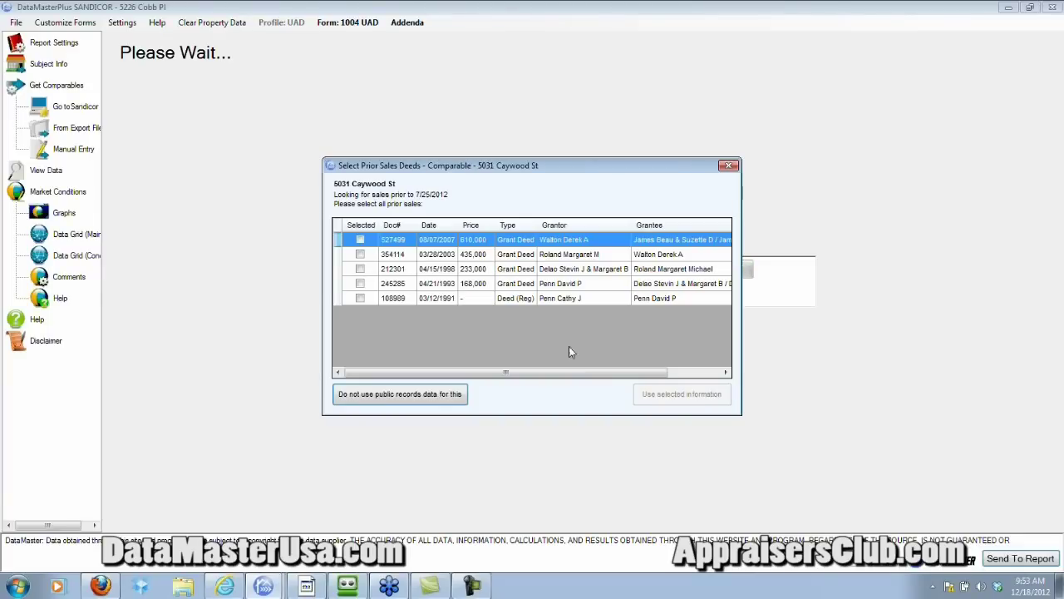
pyautogui.click(360, 241)
pyautogui.click(665, 397)
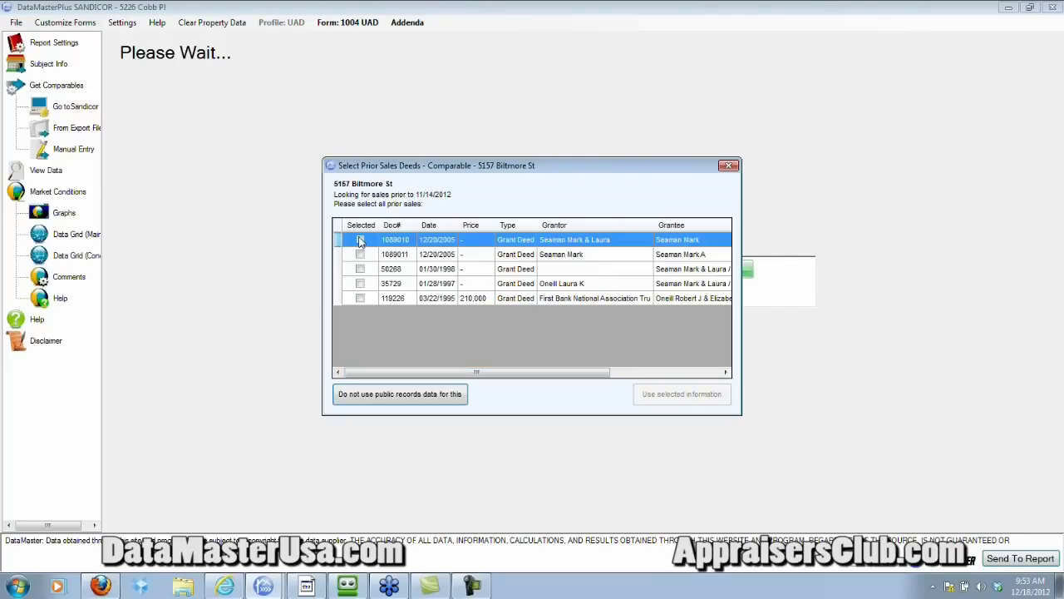
pyautogui.click(360, 240)
pyautogui.click(674, 396)
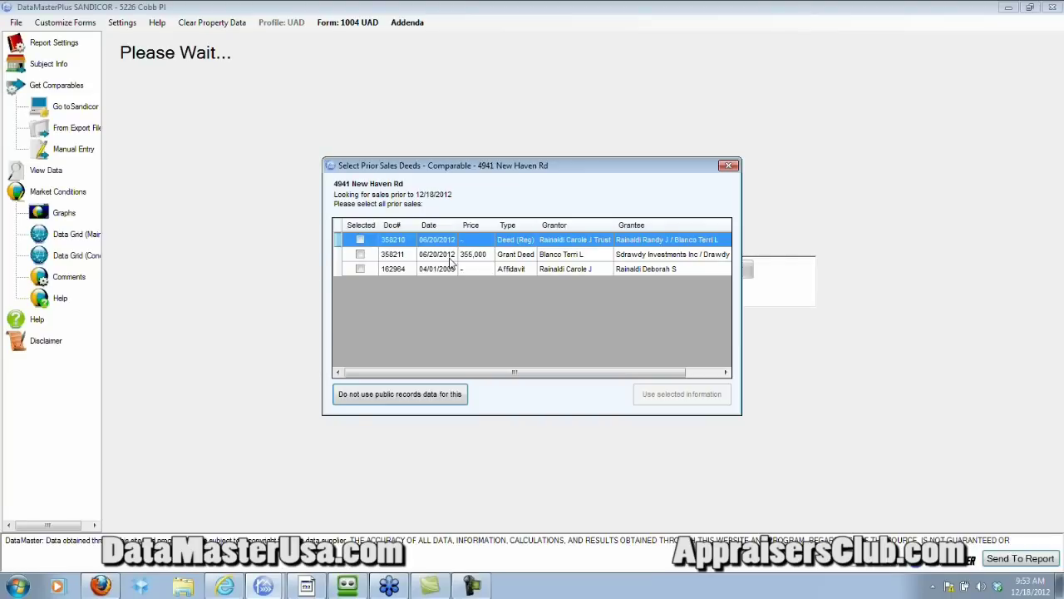
pyautogui.click(361, 255)
pyautogui.click(360, 255)
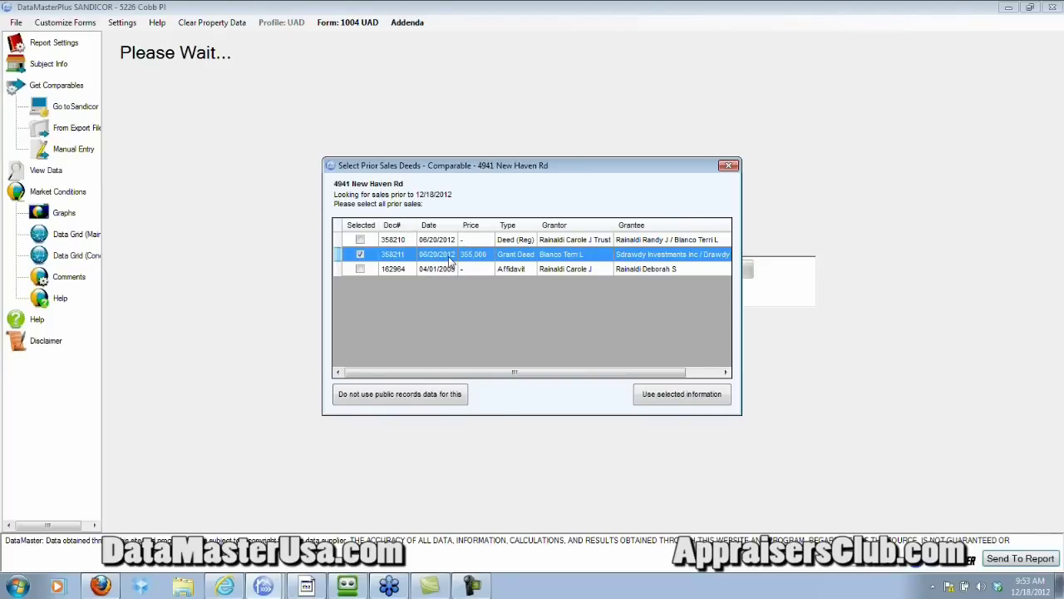
pyautogui.click(360, 255)
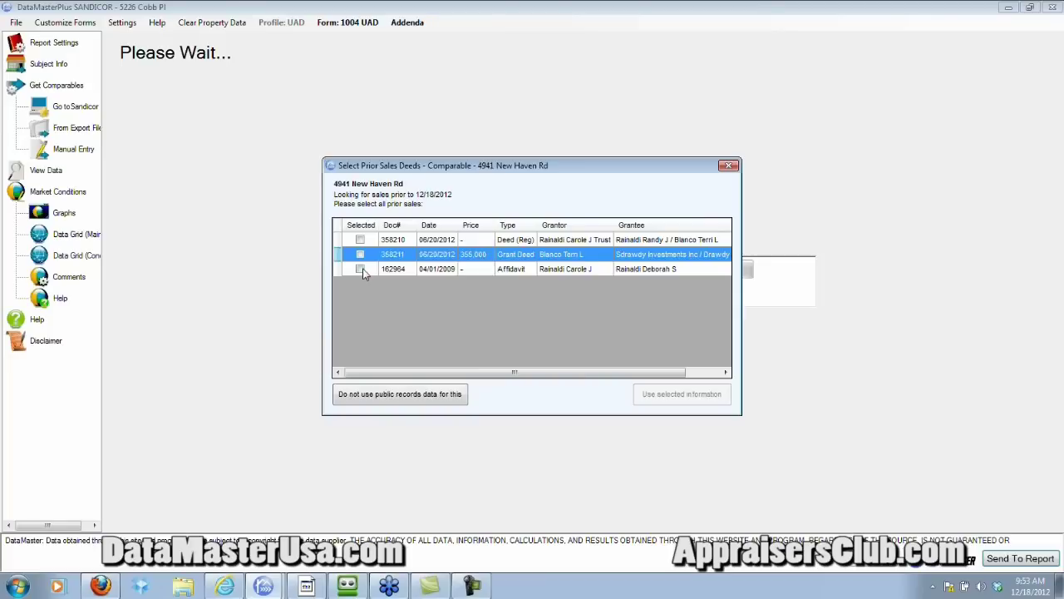
pyautogui.click(360, 269)
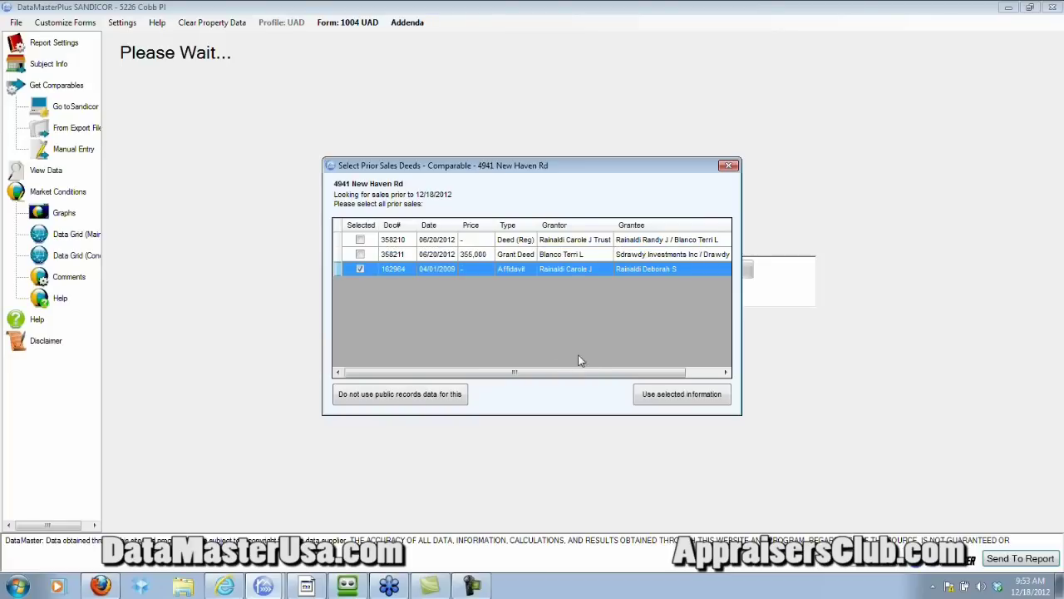
pyautogui.click(678, 397)
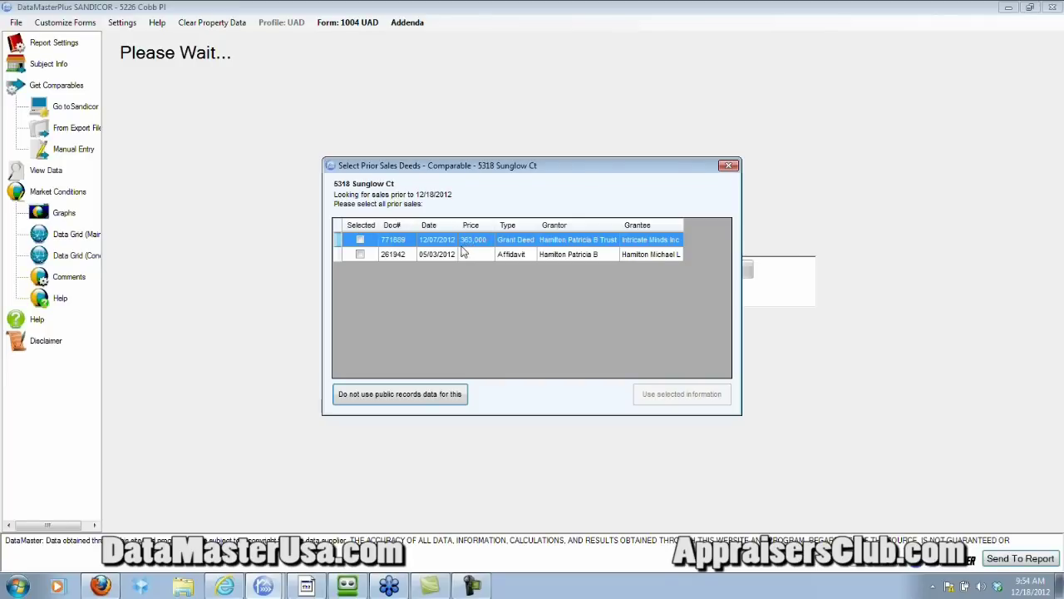
pyautogui.click(360, 253)
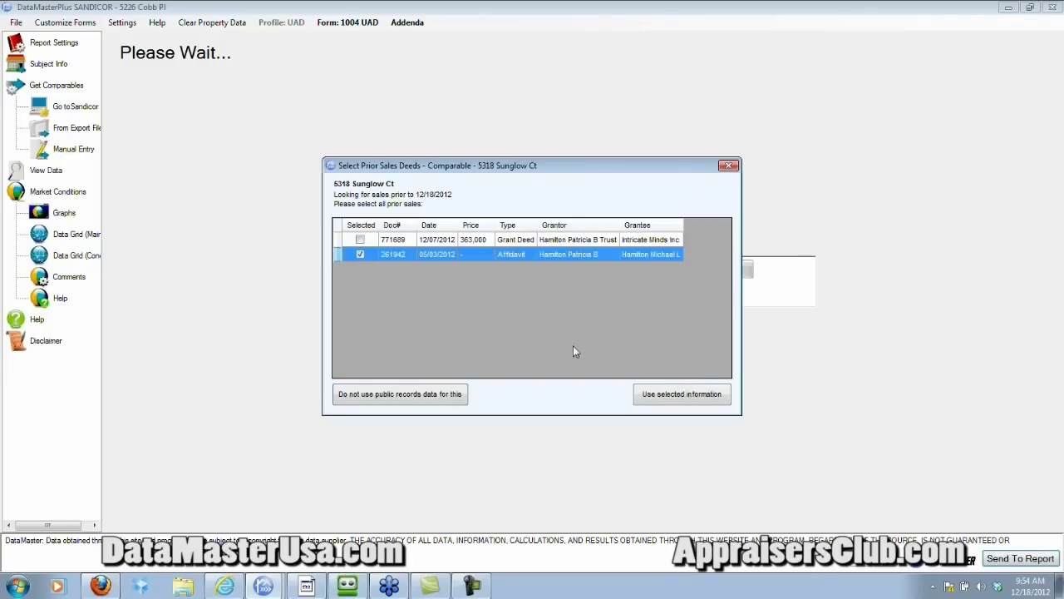
pyautogui.click(697, 397)
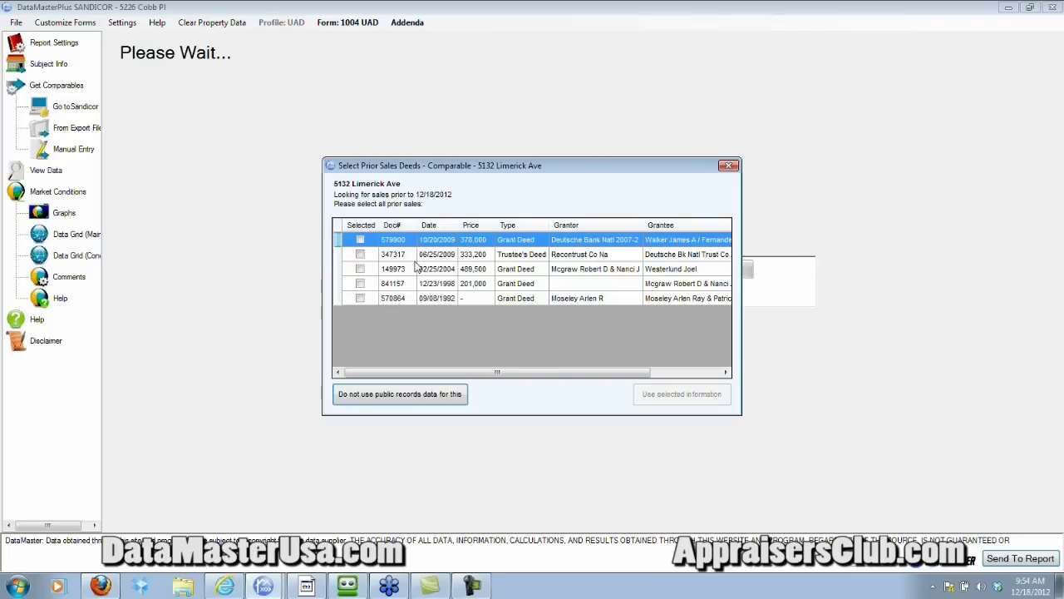
pyautogui.click(360, 241)
pyautogui.click(682, 393)
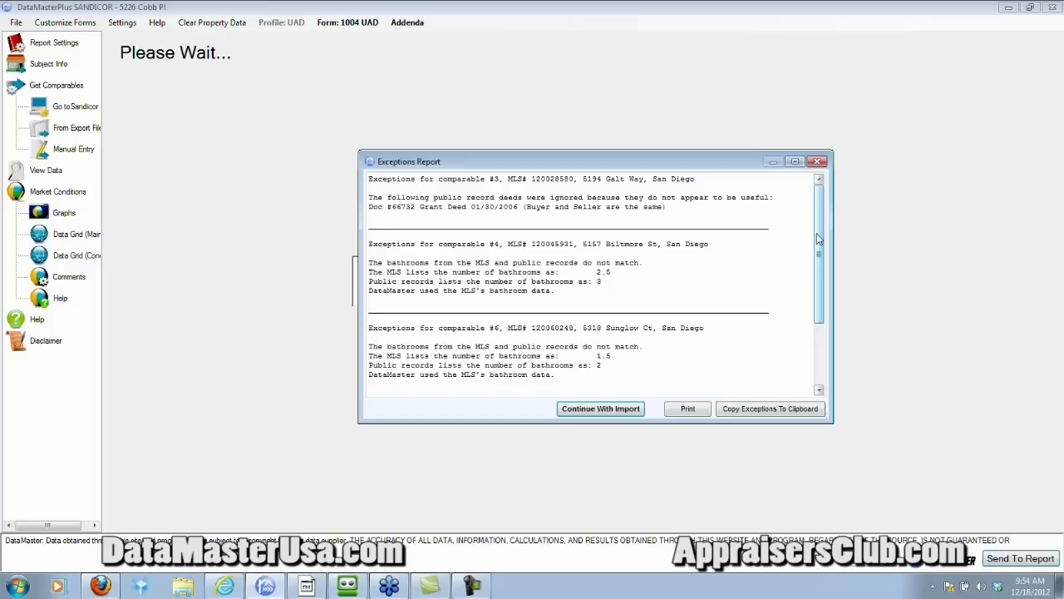
# Step: Enlarge the Exceptions Report, continue the import, and load the data into the open ACI report
pyautogui.moveTo(727, 153); pyautogui.dragTo(725, 39)
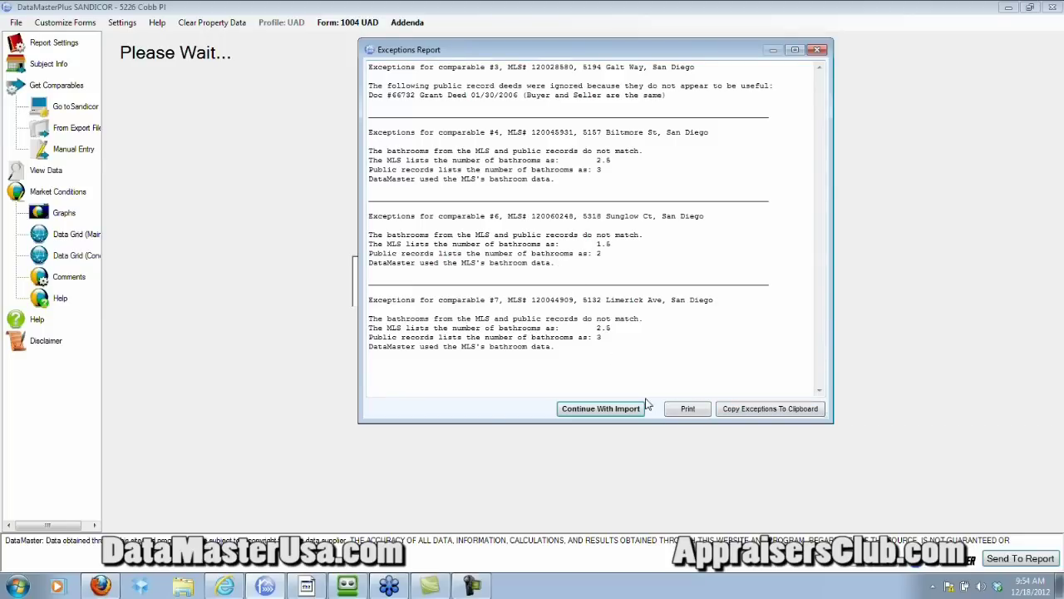
pyautogui.click(606, 411)
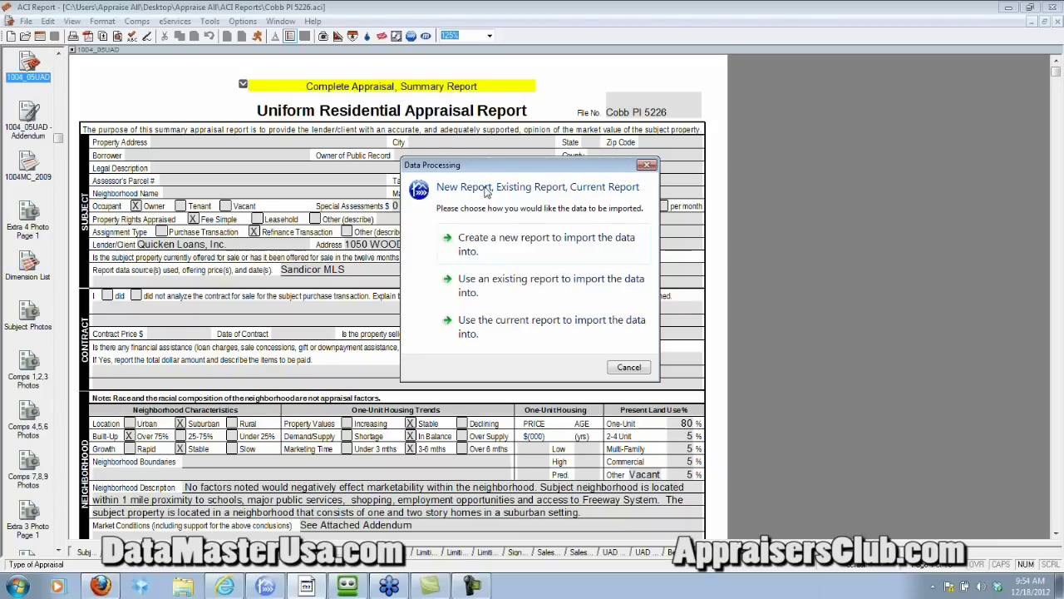
pyautogui.click(488, 327)
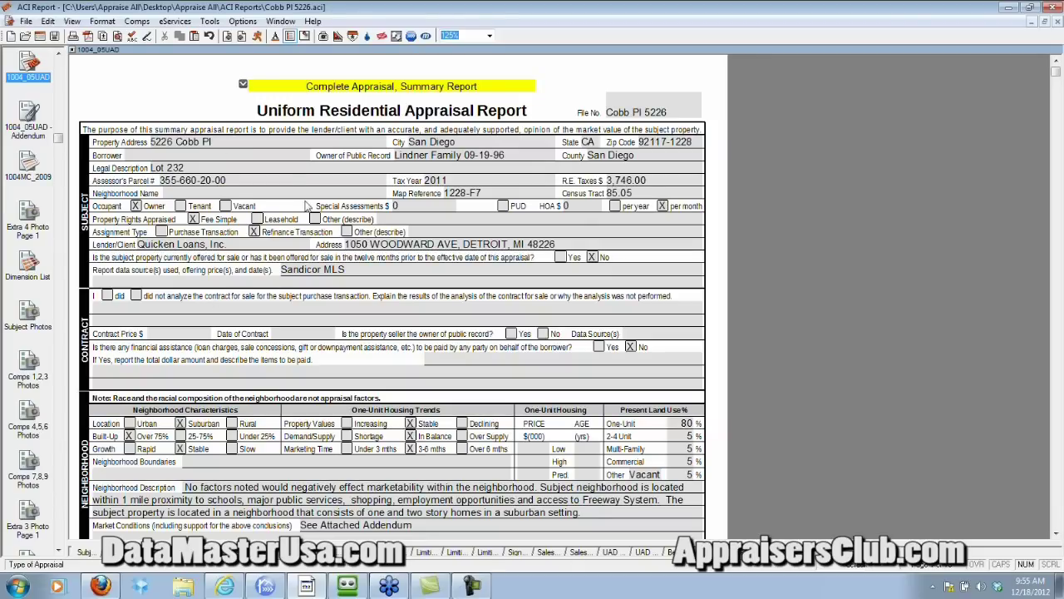
# Step: Scroll page 1 of the 1004 form to check imported subject, neighborhood and site fields like 13200 sf and FEMA zone X
pyautogui.click(230, 315)
pyautogui.scroll(-3, 299, 287)
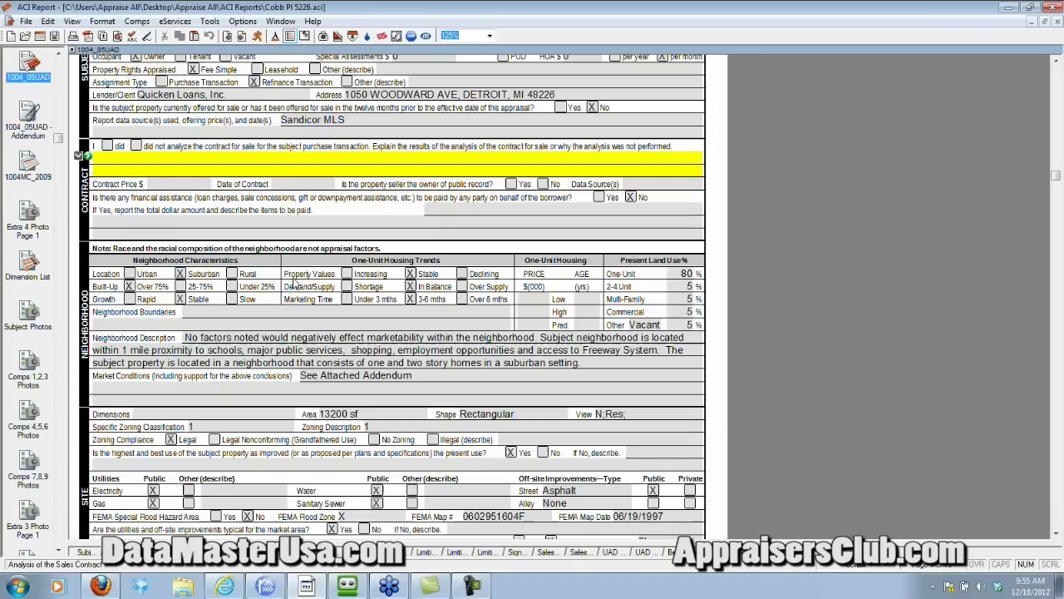
pyautogui.scroll(-6, 296, 284)
pyautogui.scroll(-3, 288, 287)
pyautogui.scroll(10, 289, 287)
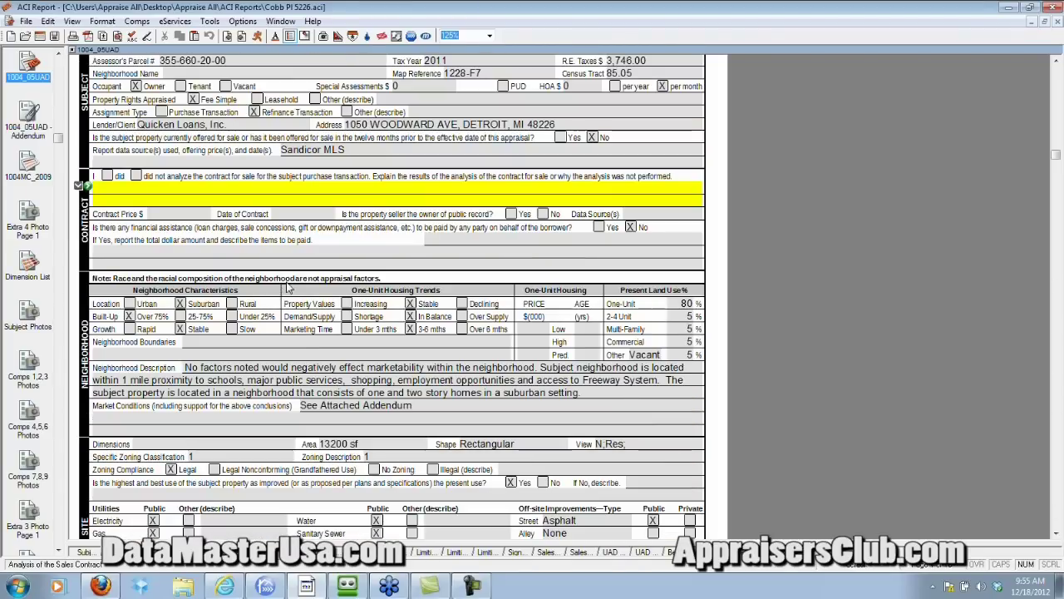
pyautogui.scroll(3, 292, 287)
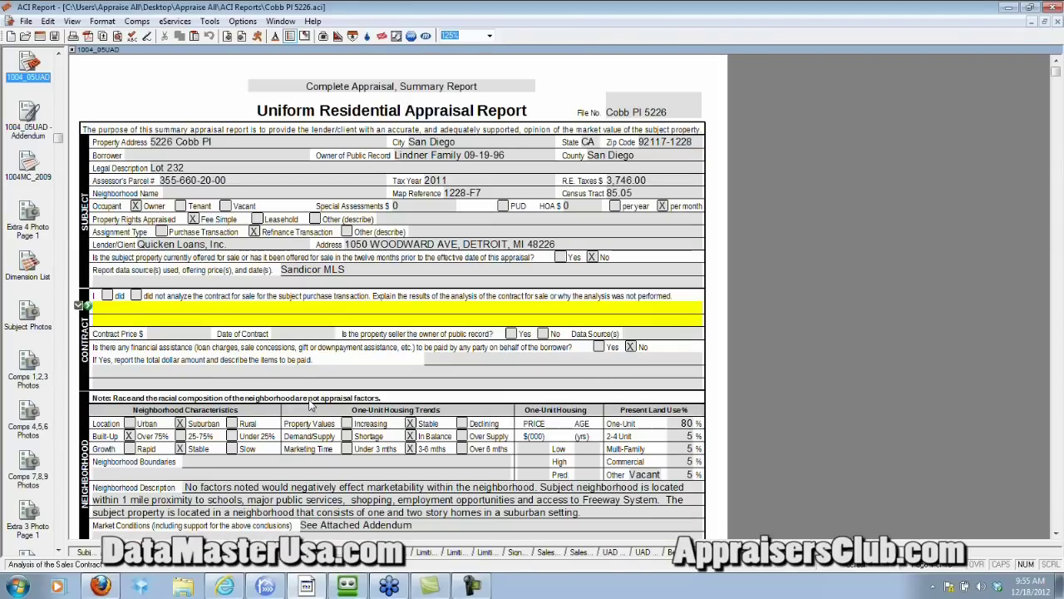
pyautogui.scroll(-3, 299, 252)
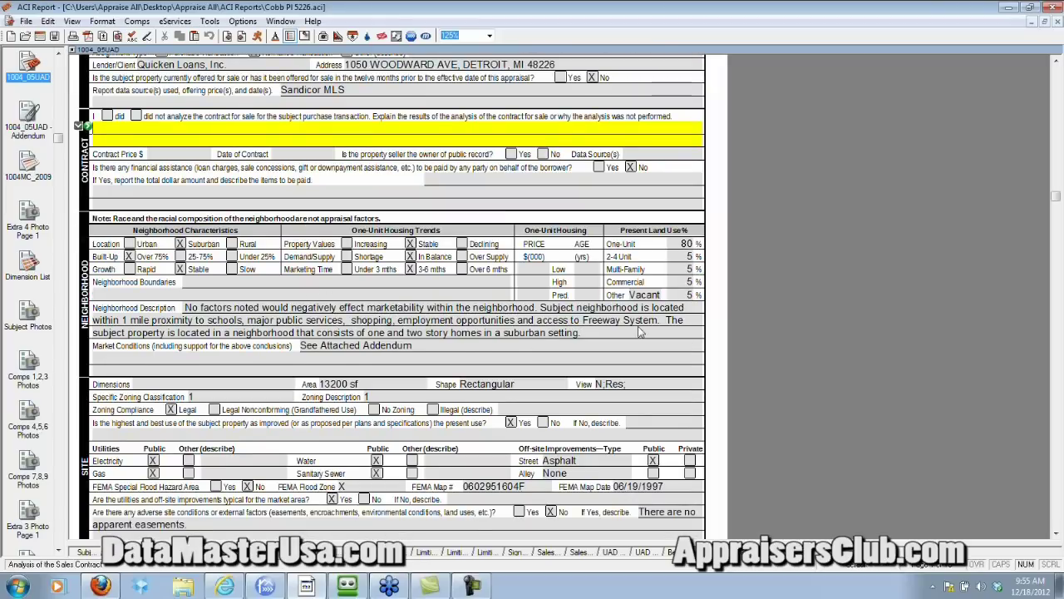
pyautogui.scroll(-4, 287, 324)
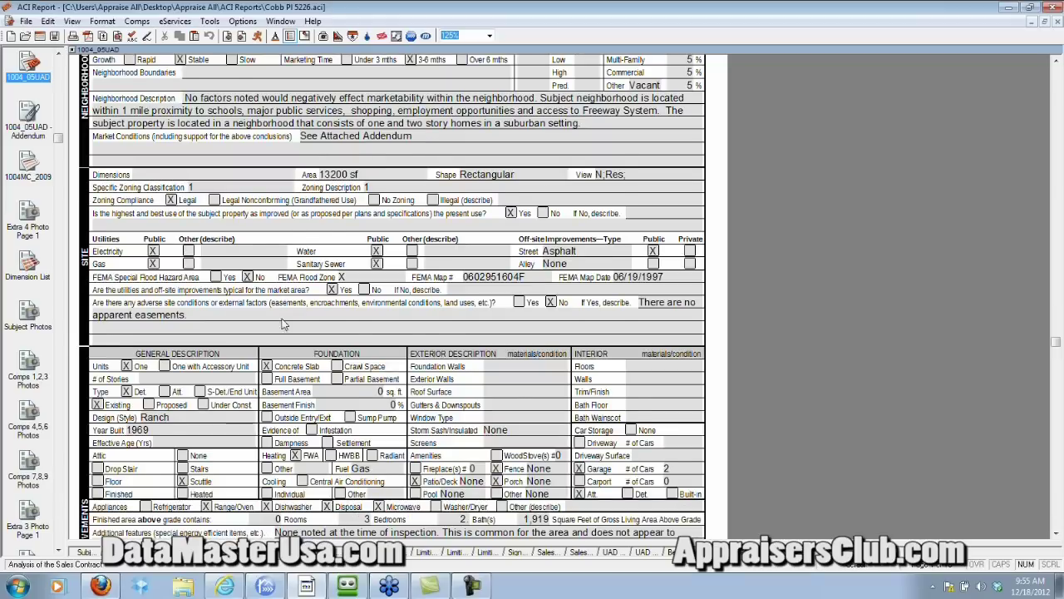
pyautogui.scroll(-3, 316, 406)
pyautogui.scroll(9, 321, 399)
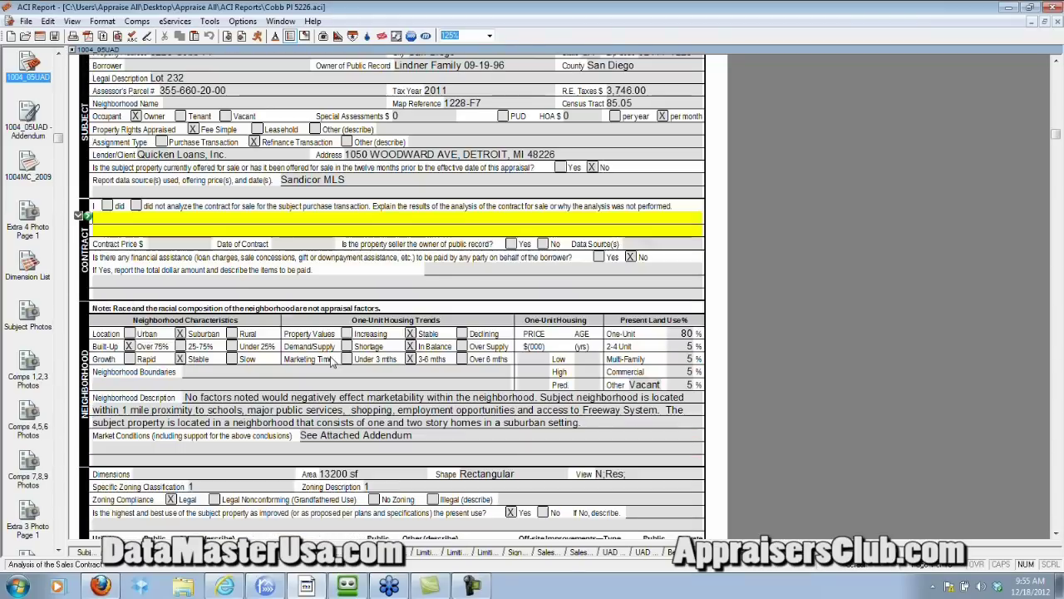
pyautogui.scroll(1, 33, 165)
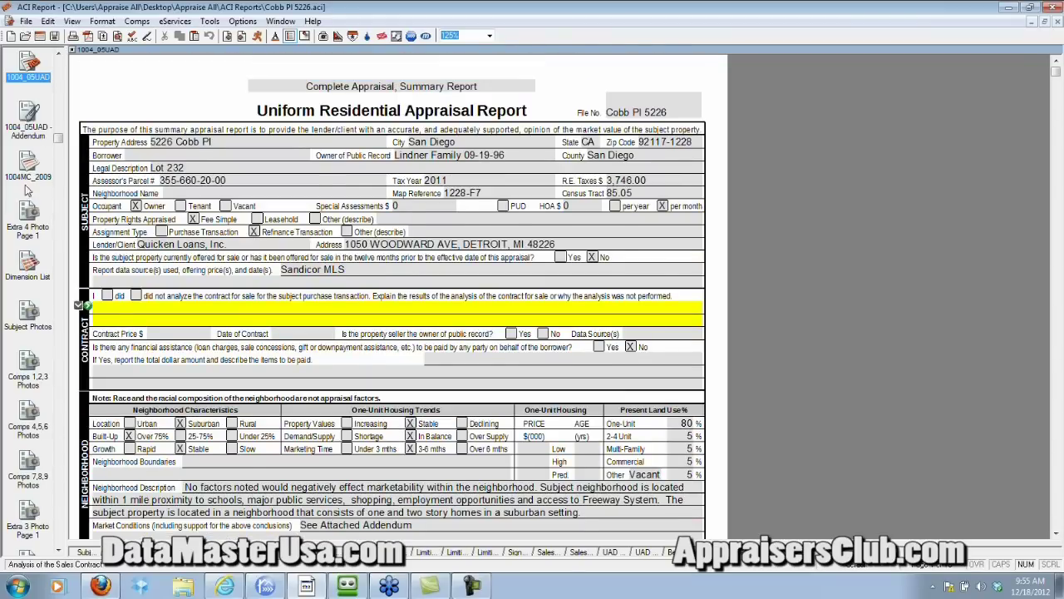
pyautogui.click(28, 164)
pyautogui.scroll(-3, 522, 296)
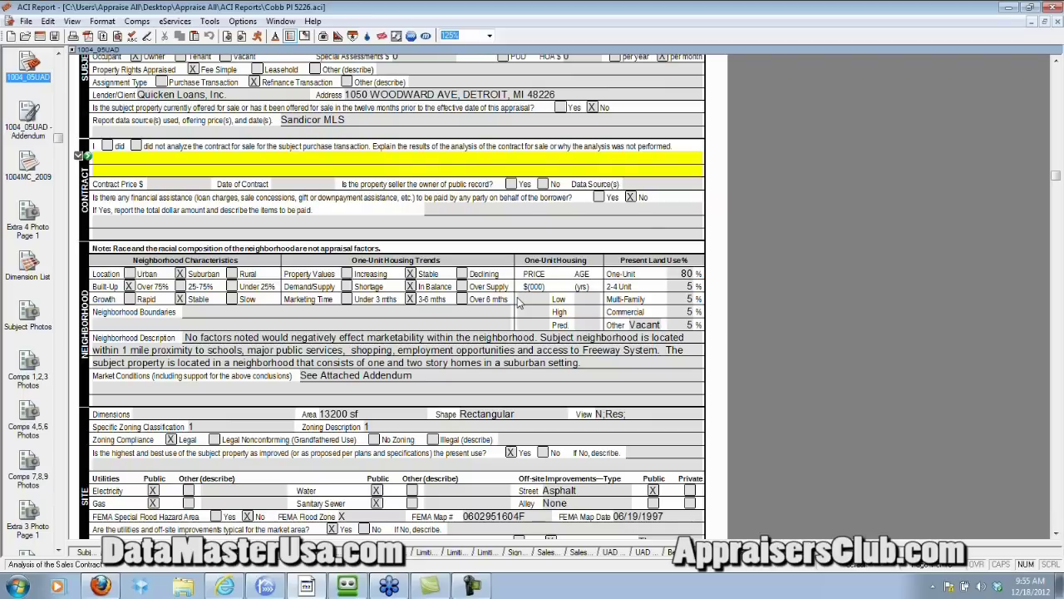
pyautogui.scroll(-3, 516, 302)
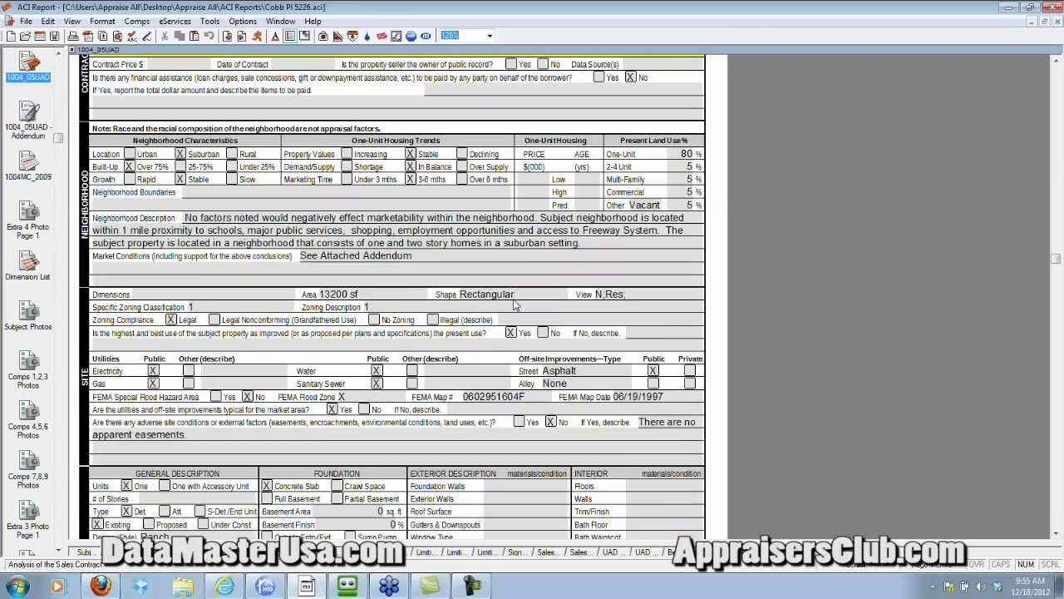
pyautogui.scroll(-1, 514, 304)
pyautogui.scroll(-1, 453, 320)
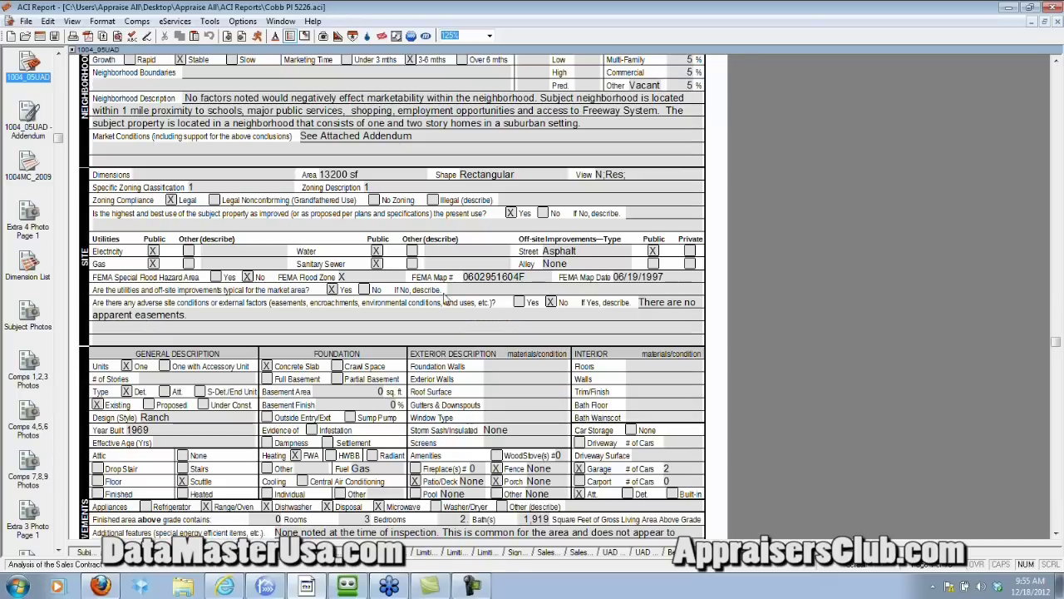
pyautogui.scroll(-1, 366, 466)
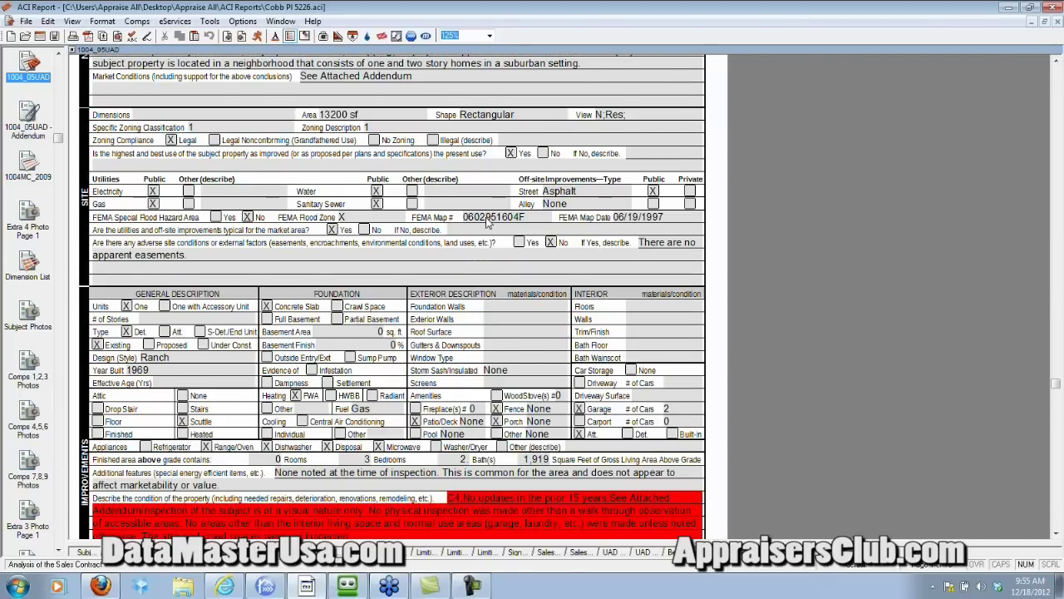
pyautogui.scroll(-1, 582, 254)
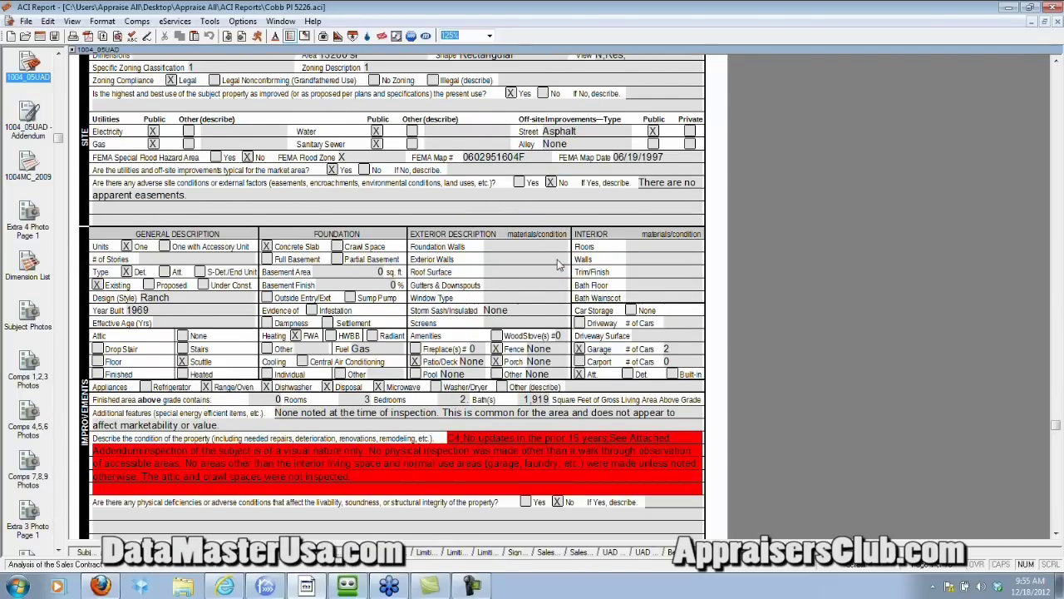
pyautogui.scroll(-1, 540, 275)
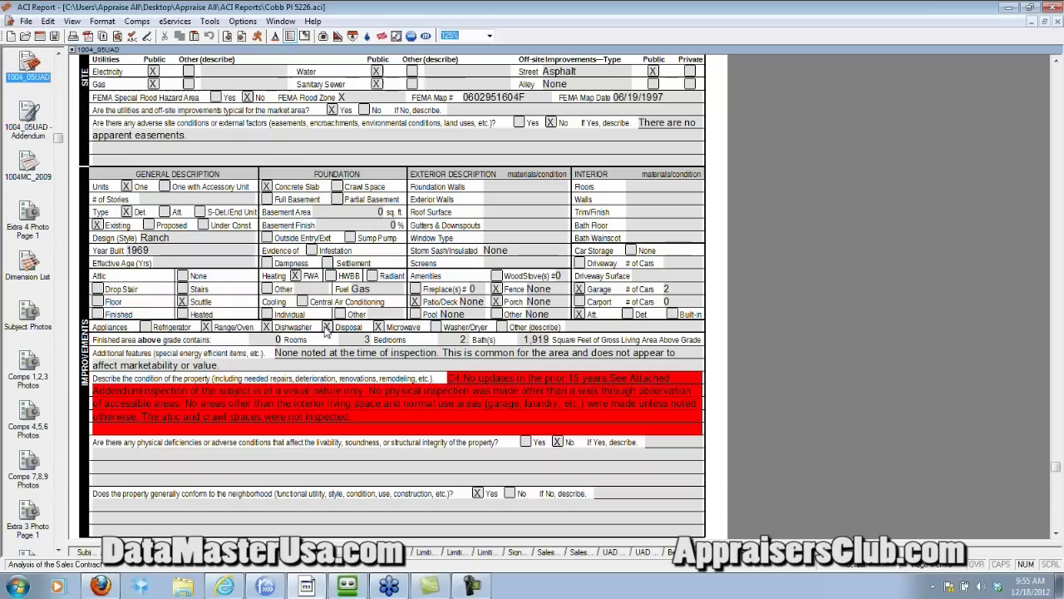
pyautogui.scroll(-3, 326, 330)
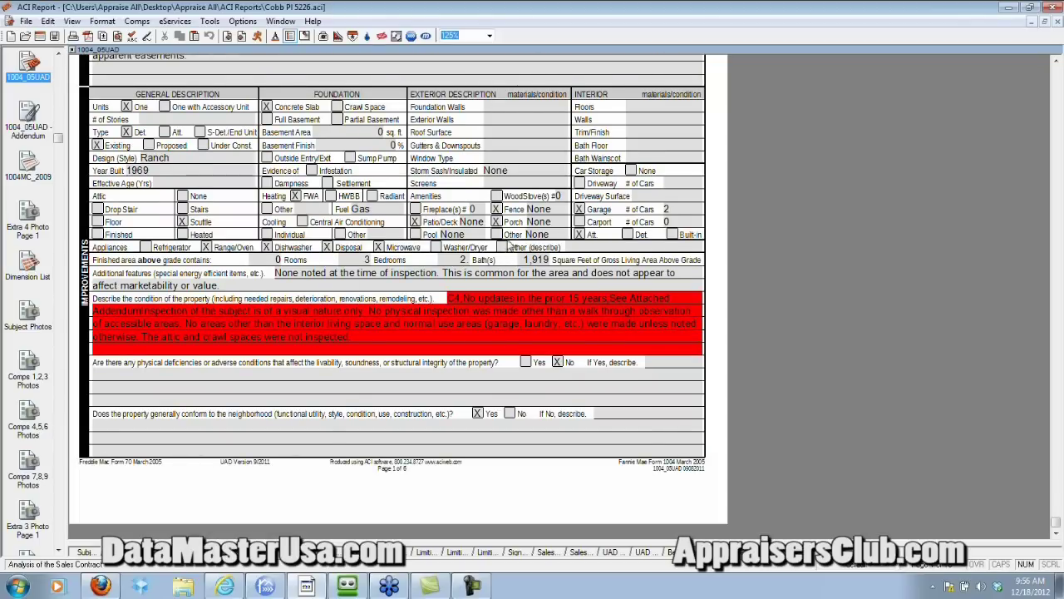
pyautogui.scroll(3, 183, 196)
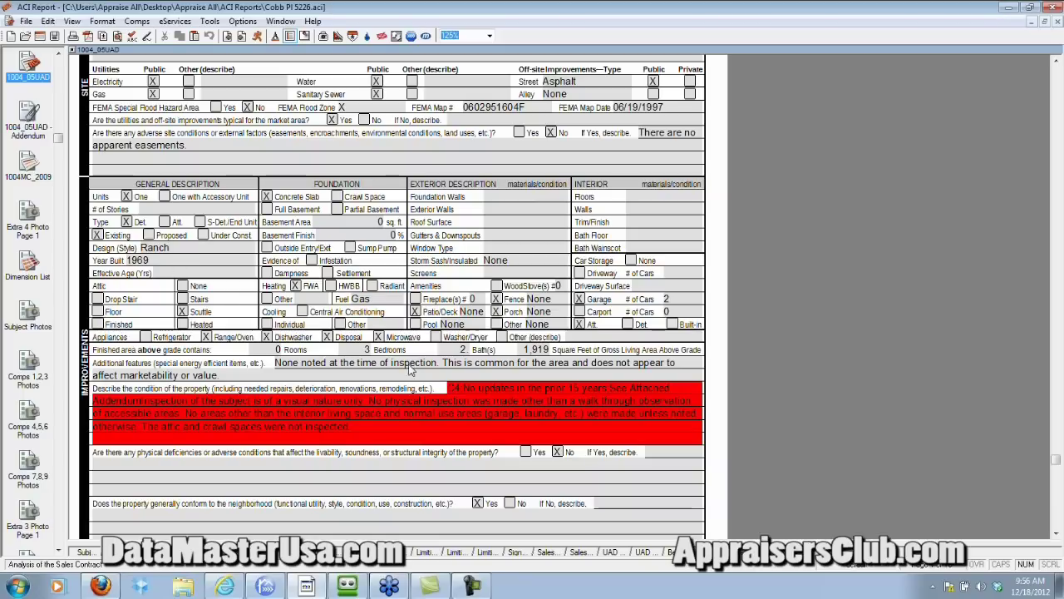
pyautogui.scroll(1, 326, 450)
pyautogui.scroll(5, 326, 449)
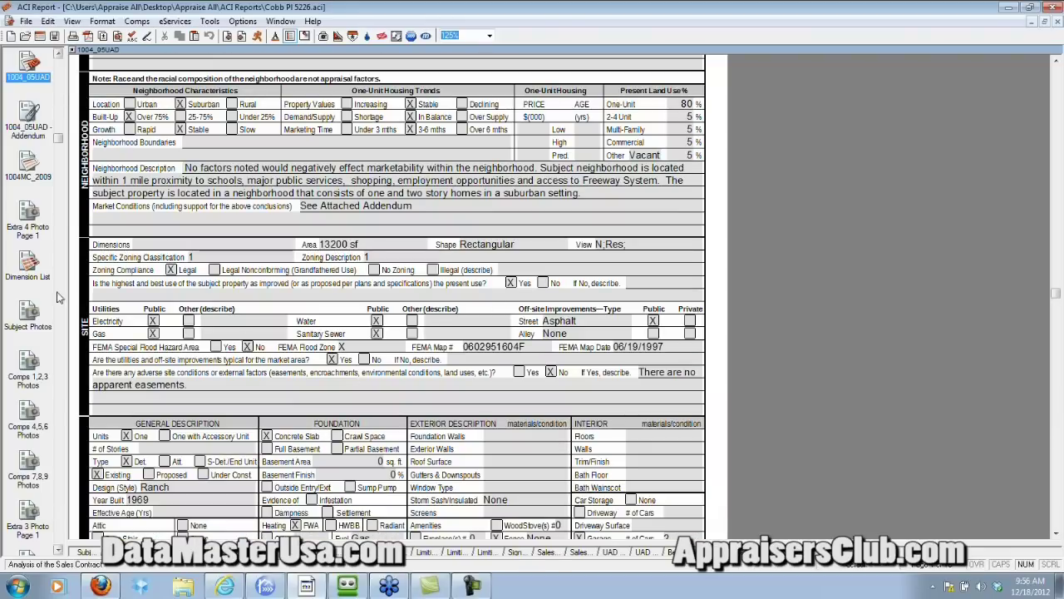
pyautogui.scroll(-7, 258, 306)
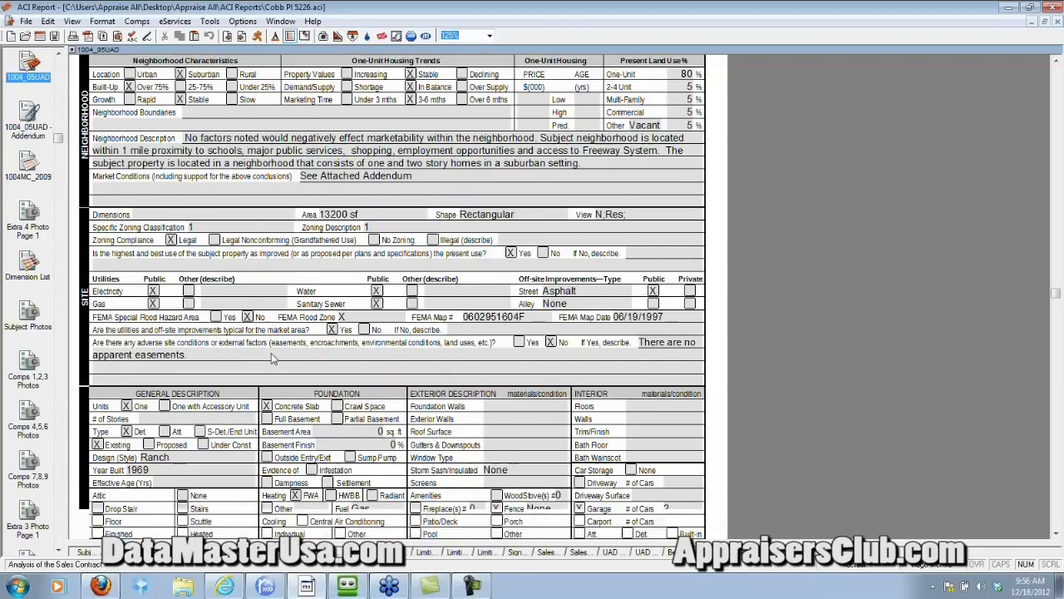
pyautogui.scroll(-4, 411, 338)
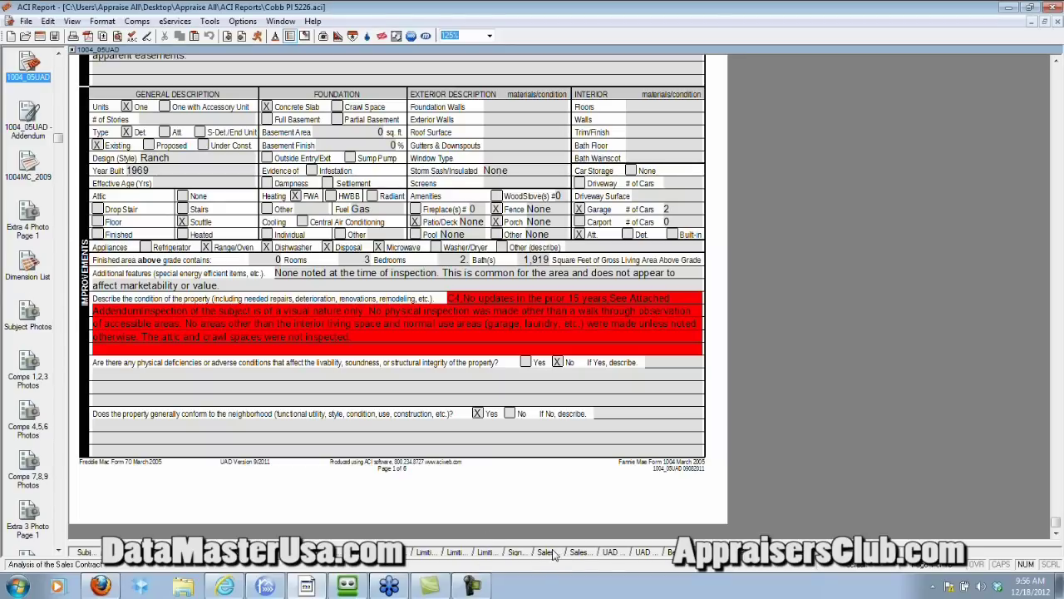
pyautogui.click(240, 552)
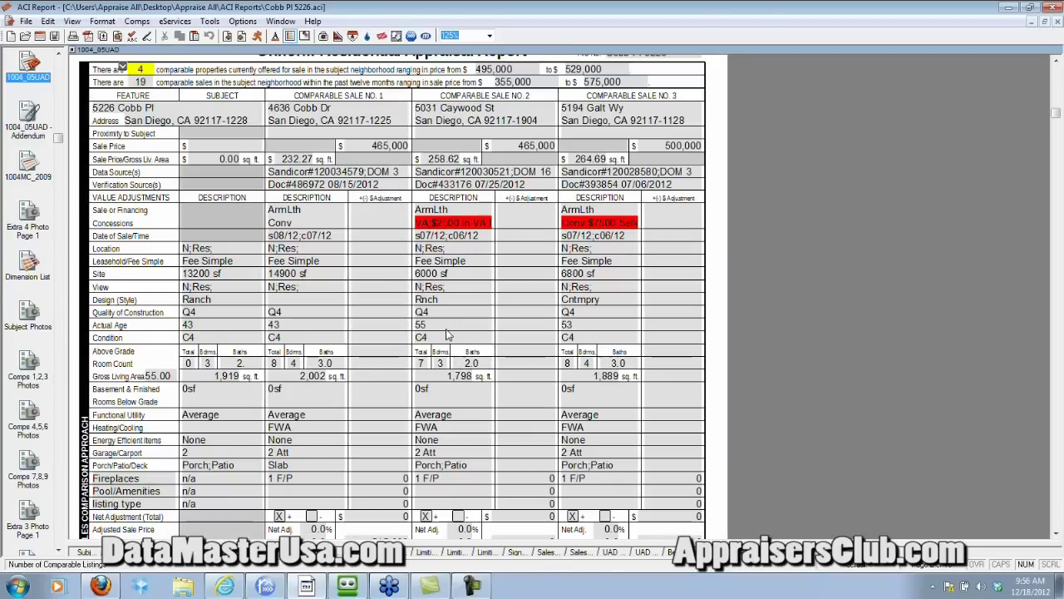
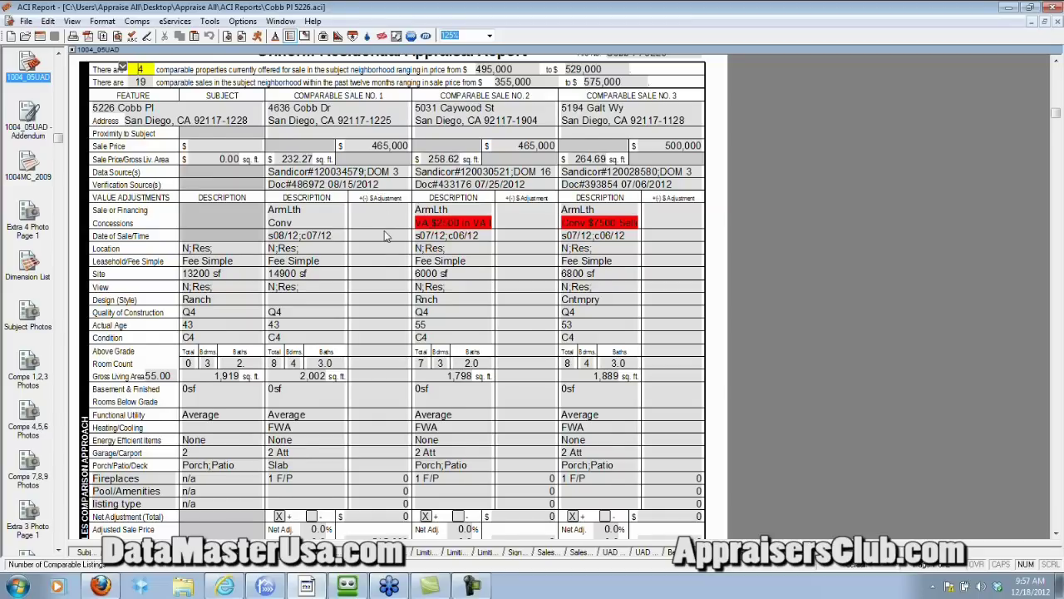
# Step: Rename the Fireplaces and Pool/Amenities row labels to Seller and Off Market Date
pyautogui.scroll(-1, 384, 230)
pyautogui.scroll(-1, 384, 235)
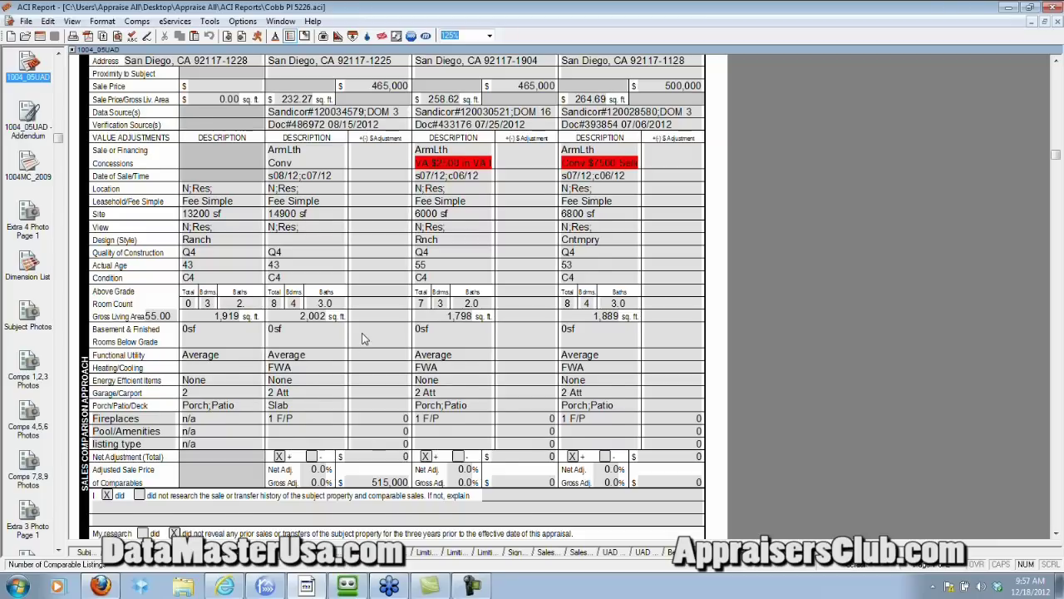
pyautogui.scroll(-1, 362, 339)
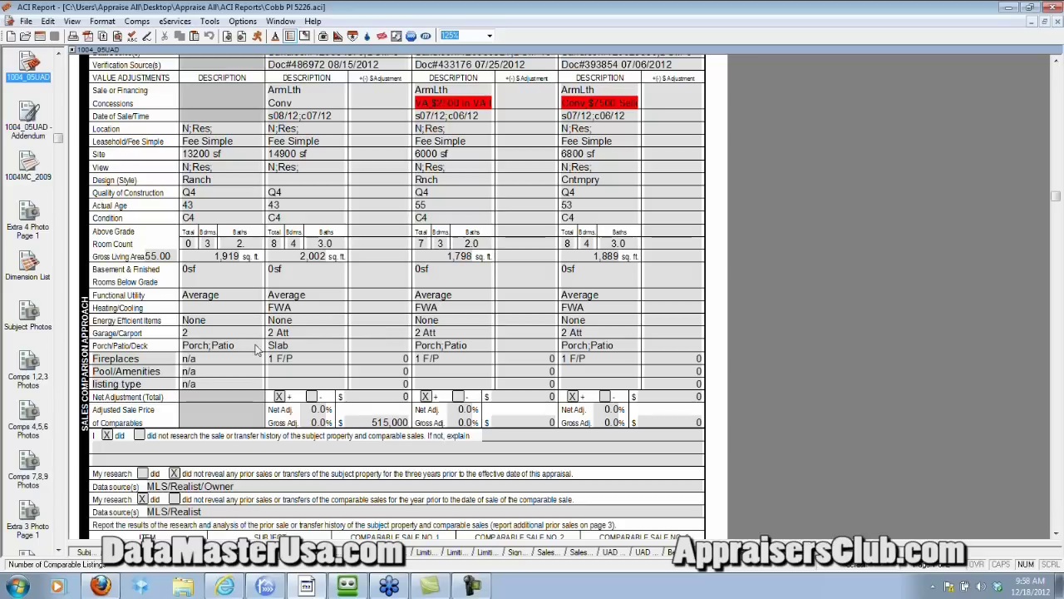
pyautogui.scroll(1, 291, 366)
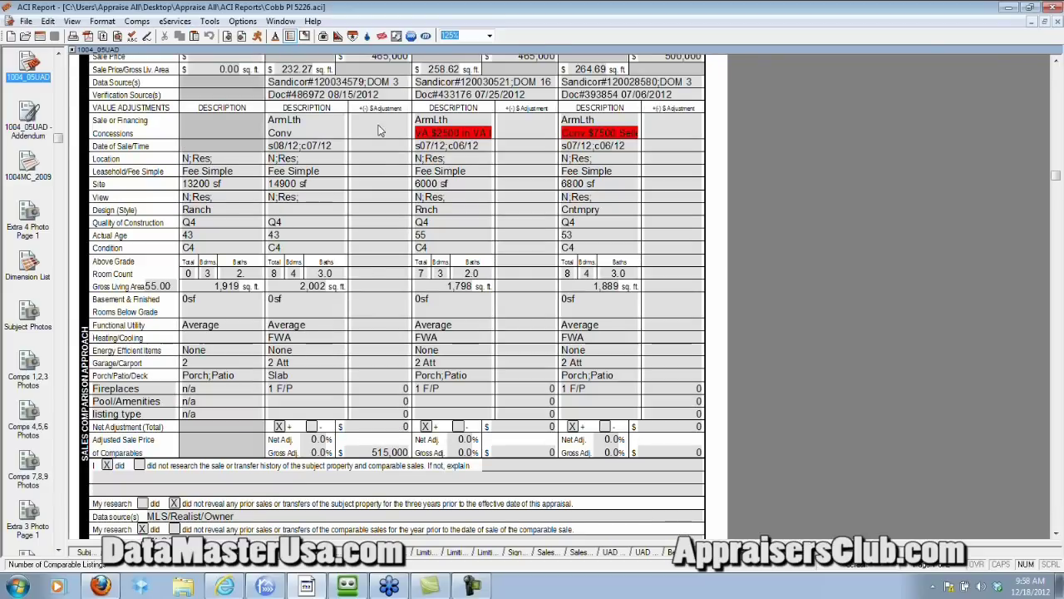
pyautogui.click(160, 391)
pyautogui.write('S')
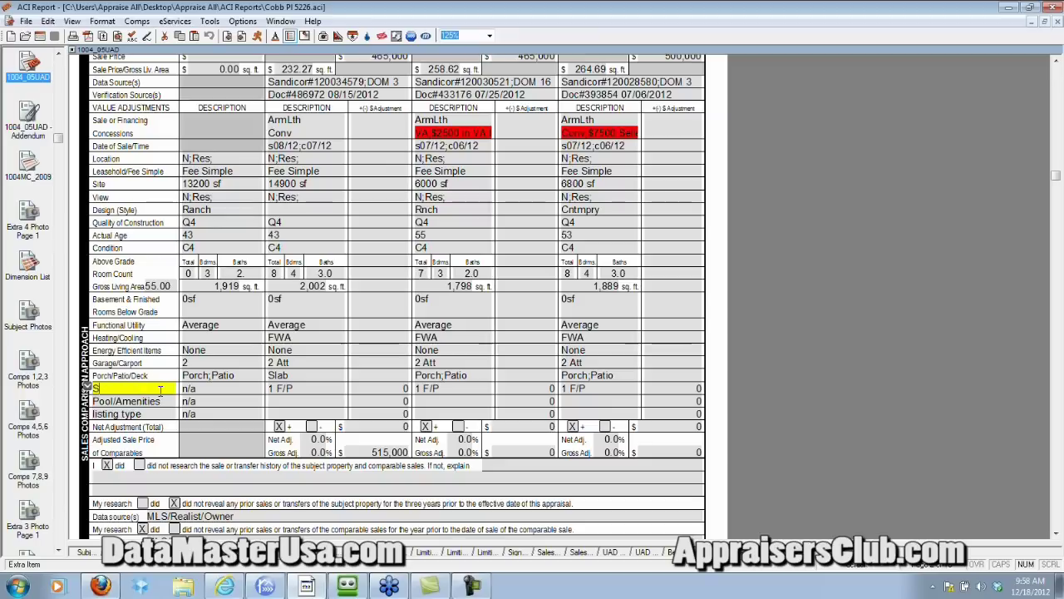
pyautogui.write('eller')
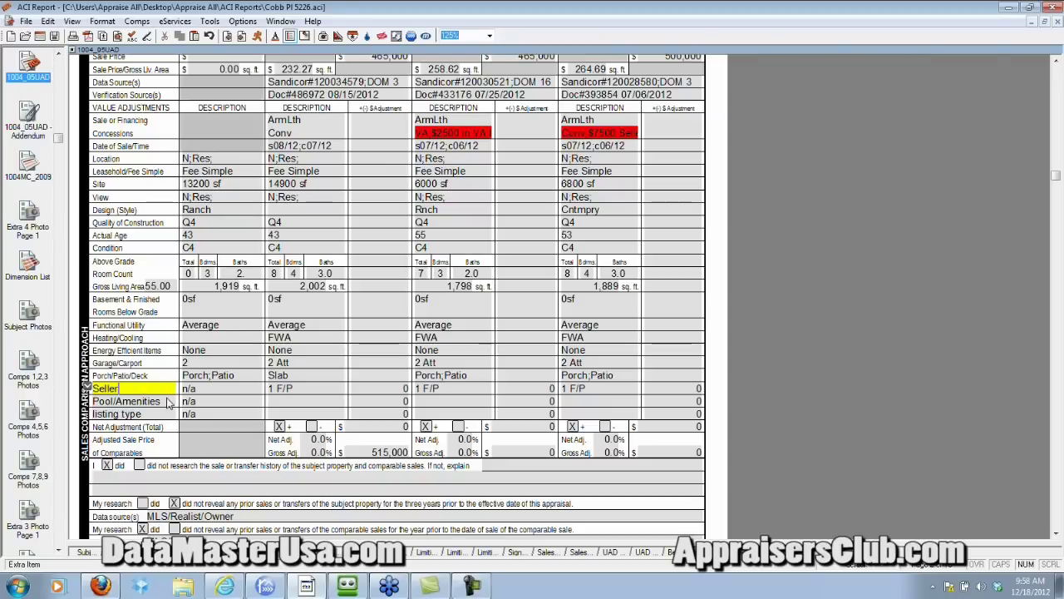
pyautogui.click(167, 401)
pyautogui.press('Up')
pyautogui.click(167, 402)
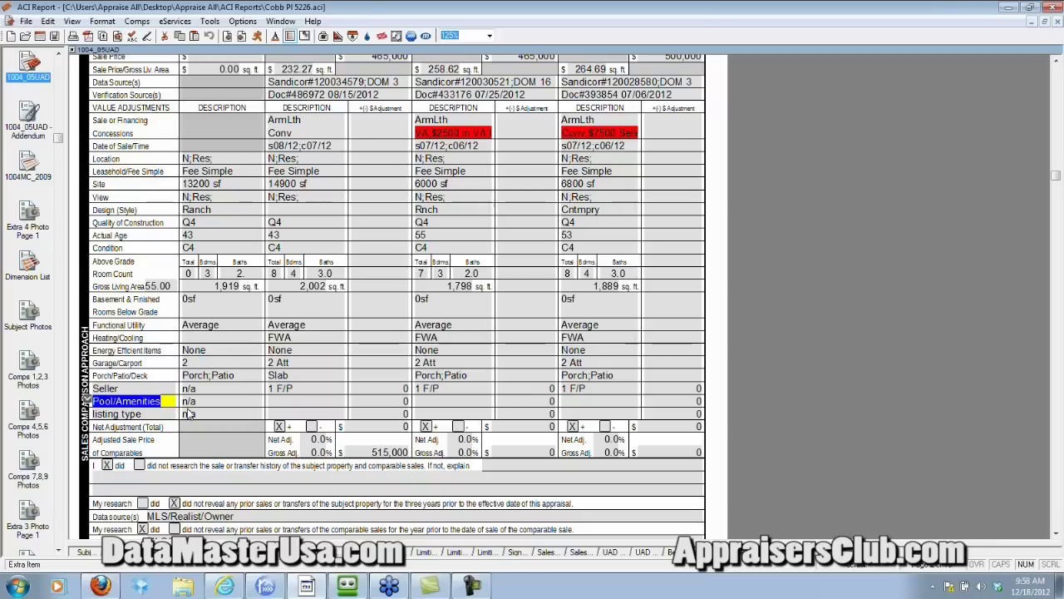
pyautogui.write('Off Mar')
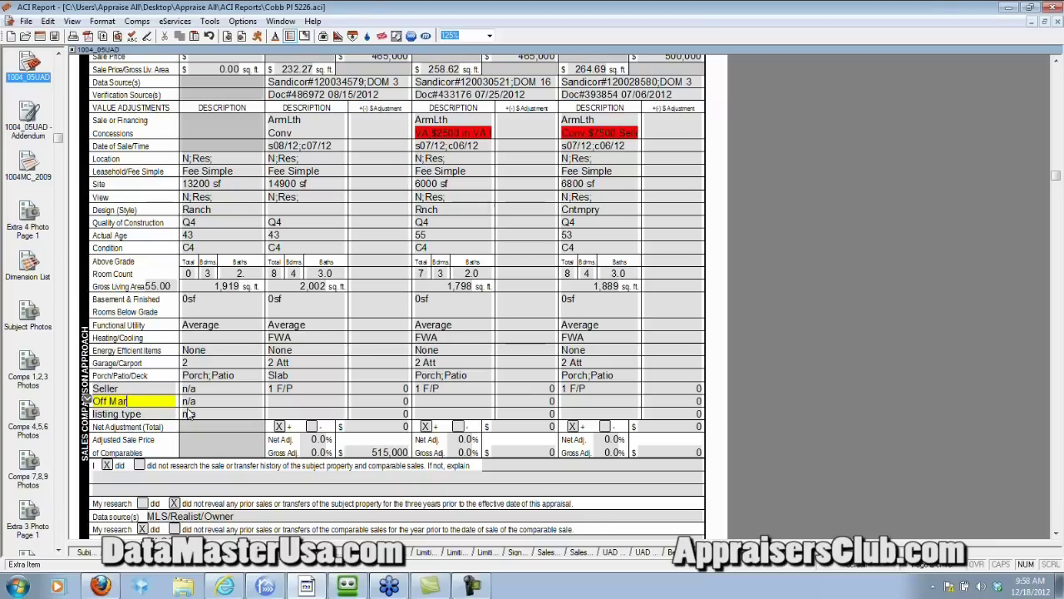
pyautogui.write('ket Date')
# Step: Clear Comp 1's 1 F/P entry, then open the 1004MC_2009 market conditions addendum
pyautogui.click(291, 389)
pyautogui.doubleClick(296, 388)
pyautogui.tripleClick(296, 388)
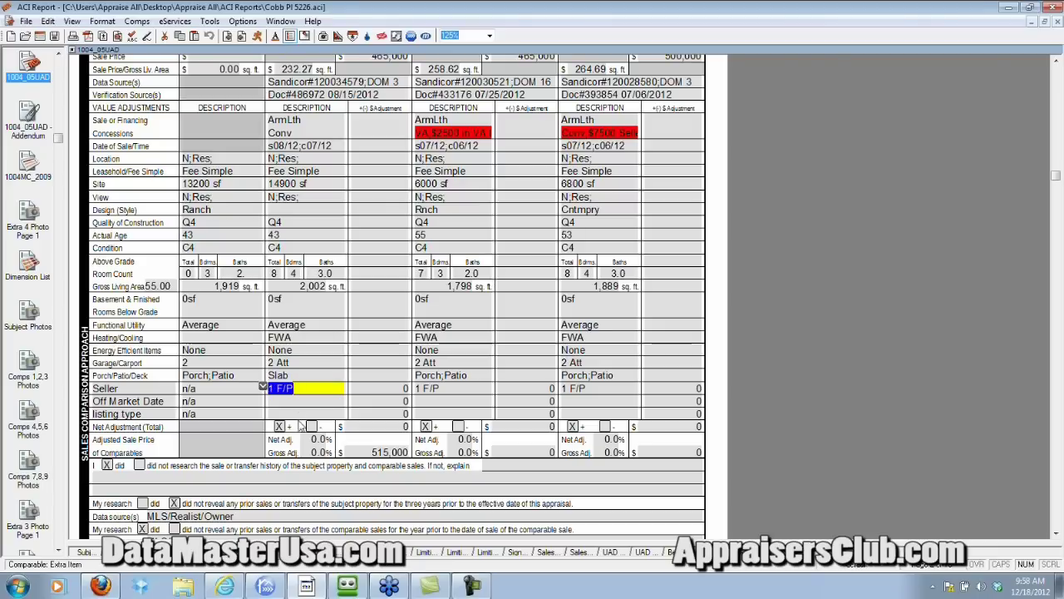
pyautogui.press('Delete')
pyautogui.click(301, 402)
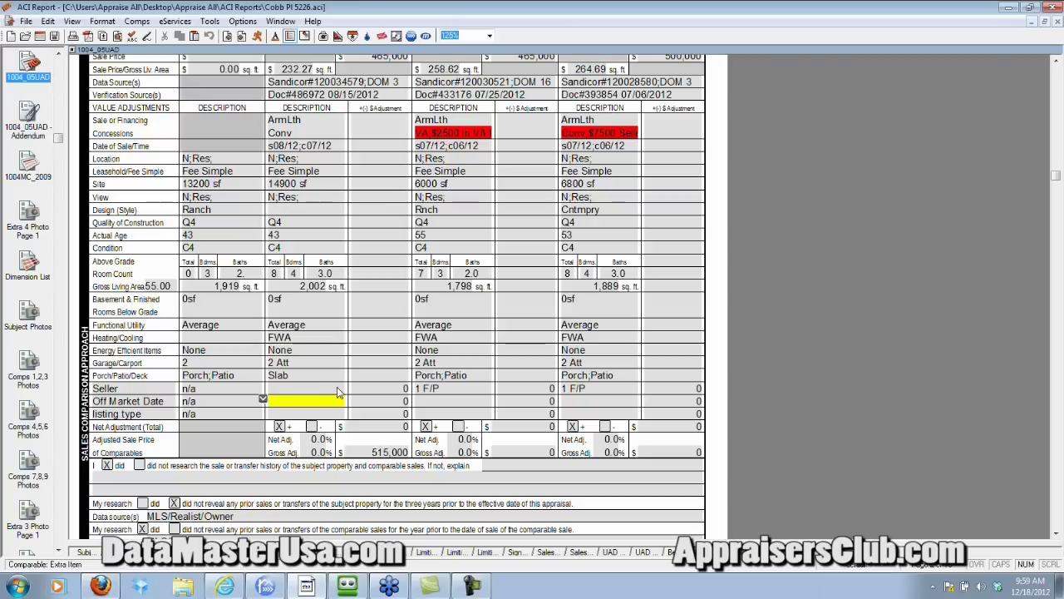
pyautogui.press('Up')
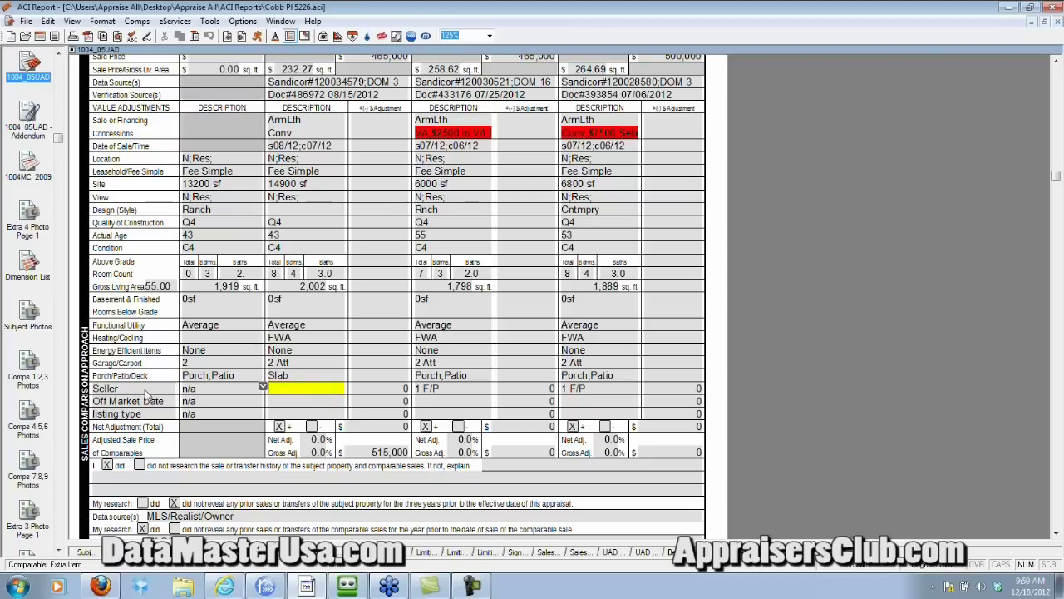
pyautogui.click(303, 406)
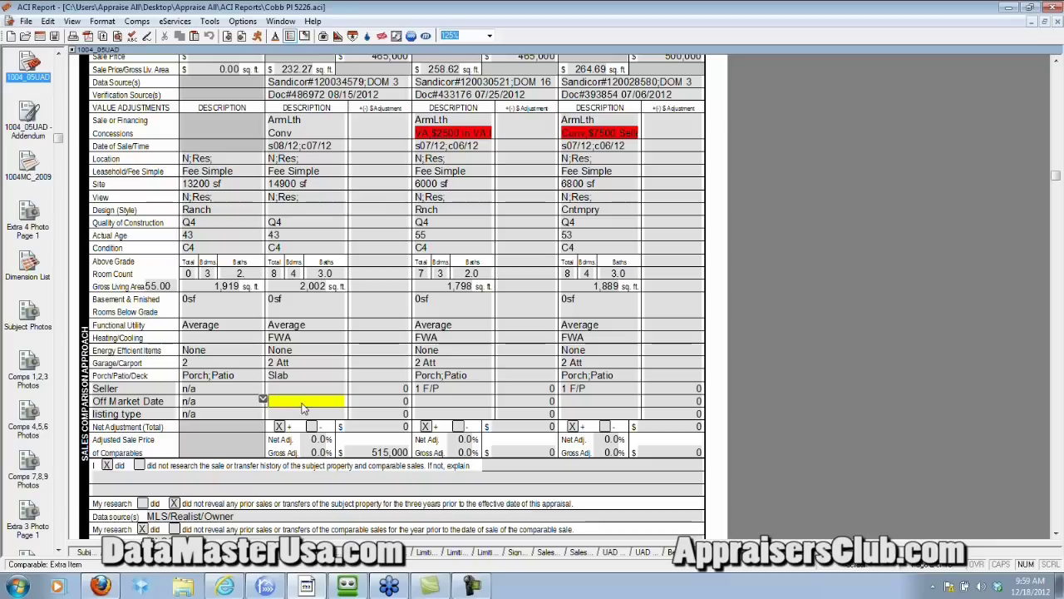
pyautogui.click(298, 413)
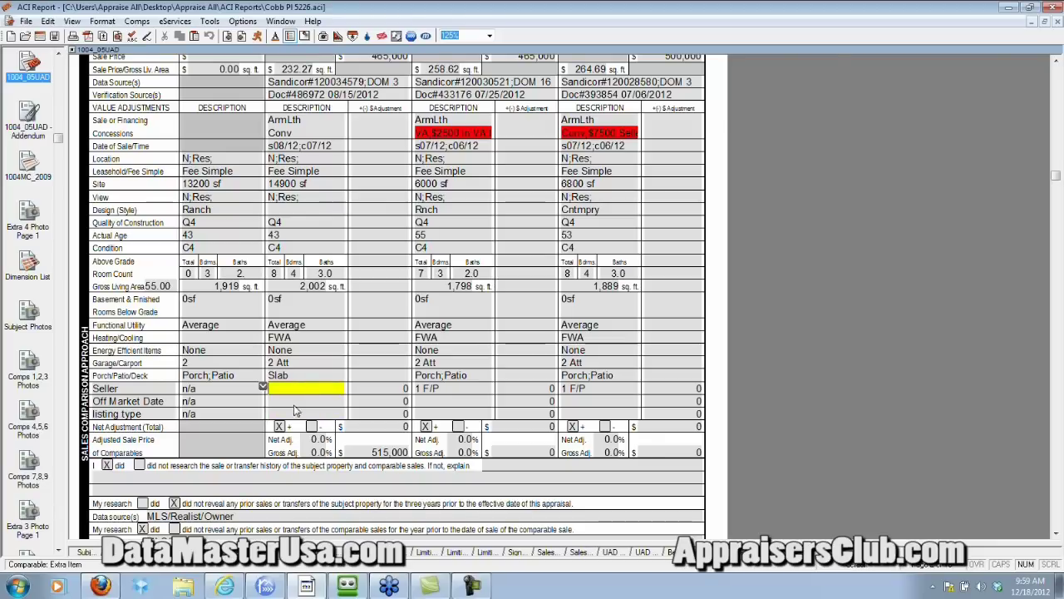
pyautogui.click(293, 404)
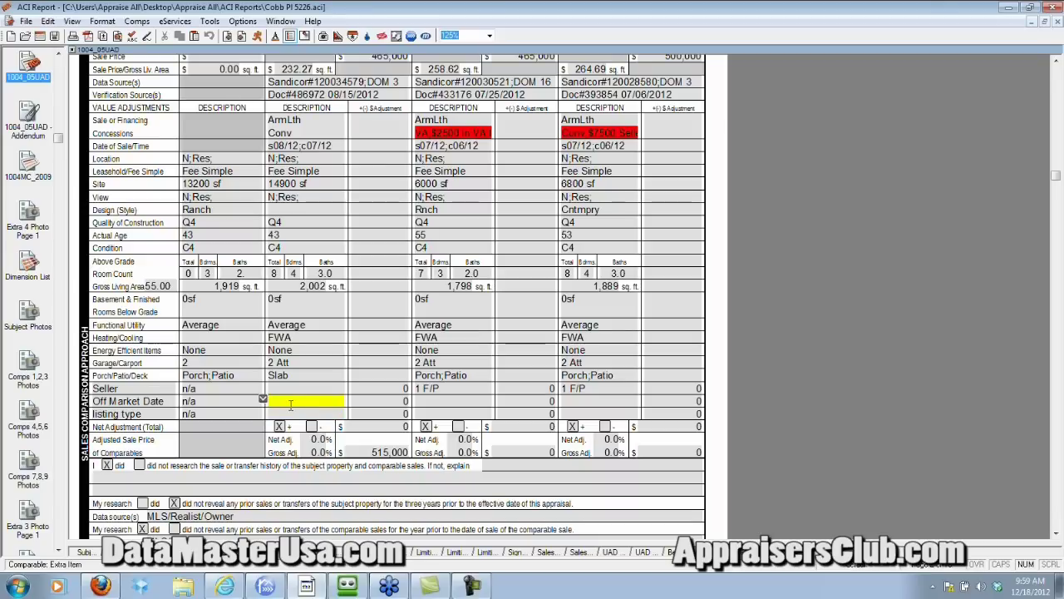
pyautogui.click(292, 415)
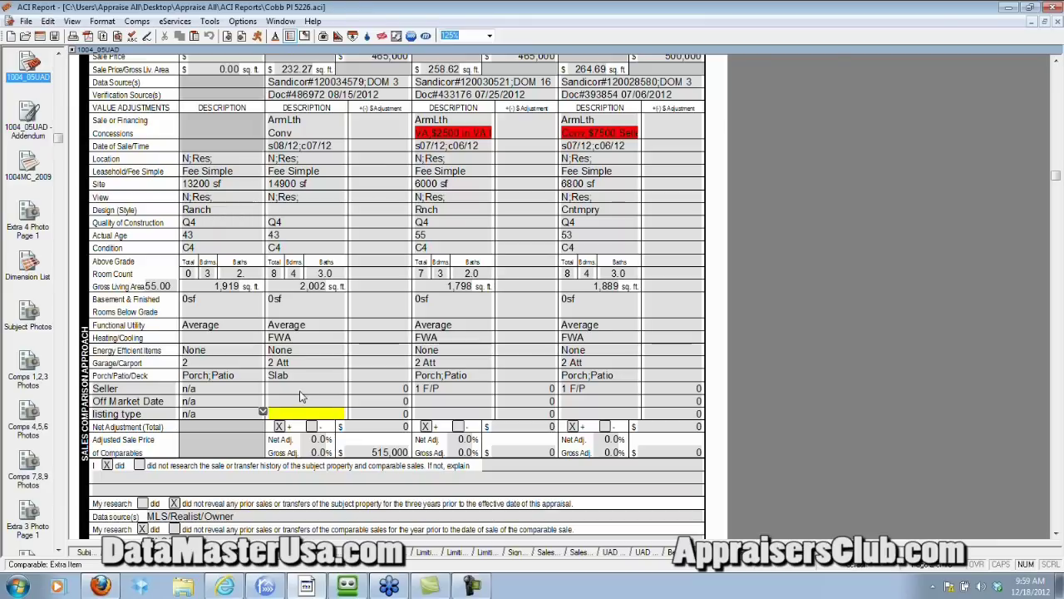
pyautogui.click(28, 160)
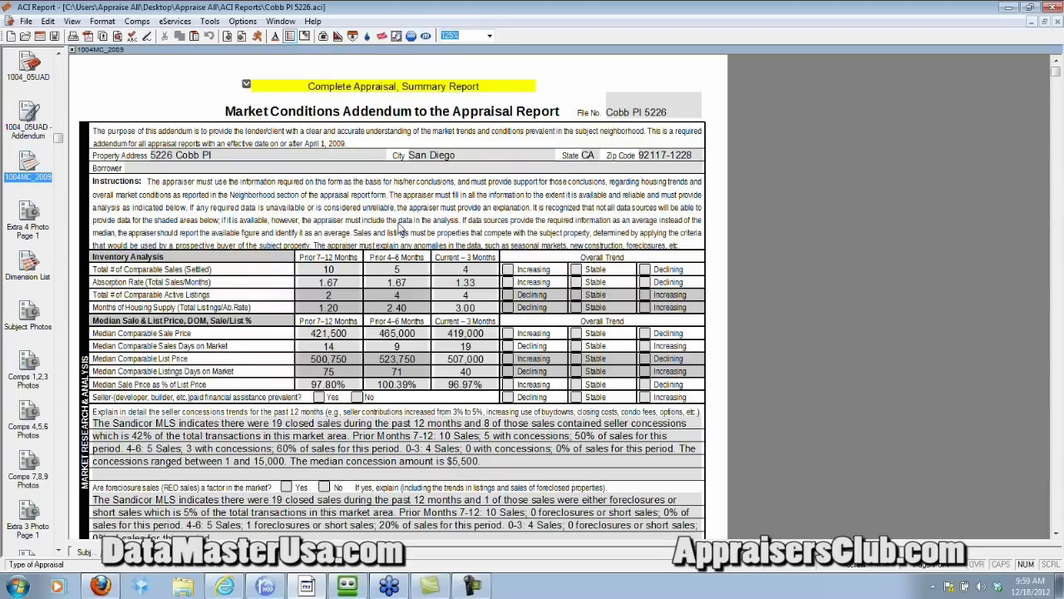
pyautogui.scroll(-1, 361, 181)
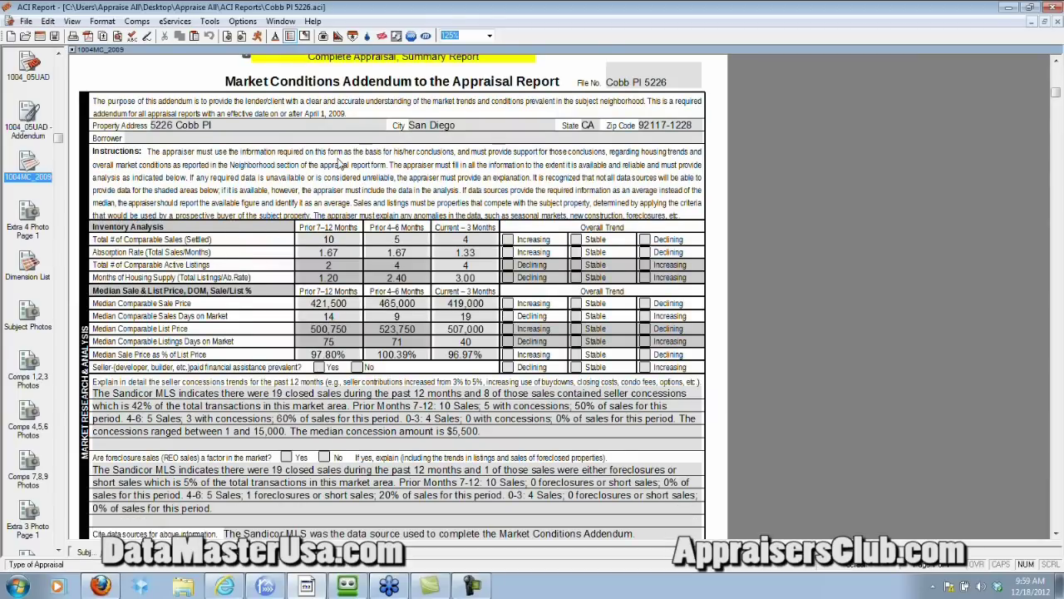
pyautogui.scroll(-2, 338, 163)
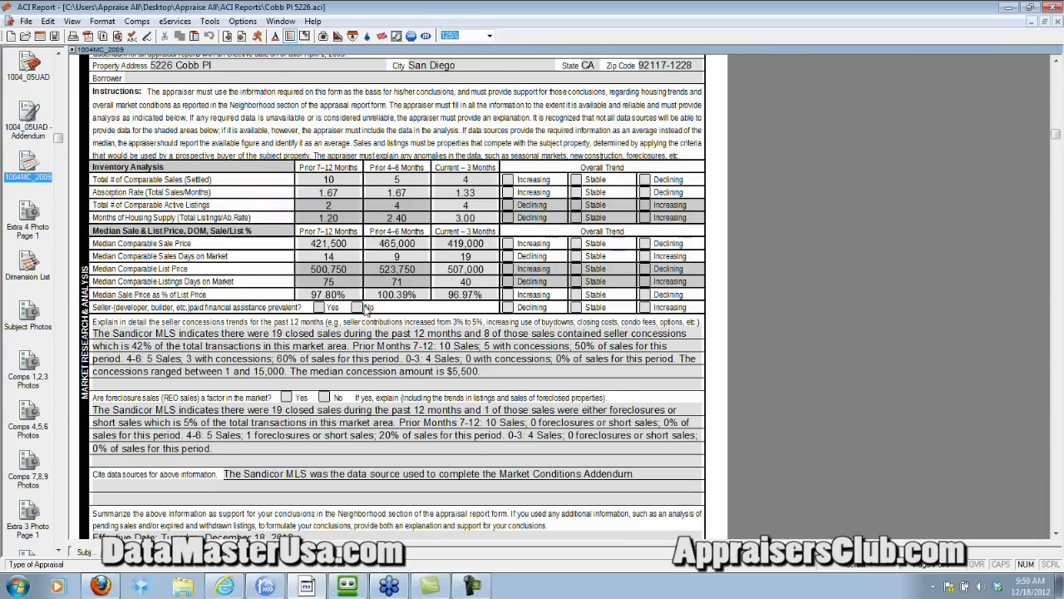
pyautogui.scroll(-1, 549, 392)
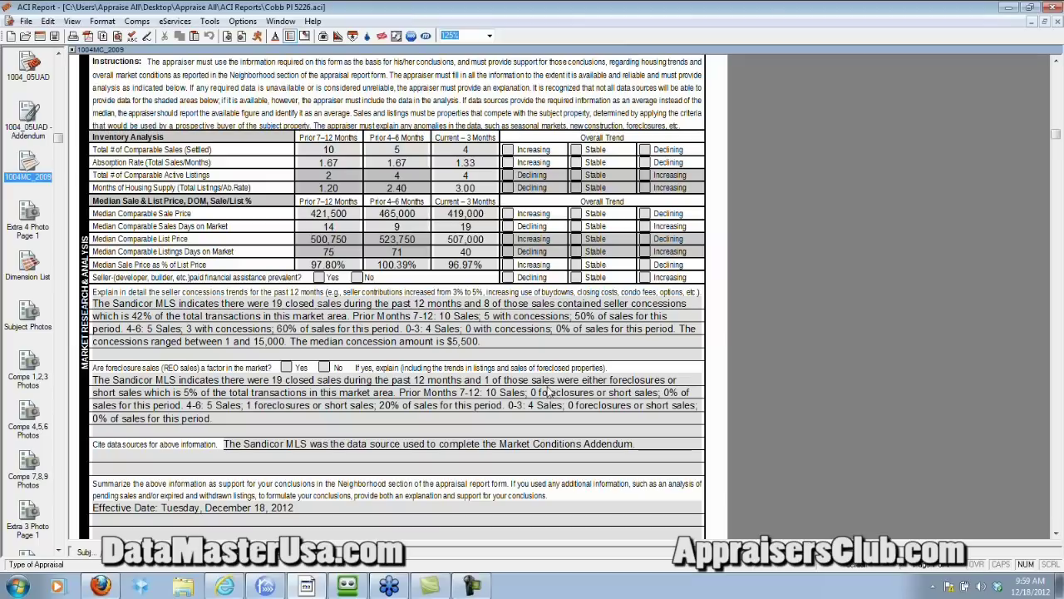
pyautogui.scroll(-1, 548, 386)
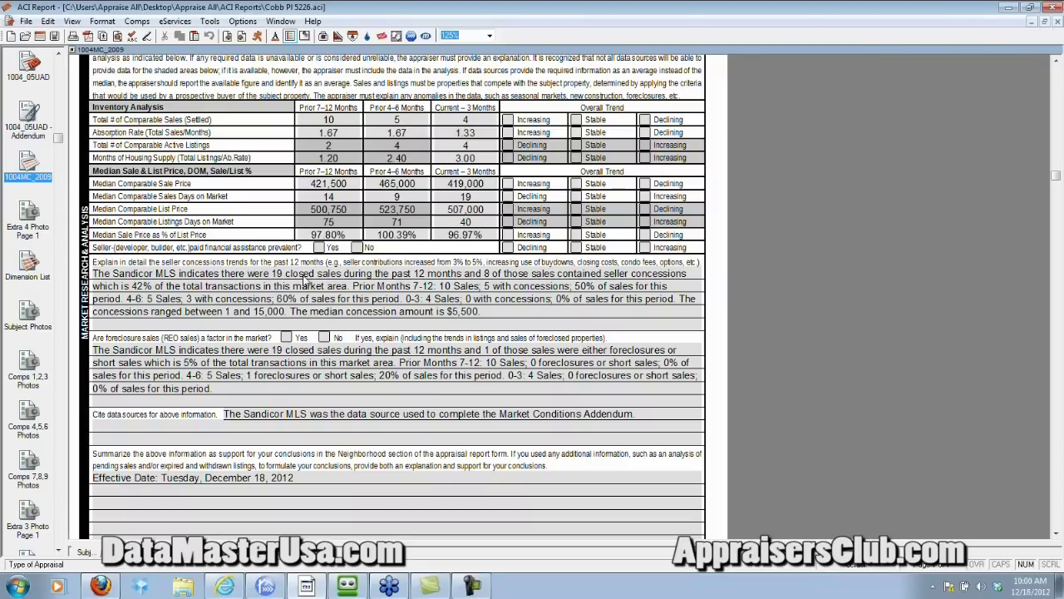
pyautogui.scroll(-1, 333, 283)
pyautogui.scroll(-1, 333, 283)
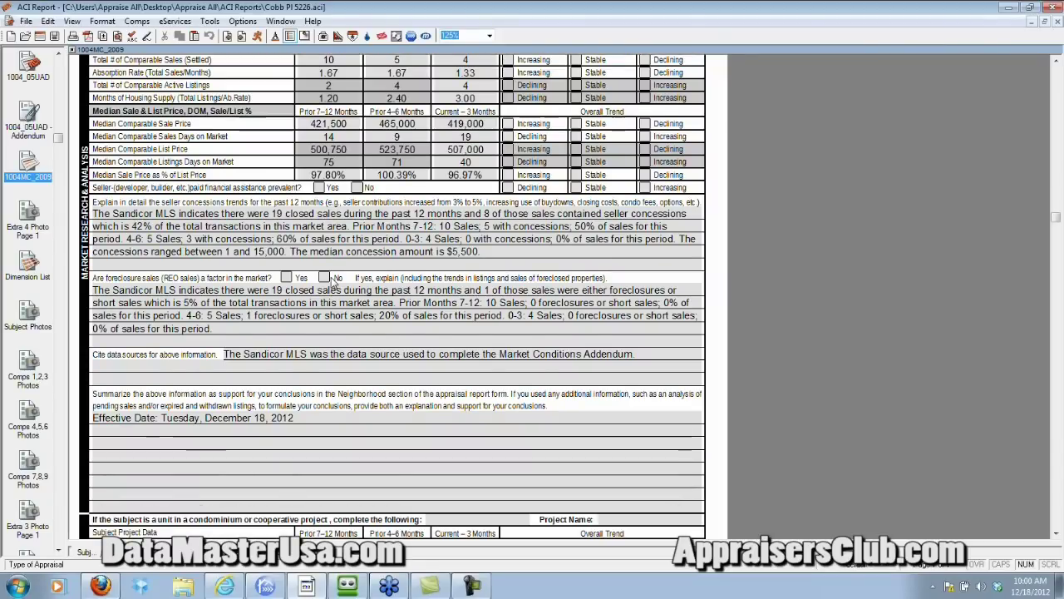
# Step: Open the 1004MC Graph Addendum and review its total sales, median price, DOM and housing supply charts
pyautogui.click(28, 226)
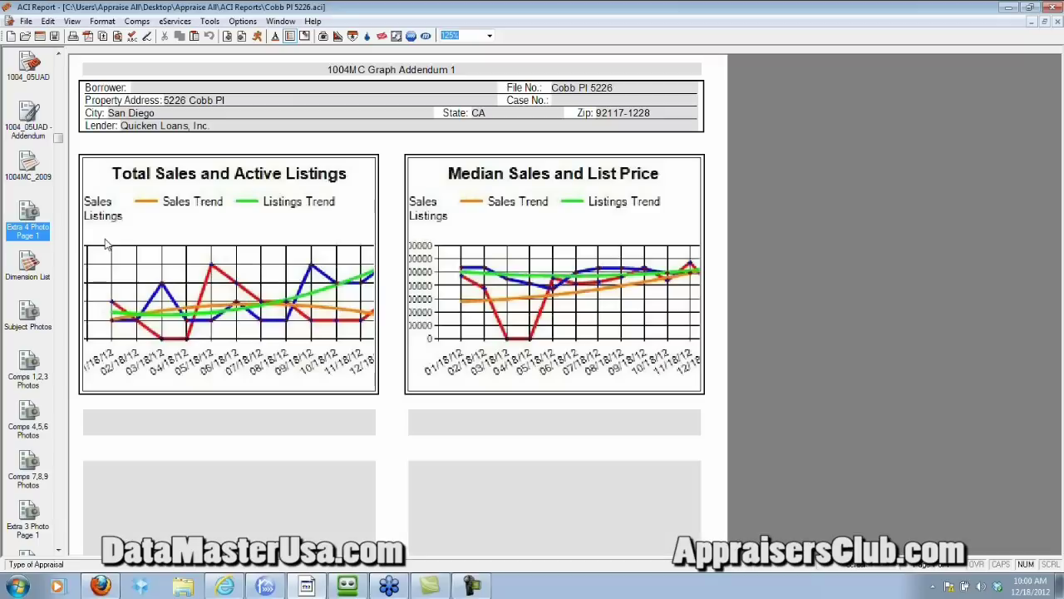
pyautogui.scroll(-1, 383, 430)
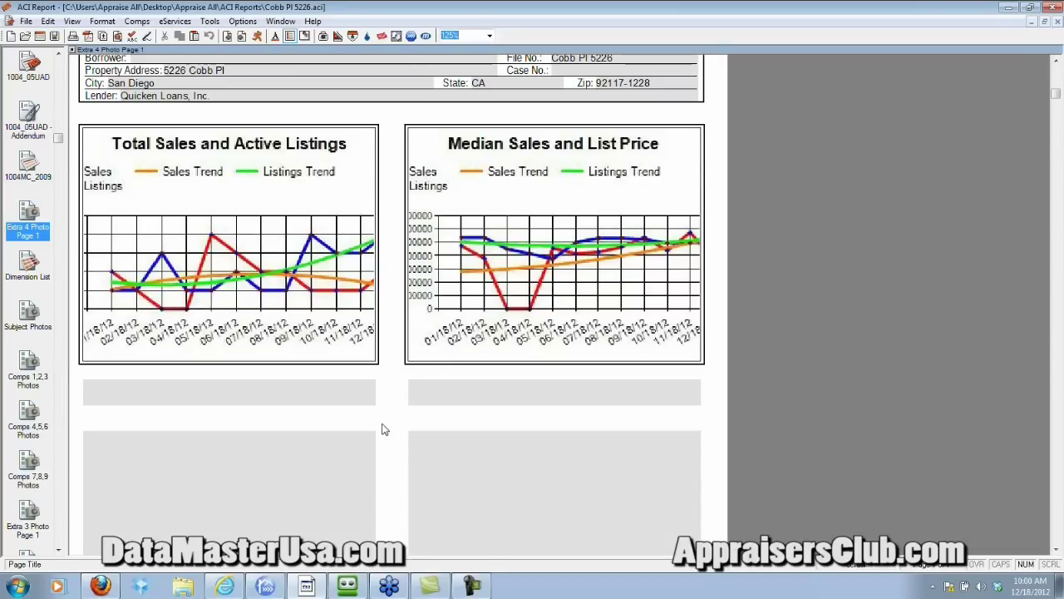
pyautogui.scroll(-10, 382, 430)
pyautogui.scroll(-5, 382, 429)
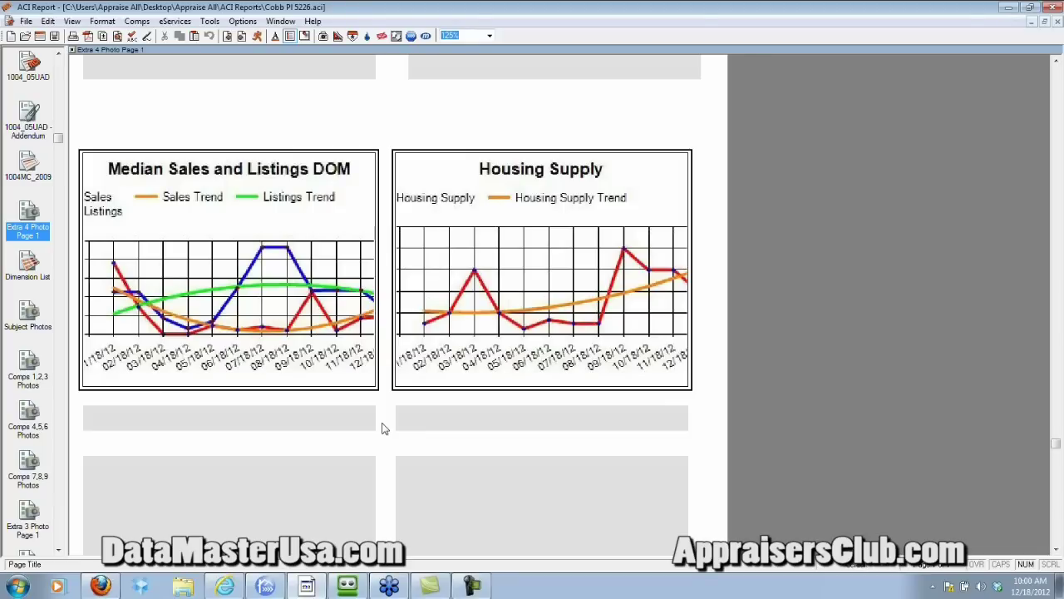
pyautogui.scroll(-5, 382, 428)
pyautogui.scroll(7, 383, 428)
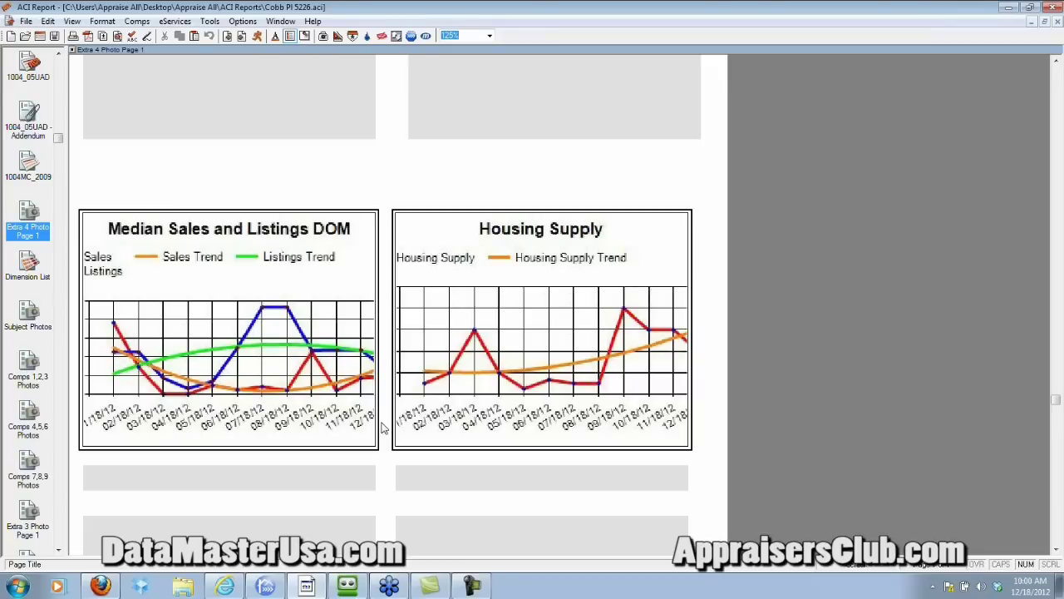
pyautogui.scroll(10, 382, 428)
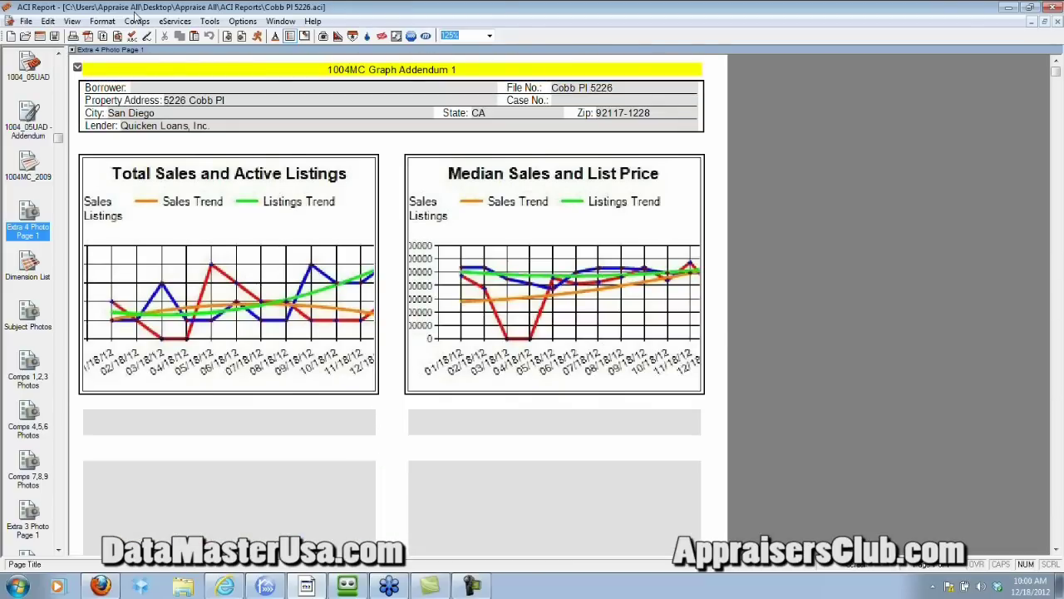
pyautogui.click(241, 22)
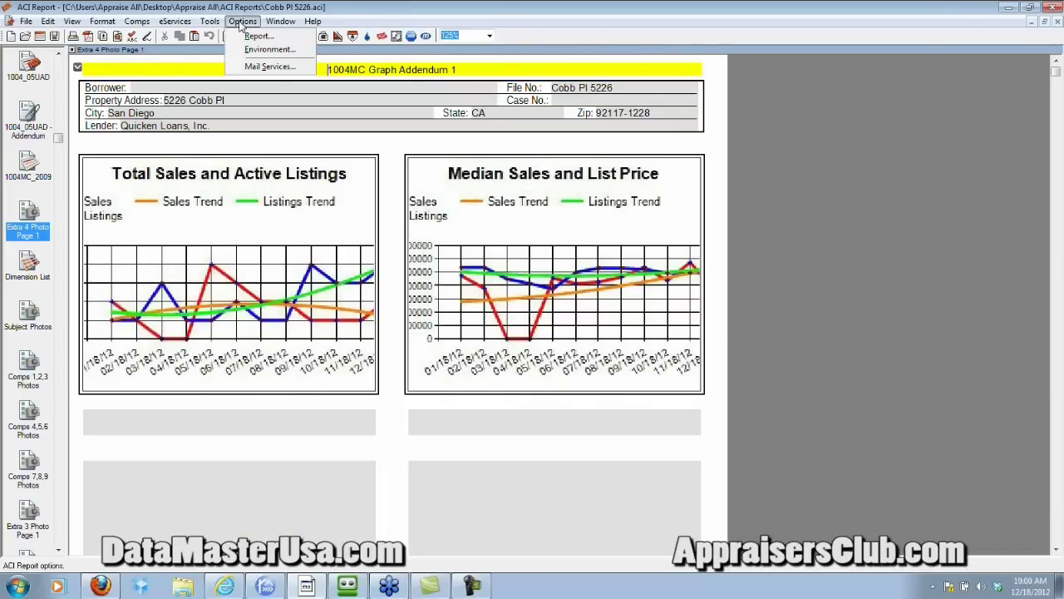
pyautogui.click(254, 37)
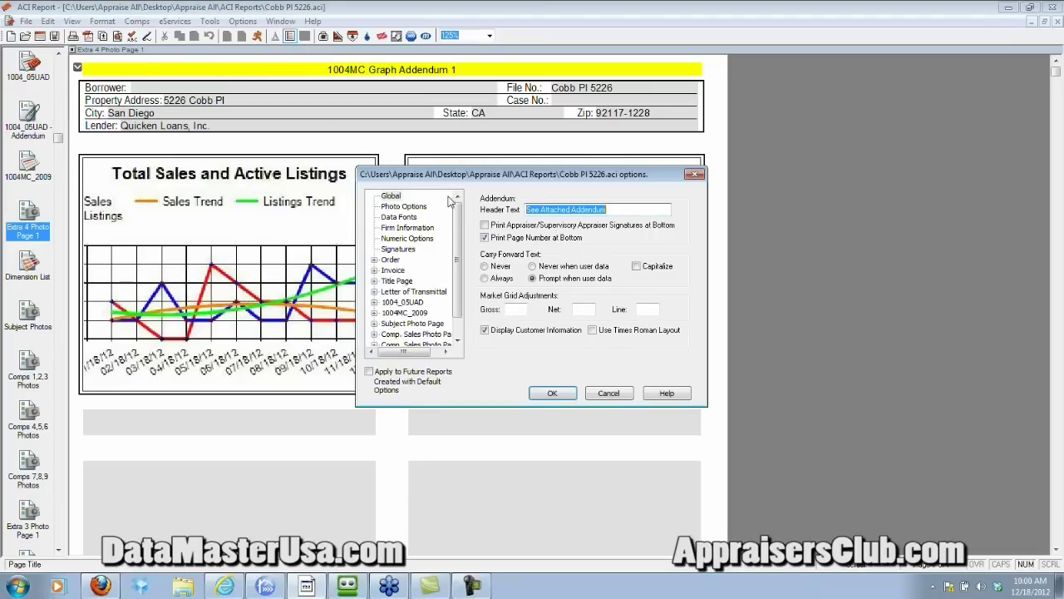
pyautogui.click(405, 208)
pyautogui.click(406, 207)
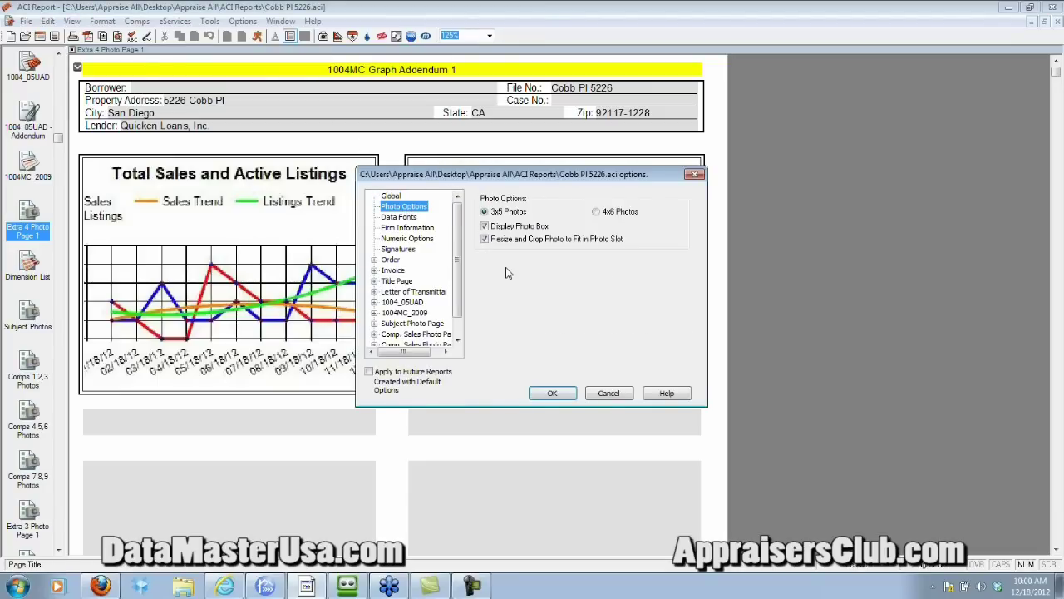
pyautogui.click(485, 239)
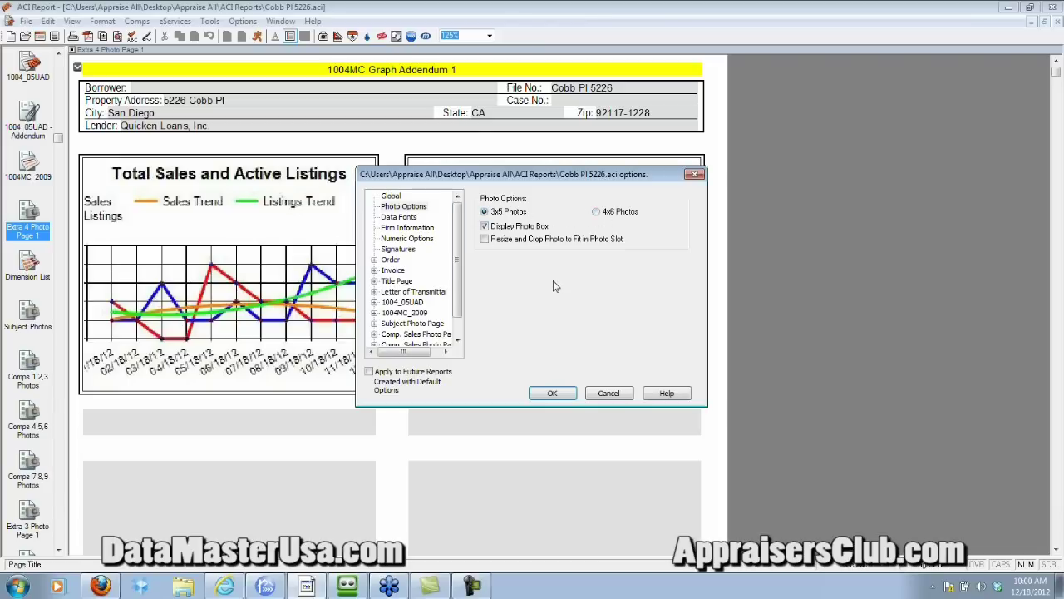
pyautogui.click(553, 393)
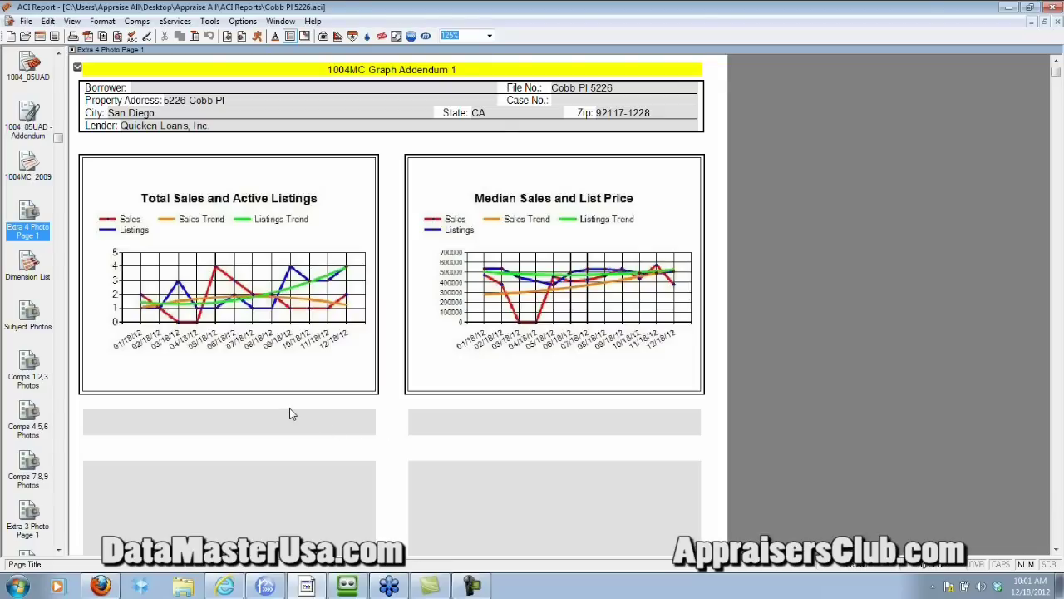
pyautogui.scroll(-10, 291, 414)
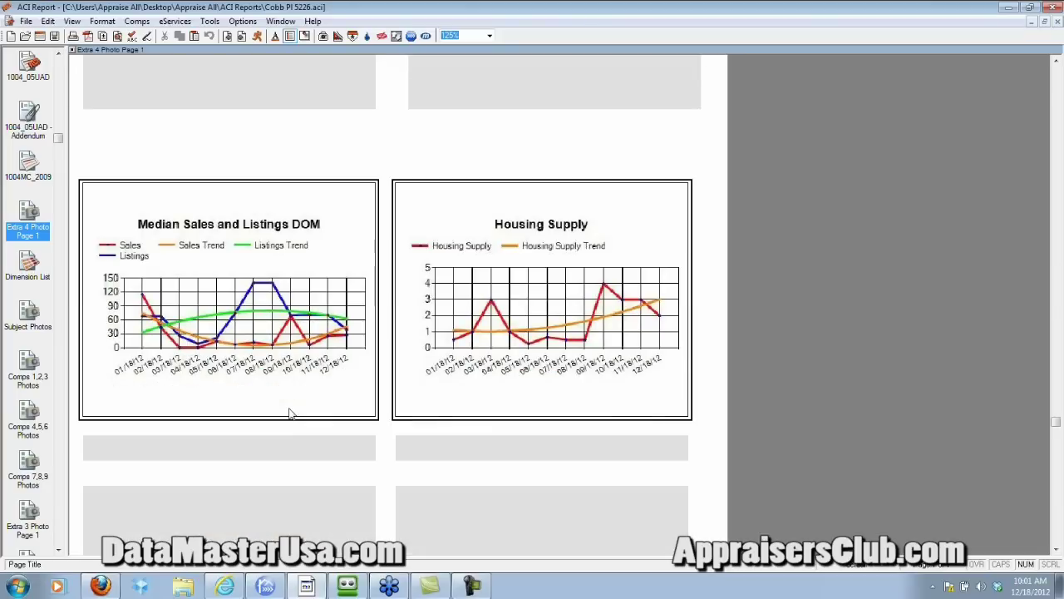
pyautogui.scroll(-1, 290, 413)
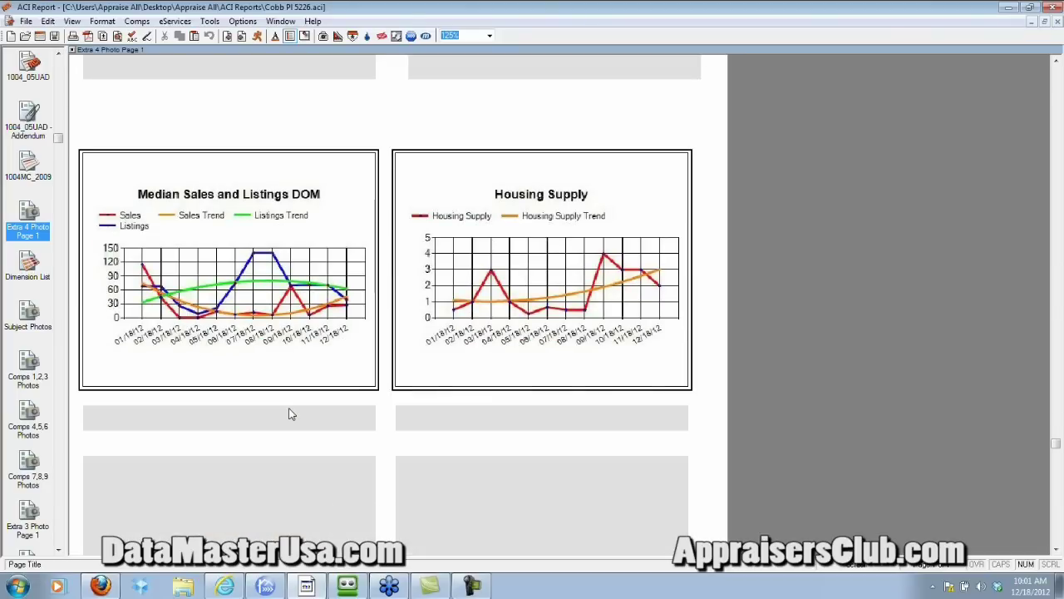
pyautogui.scroll(12, 291, 414)
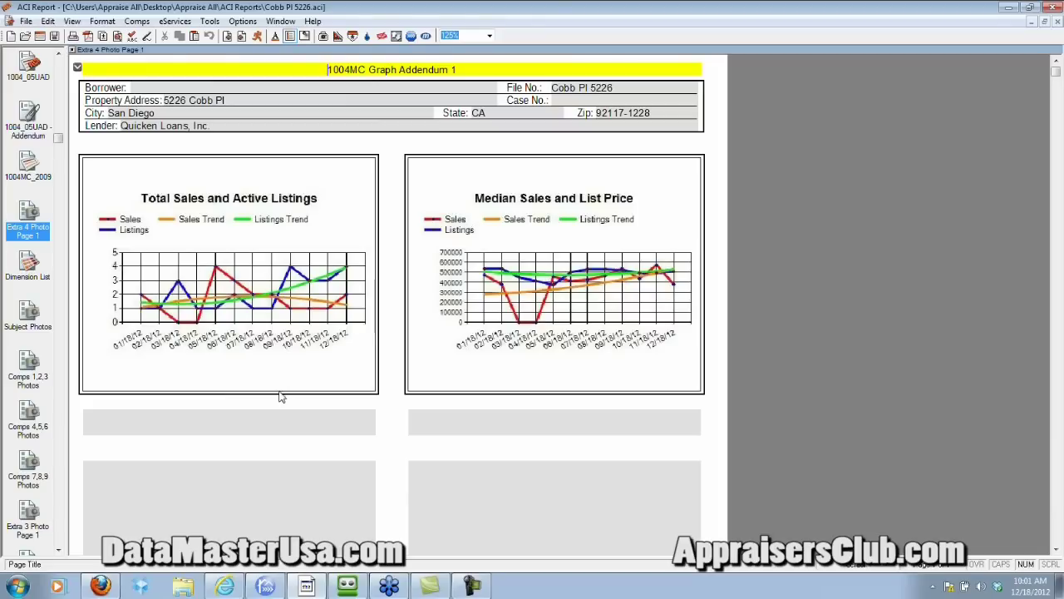
# Step: Review the Comps 1,2,3 Photos page
pyautogui.click(27, 365)
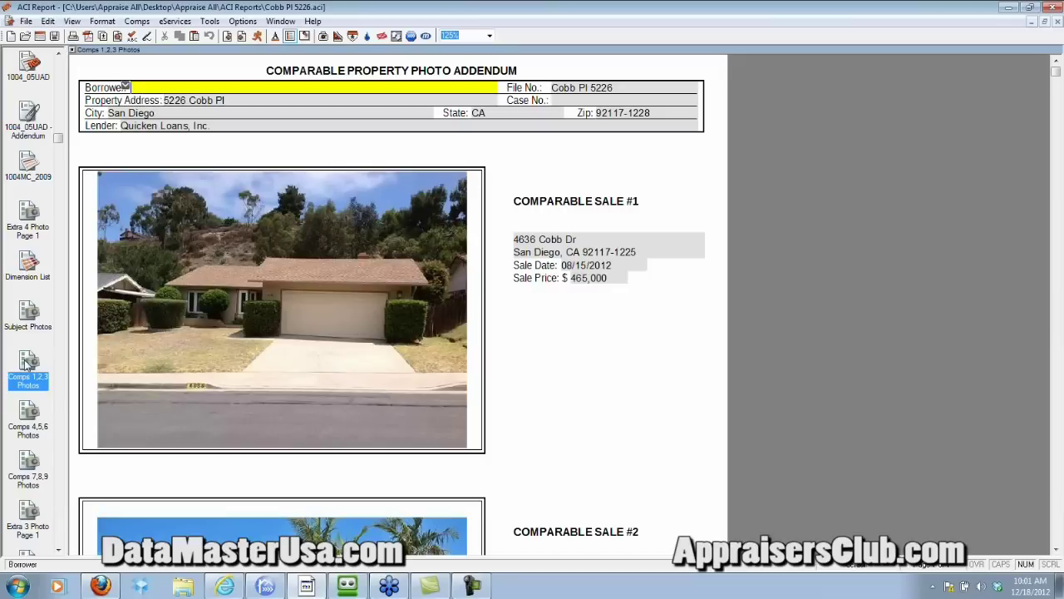
pyautogui.scroll(-3, 579, 384)
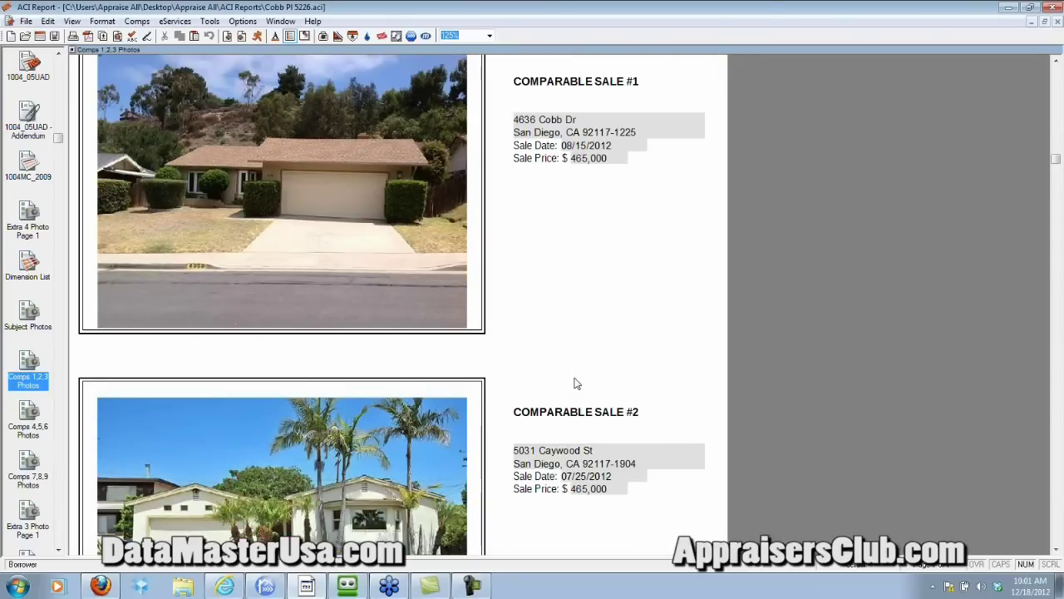
pyautogui.scroll(-4, 574, 382)
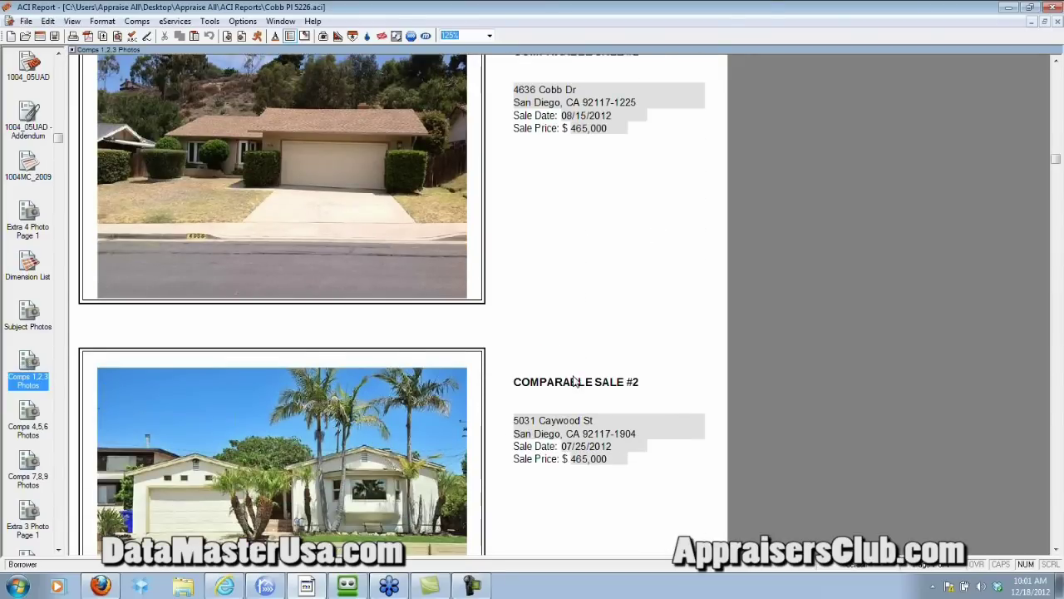
pyautogui.scroll(-8, 574, 382)
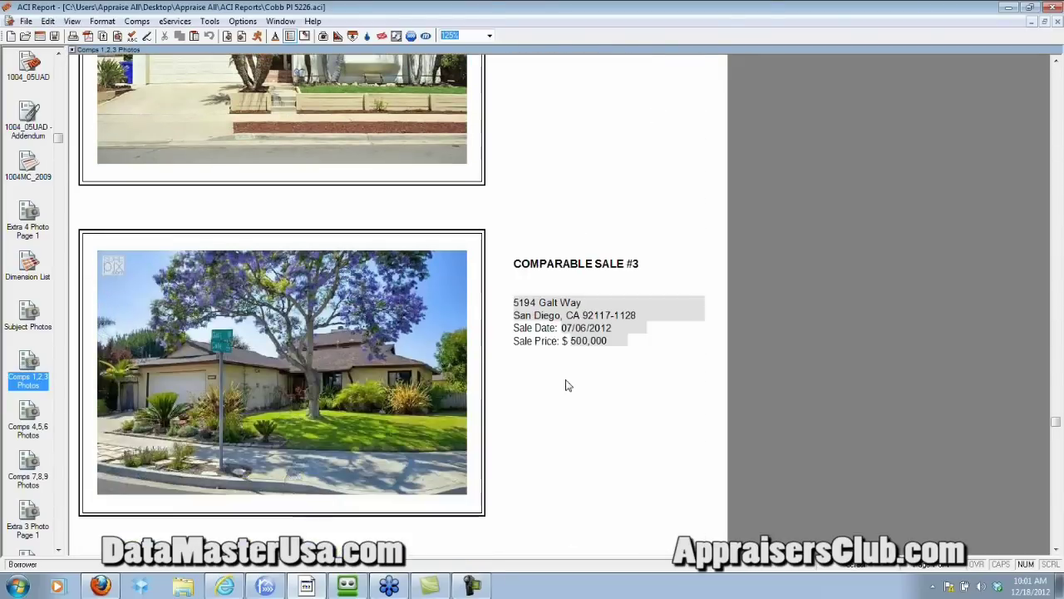
# Step: Review the Comps 4,5,6 Photos page, then return to the 1004_05UAD form
pyautogui.click(42, 413)
pyautogui.scroll(-14, 547, 363)
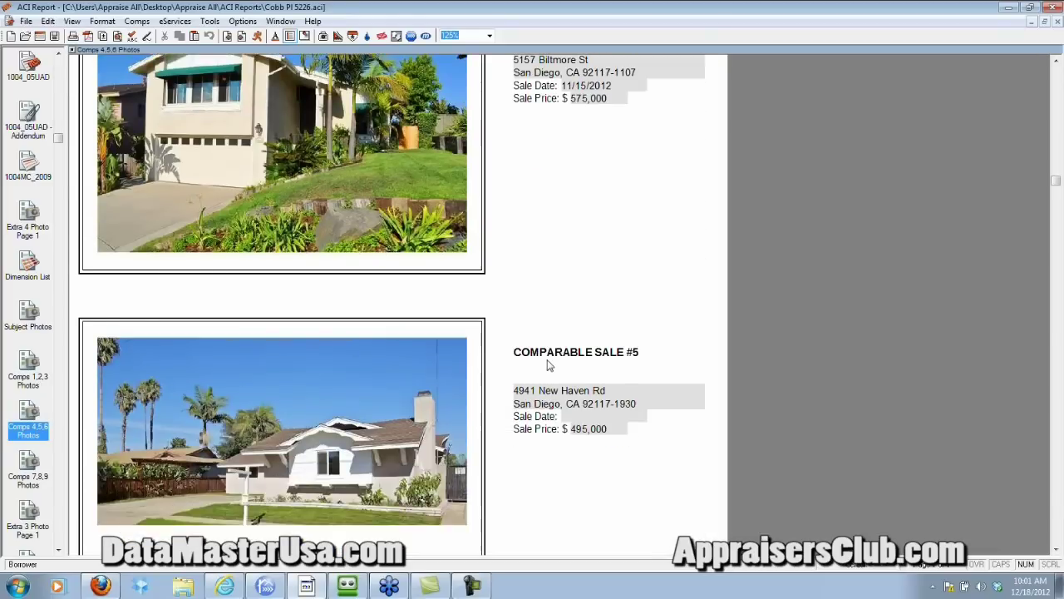
pyautogui.scroll(-3, 548, 363)
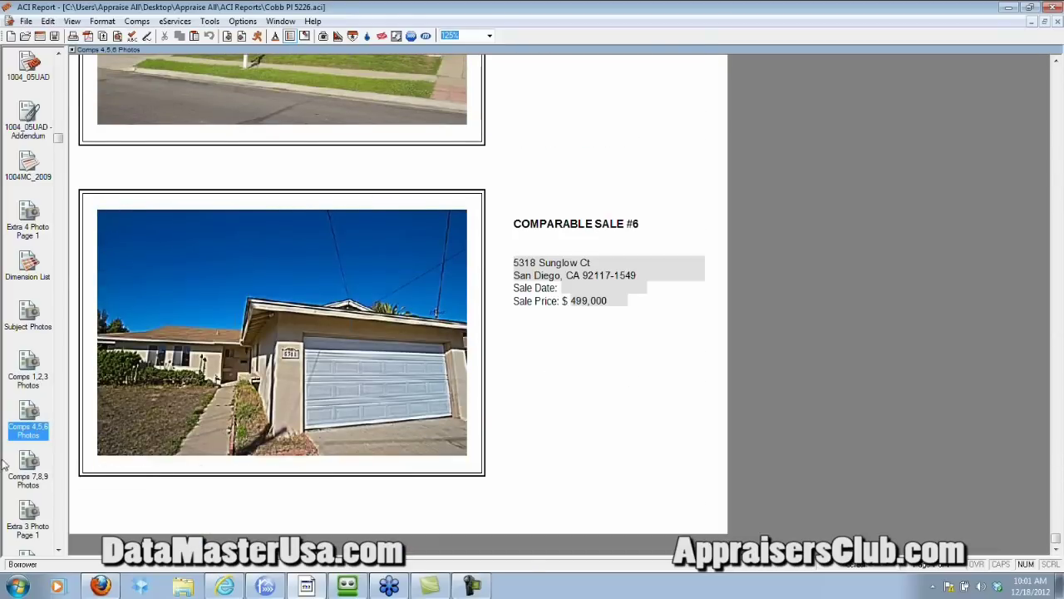
pyautogui.click(60, 90)
pyautogui.click(27, 266)
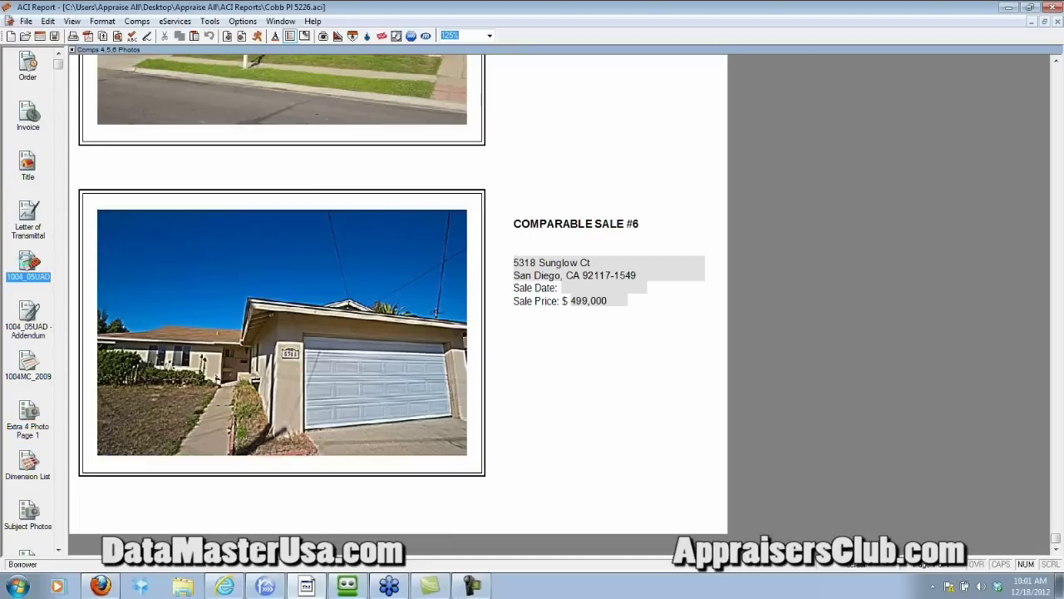
# Step: Go from Comp 1's Date of Sale adjustment down to Location, then switch to DataMasterPlus
pyautogui.click(383, 298)
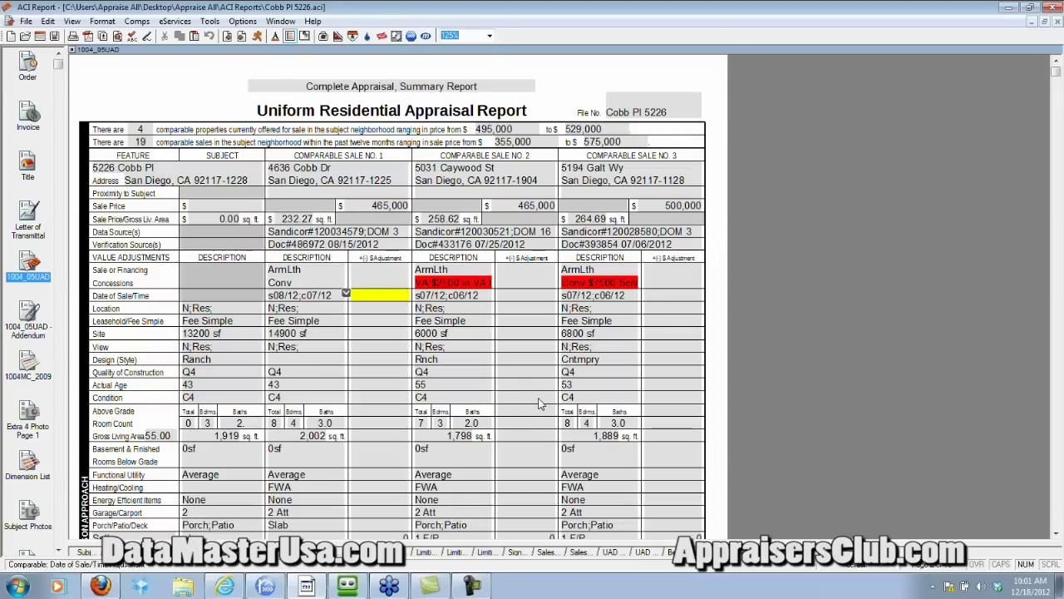
pyautogui.press('Down')
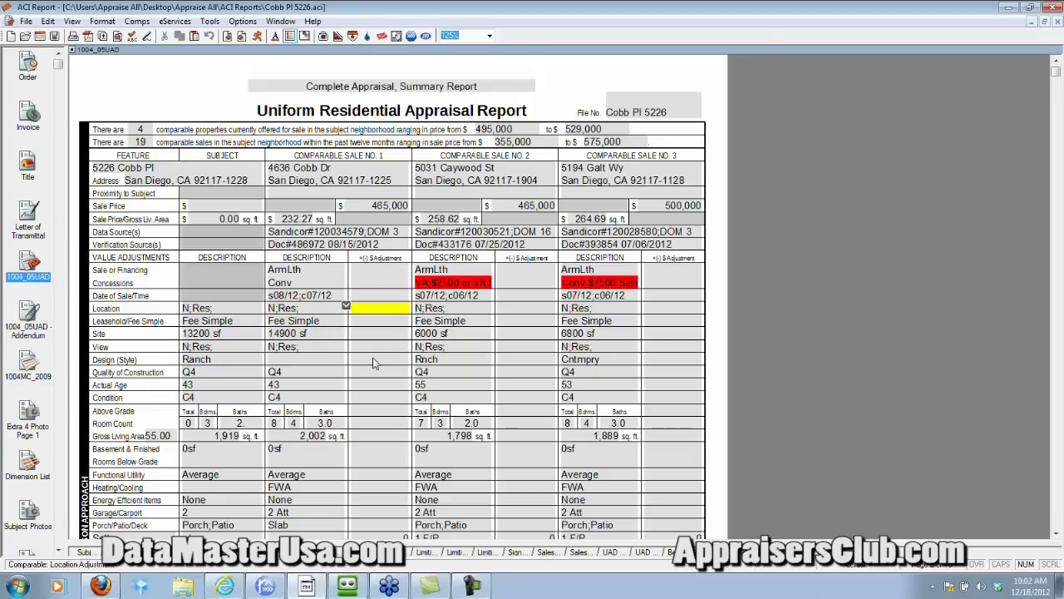
pyautogui.click(262, 589)
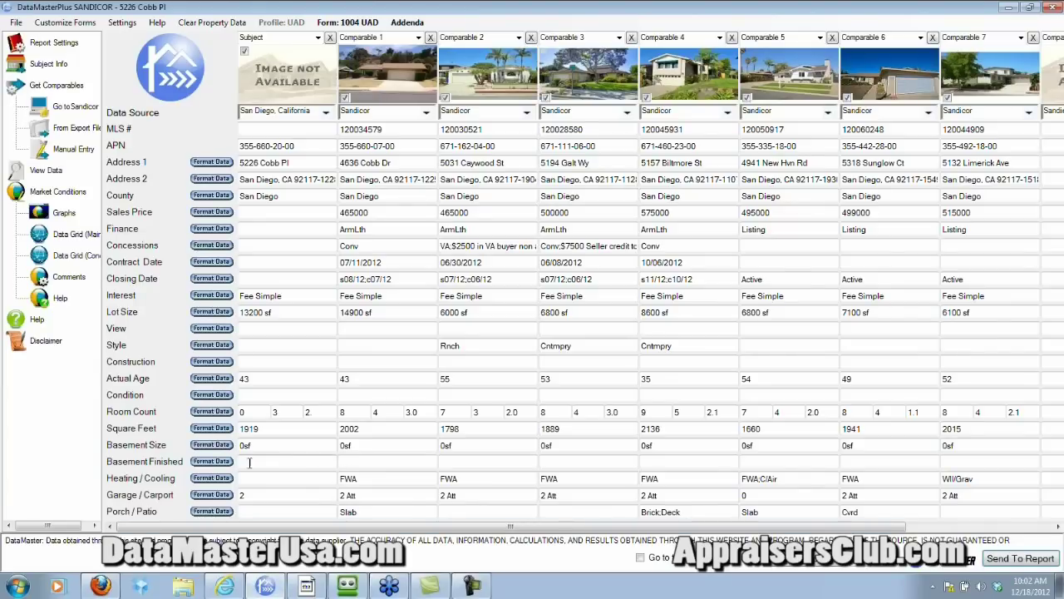
# Step: Open the Format Data settings for the Heating / Cooling row
pyautogui.click(208, 480)
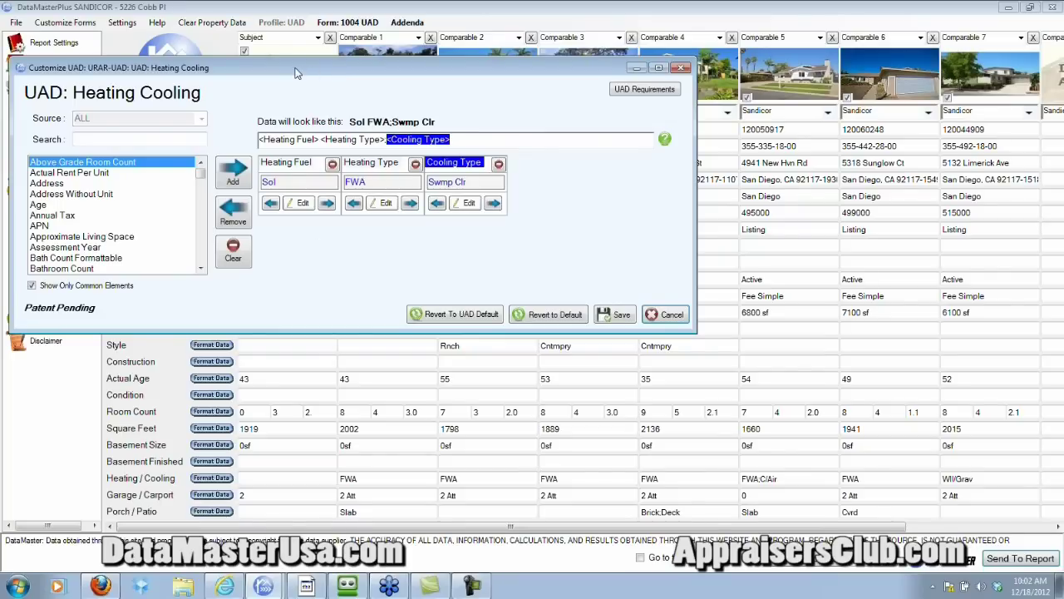
# Step: Move the Customize UAD dialog aside and remove Heating Fuel, leaving the preview FWA;Swmp Clr
pyautogui.moveTo(296, 73); pyautogui.dragTo(333, 143)
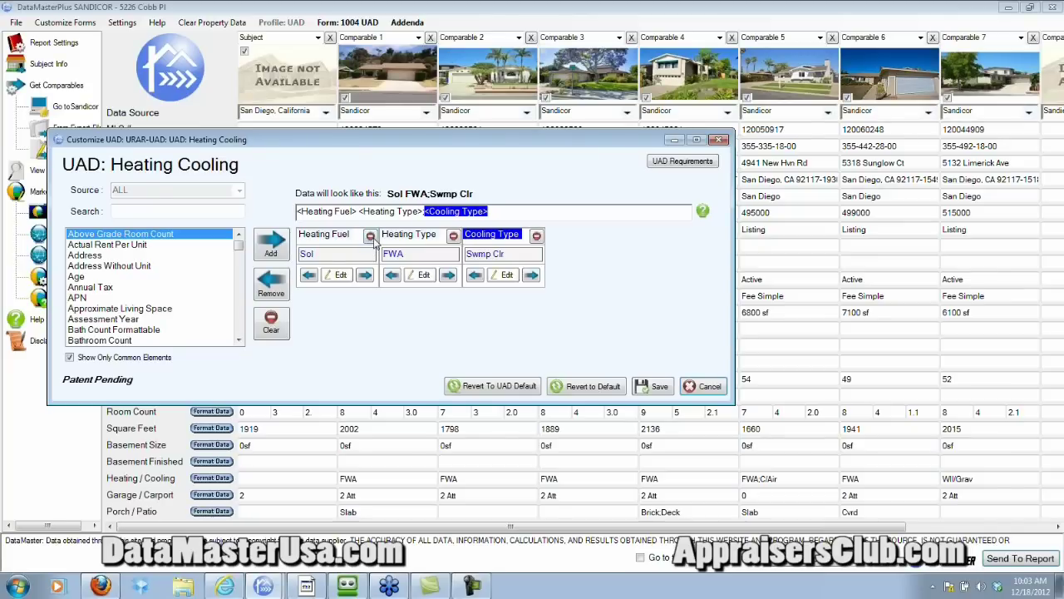
pyautogui.click(371, 237)
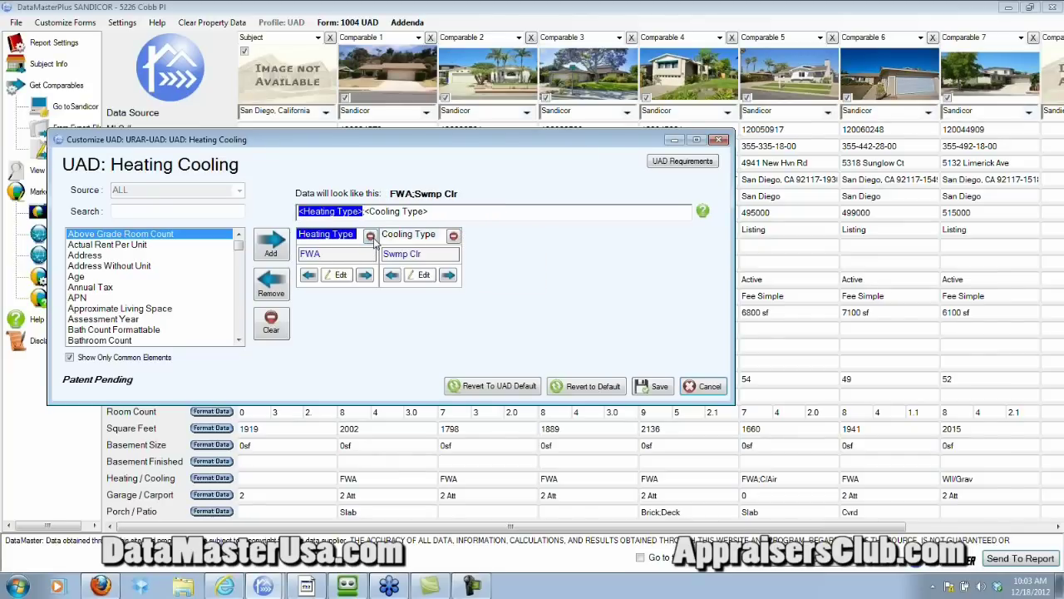
# Step: Open Heating Type formatting to see replacements mapping Combination Heating and Forced Air Unit to FWA
pyautogui.click(337, 275)
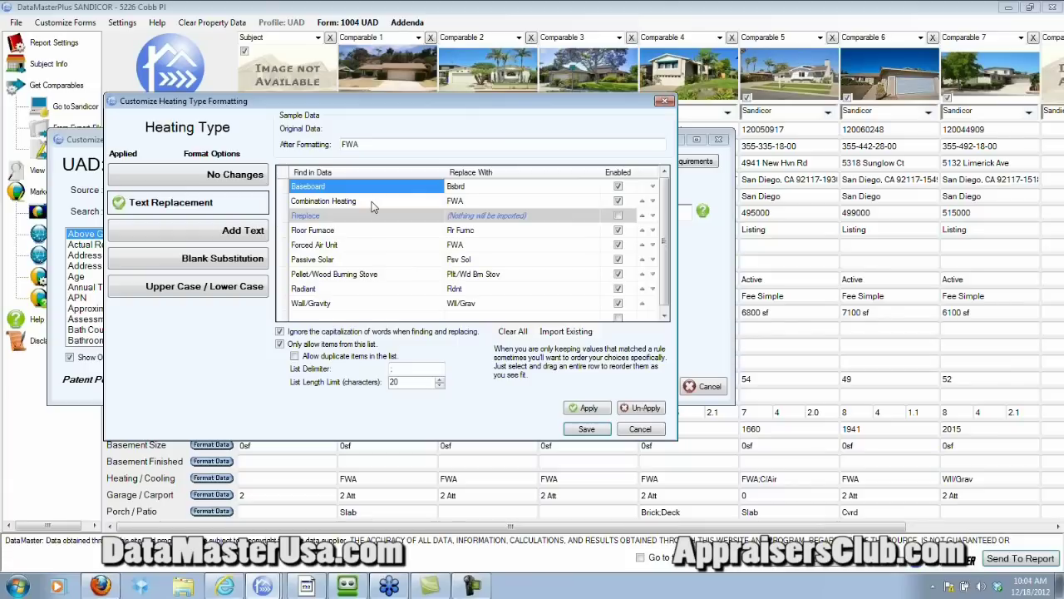
# Step: Put the Combination Heating 'FWA' replacement value into edit mode
pyautogui.click(464, 203)
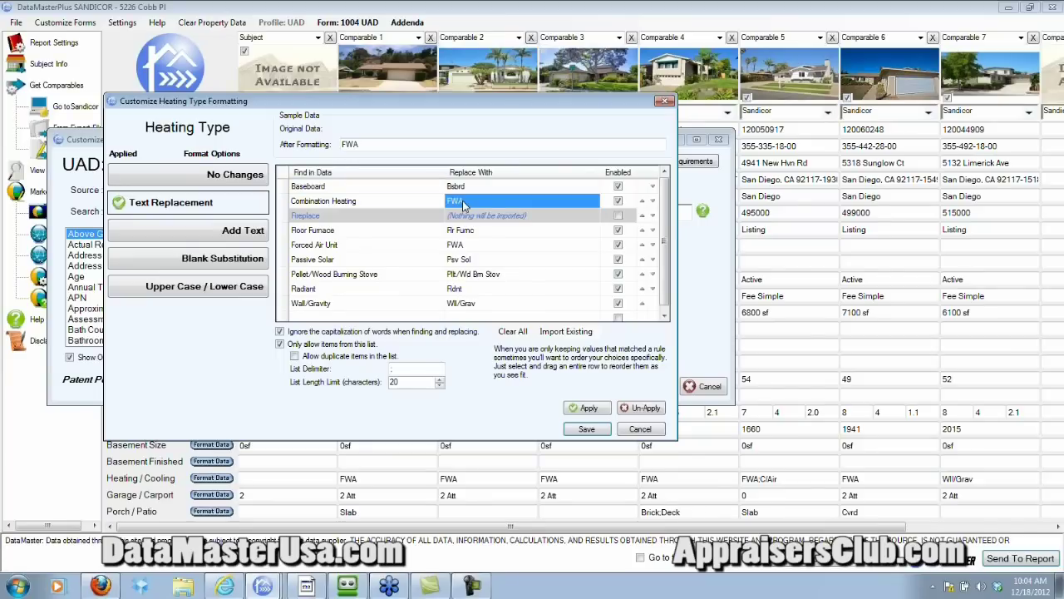
pyautogui.click(464, 203)
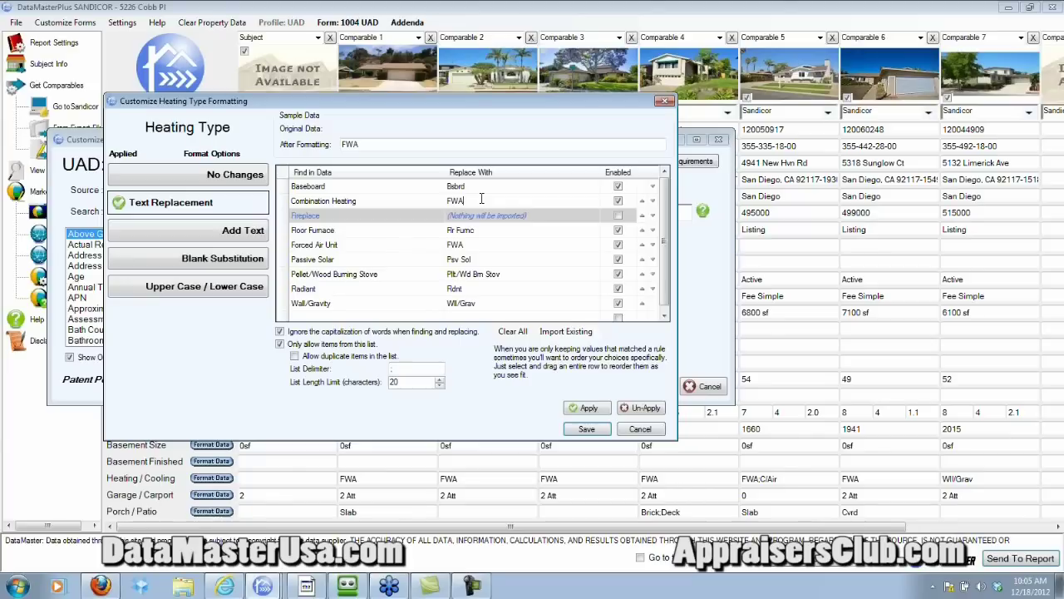
# Step: Change the Combination Heating and Forced Air Unit replacements from FWA to FAU
pyautogui.press('BackSpace')
pyautogui.press('BackSpace')
pyautogui.write('AU')
pyautogui.click(474, 250)
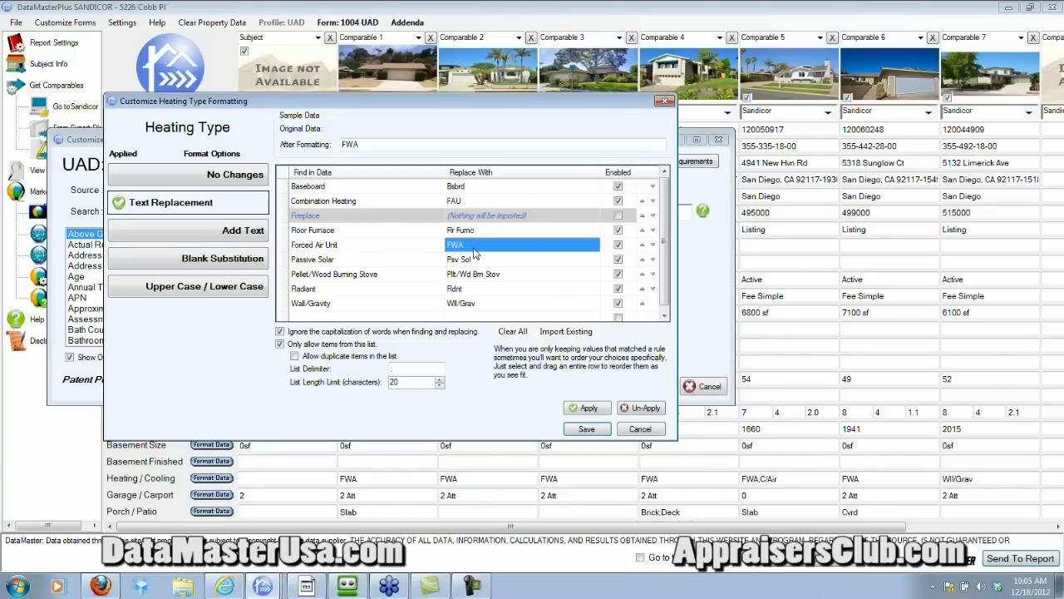
pyautogui.click(474, 249)
pyautogui.press('BackSpace')
pyautogui.press('BackSpace')
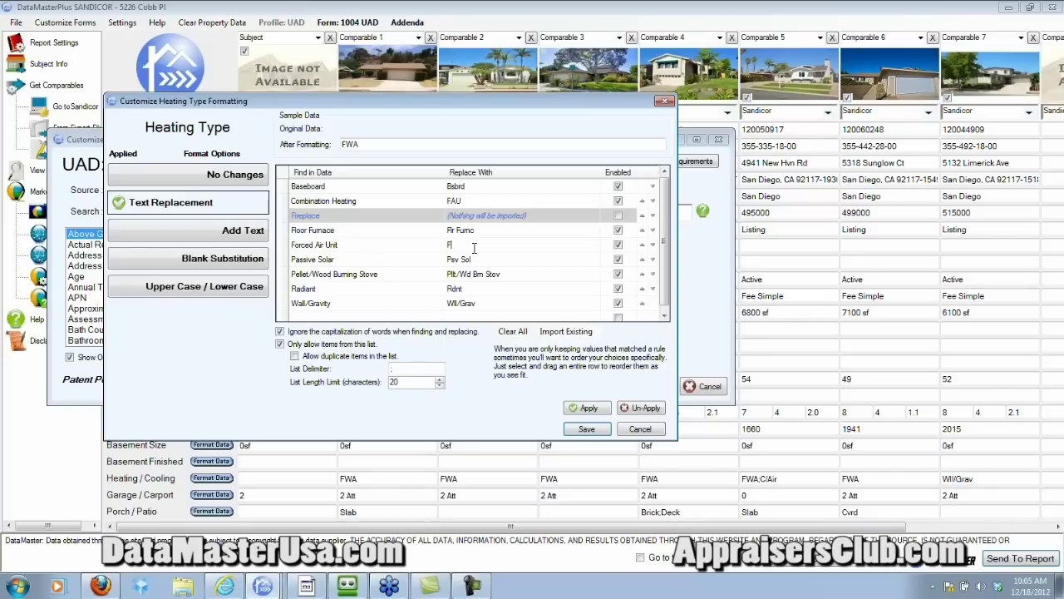
pyautogui.write('AU')
# Step: Disable the Pellet/Wood Burning Stove replacement, then apply and save the Heating Type formatting
pyautogui.click(618, 274)
pyautogui.click(585, 409)
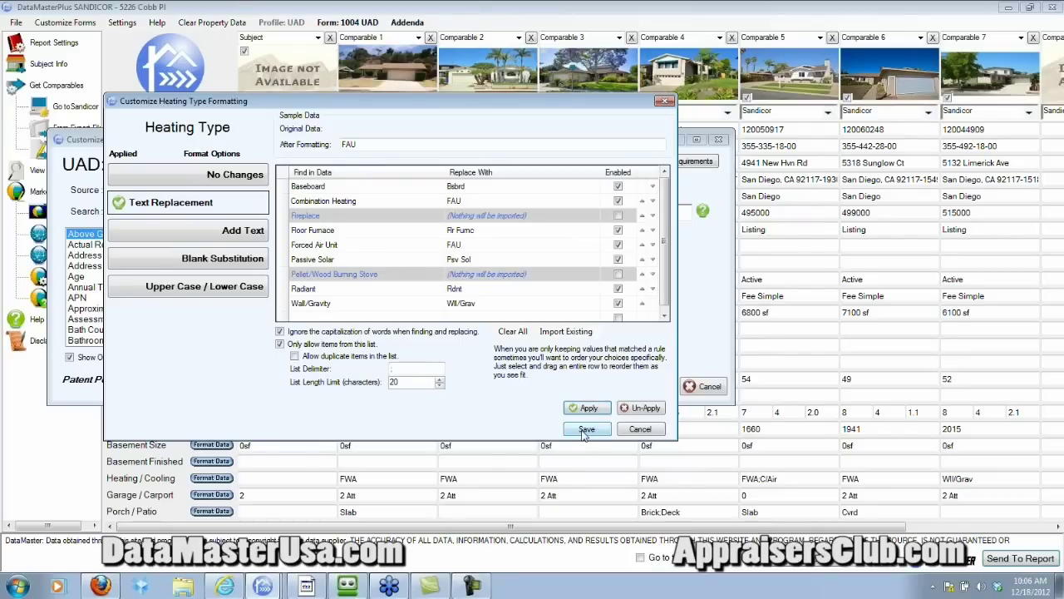
pyautogui.click(586, 429)
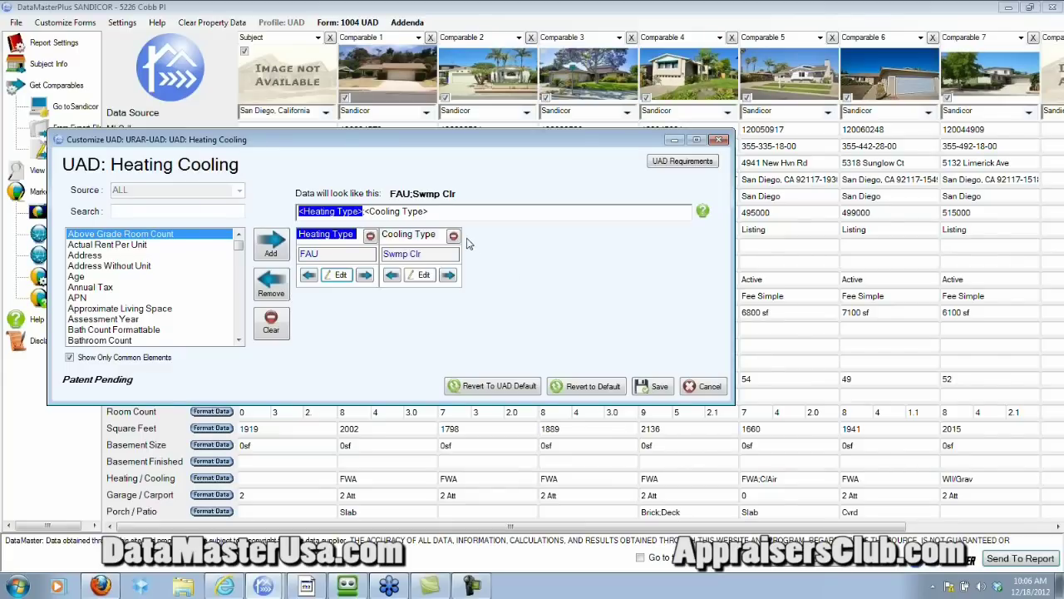
# Step: Disable the Attic Fan cooling type replacement, keeping Swamp Cooler(s) as Swmp Clr, and save
pyautogui.click(424, 275)
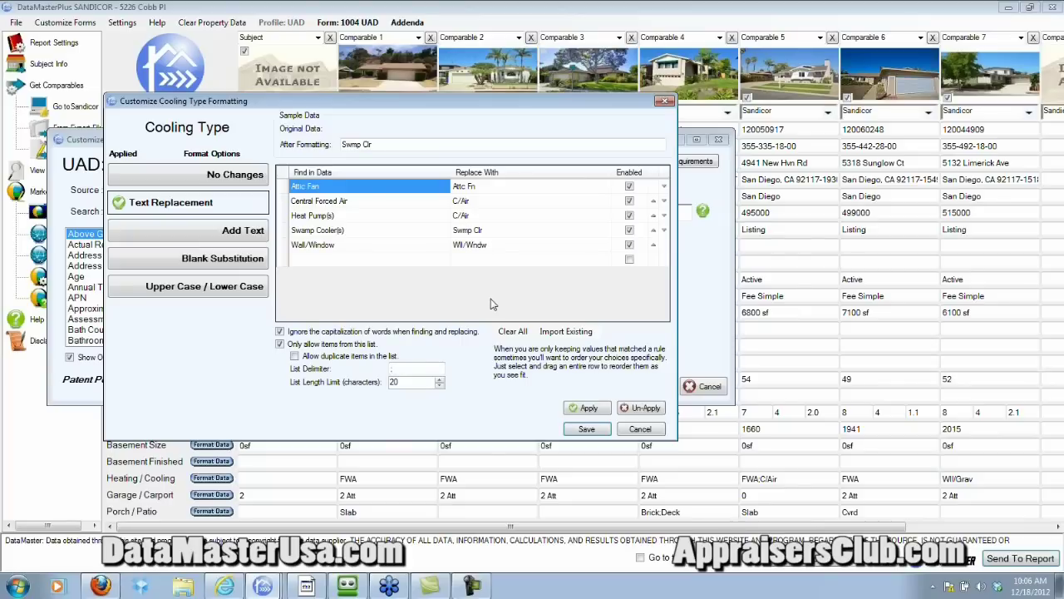
pyautogui.click(629, 187)
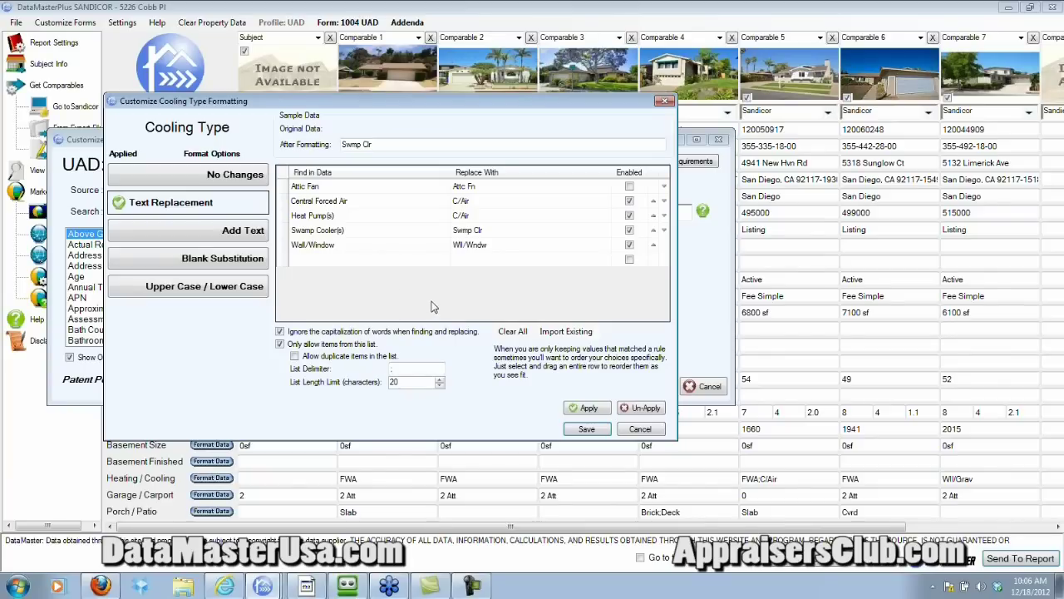
pyautogui.click(586, 408)
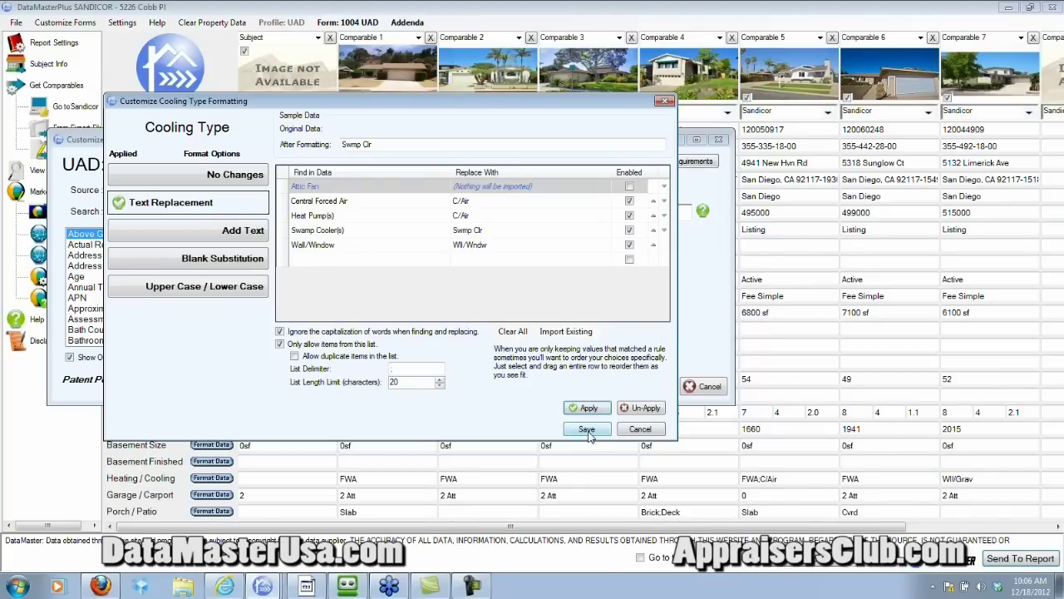
pyautogui.click(587, 430)
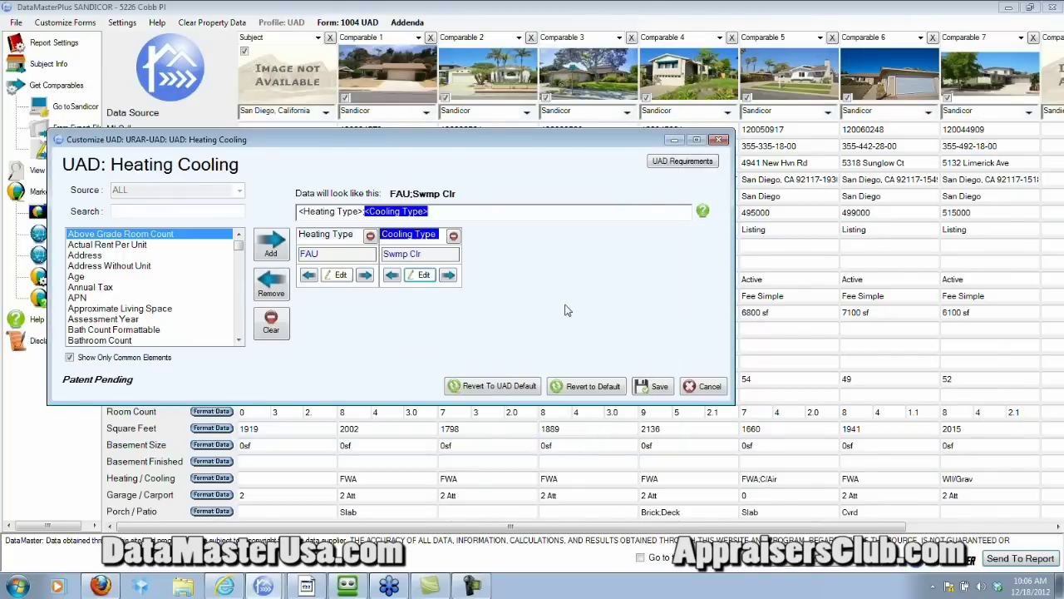
# Step: Save the Heating/Cooling format to all checked forms, then bring up the Garage/Carport UAD format
pyautogui.click(653, 387)
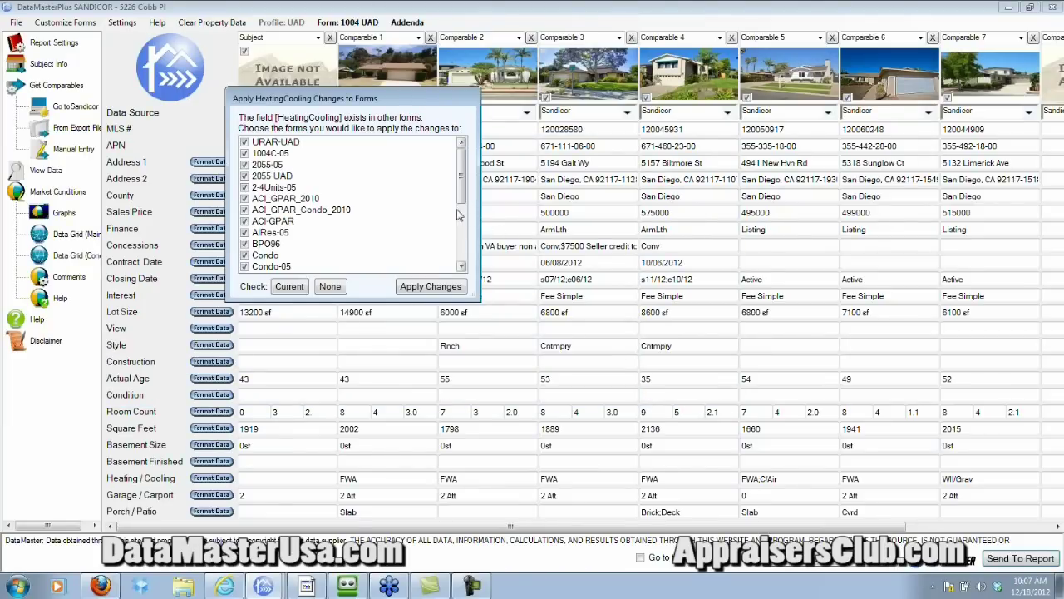
pyautogui.click(429, 287)
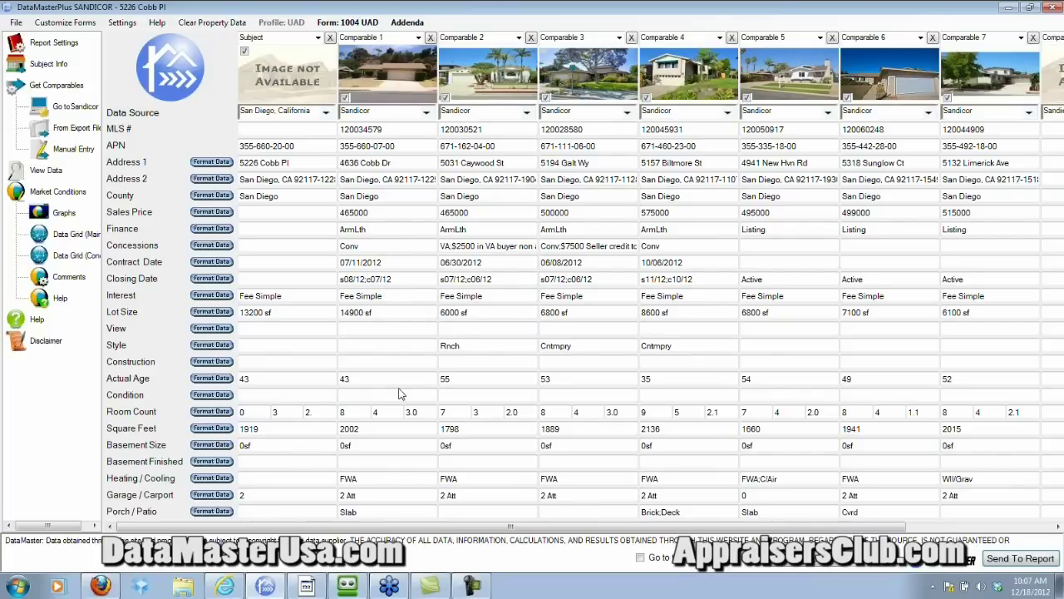
pyautogui.click(211, 495)
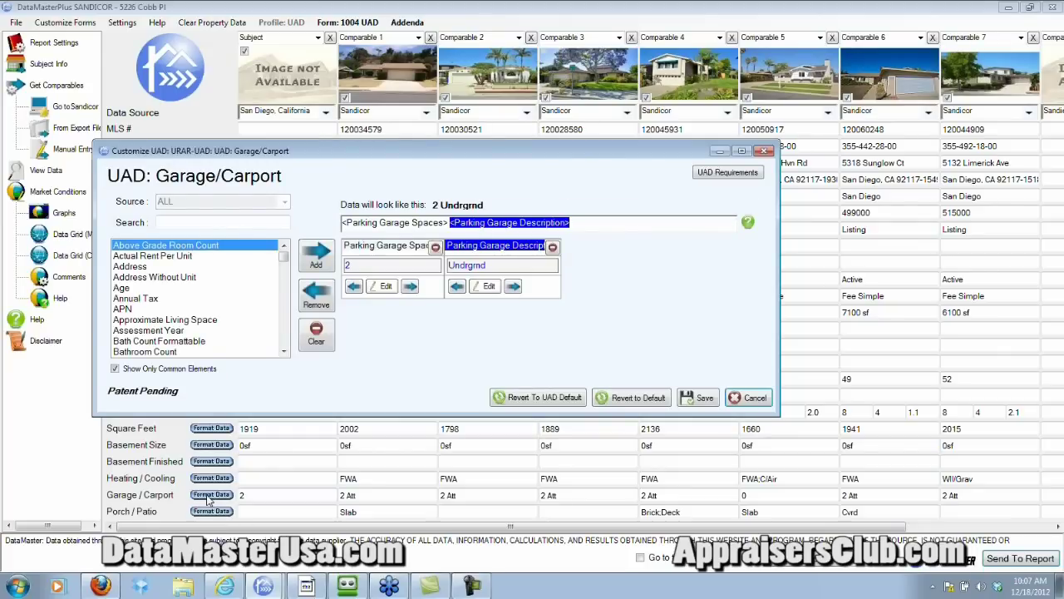
# Step: Open Parking Garage Spaces formatting, which ranks Sandicor - San Diego above Public Records
pyautogui.click(382, 289)
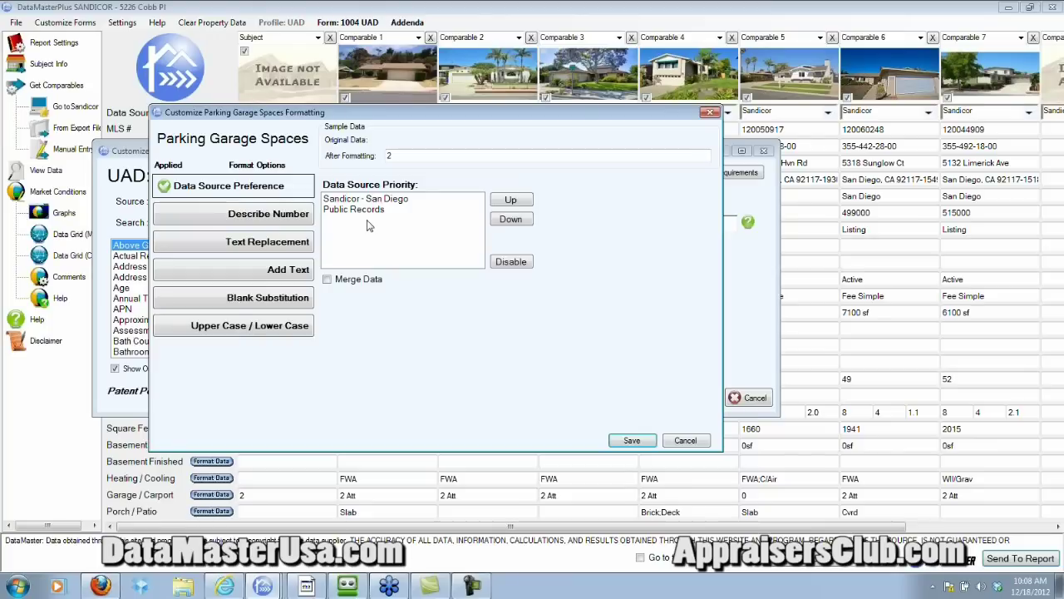
# Step: Show the Describe Number options for Parking Garage Spaces, currently with no added text
pyautogui.click(261, 219)
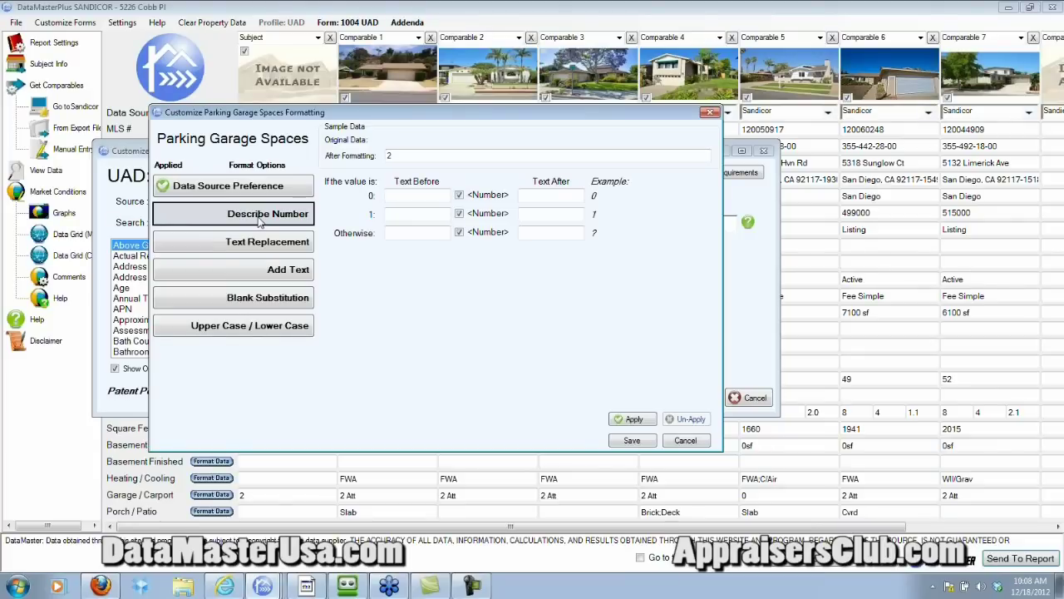
# Step: Show 0 garage spaces as 'None' without the number, and add 'Car Gar' after 1 and other counts
pyautogui.click(396, 200)
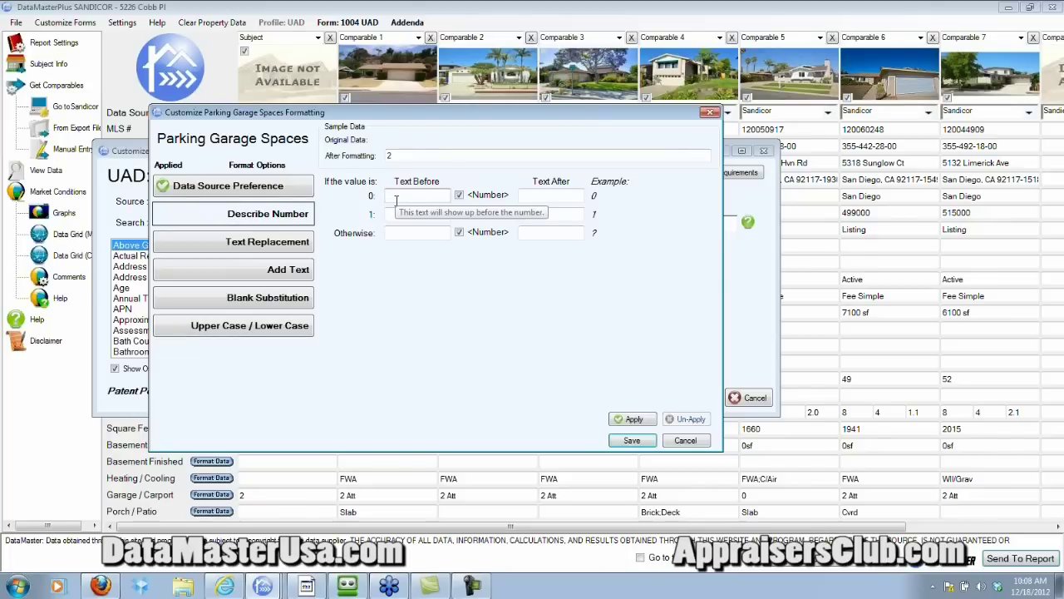
pyautogui.click(540, 196)
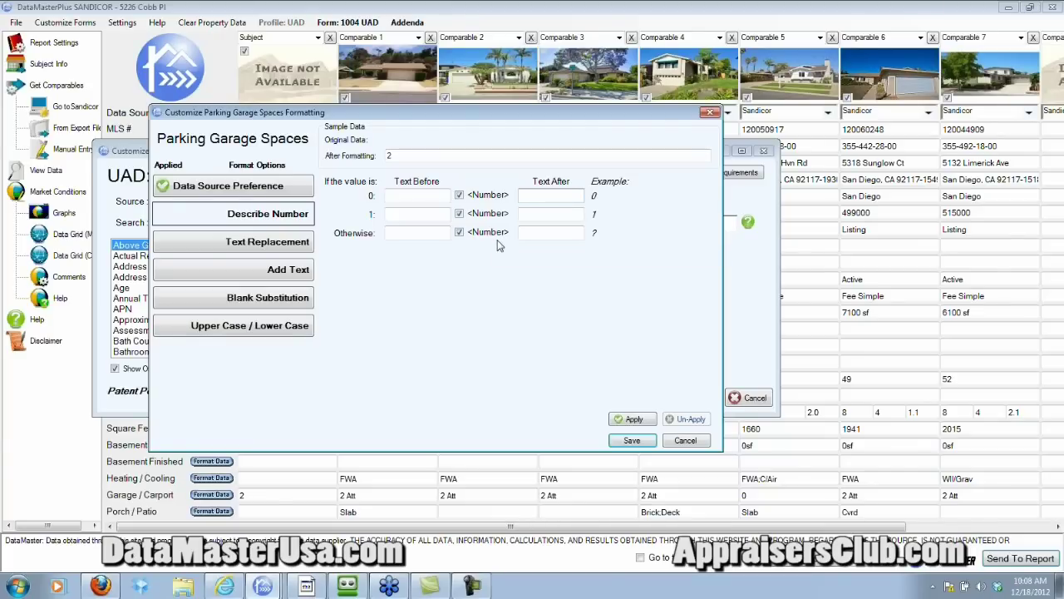
pyautogui.write('None')
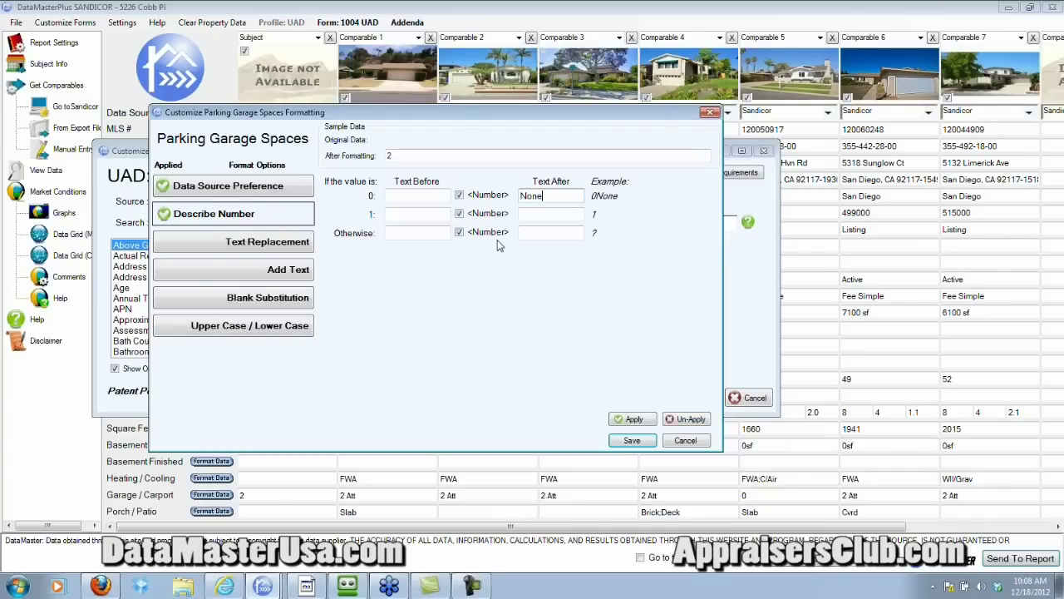
pyautogui.click(460, 196)
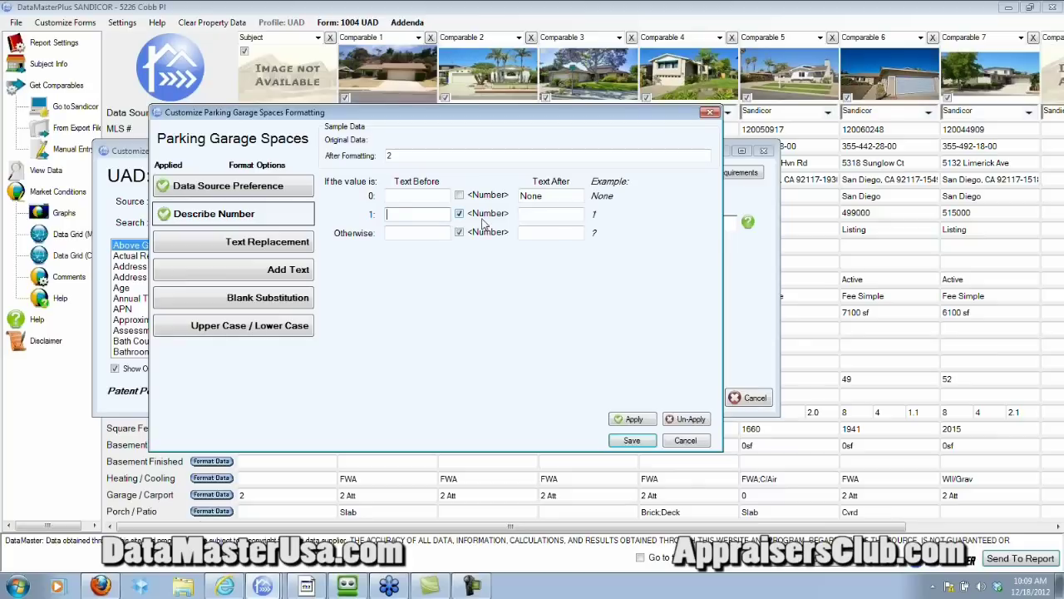
pyautogui.click(527, 212)
pyautogui.write('Car Gar')
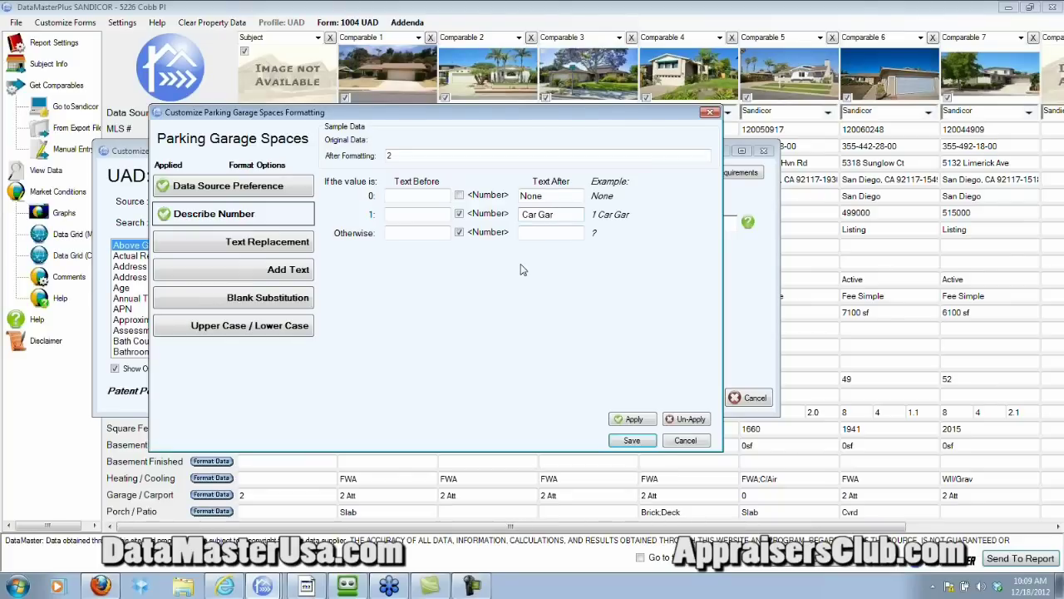
pyautogui.click(554, 232)
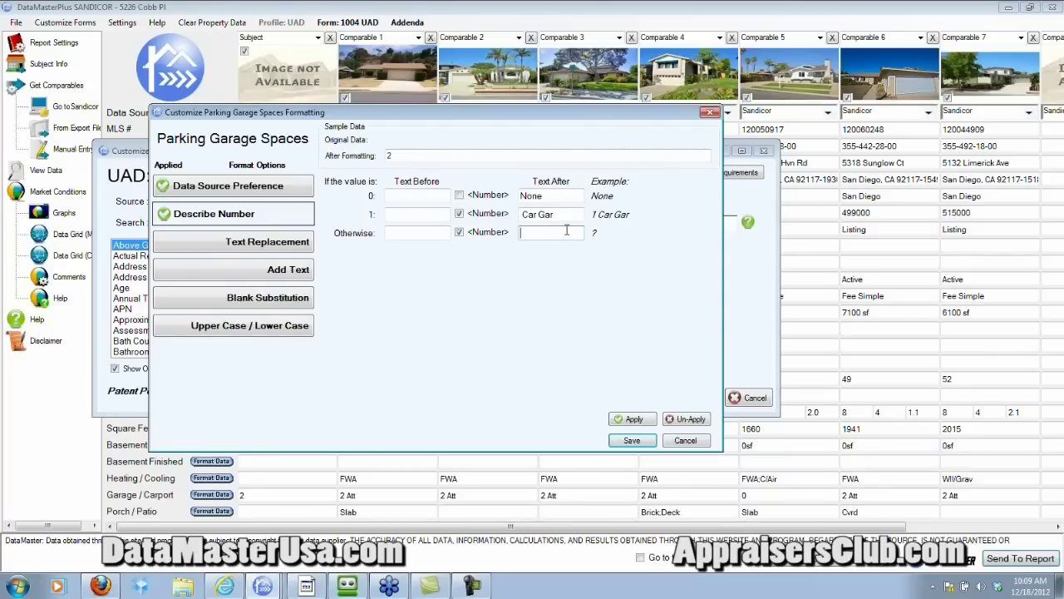
pyautogui.write('Car Gar')
pyautogui.click(635, 420)
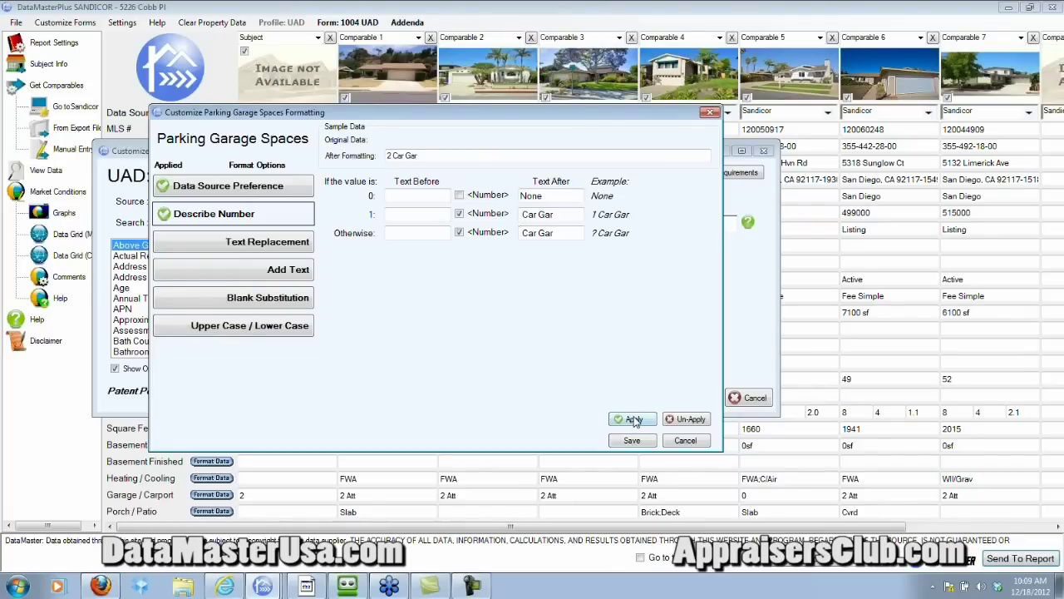
# Step: Save the Parking Garage Spaces wording so the Garage/Carport preview reads '2 Car Gar Undrgrnd'
pyautogui.click(632, 440)
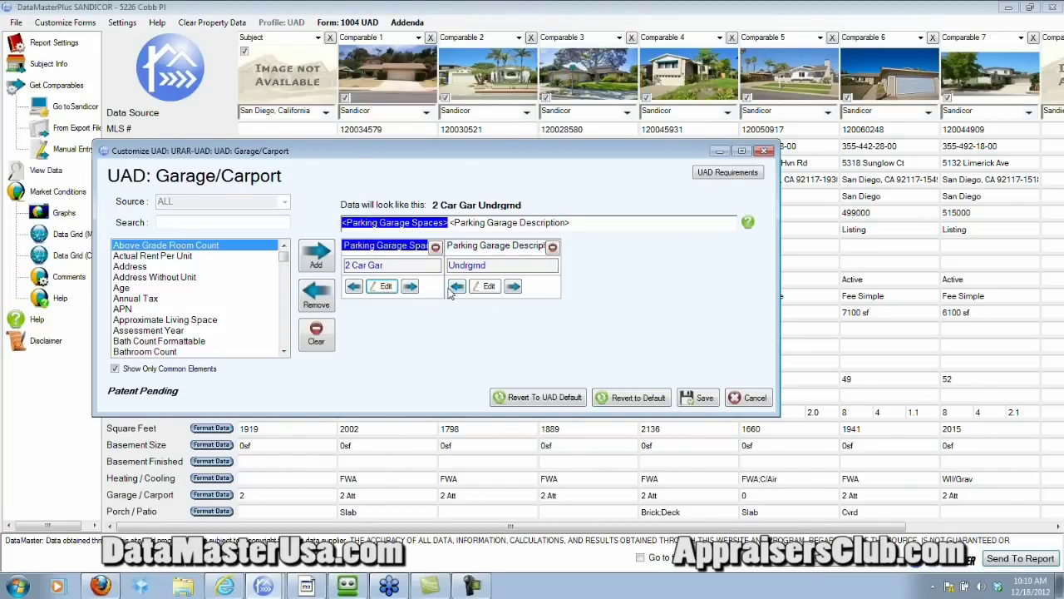
# Step: Disable the Attached and Detached Parking Garage Description replacements, then apply and save
pyautogui.click(489, 288)
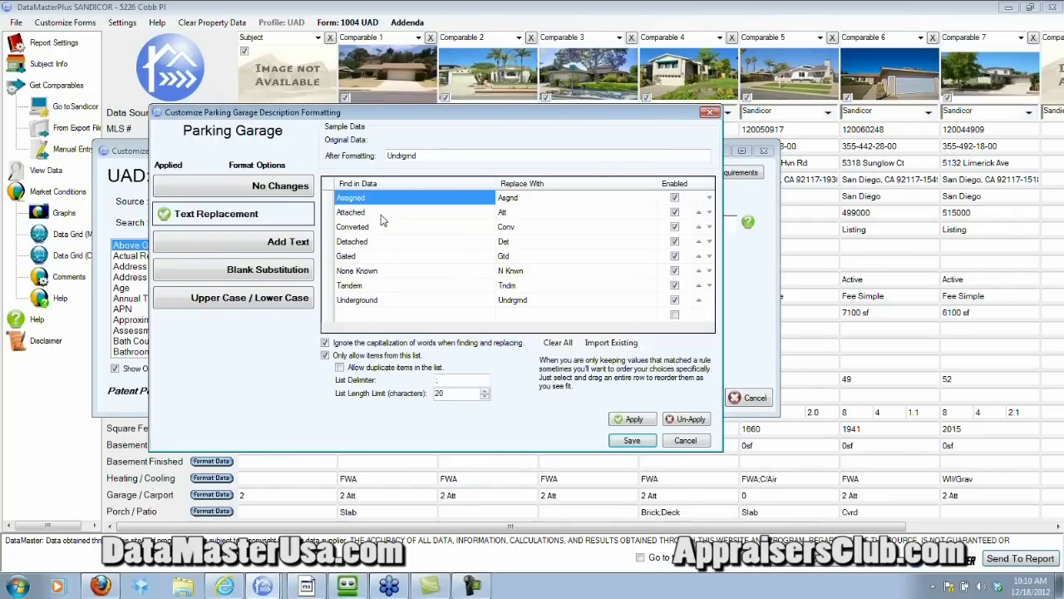
pyautogui.click(674, 212)
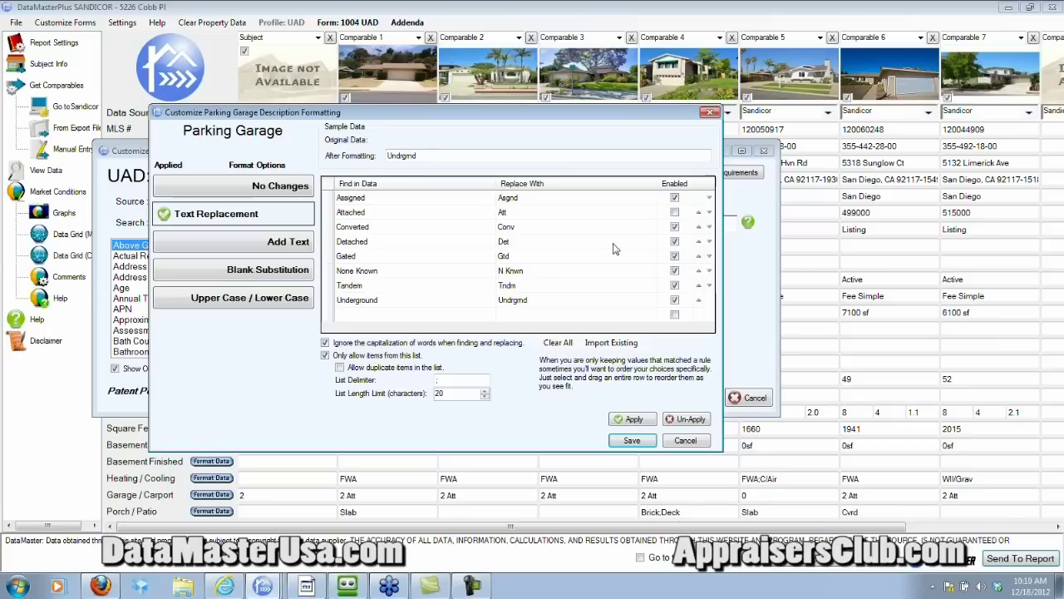
pyautogui.click(674, 241)
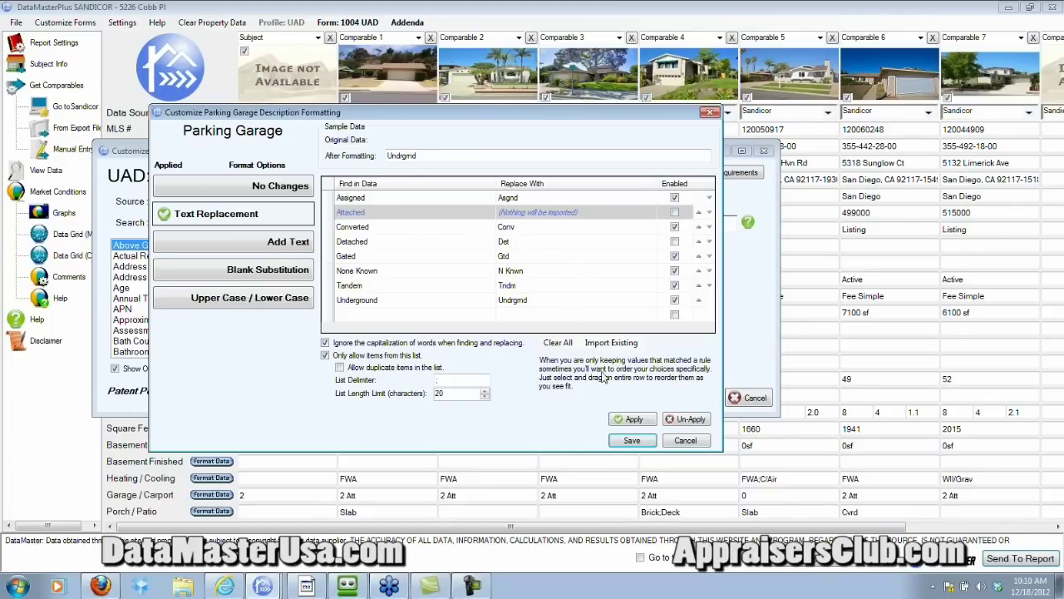
pyautogui.click(636, 421)
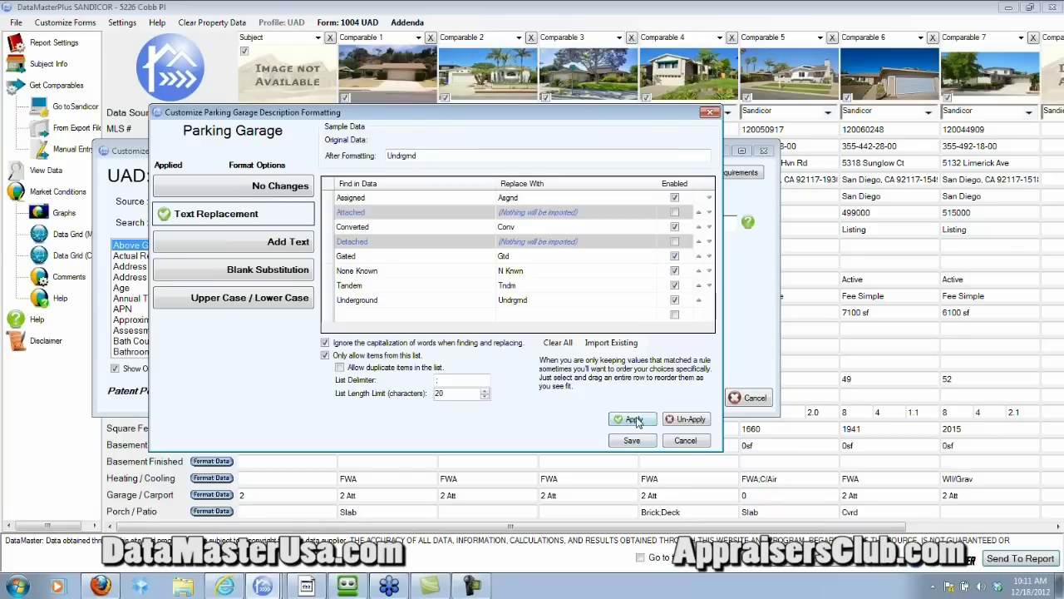
pyautogui.click(632, 441)
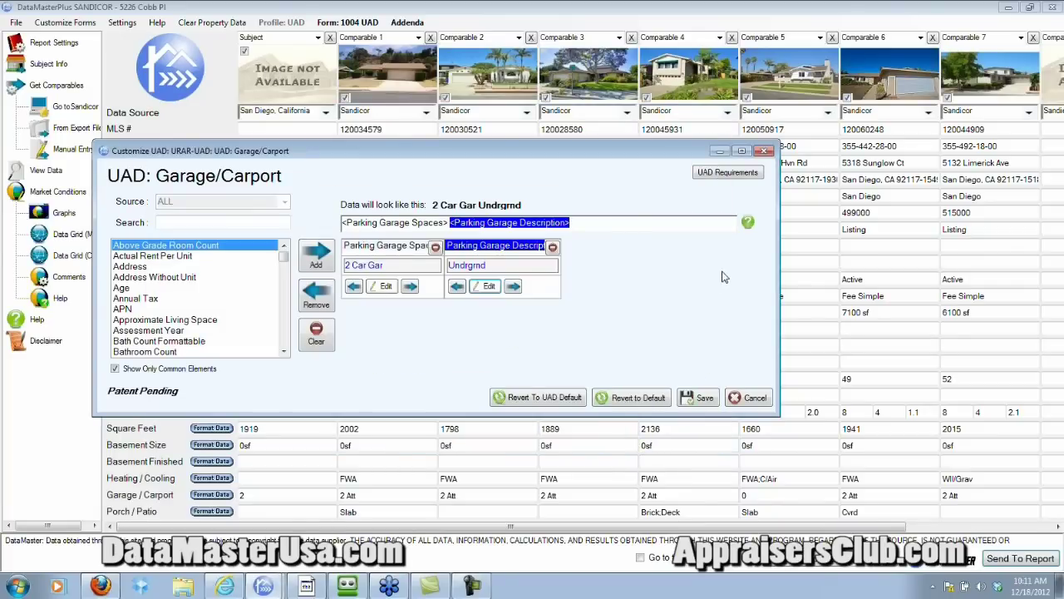
# Step: Save the Garage/Carport format and apply it to all forms, returning to the comparables grid
pyautogui.click(698, 398)
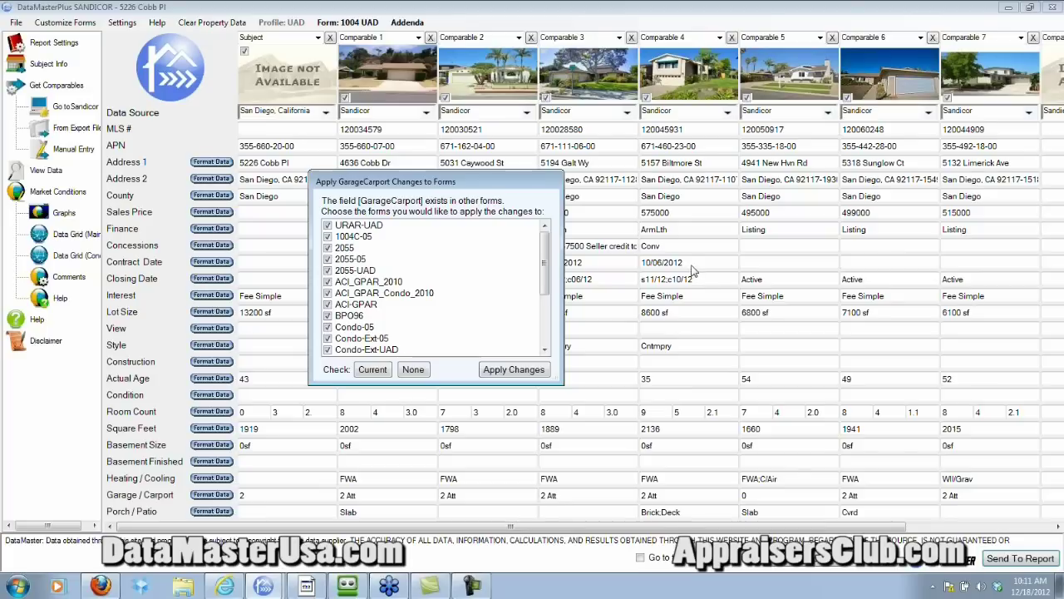
pyautogui.click(514, 370)
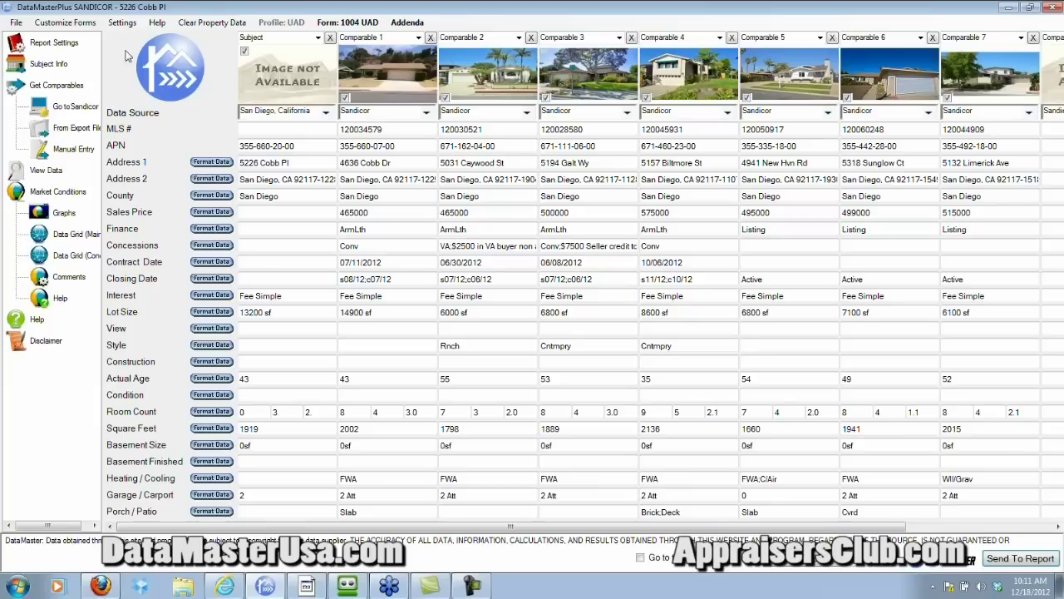
# Step: Open the 1004 UAD report field customizations maximized and select the Fireplaces label text
pyautogui.click(70, 26)
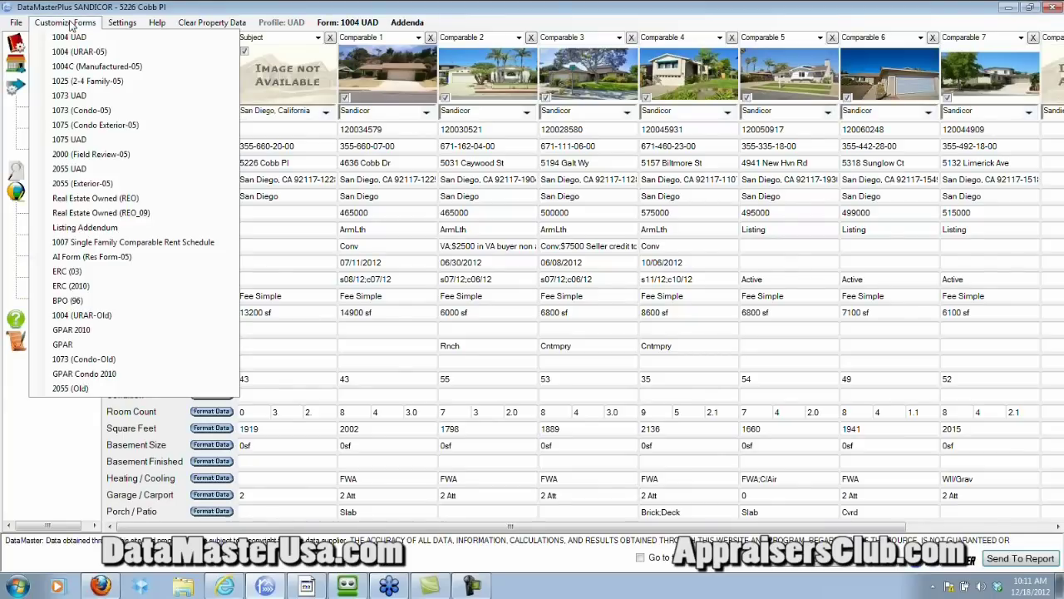
pyautogui.click(71, 37)
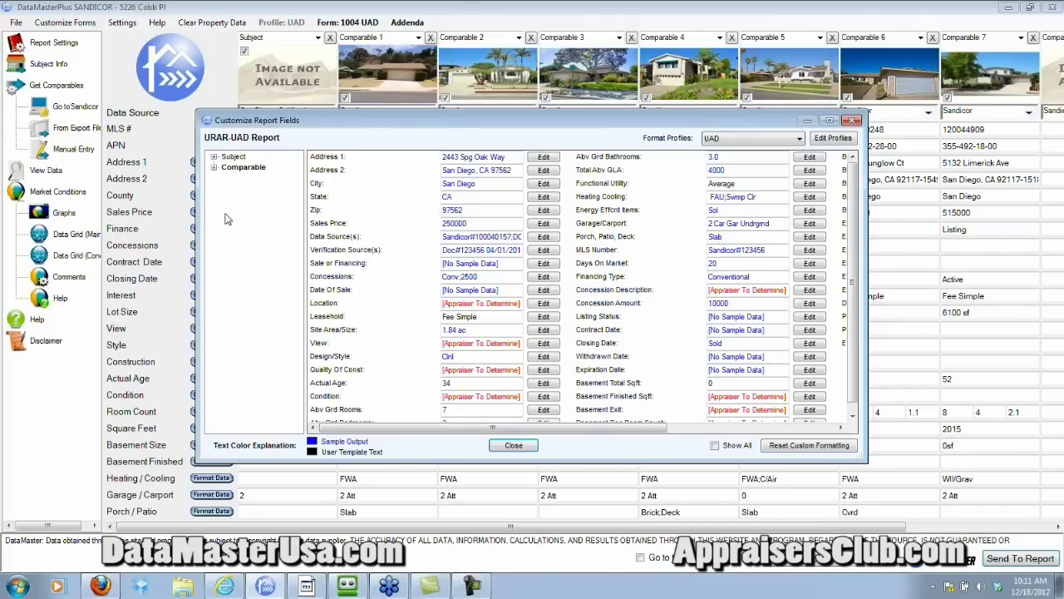
pyautogui.click(830, 121)
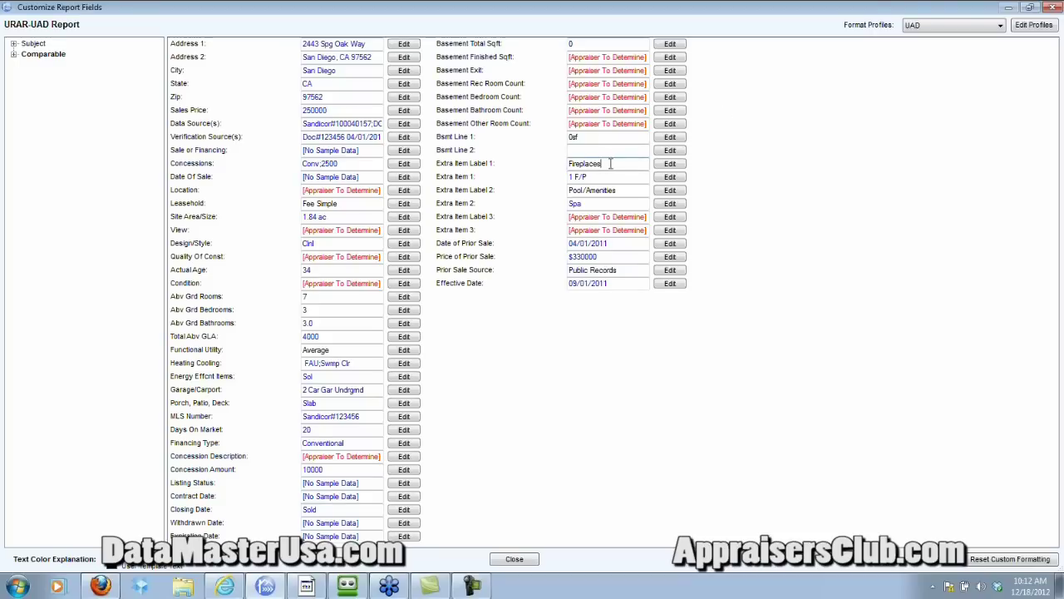
pyautogui.moveTo(614, 163); pyautogui.dragTo(516, 162)
# Step: Rename Extra Item Label 1 from 'Fireplaces' to 'Seller' and apply it to all forms
pyautogui.click(670, 163)
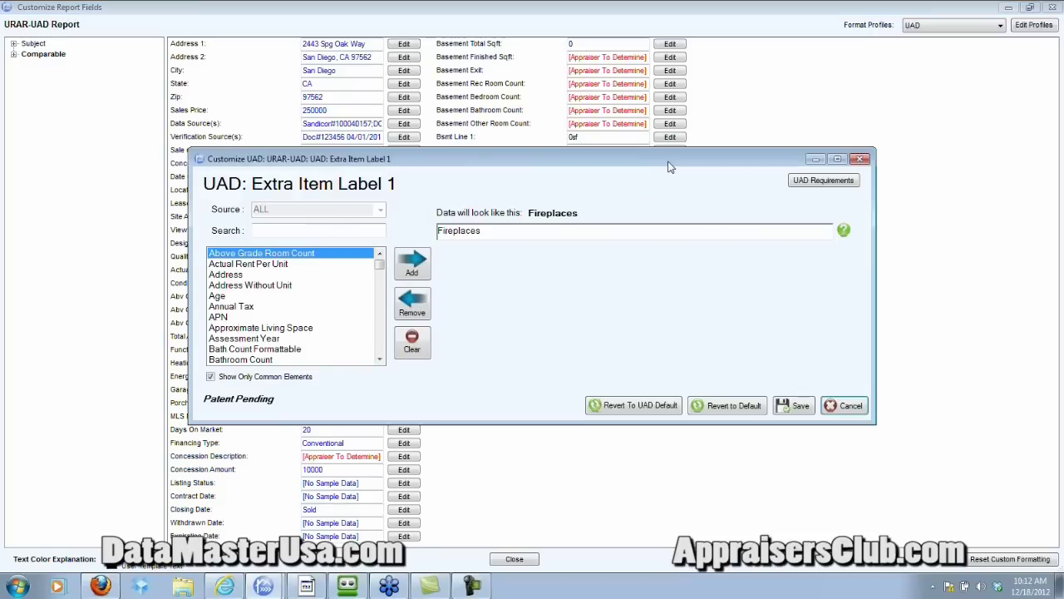
pyautogui.doubleClick(491, 232)
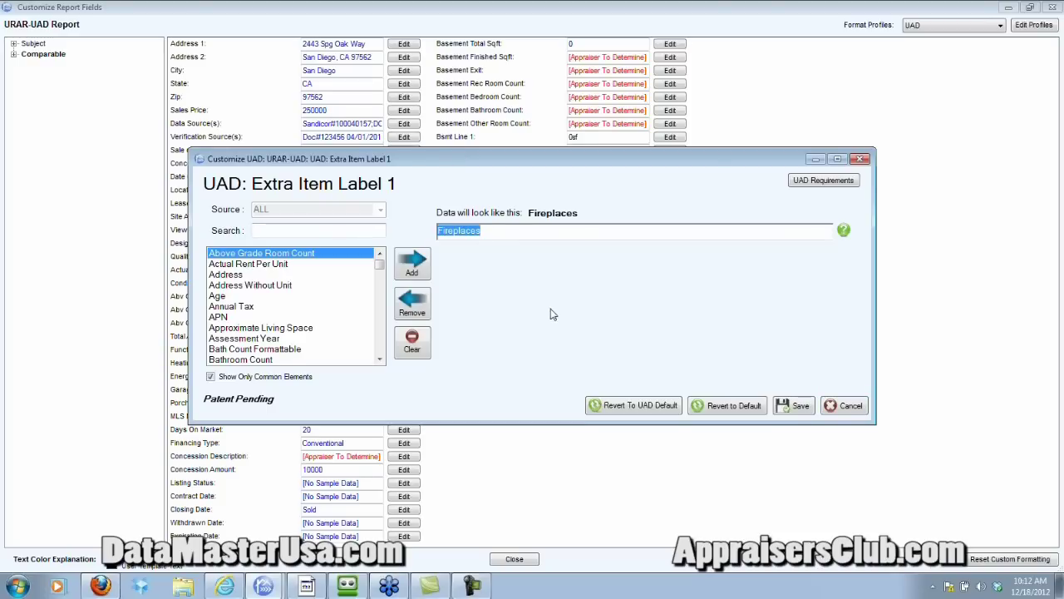
pyautogui.write('Seller')
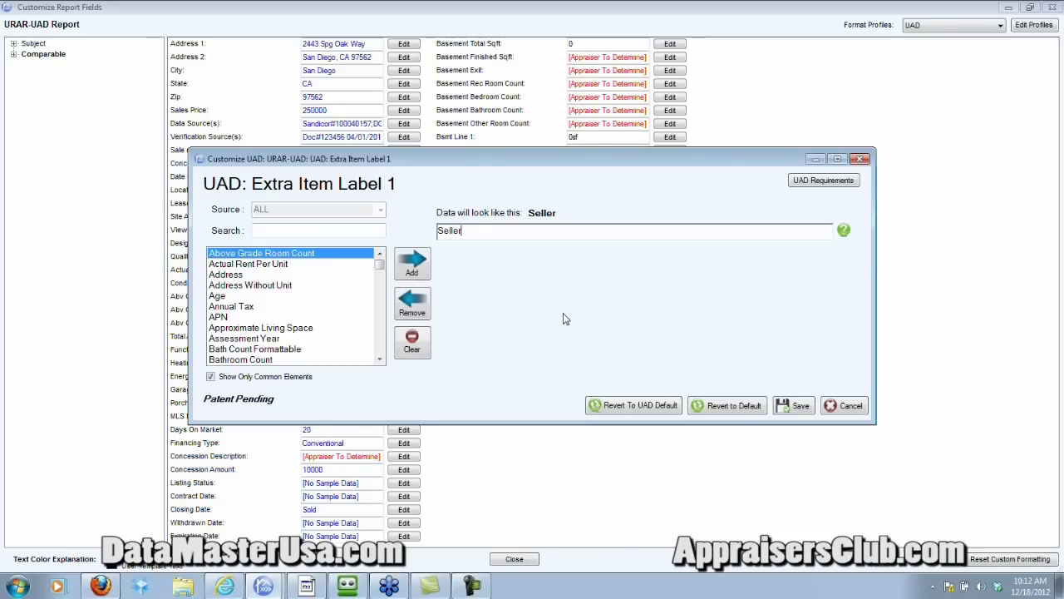
pyautogui.click(796, 405)
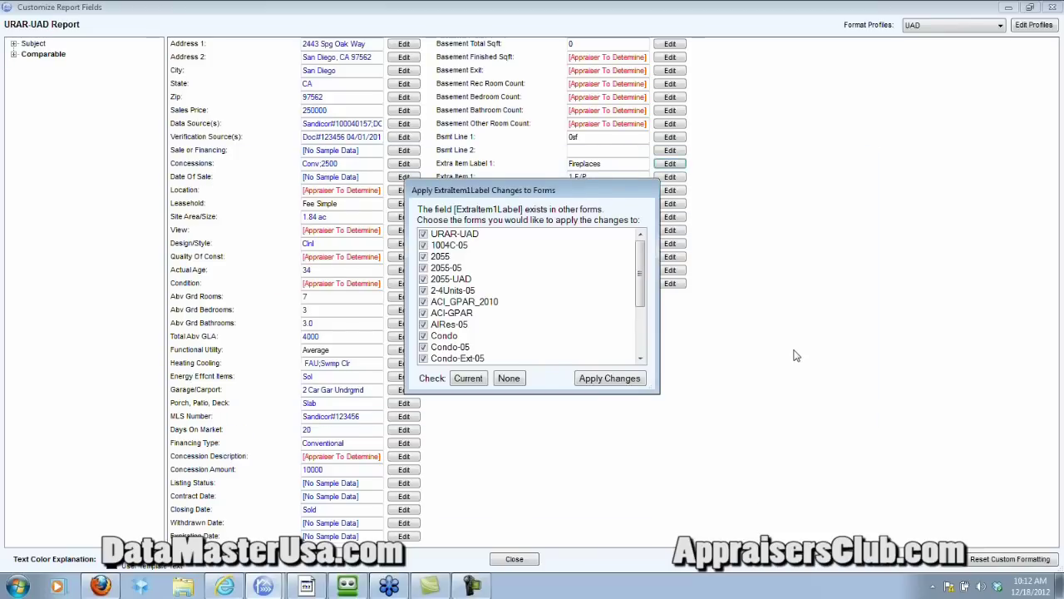
pyautogui.click(619, 382)
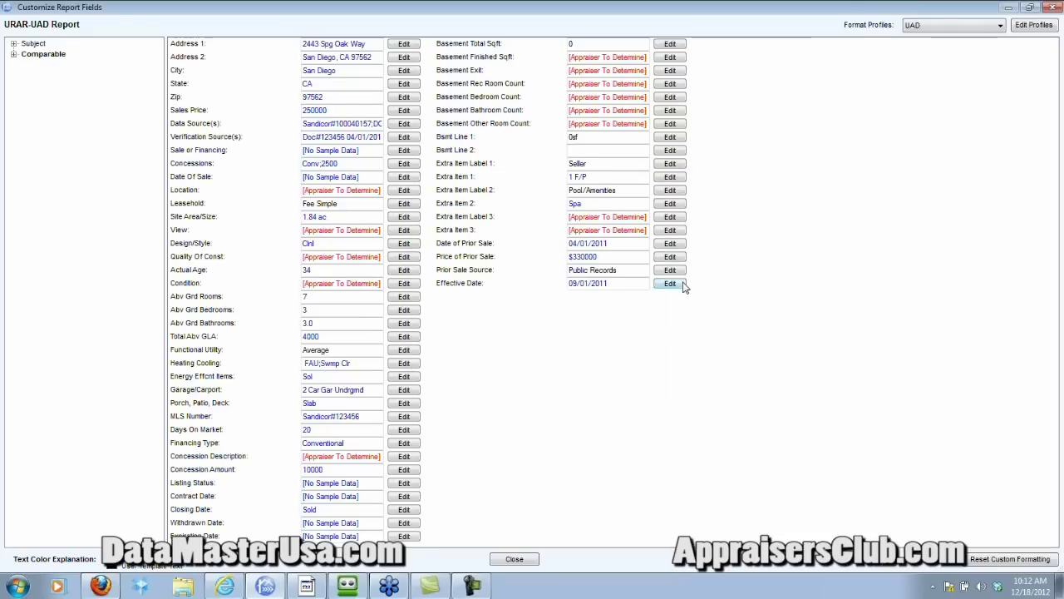
# Step: Replace Extra Item 1's Fireplace element with Seller Name and apply it to all forms
pyautogui.click(670, 177)
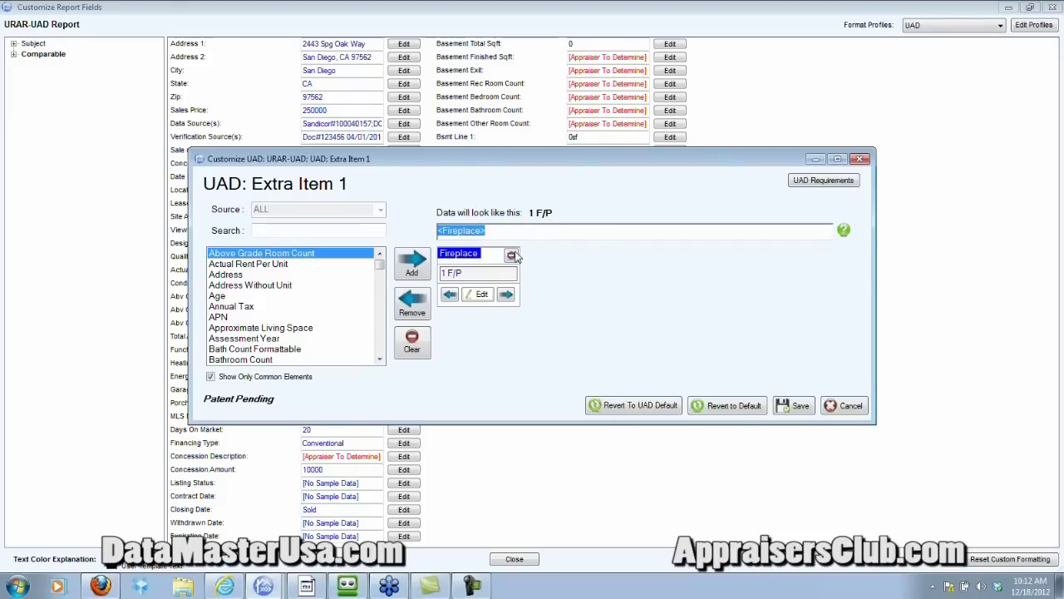
pyautogui.press('Delete')
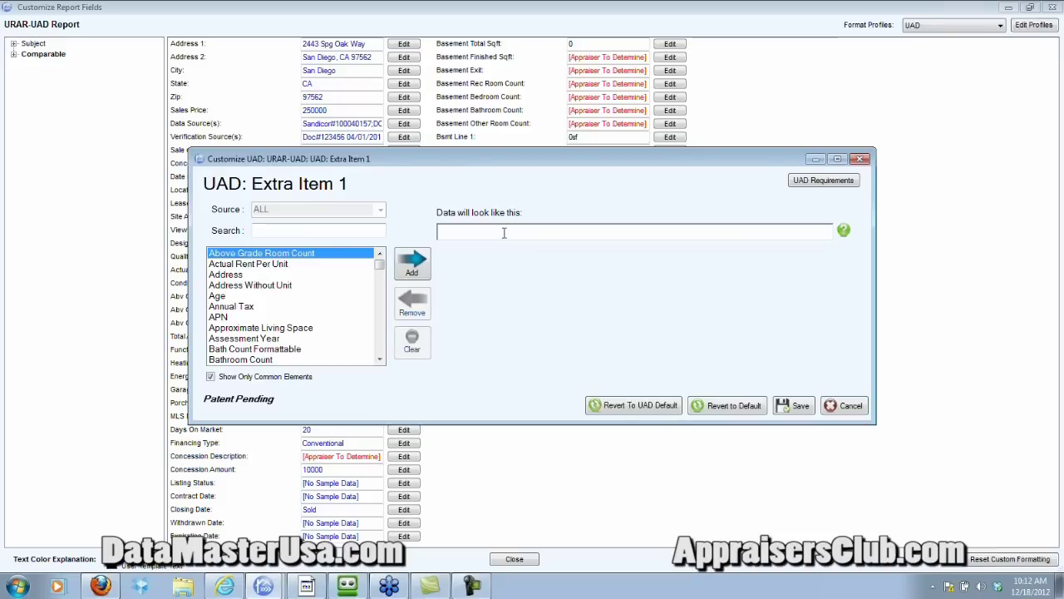
pyautogui.scroll(-1, 380, 270)
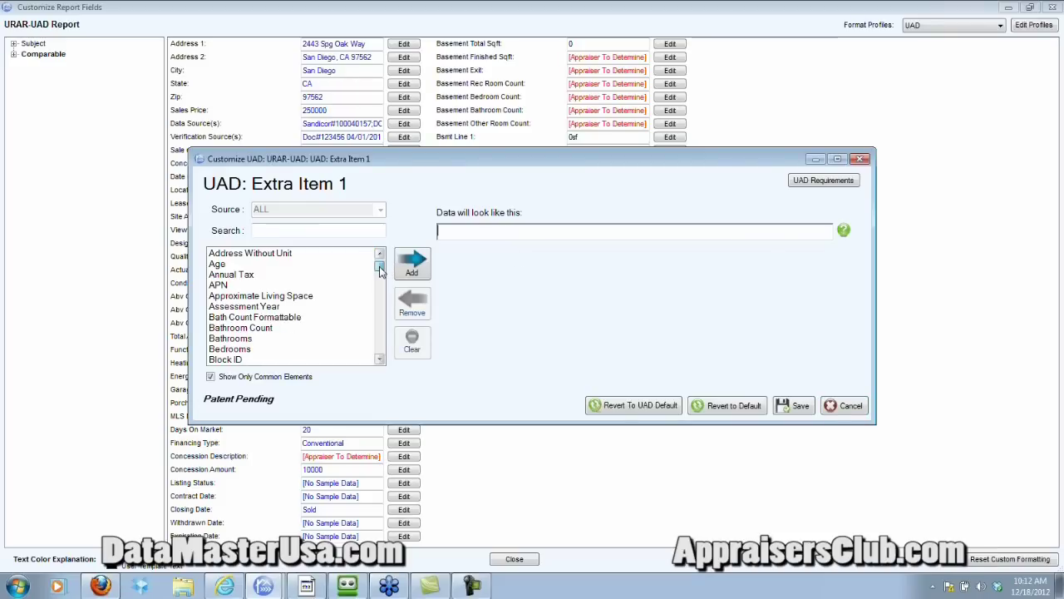
pyautogui.scroll(1, 380, 270)
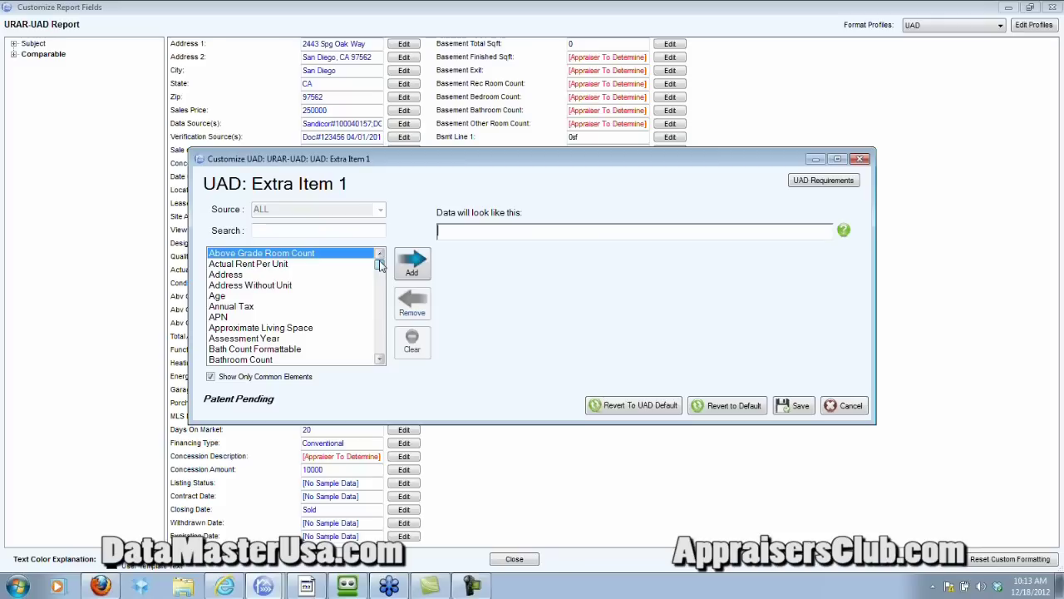
pyautogui.click(320, 231)
pyautogui.write('seller')
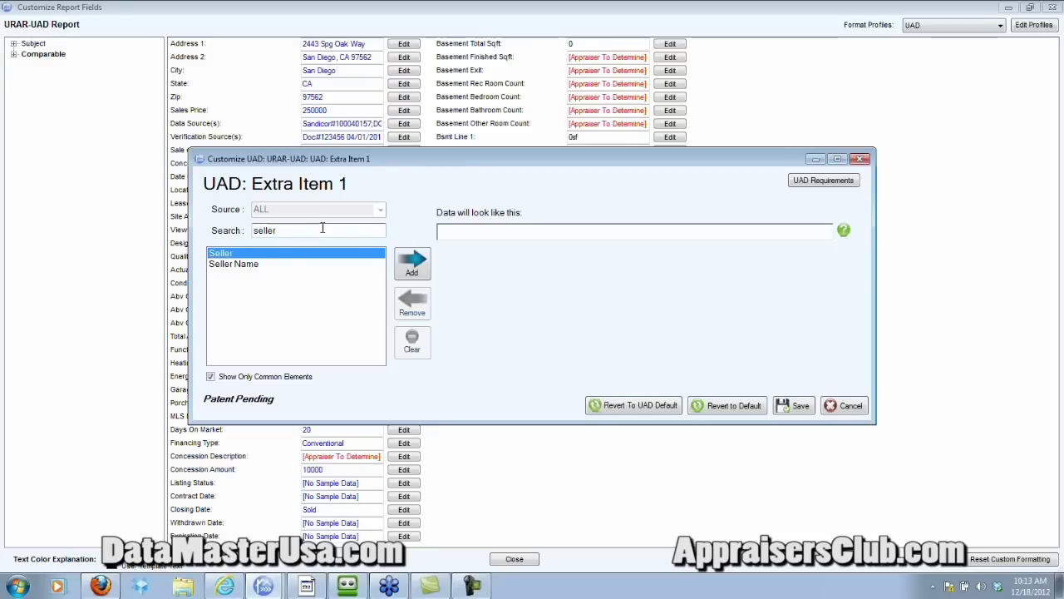
pyautogui.click(252, 263)
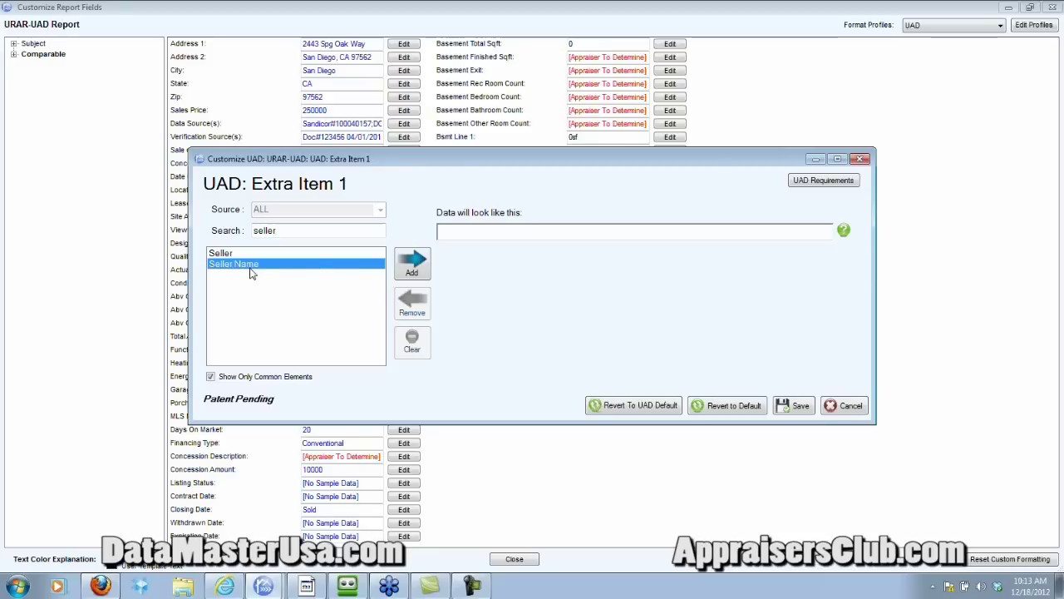
pyautogui.click(407, 272)
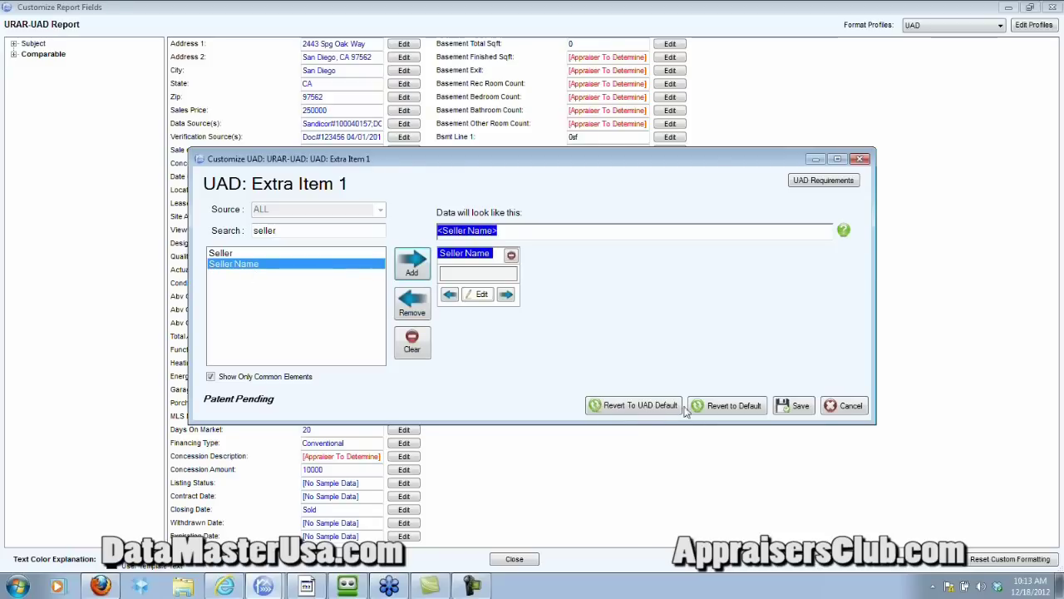
pyautogui.click(792, 405)
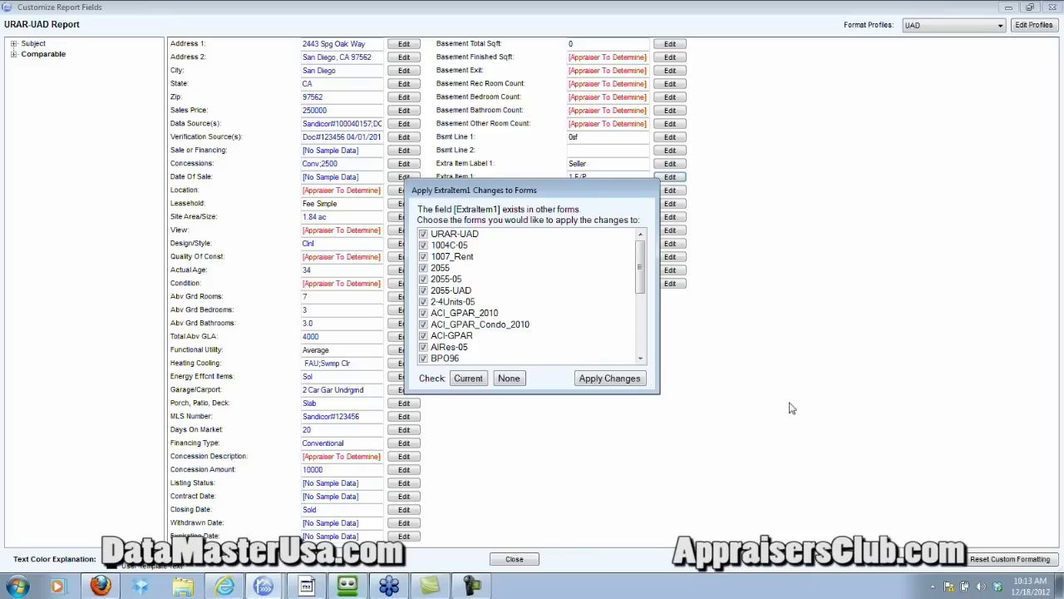
pyautogui.click(602, 383)
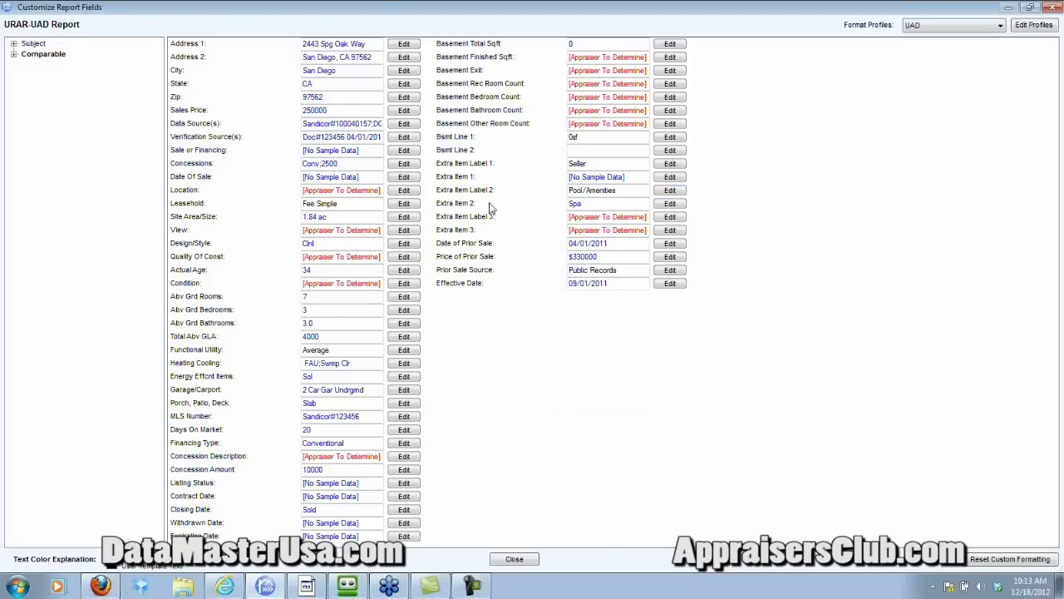
# Step: Change Extra Item Label 2 from 'Pool/Amenities' to 'Off Market Date' and apply it to all forms
pyautogui.click(670, 191)
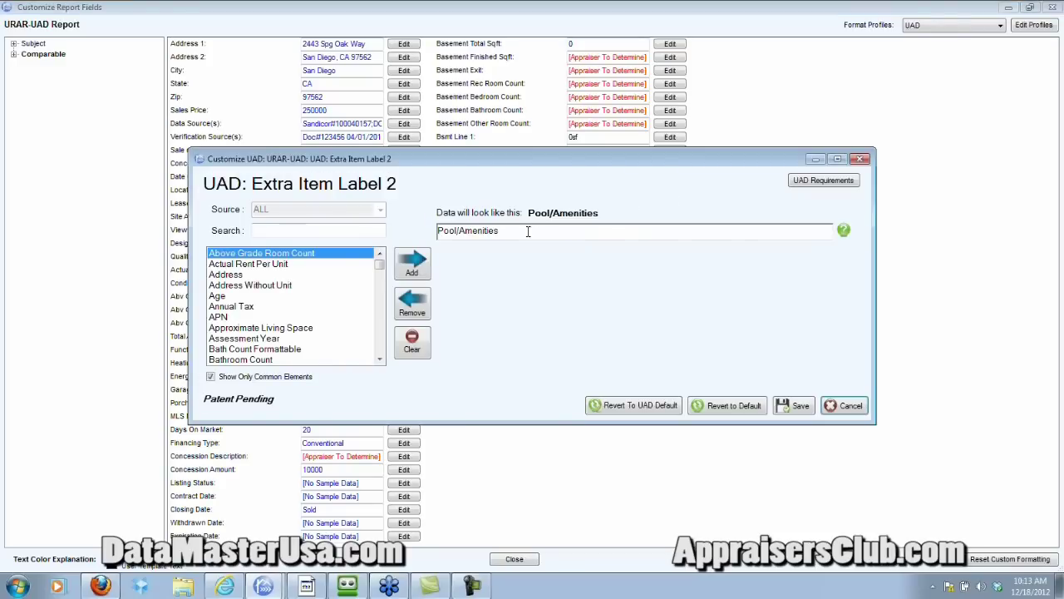
pyautogui.moveTo(536, 159); pyautogui.dragTo(462, 177)
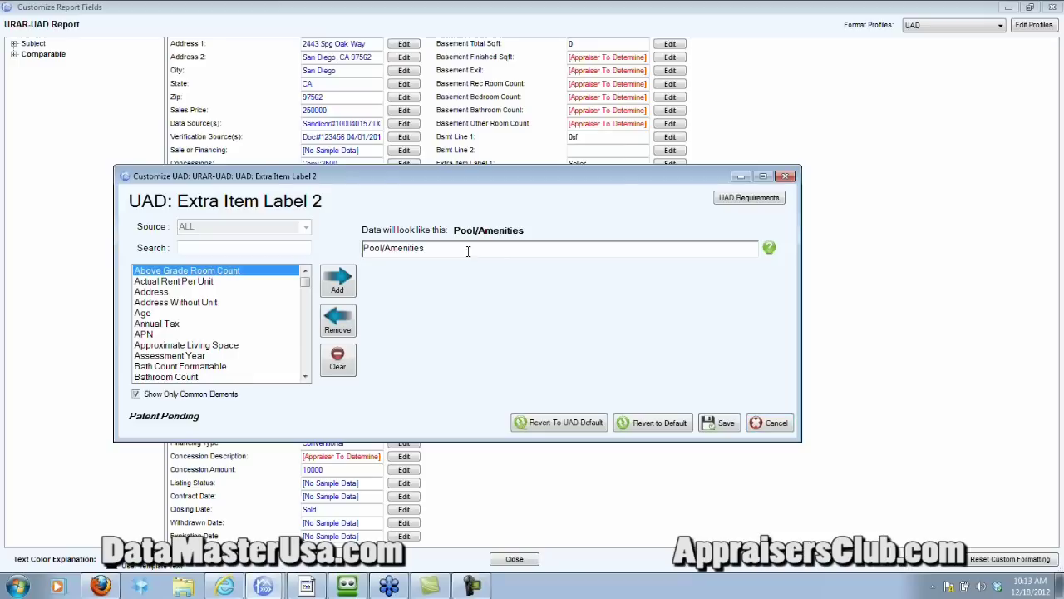
pyautogui.moveTo(469, 251); pyautogui.dragTo(363, 248)
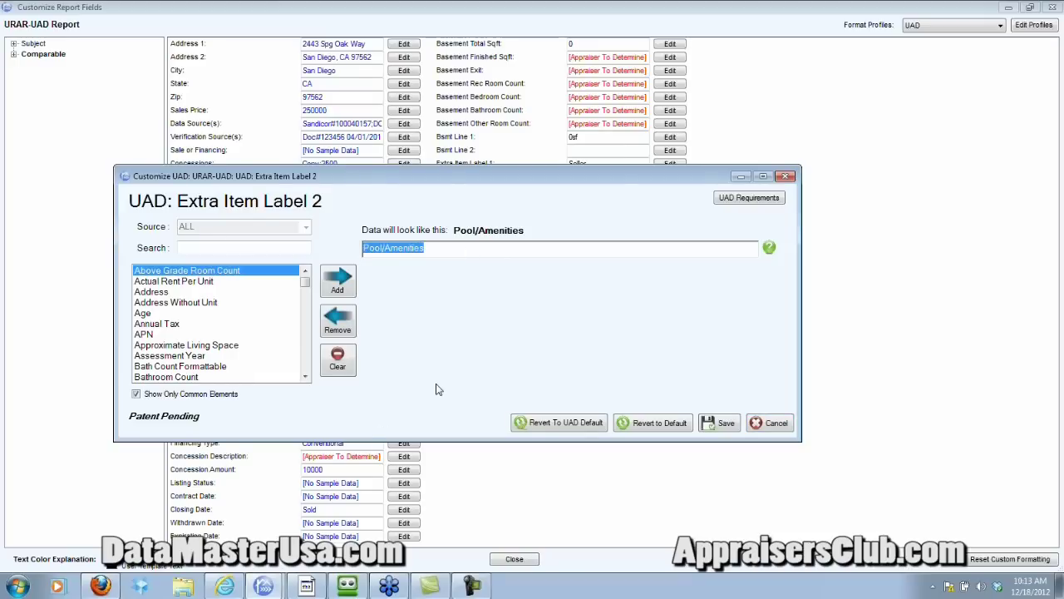
pyautogui.press('BackSpace')
pyautogui.write('Off Mar')
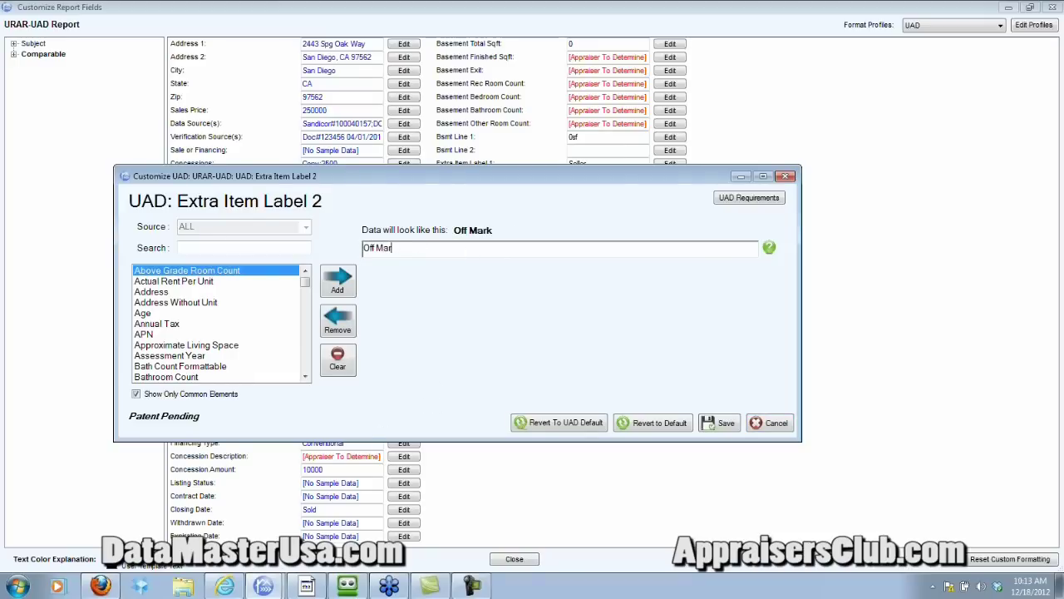
pyautogui.write('ket Date')
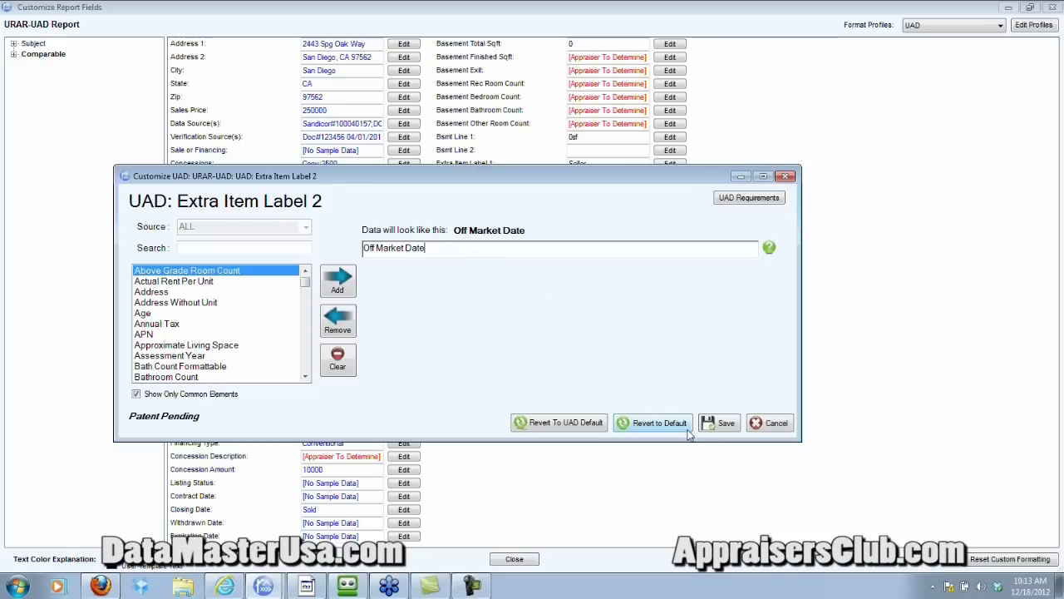
pyautogui.click(720, 425)
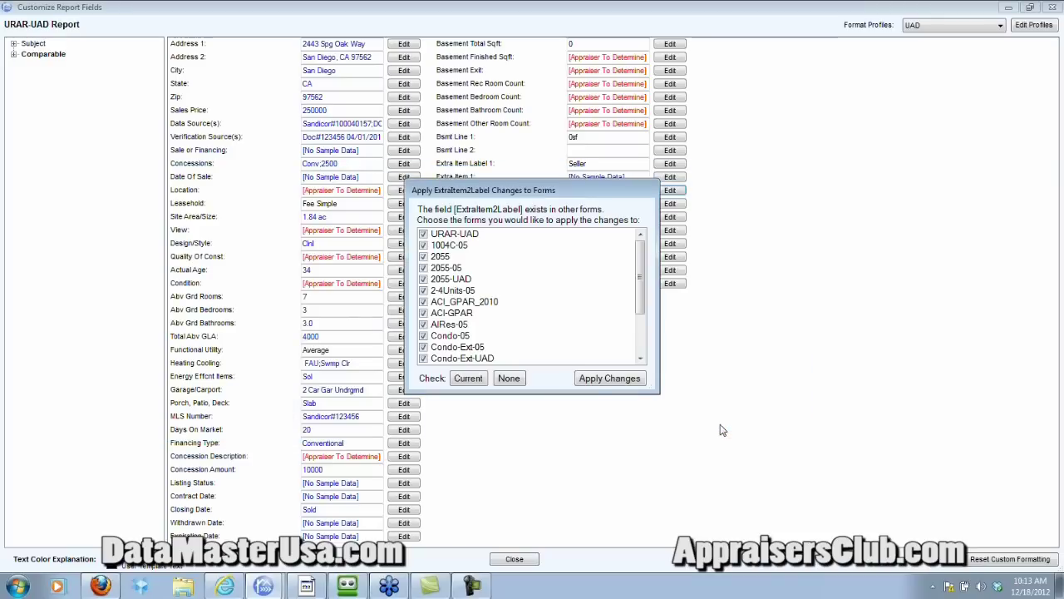
pyautogui.click(611, 378)
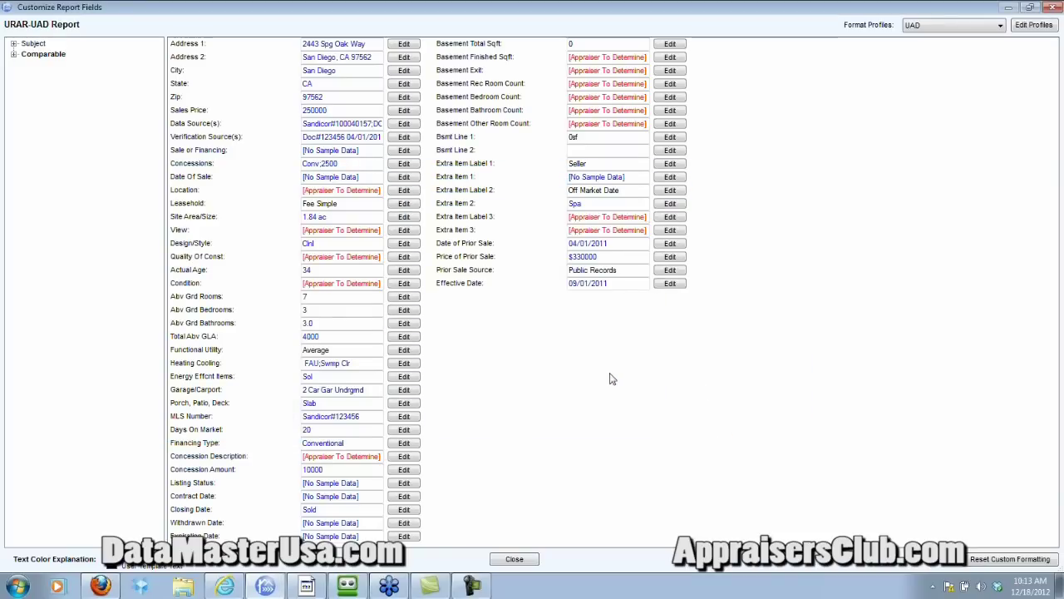
pyautogui.click(625, 204)
# Step: Clear Extra Item 2's Pool and Spa elements and map it to the Off Market Date field only
pyautogui.click(672, 204)
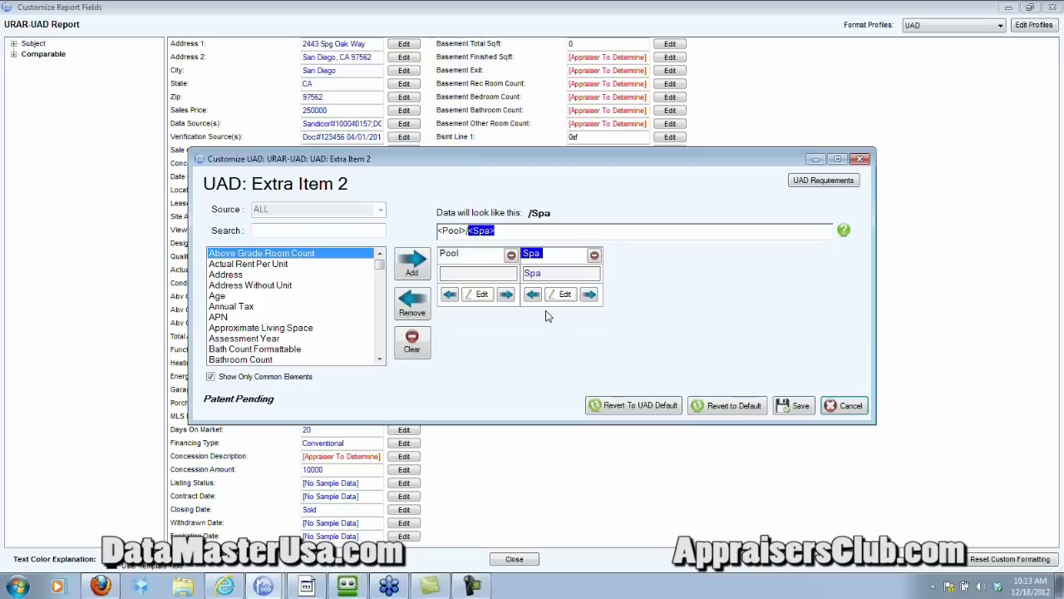
pyautogui.click(413, 344)
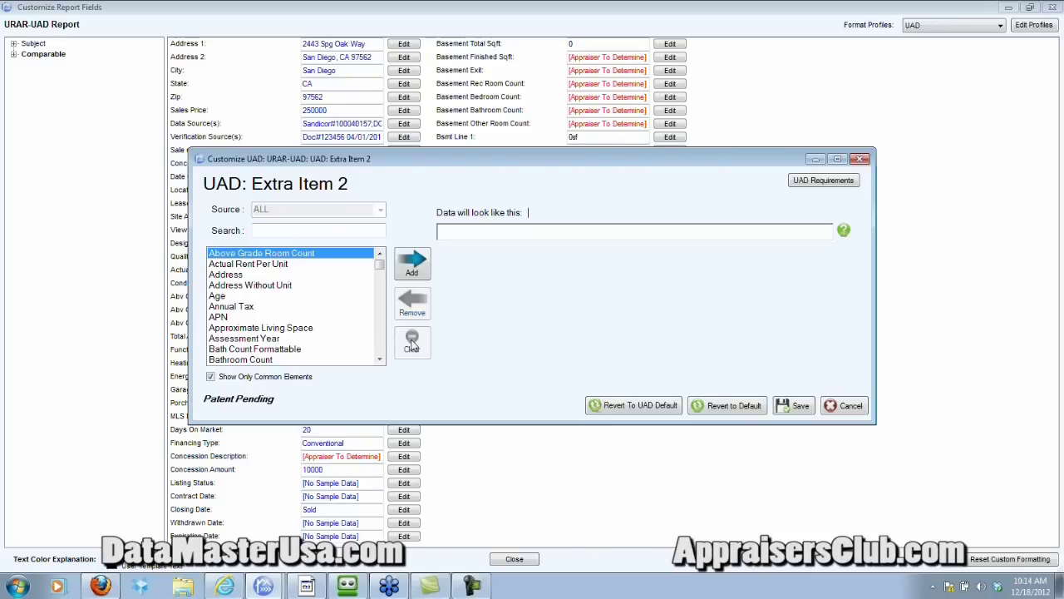
pyautogui.click(342, 230)
pyautogui.write('off')
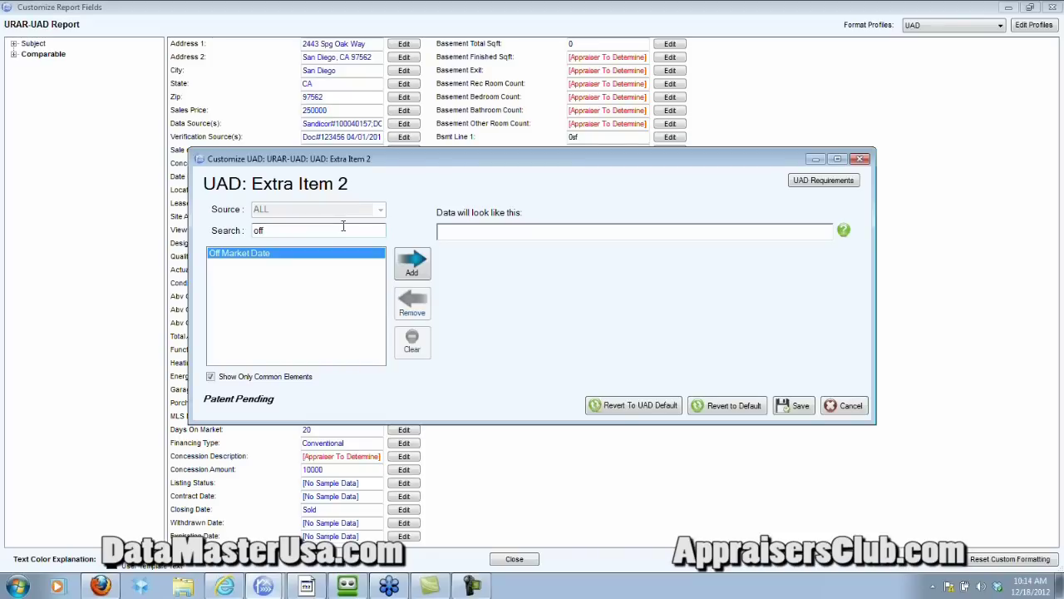
pyautogui.doubleClick(288, 261)
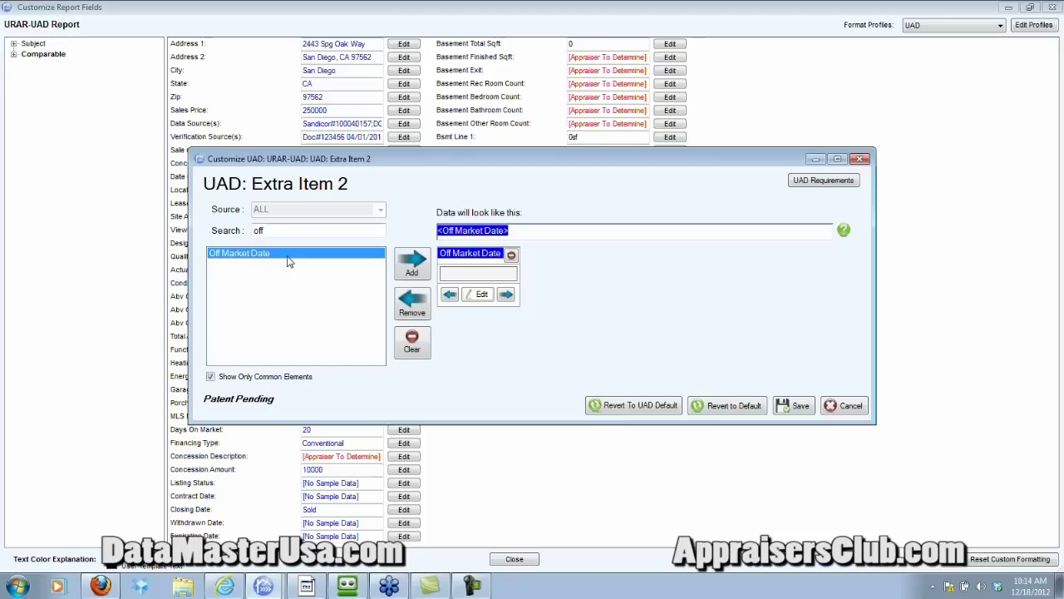
pyautogui.click(481, 295)
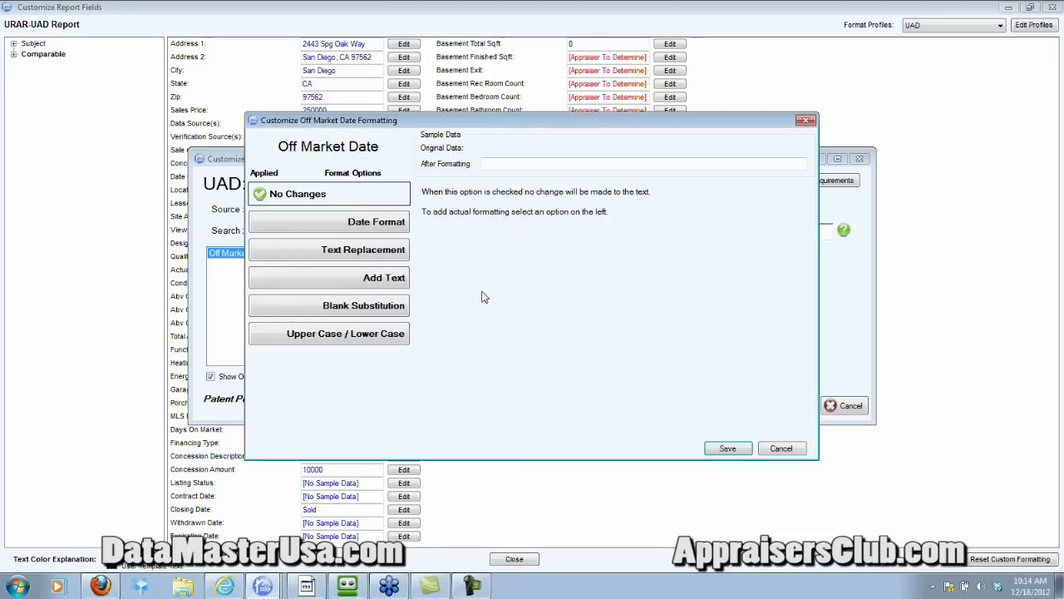
# Step: Give Extra Item 2's Off Market Date the MM/dd/yyyy format, save it, and apply to all forms
pyautogui.click(362, 226)
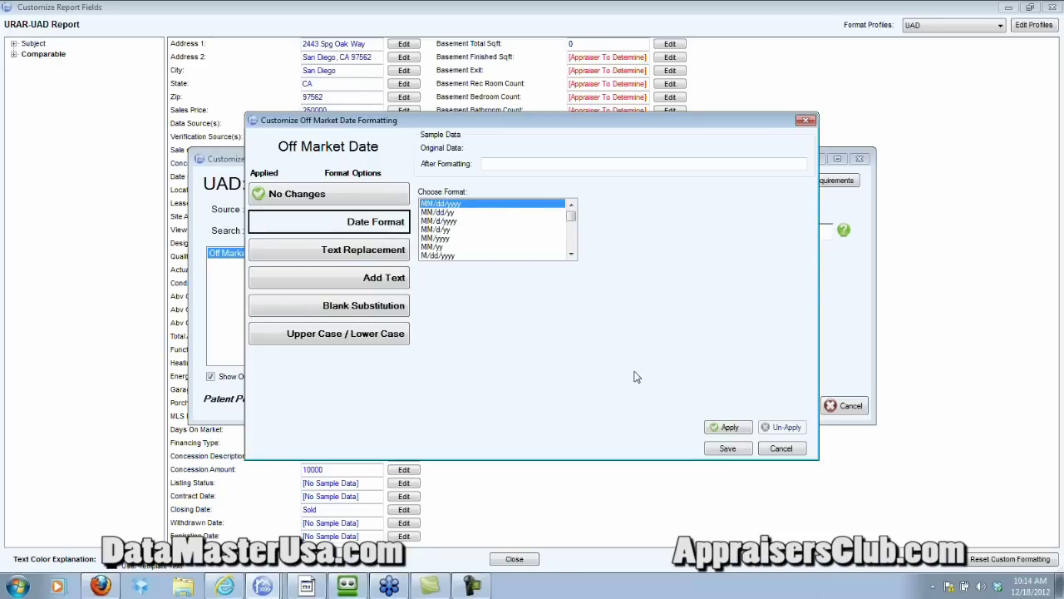
pyautogui.click(728, 429)
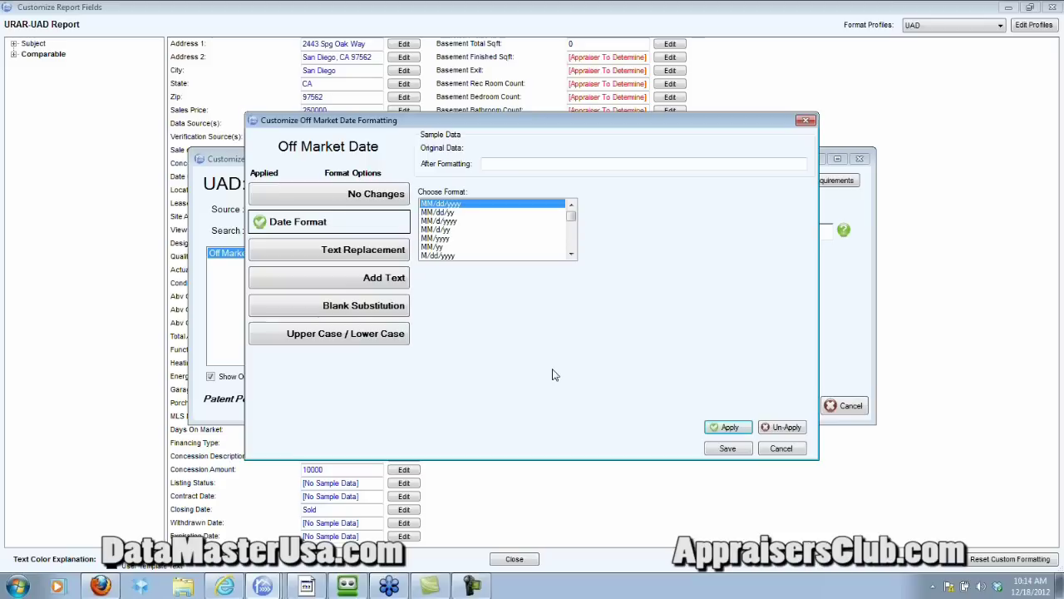
pyautogui.click(740, 449)
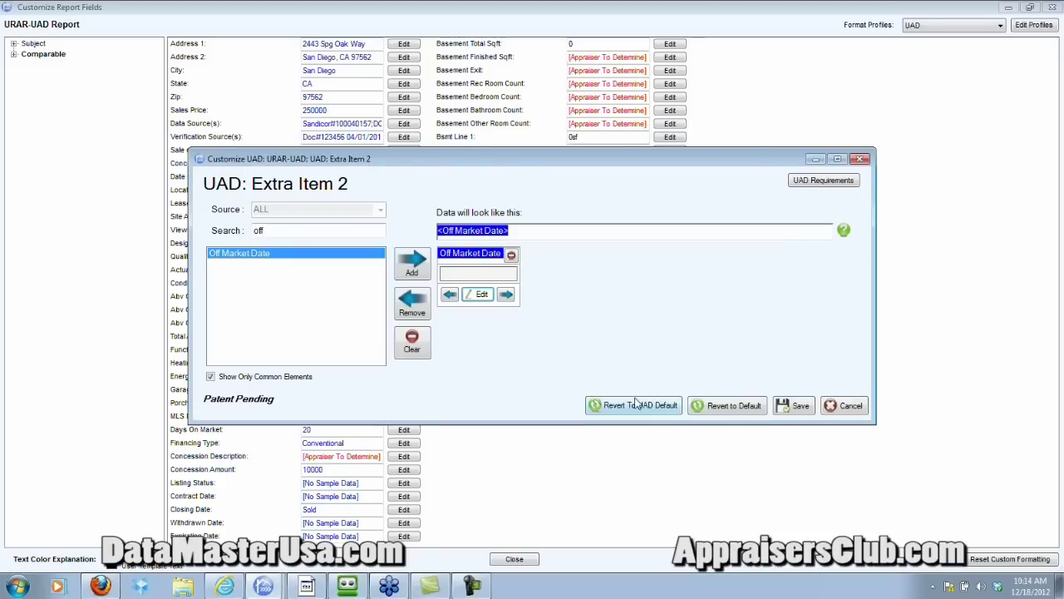
pyautogui.click(803, 409)
pyautogui.click(602, 377)
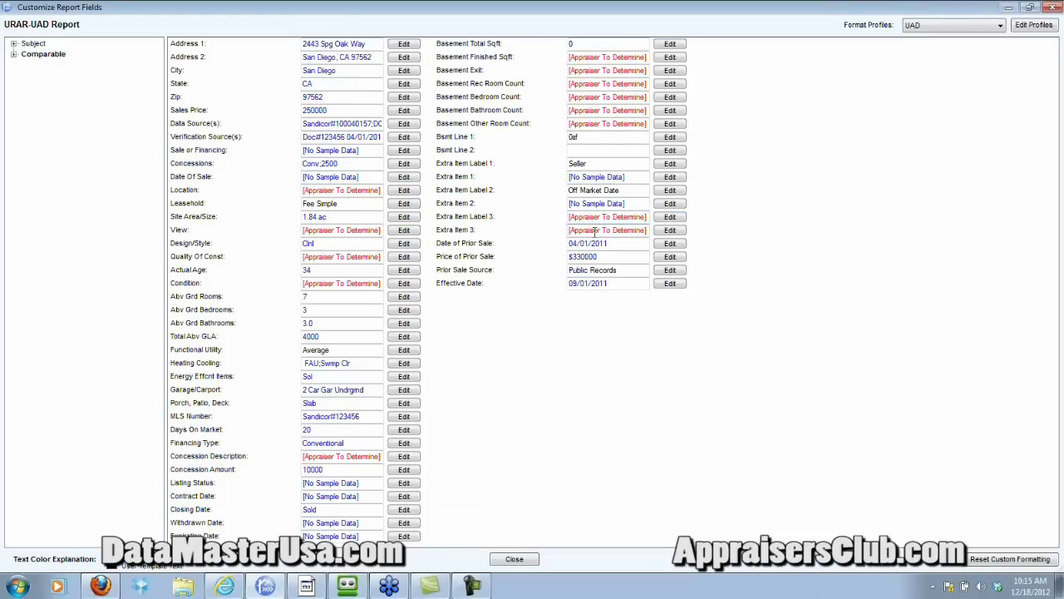
# Step: Replace Extra Item Label 3's 'Appraiser To Determine' with 'Listing Type' on all forms
pyautogui.click(671, 217)
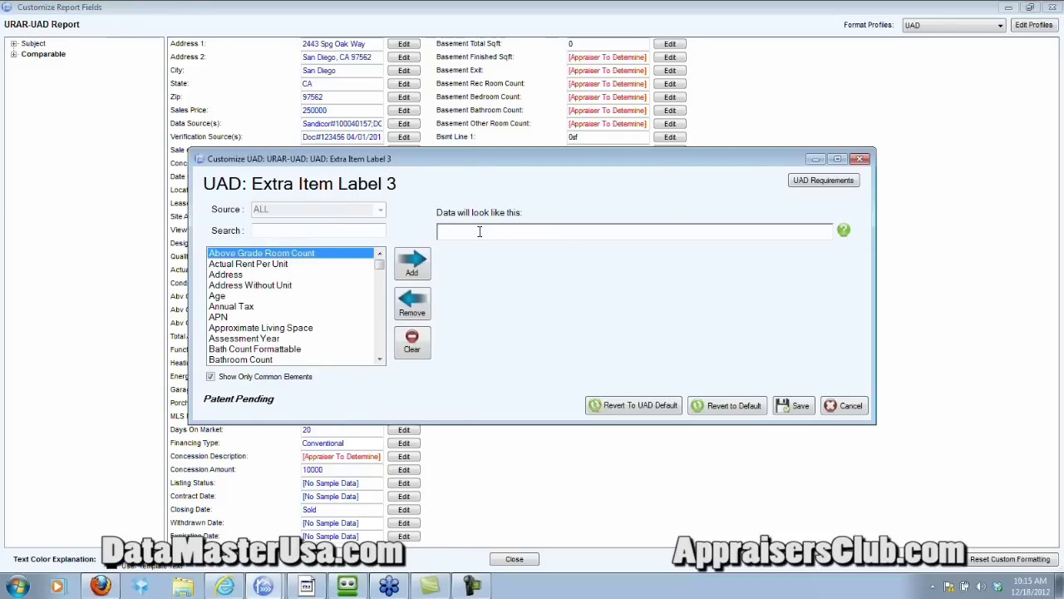
pyautogui.write('Listing Type')
pyautogui.click(790, 406)
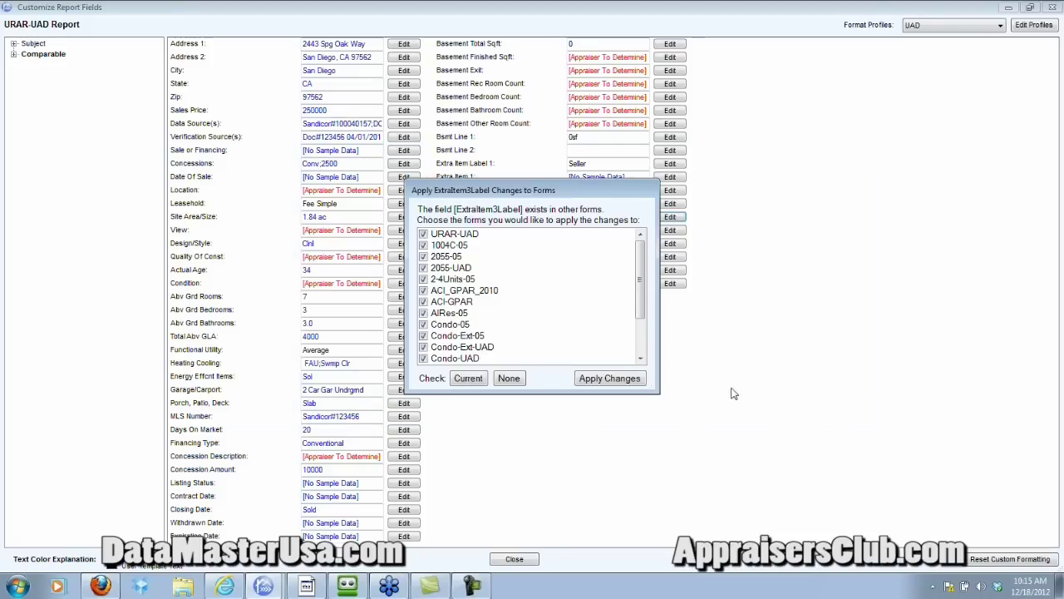
pyautogui.click(594, 379)
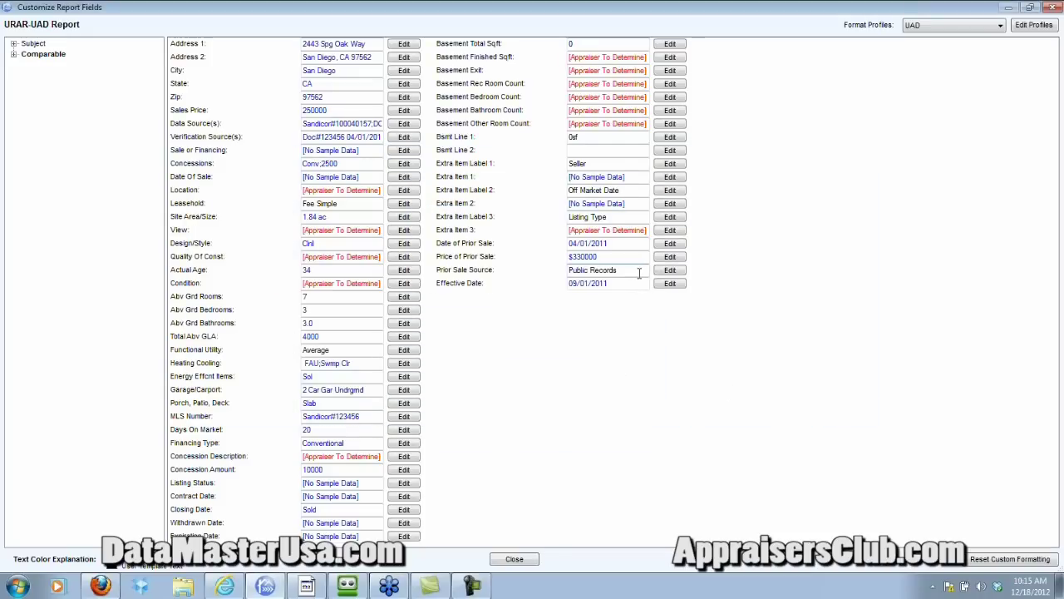
# Step: In Extra Item 3's mapping, search the fields for 'list', then change the search to 'fin'
pyautogui.click(670, 231)
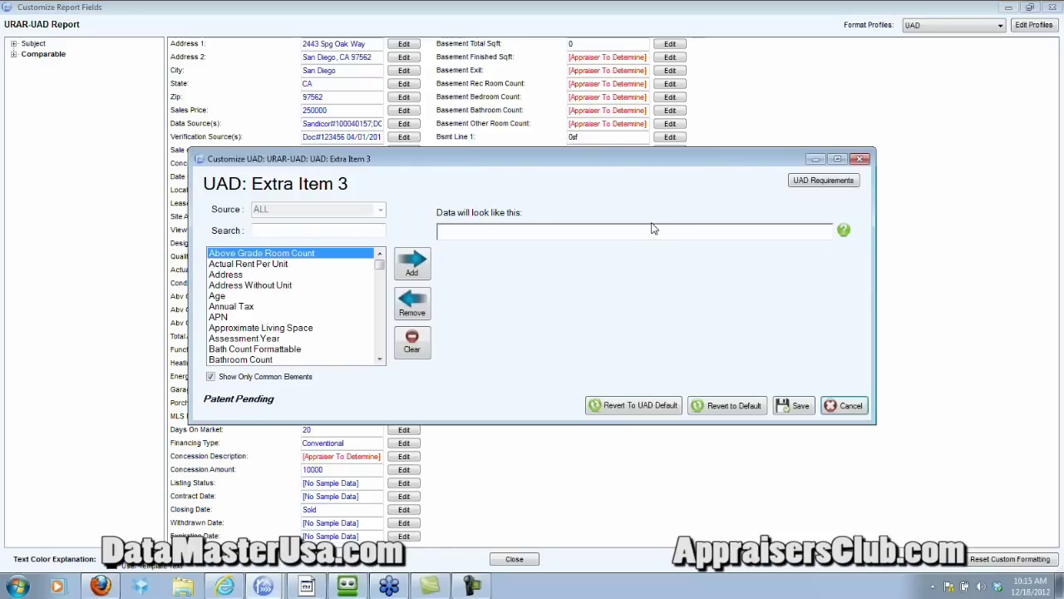
pyautogui.click(338, 228)
pyautogui.write('list')
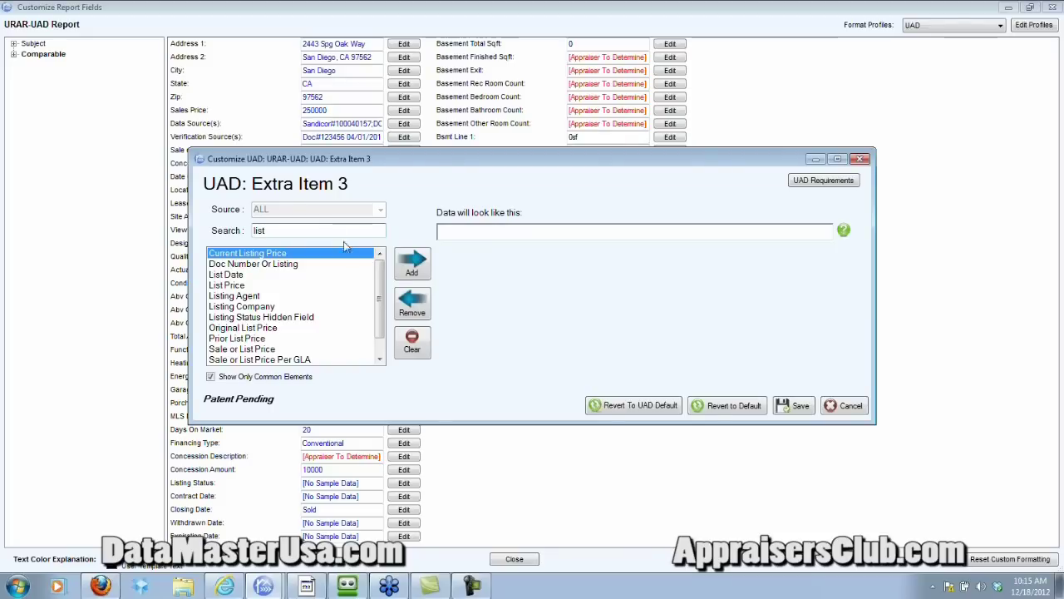
pyautogui.moveTo(378, 289); pyautogui.dragTo(377, 306)
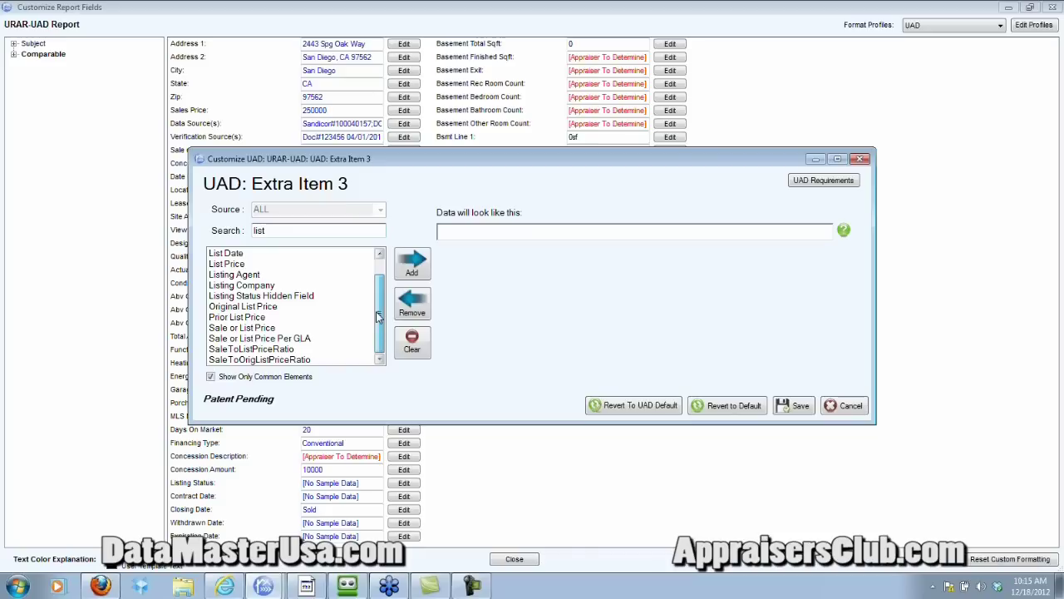
pyautogui.moveTo(379, 317); pyautogui.dragTo(380, 284)
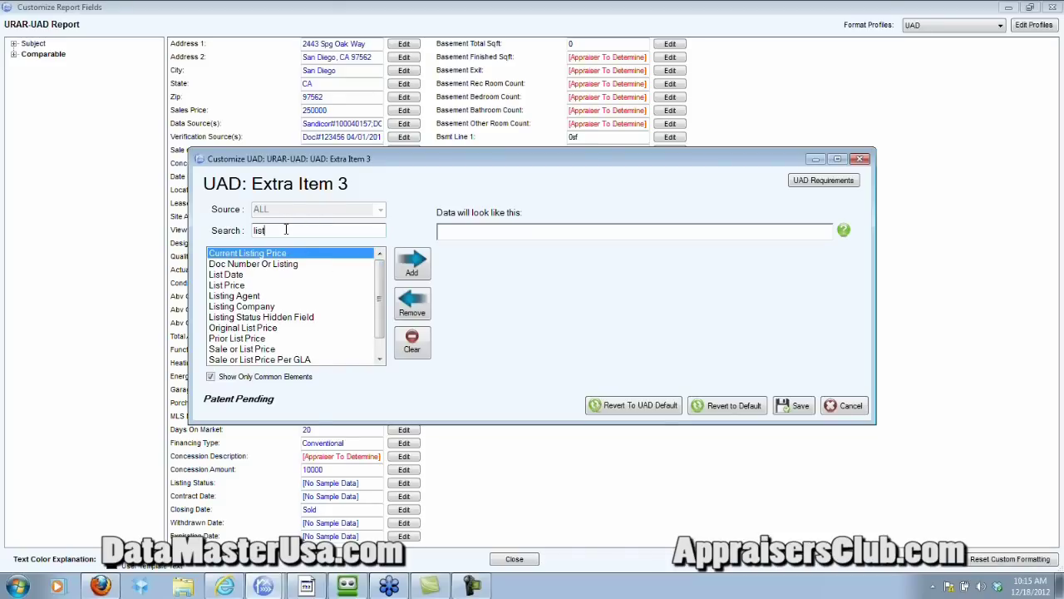
pyautogui.moveTo(286, 230); pyautogui.dragTo(206, 221)
pyautogui.write('fin')
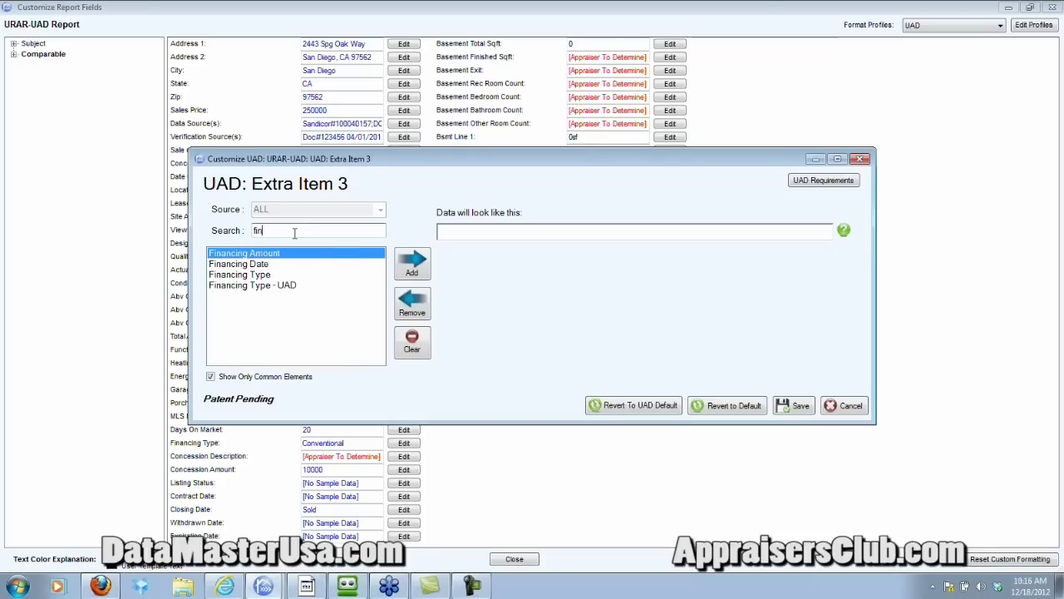
# Step: Map Extra Item 3 to Financing Type - UAD and apply it to the forms, showing Conventional
pyautogui.click(271, 276)
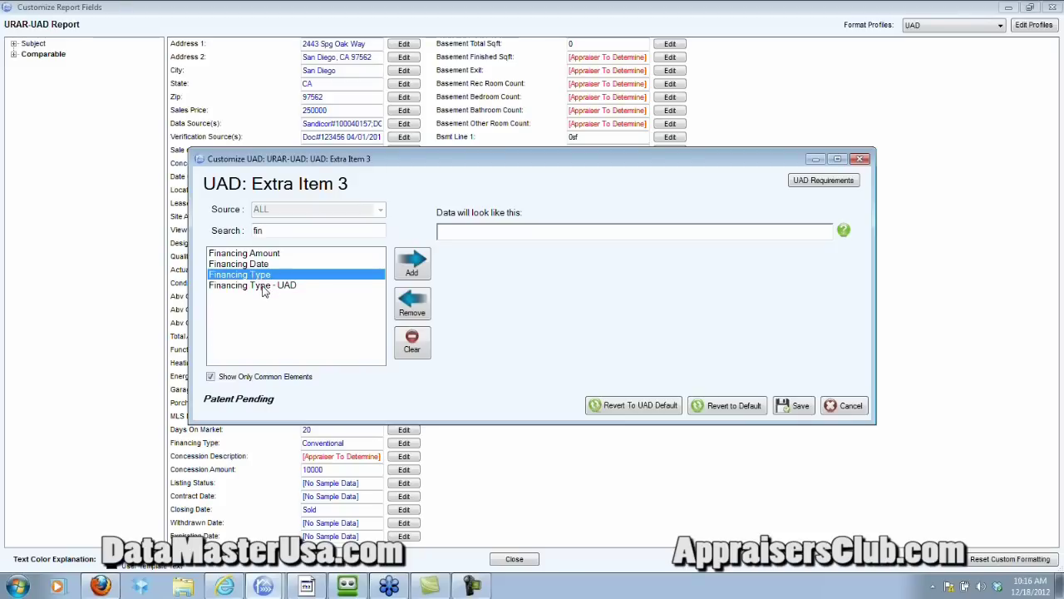
pyautogui.click(263, 285)
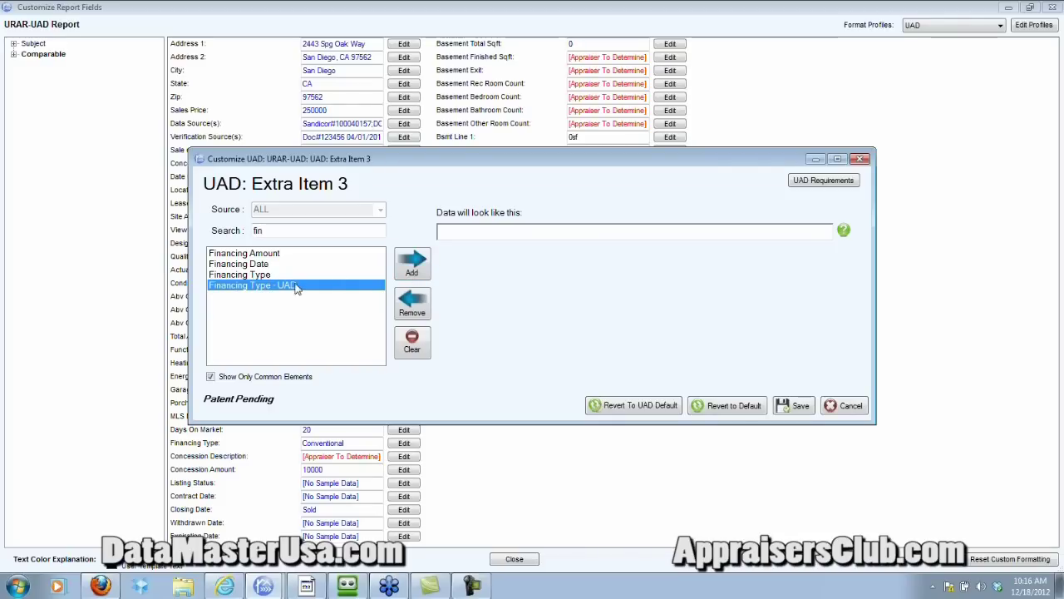
pyautogui.click(412, 264)
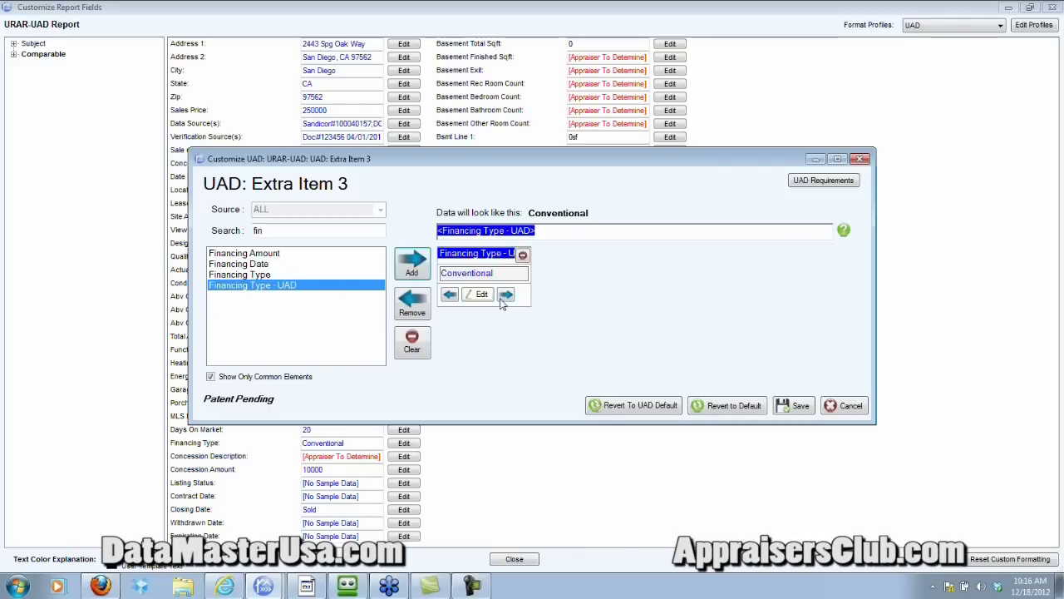
pyautogui.click(798, 406)
pyautogui.click(612, 378)
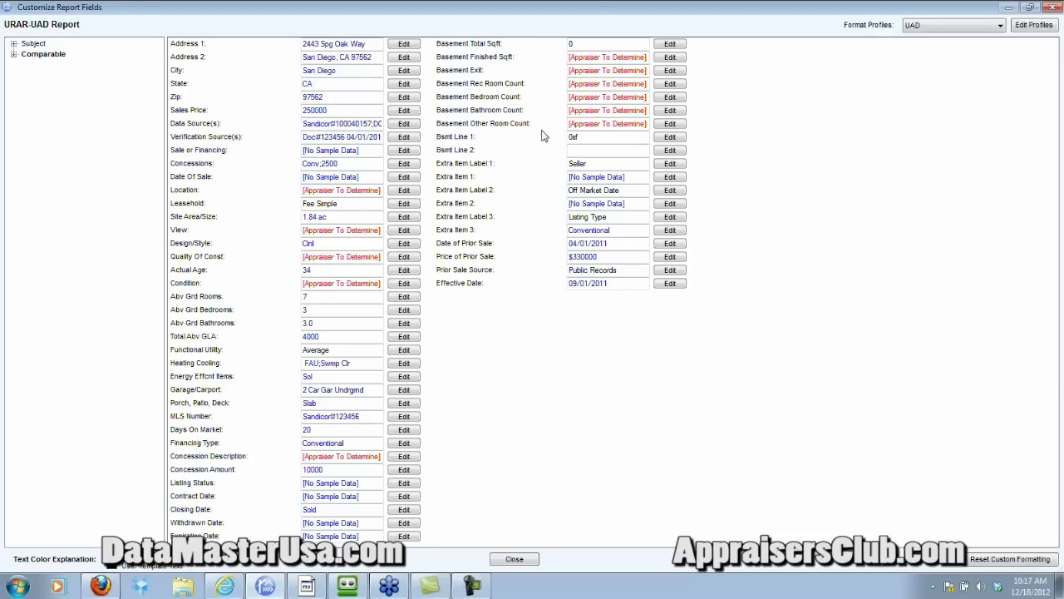
# Step: Replace the Porch, Patio, Deck format's Patio element with the text 'Porch/Patio' followed by the Pool element
pyautogui.click(404, 403)
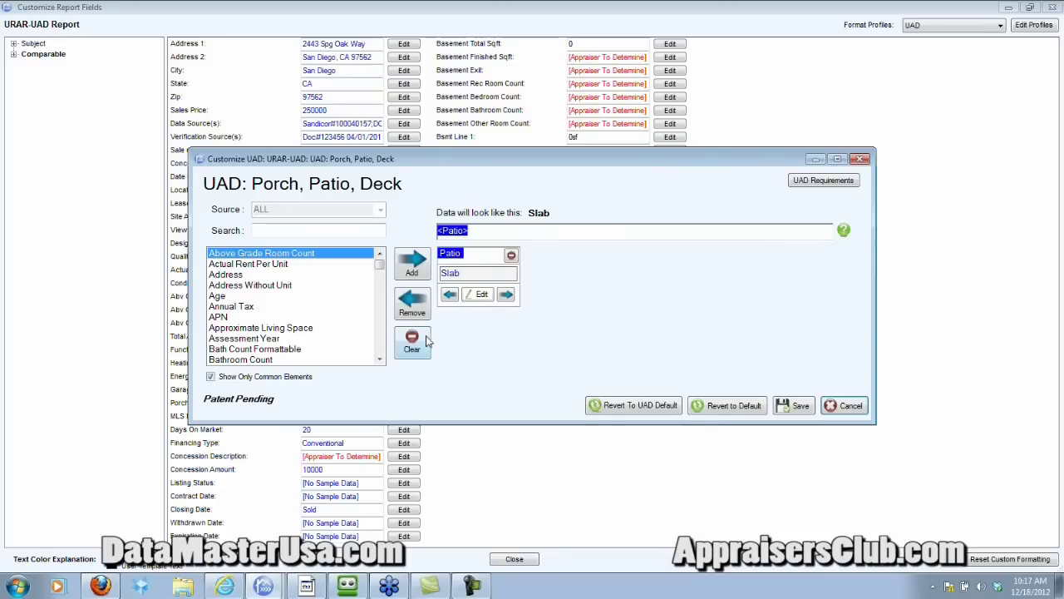
pyautogui.click(511, 255)
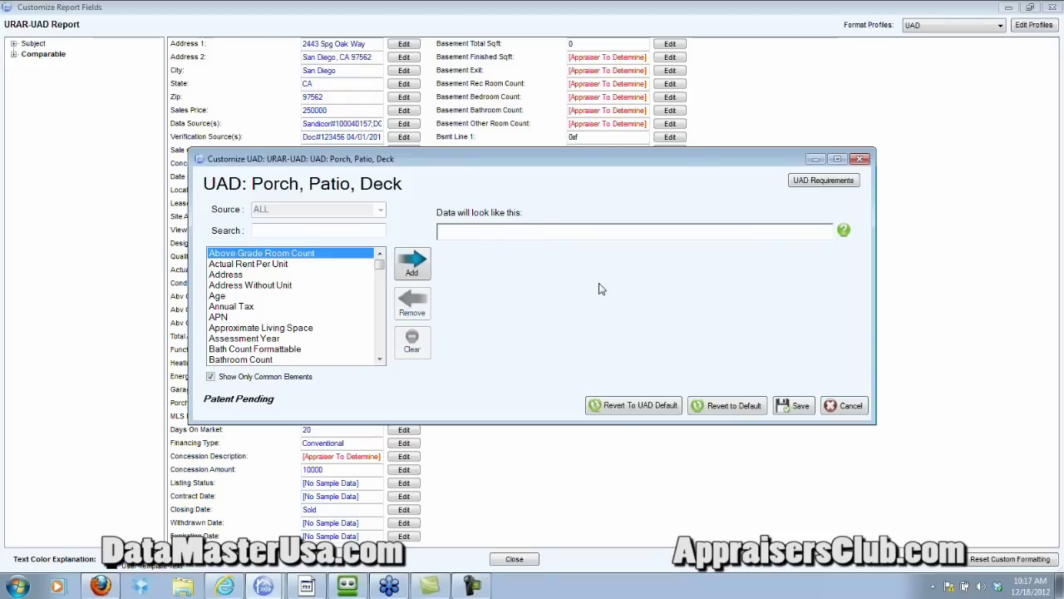
pyautogui.write('Porch')
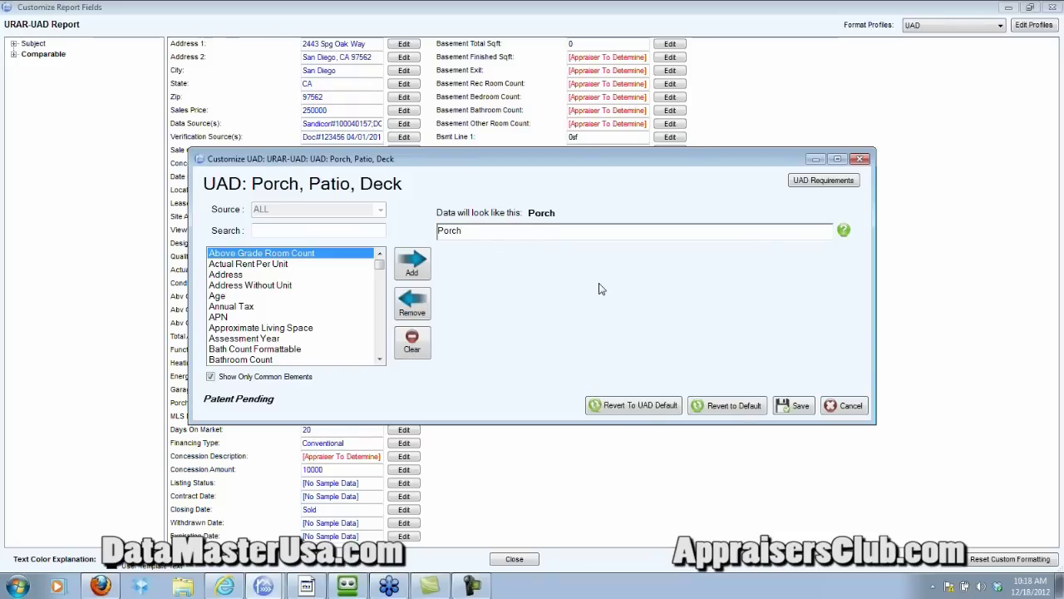
pyautogui.write('/Patio')
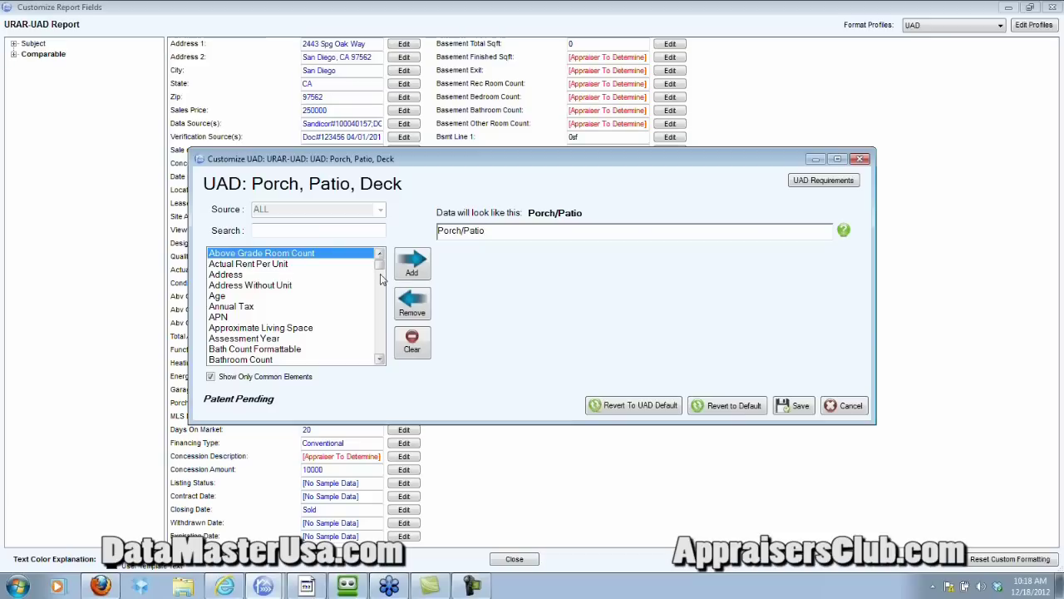
pyautogui.moveTo(382, 266); pyautogui.dragTo(380, 319)
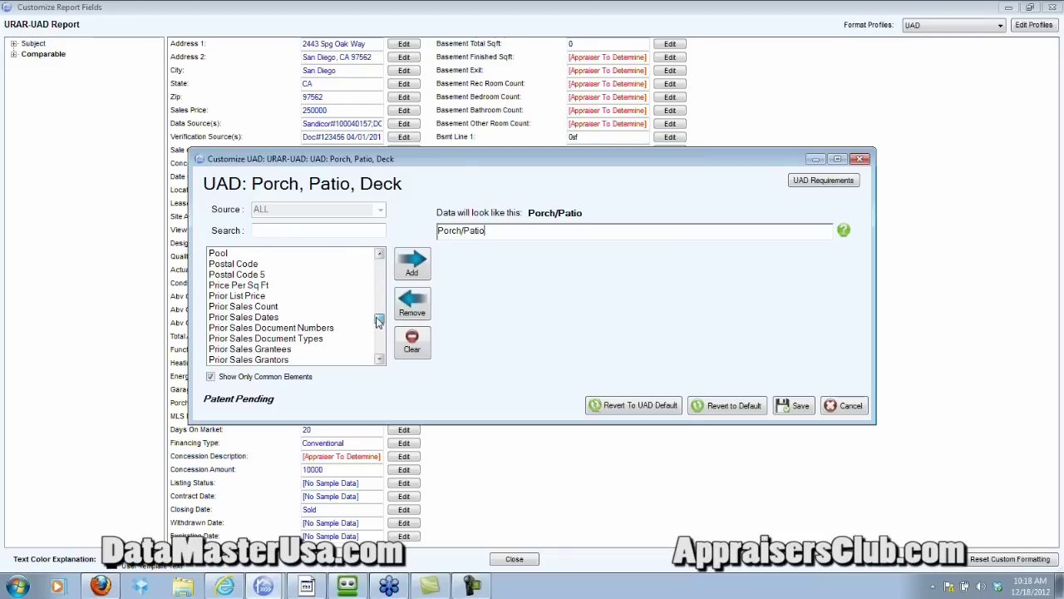
pyautogui.click(217, 254)
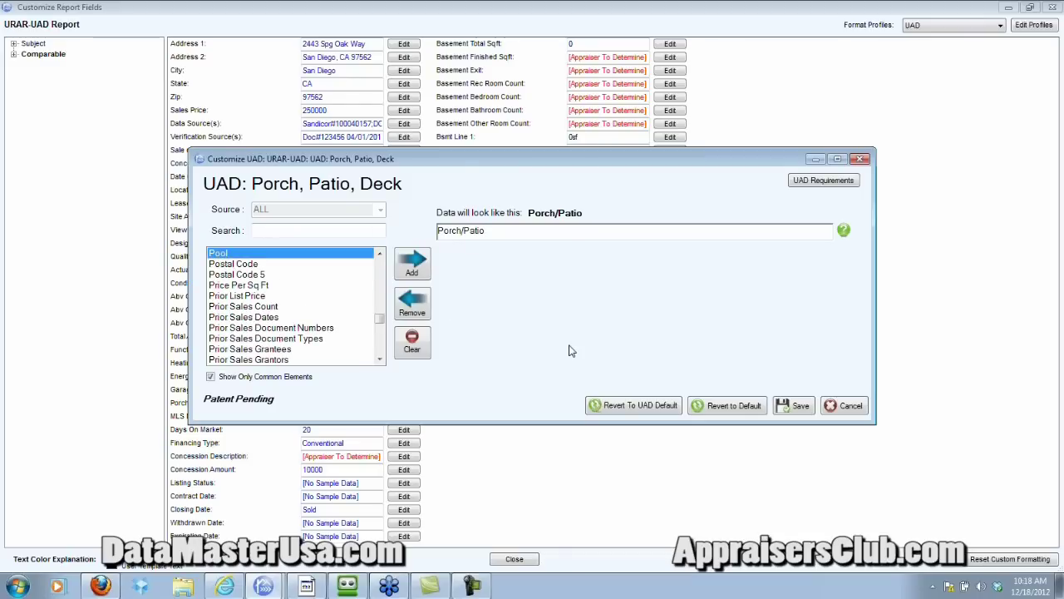
pyautogui.click(413, 267)
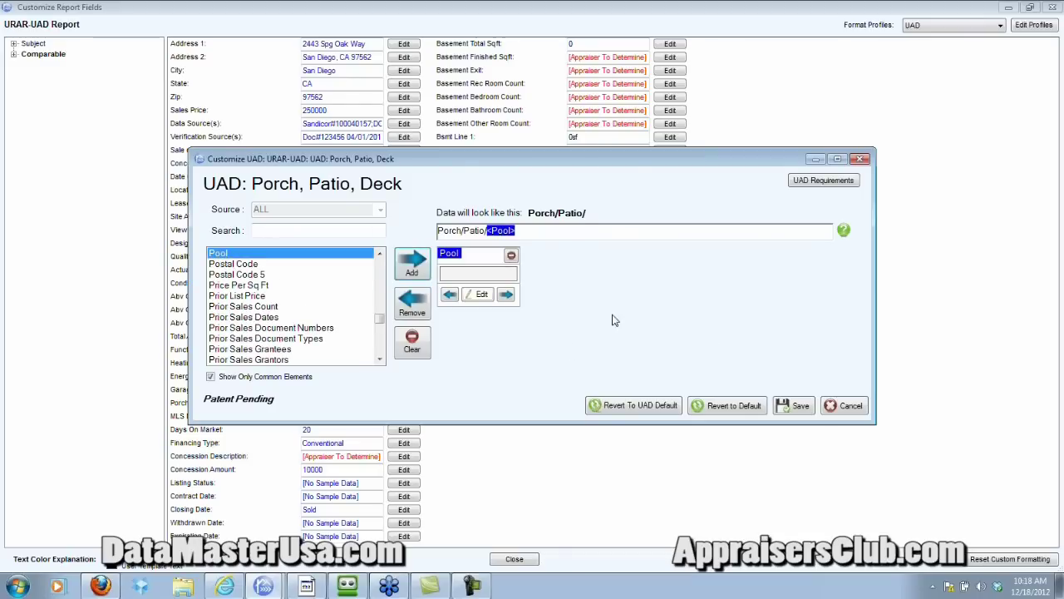
# Step: Set the Pool element to Text Replacement formatting and import the replacement rows from ExtraItem2
pyautogui.click(483, 295)
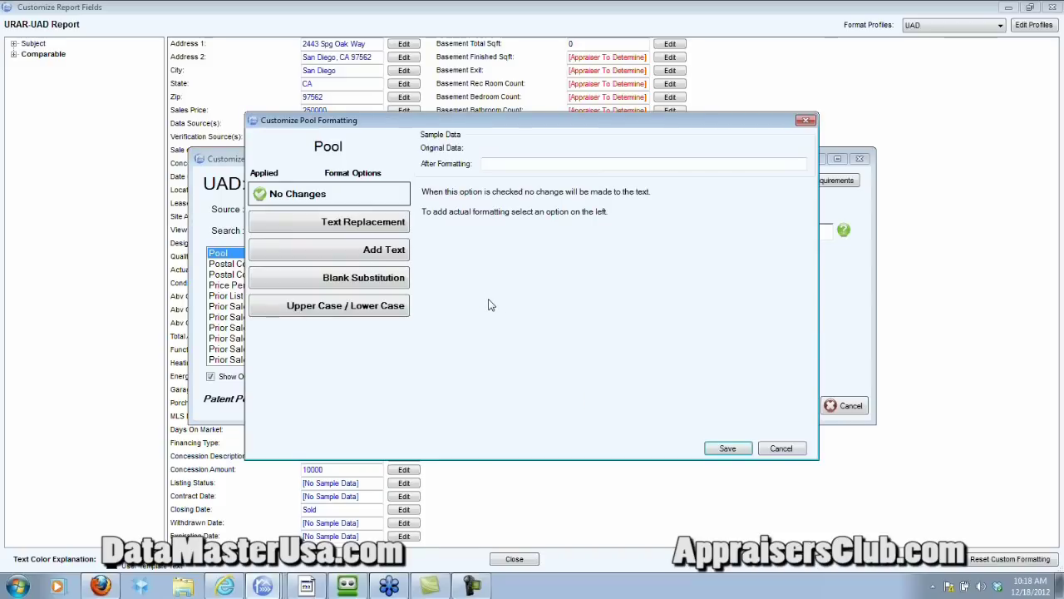
pyautogui.click(332, 226)
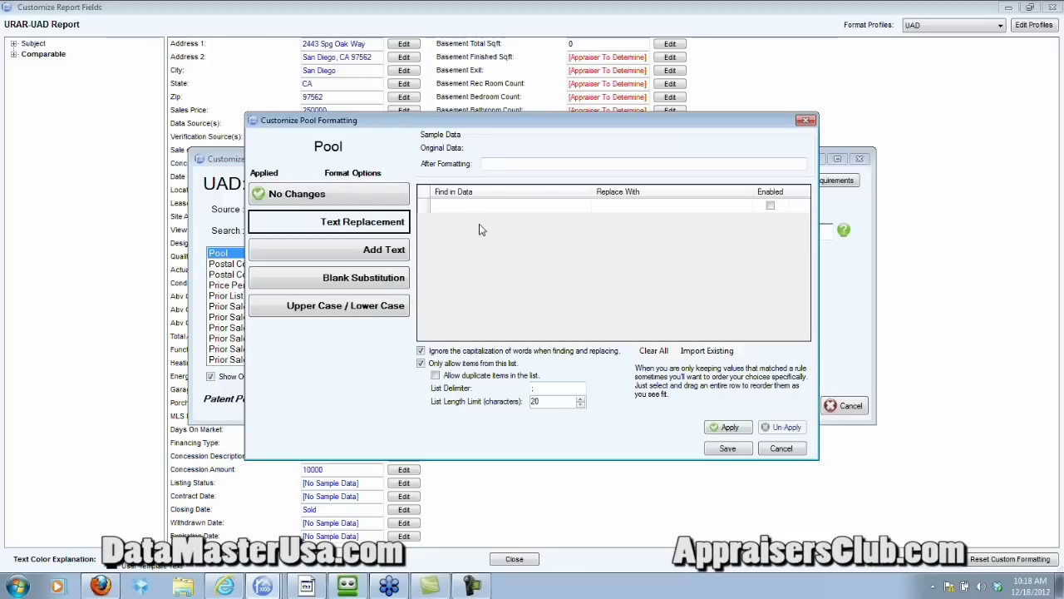
pyautogui.click(712, 356)
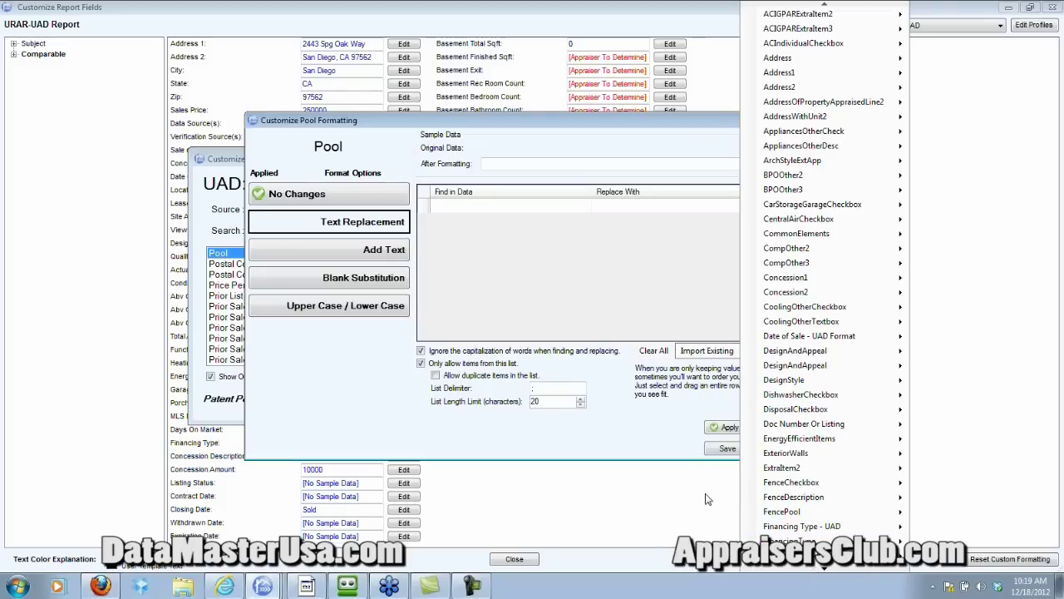
pyautogui.moveTo(758, 475)
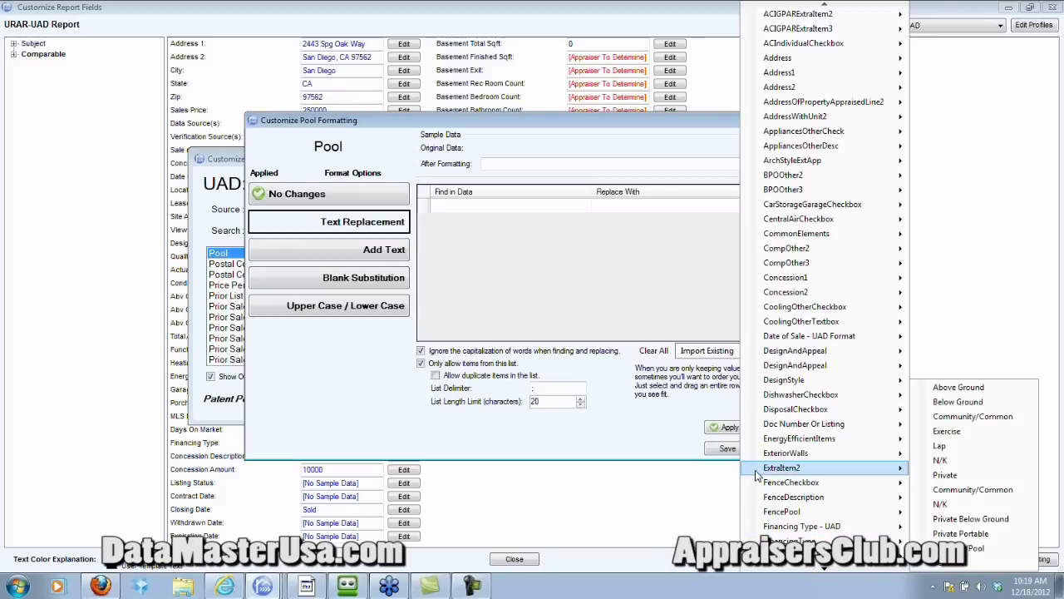
pyautogui.click(865, 471)
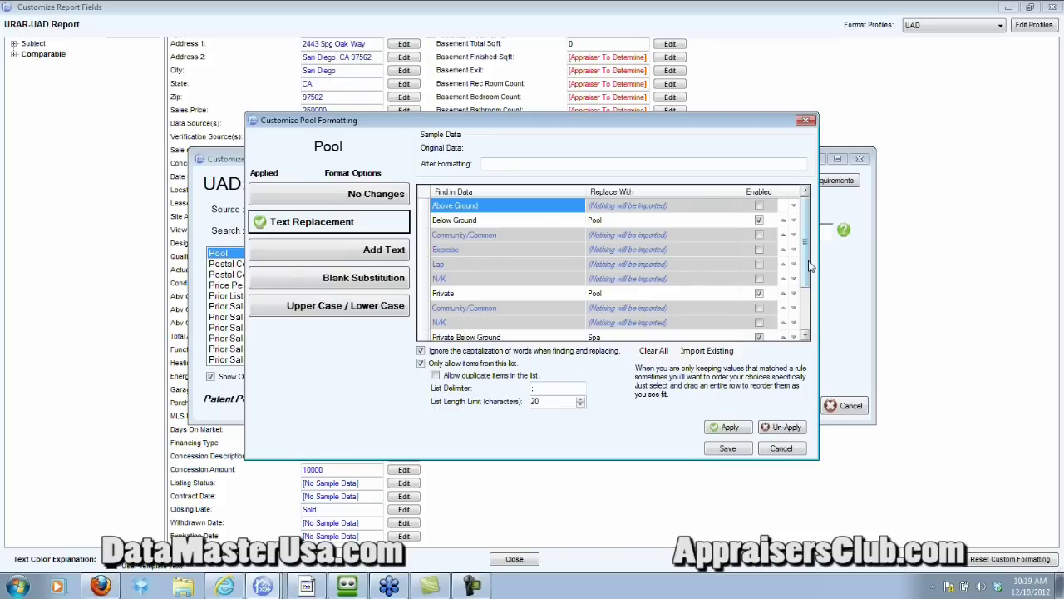
# Step: Enable the Exercise → Exc row in the Pool replacement grid
pyautogui.moveTo(811, 266); pyautogui.dragTo(802, 316)
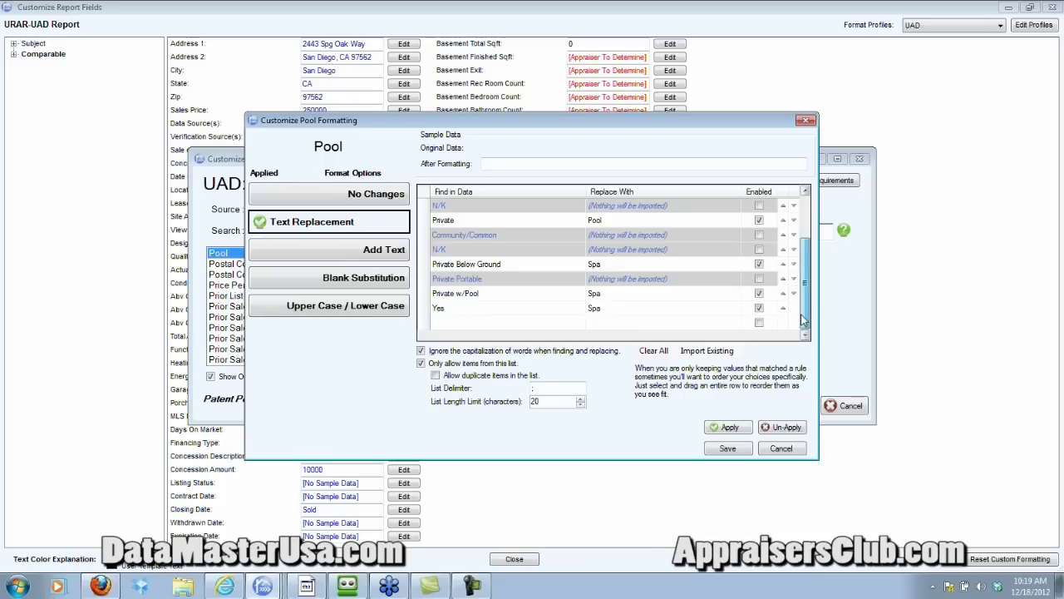
pyautogui.moveTo(803, 320); pyautogui.dragTo(805, 260)
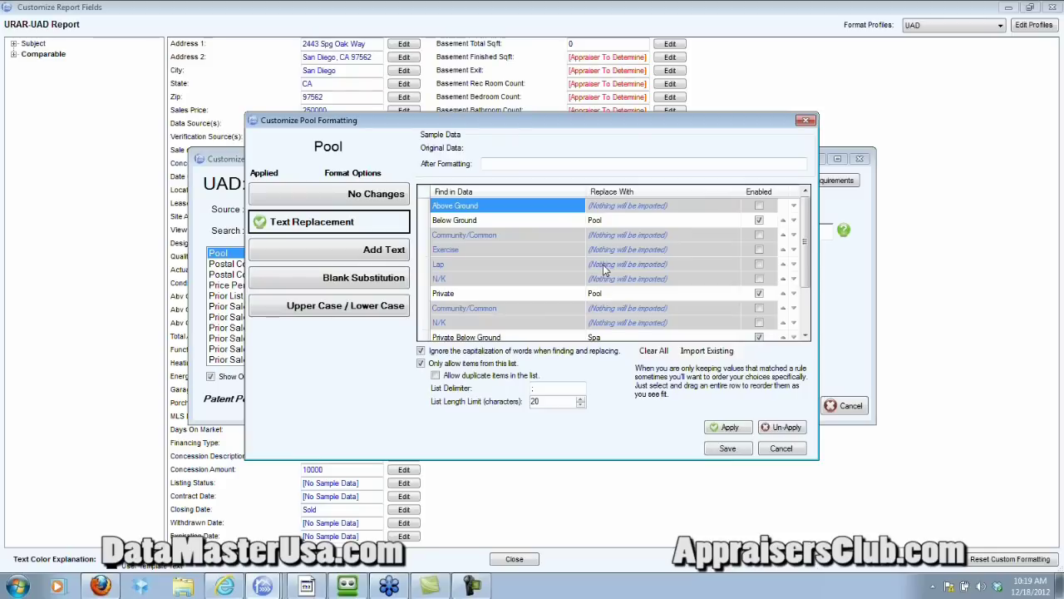
pyautogui.click(759, 250)
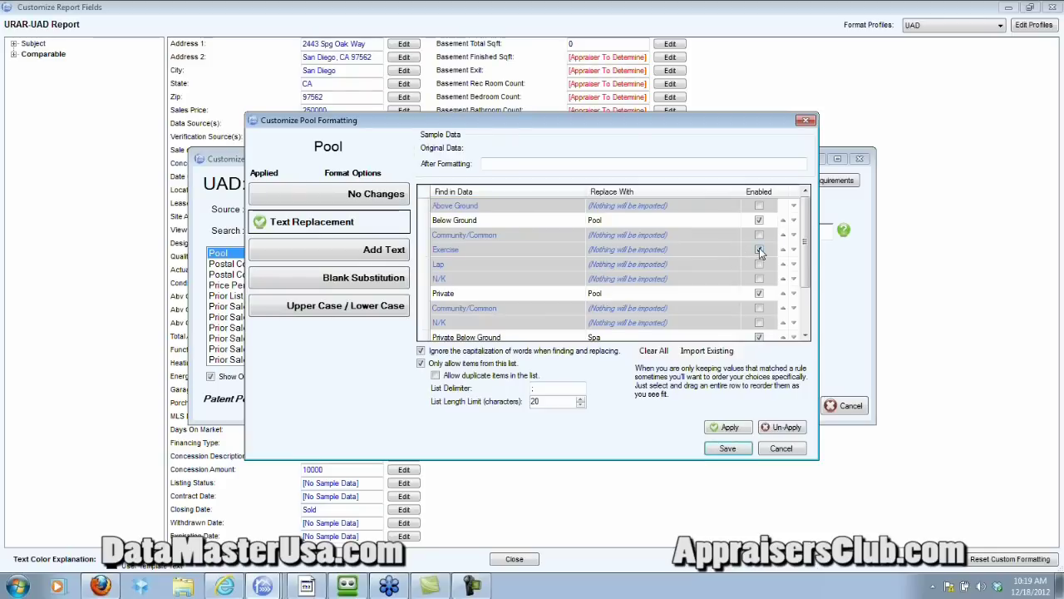
pyautogui.click(643, 249)
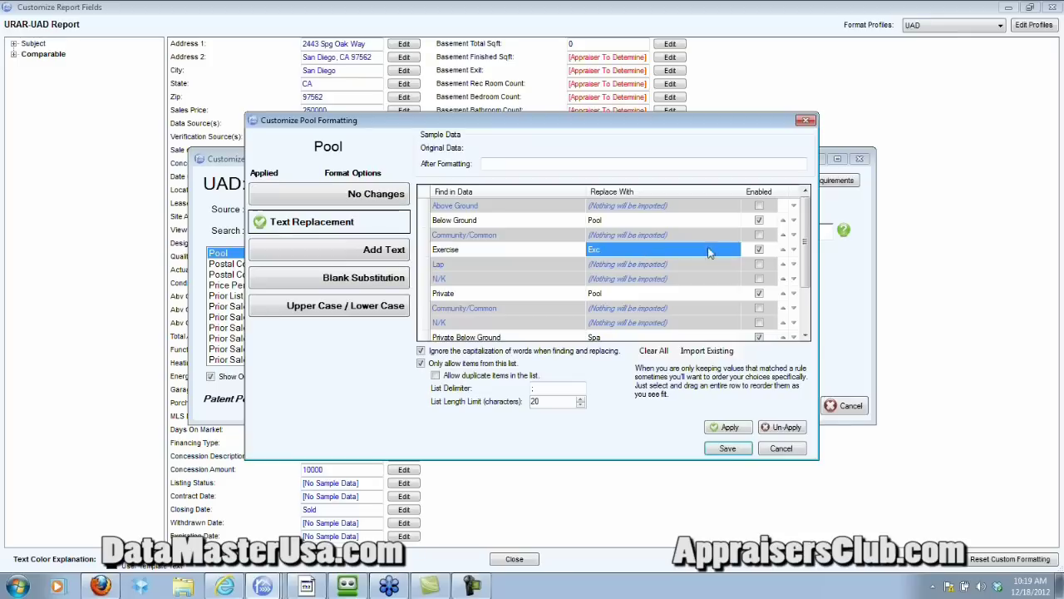
pyautogui.moveTo(812, 239); pyautogui.dragTo(805, 281)
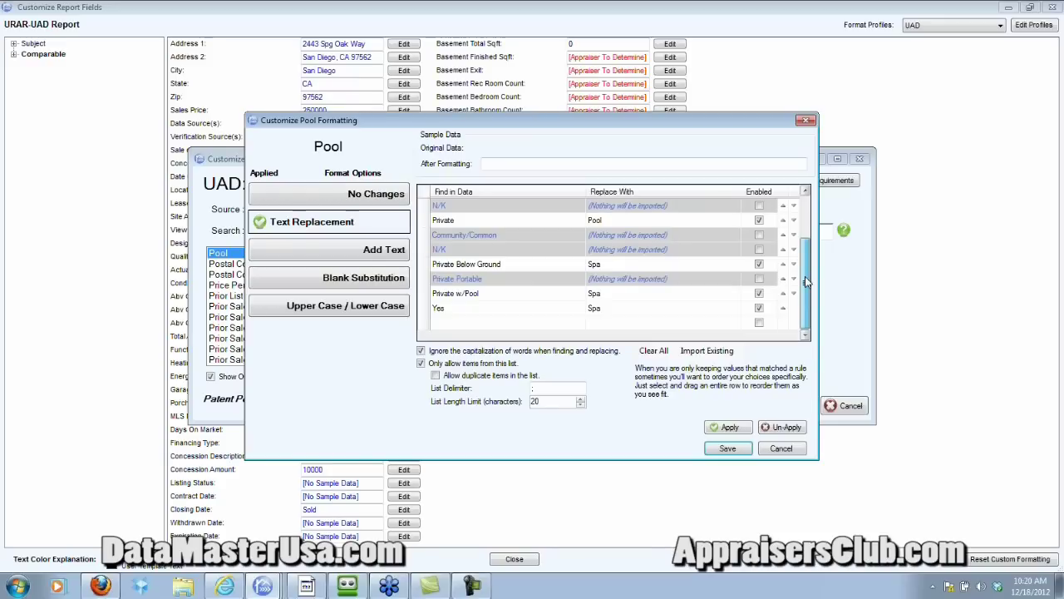
pyautogui.moveTo(805, 277); pyautogui.dragTo(808, 237)
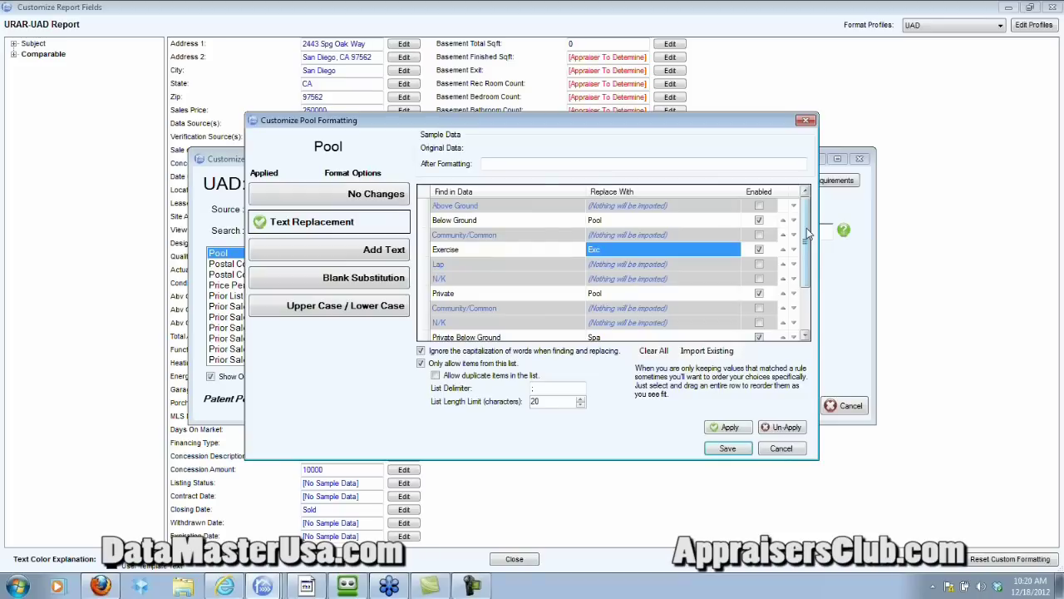
pyautogui.moveTo(807, 228); pyautogui.dragTo(806, 327)
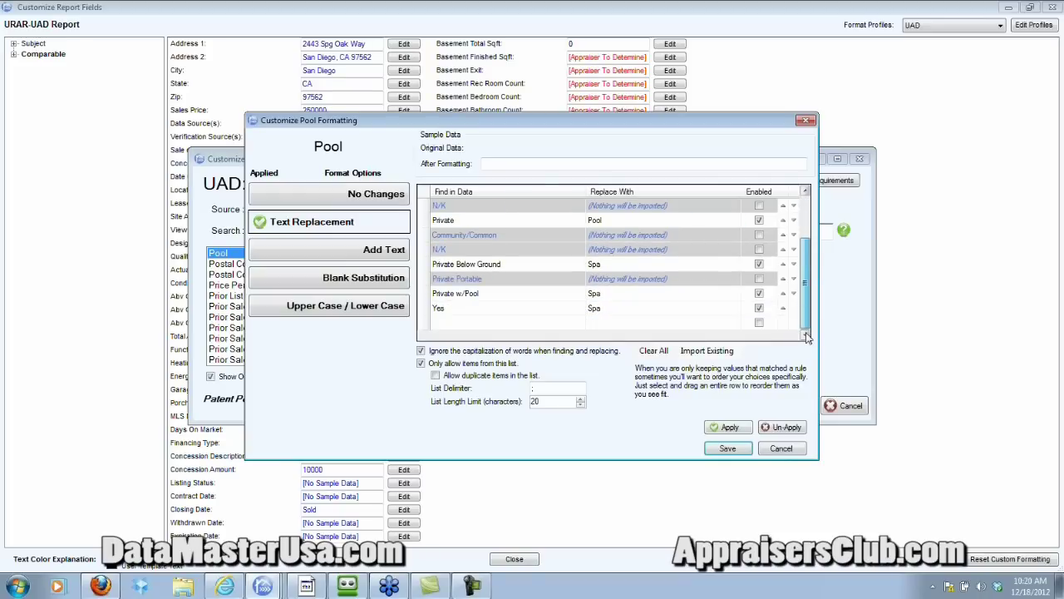
# Step: Add a new Pool → Pool replacement row and apply the Pool text replacements
pyautogui.click(462, 323)
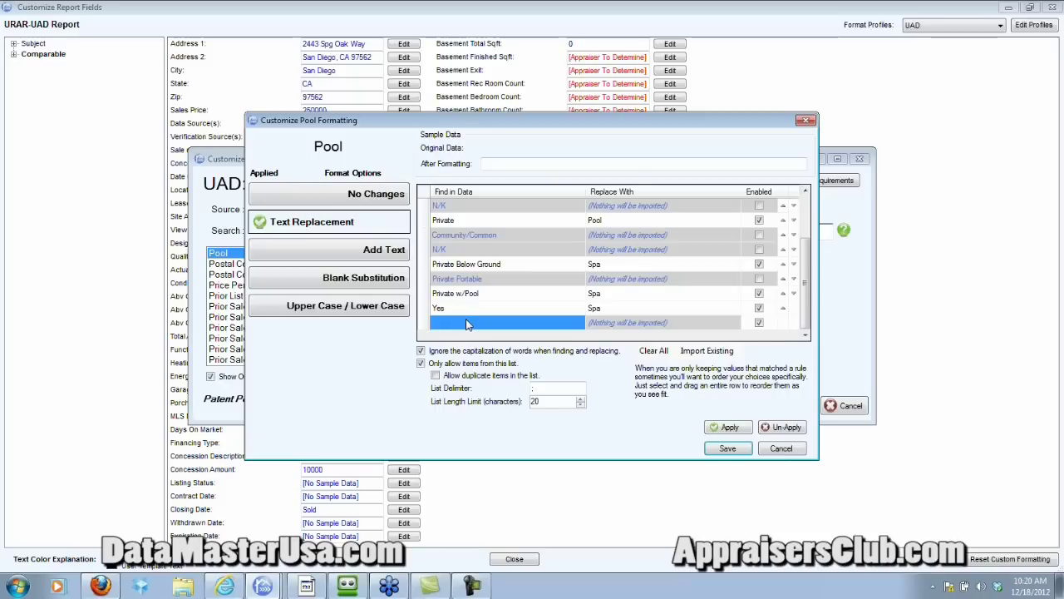
pyautogui.write('Pool')
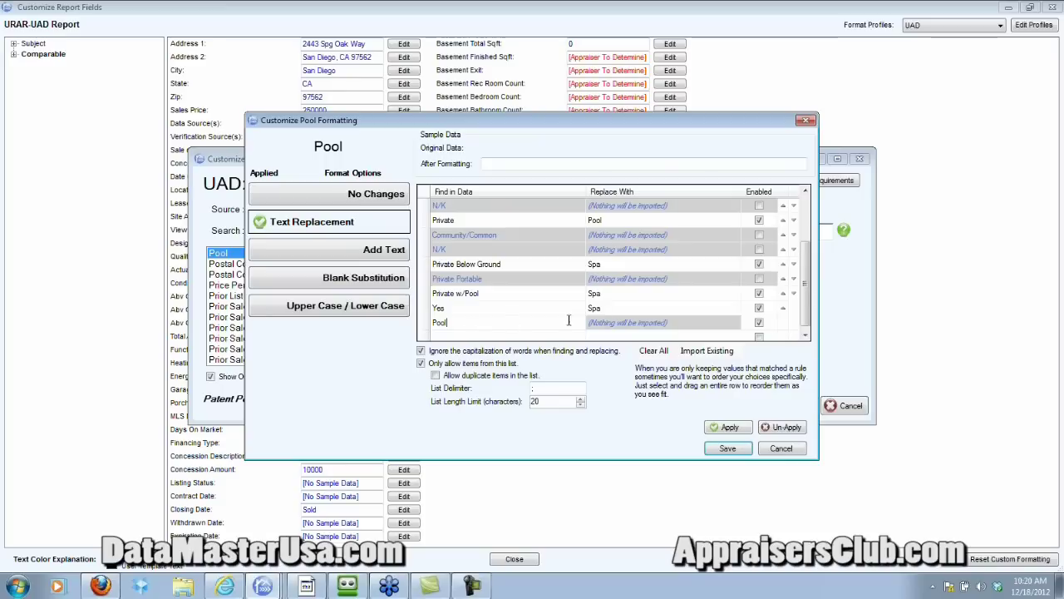
pyautogui.click(612, 326)
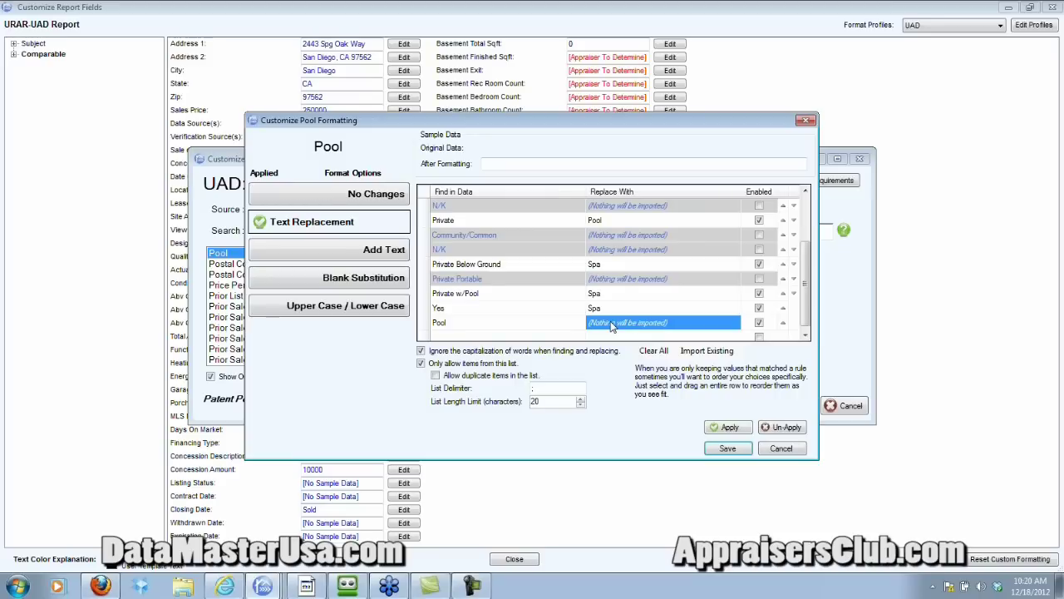
pyautogui.click(612, 324)
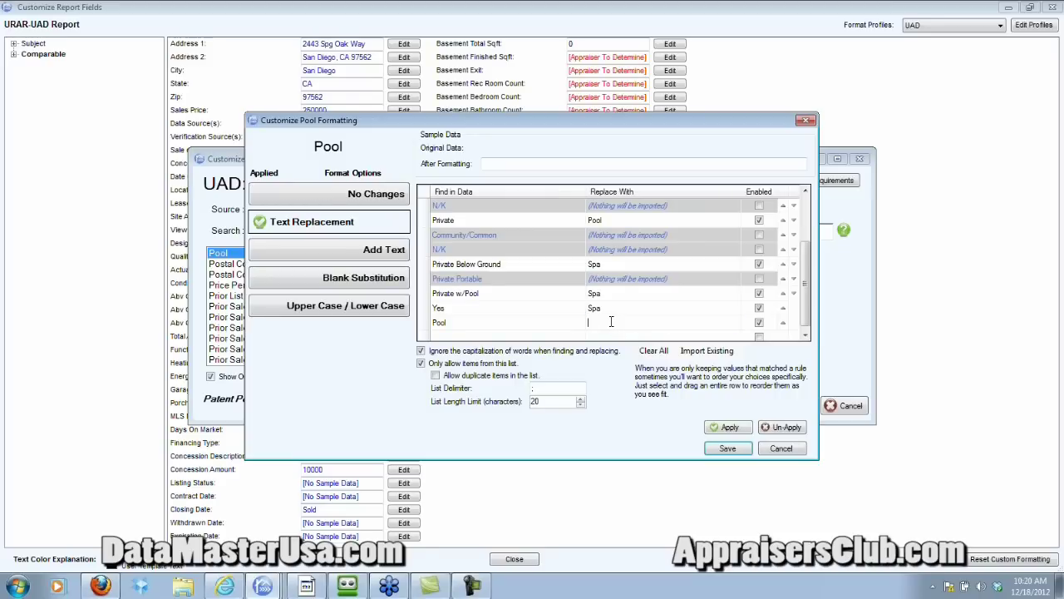
pyautogui.write('Pool')
pyautogui.moveTo(807, 287); pyautogui.dragTo(812, 302)
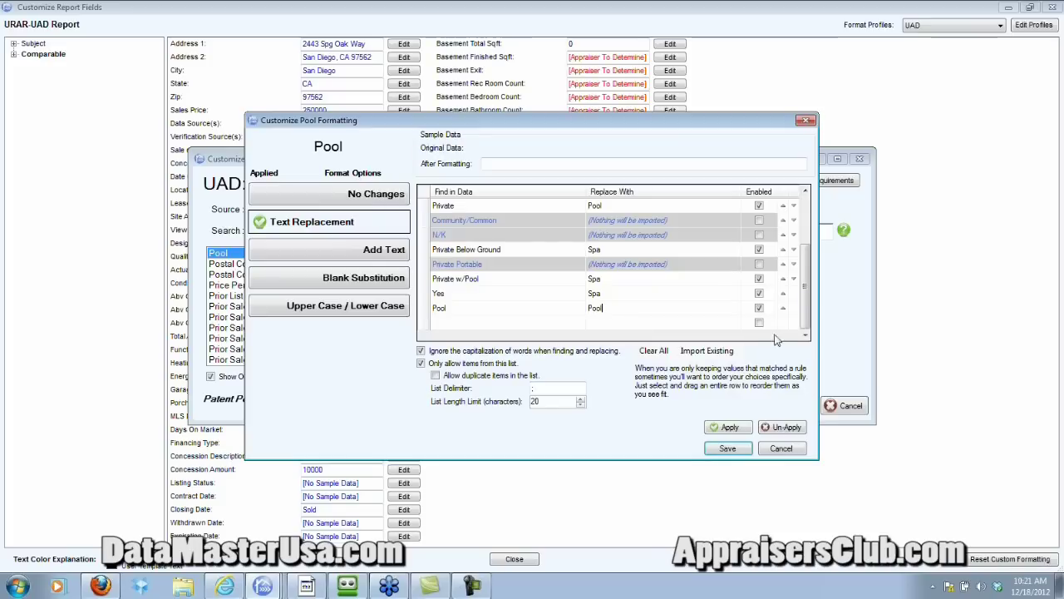
pyautogui.moveTo(811, 311); pyautogui.dragTo(818, 362)
pyautogui.moveTo(807, 291); pyautogui.dragTo(806, 218)
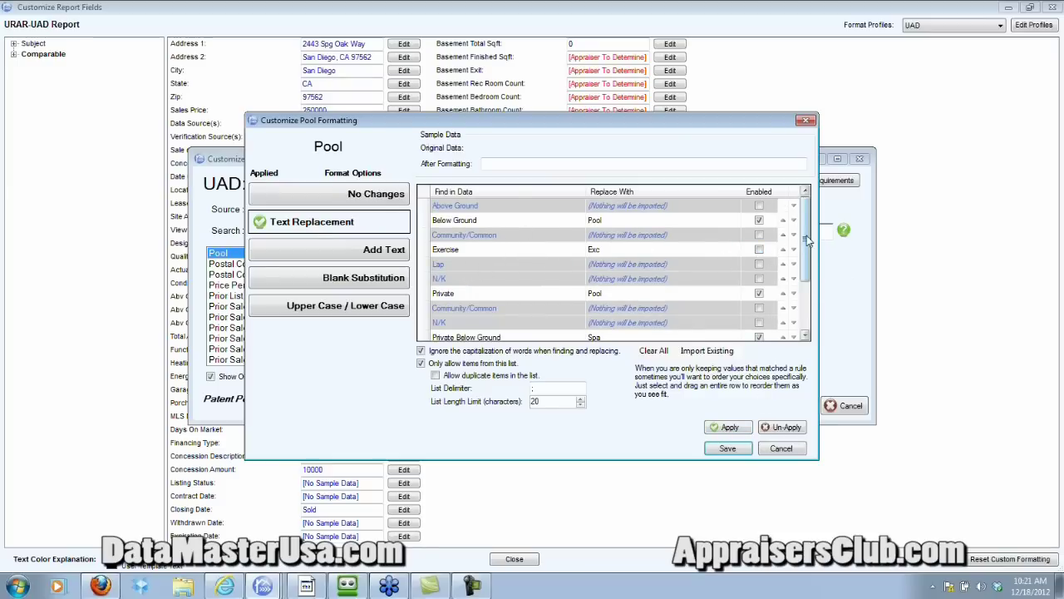
pyautogui.moveTo(806, 238); pyautogui.dragTo(807, 287)
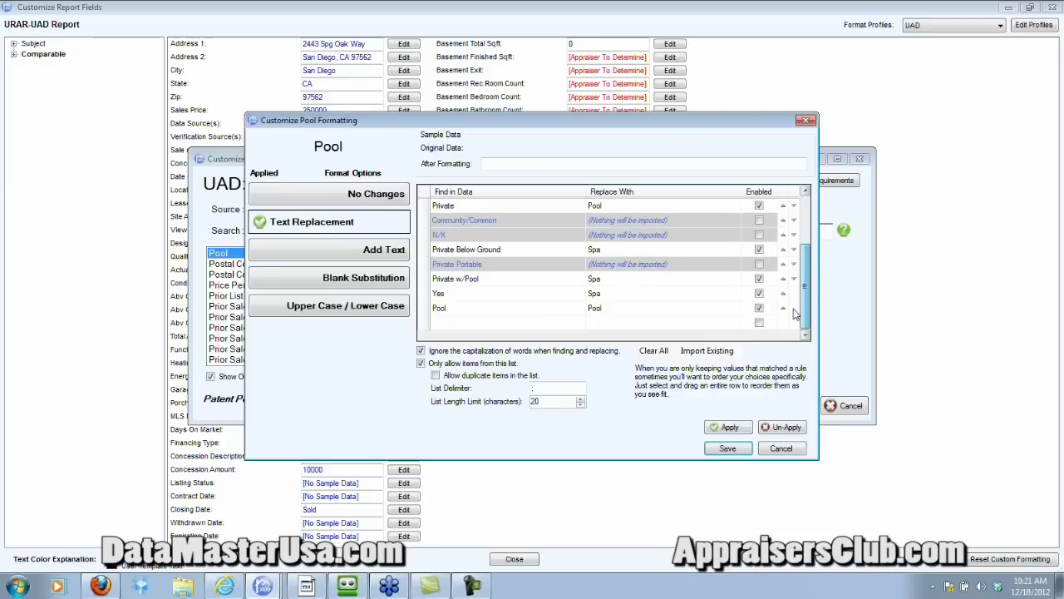
pyautogui.click(731, 429)
# Step: Save the Pool formatting and Porch, Patio, Deck format, applying Porch/Patio/ to all checked forms
pyautogui.click(728, 450)
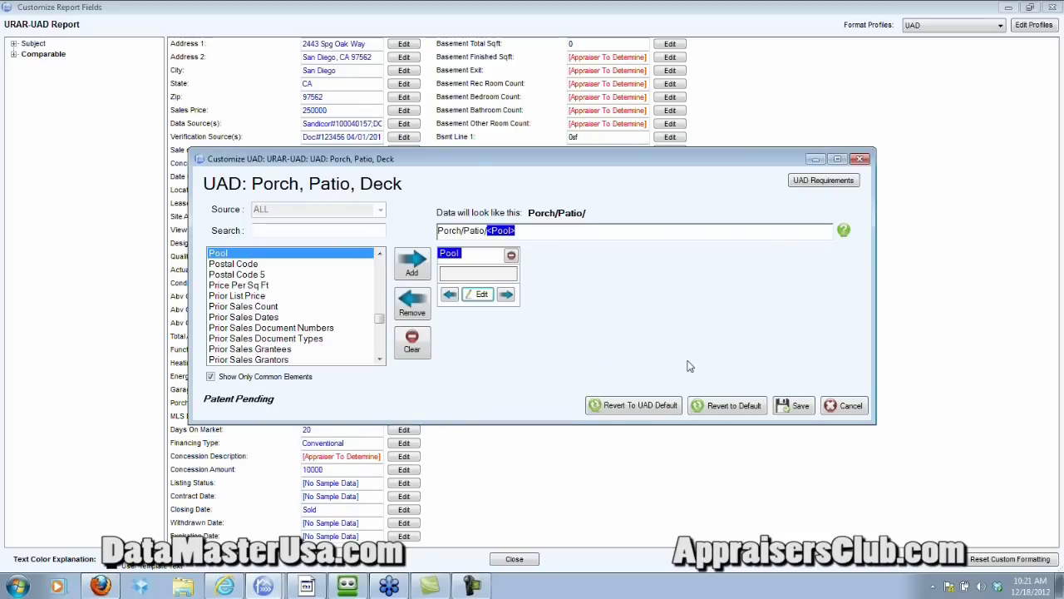
pyautogui.click(796, 413)
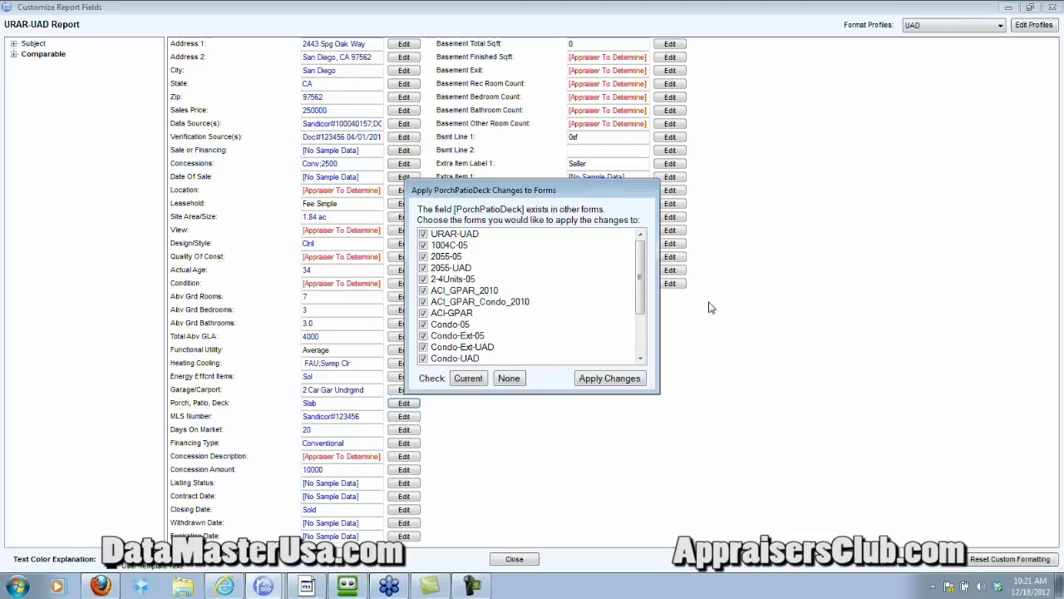
pyautogui.click(590, 380)
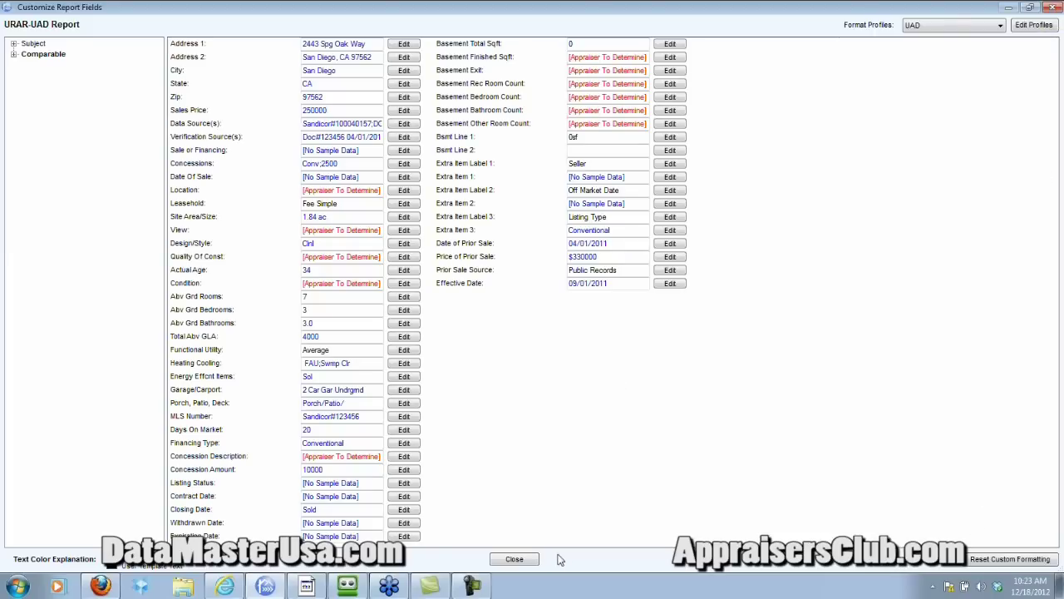
# Step: Send the data to the report, re-exporting subject and comparables but not market conditions data
pyautogui.click(527, 562)
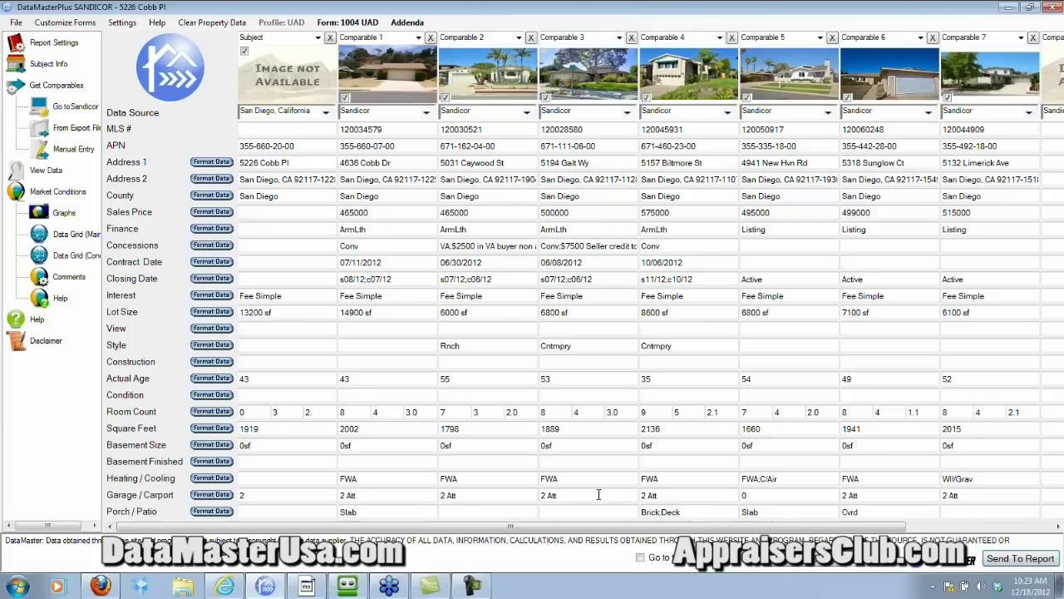
pyautogui.click(1004, 563)
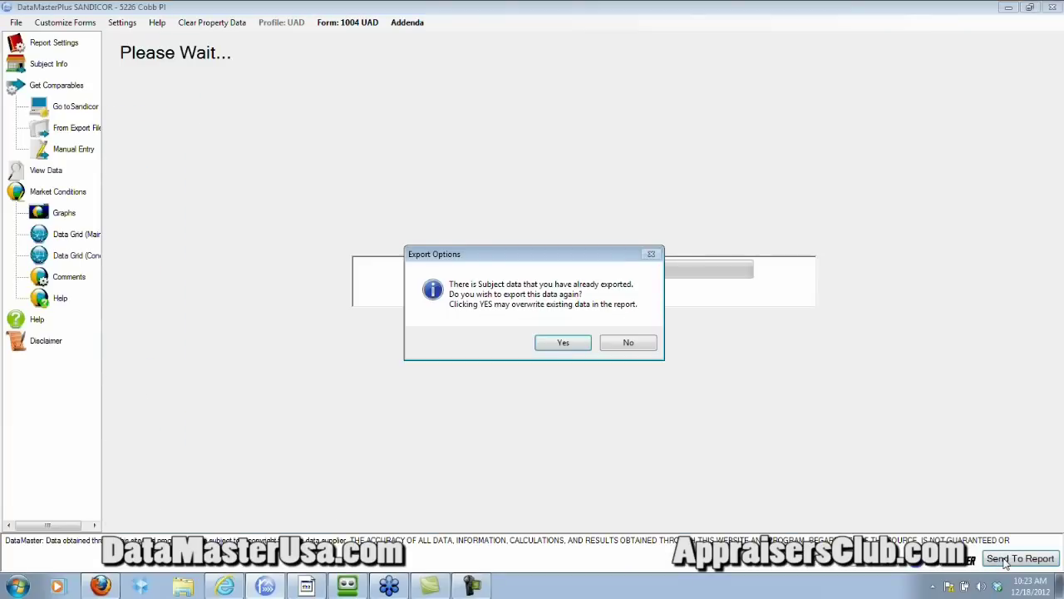
pyautogui.click(563, 344)
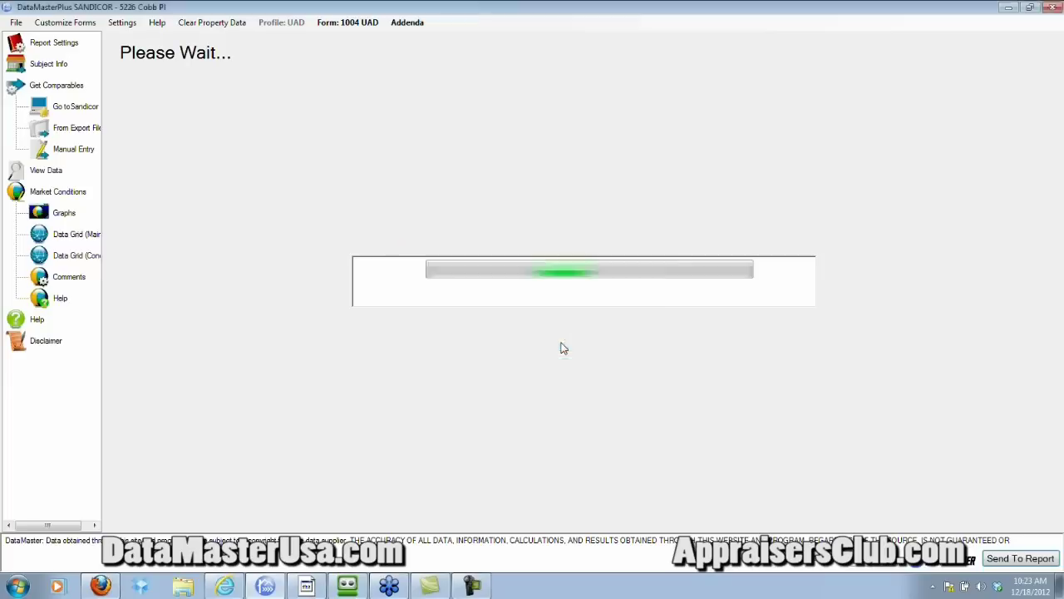
pyautogui.click(563, 344)
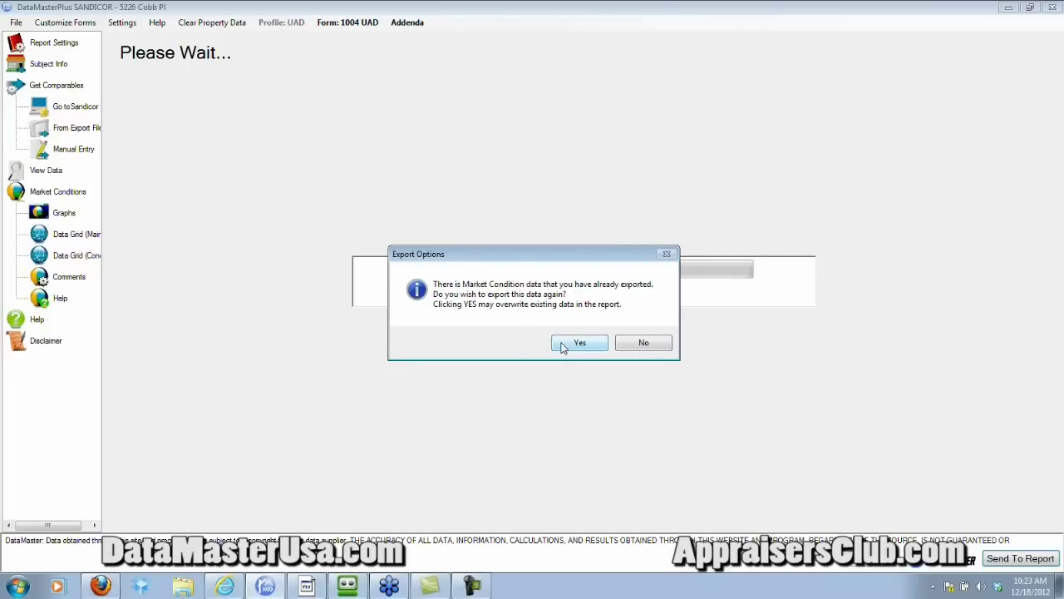
pyautogui.click(644, 344)
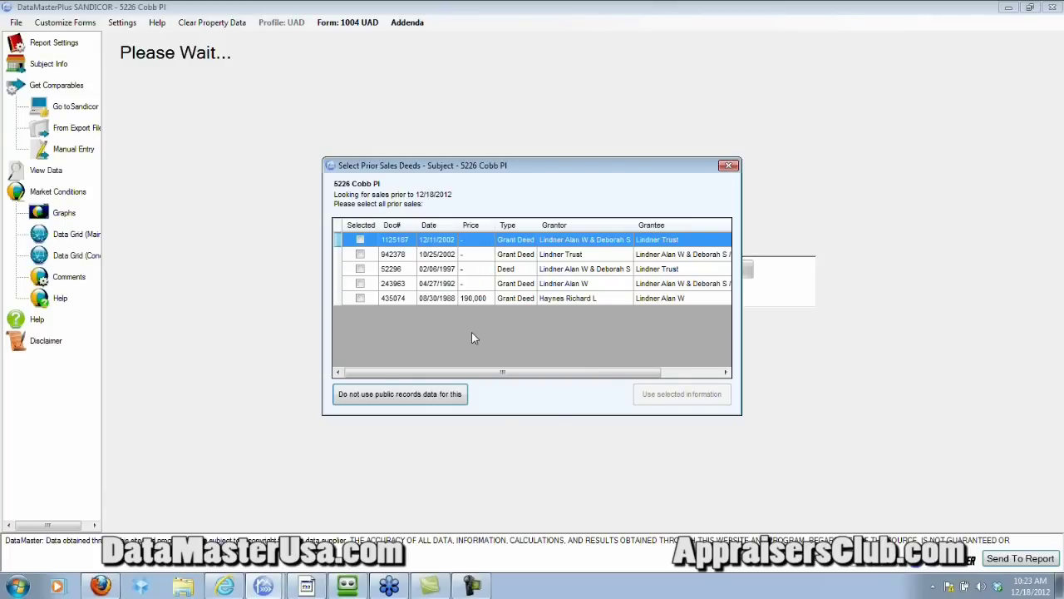
# Step: Skip public-record prior sales for the subject and each comparable, then continue the import
pyautogui.click(421, 401)
pyautogui.click(422, 401)
pyautogui.click(422, 401)
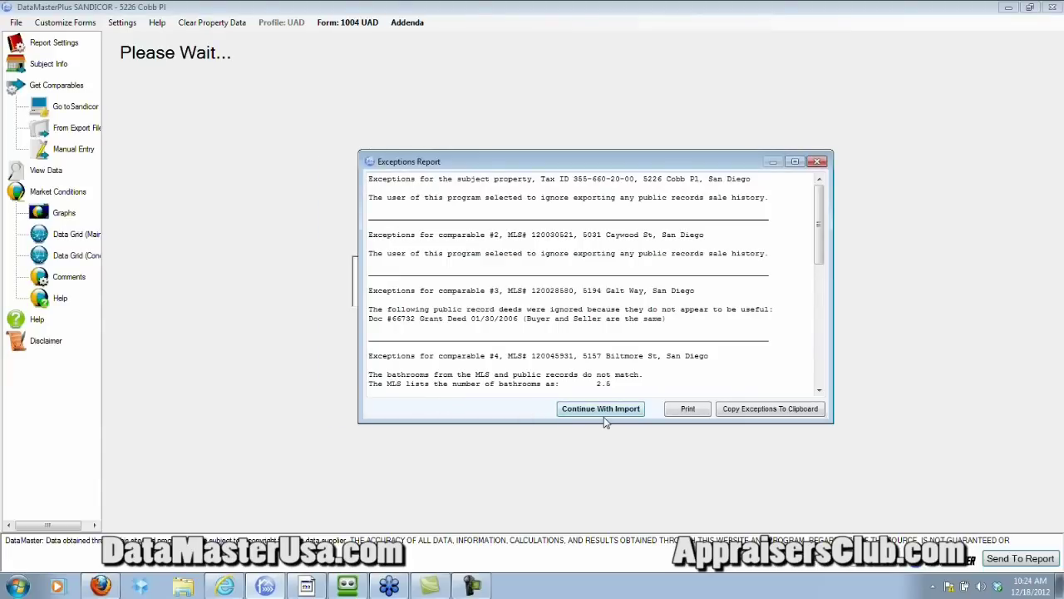
pyautogui.click(597, 414)
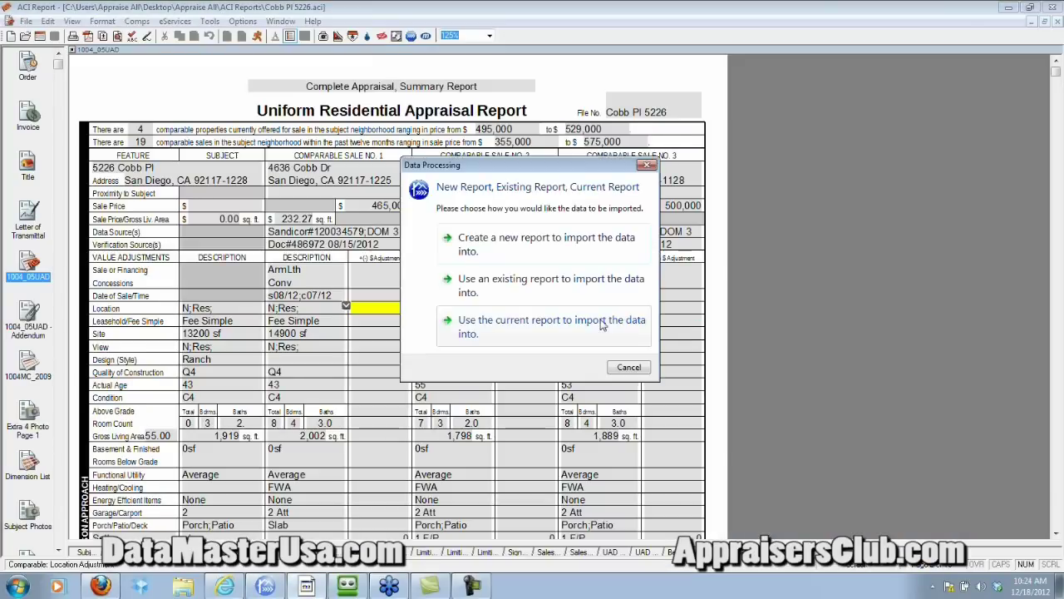
# Step: Import into the current 1004 report and scroll the comparables grid from comparable 1's Design (Style) row
pyautogui.click(531, 341)
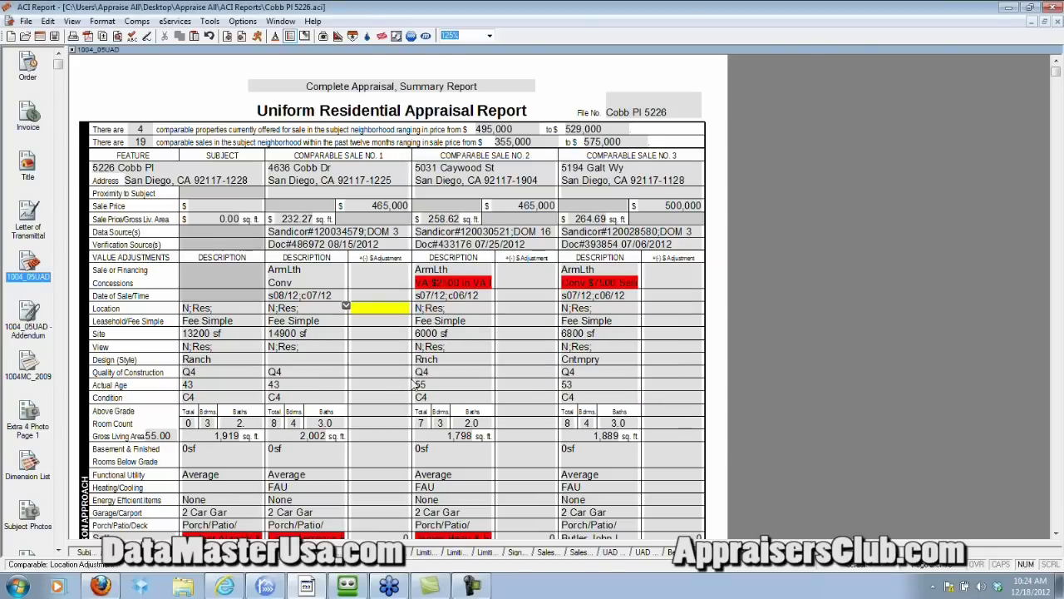
pyautogui.click(376, 365)
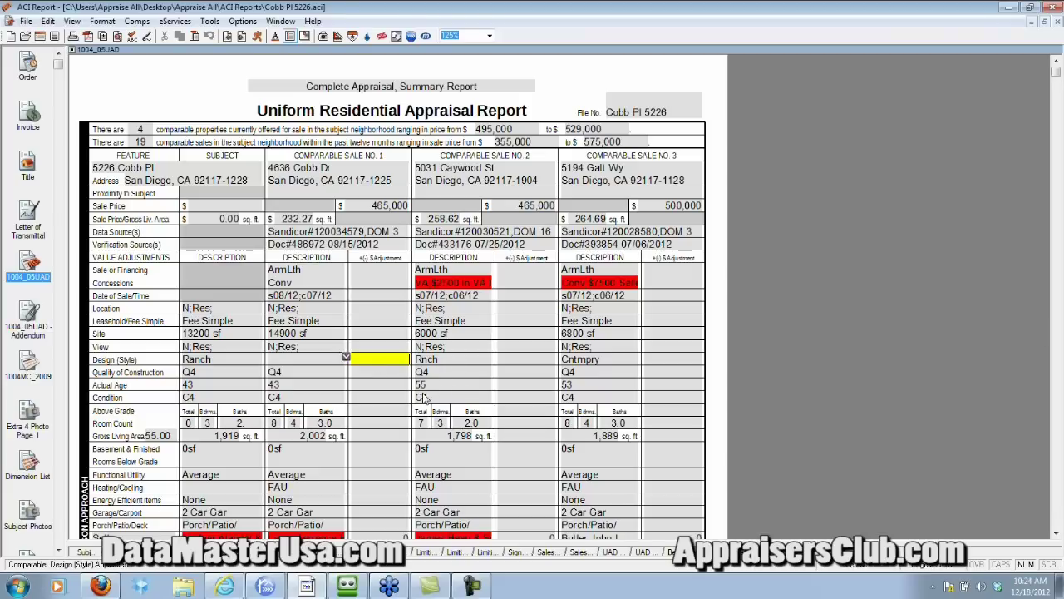
pyautogui.scroll(-3, 419, 398)
pyautogui.scroll(-3, 379, 367)
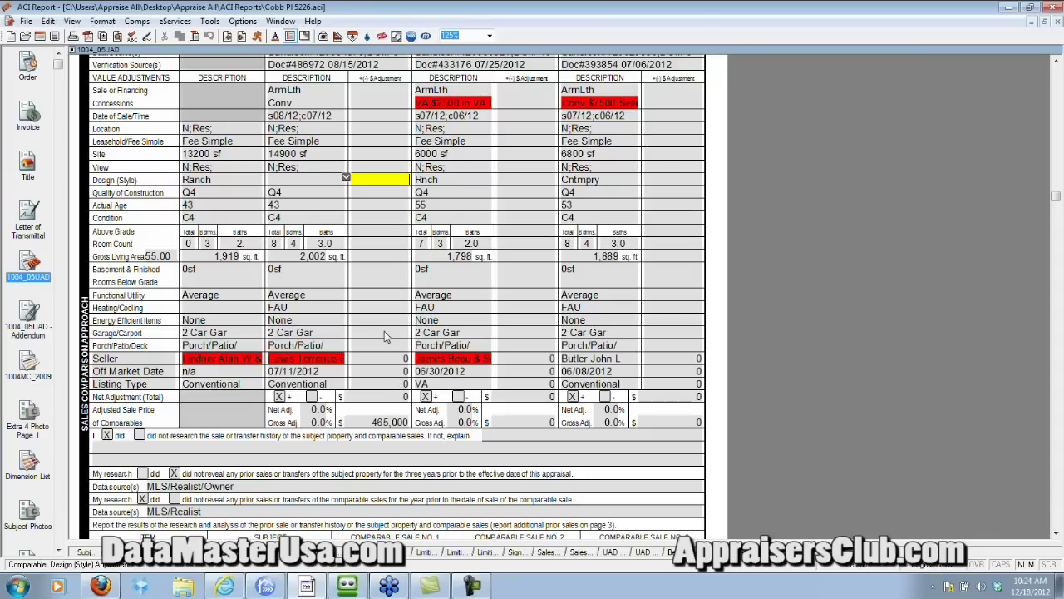
pyautogui.scroll(1, 384, 331)
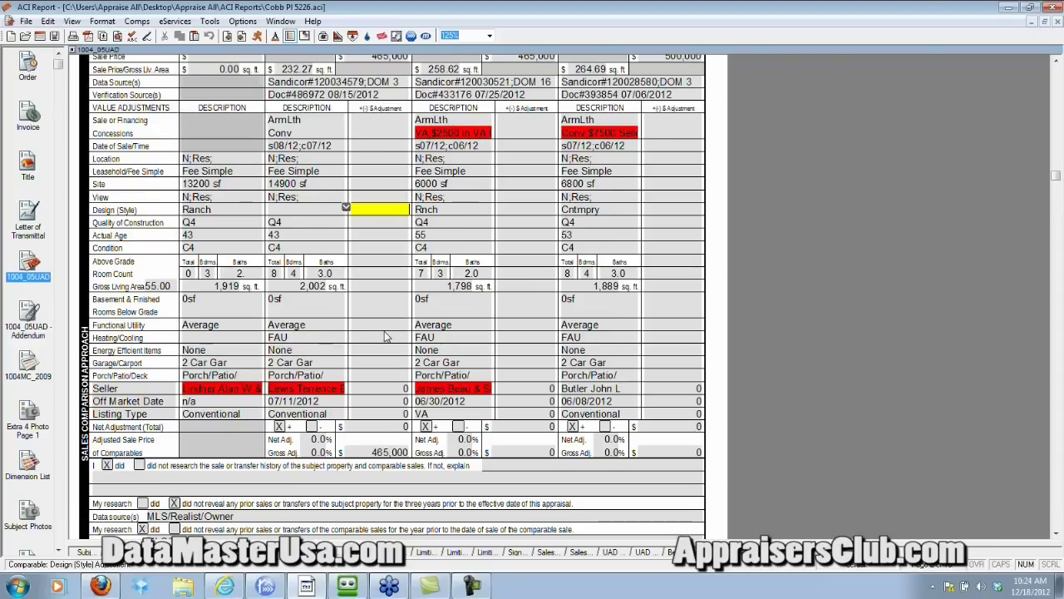
# Step: Review comparable 1's Seller and Garage/Carport entries and the subject's Porch/Patio entry
pyautogui.click(323, 389)
pyautogui.click(324, 389)
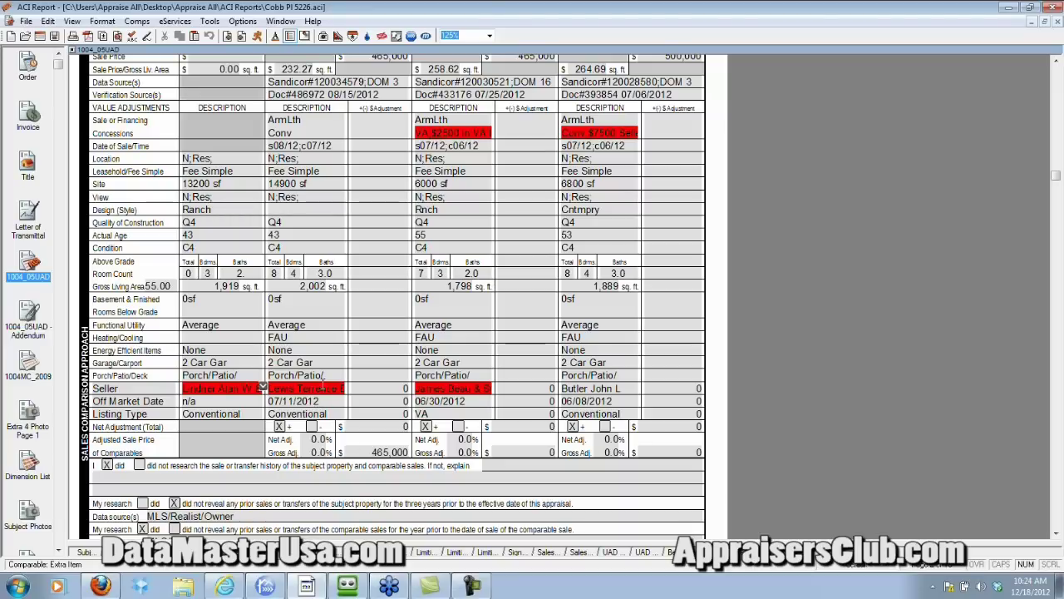
pyautogui.click(384, 366)
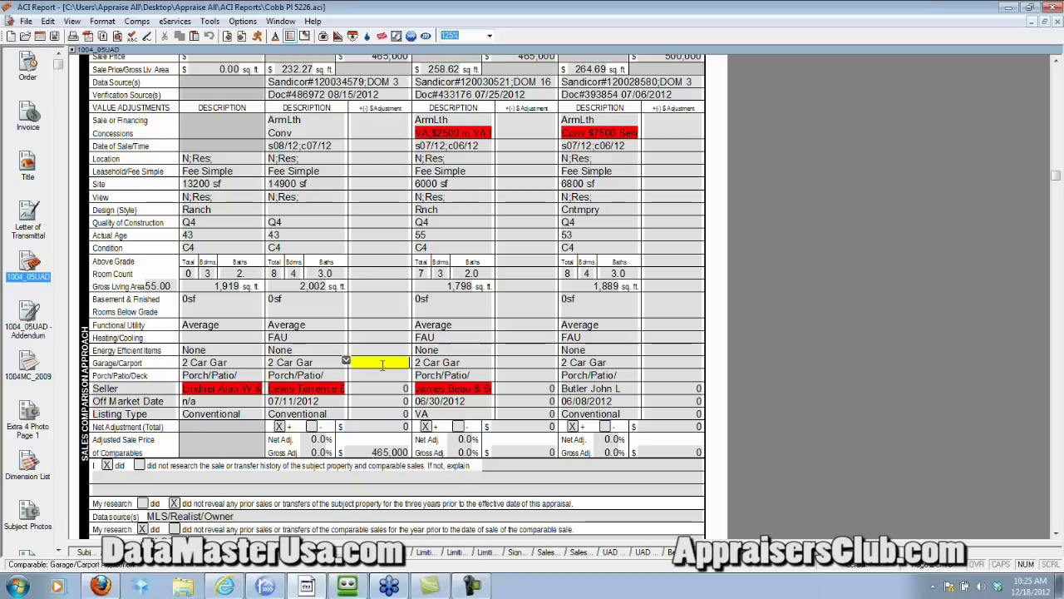
pyautogui.click(238, 377)
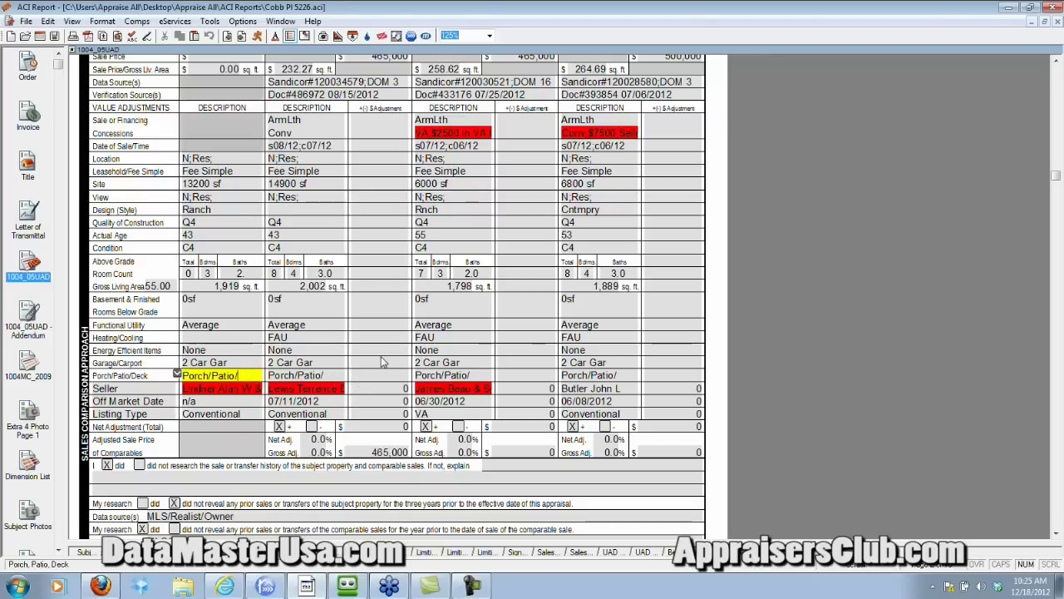
pyautogui.click(381, 363)
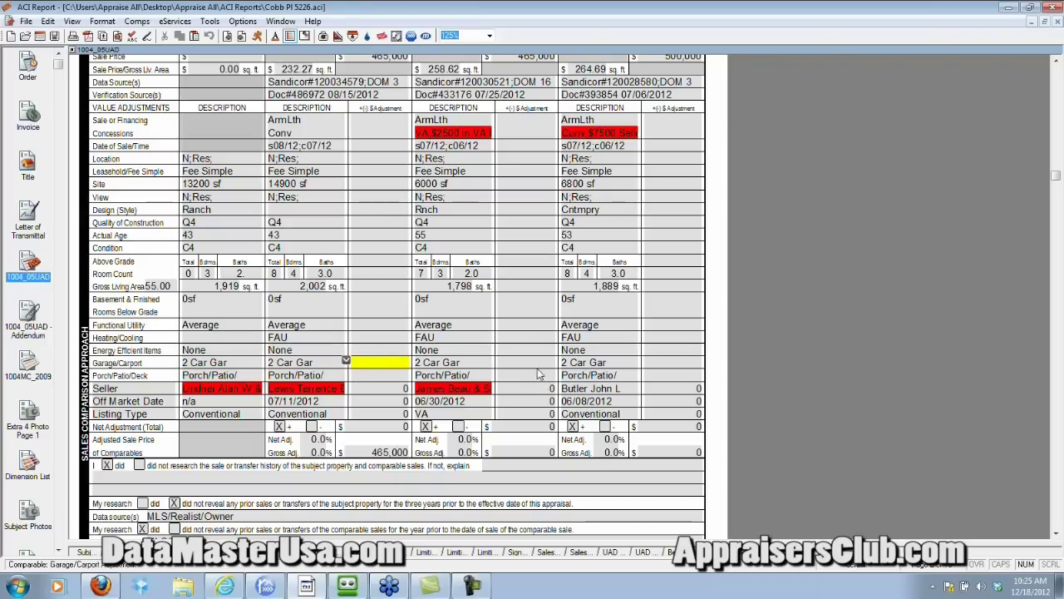
pyautogui.click(574, 553)
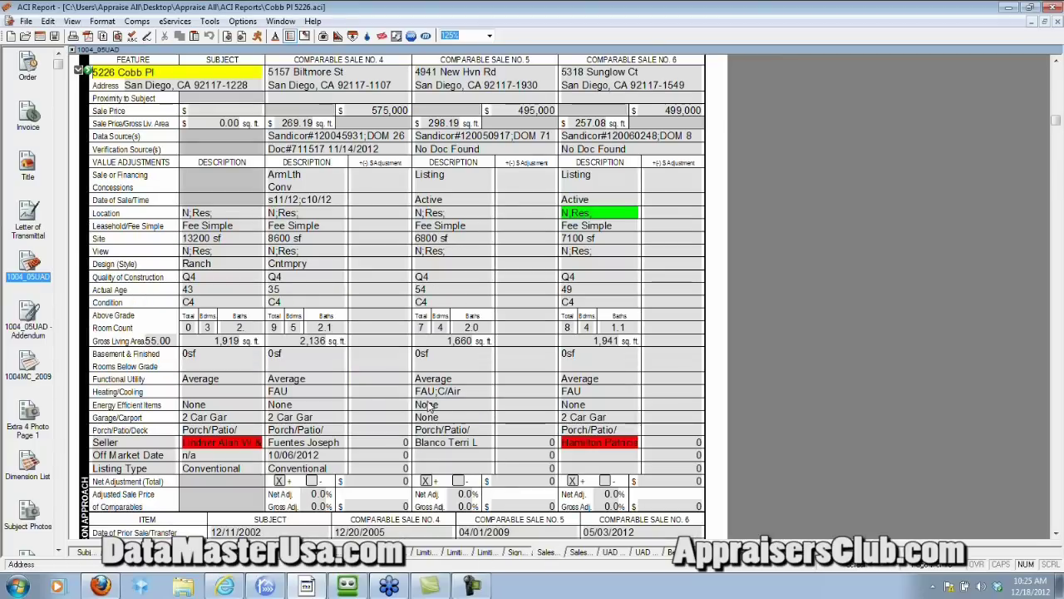
pyautogui.click(453, 420)
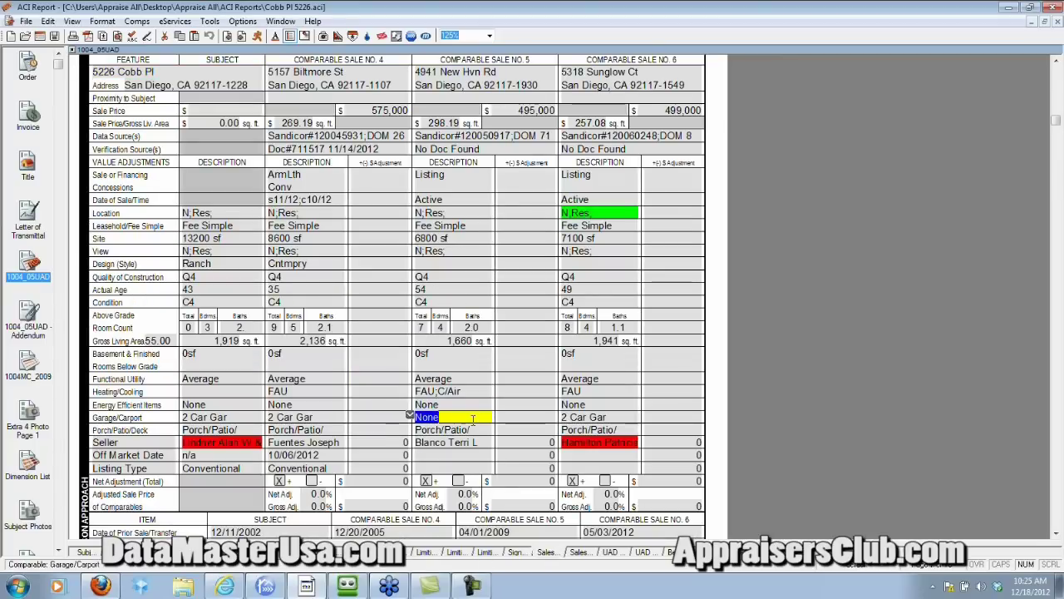
pyautogui.click(319, 418)
pyautogui.click(316, 419)
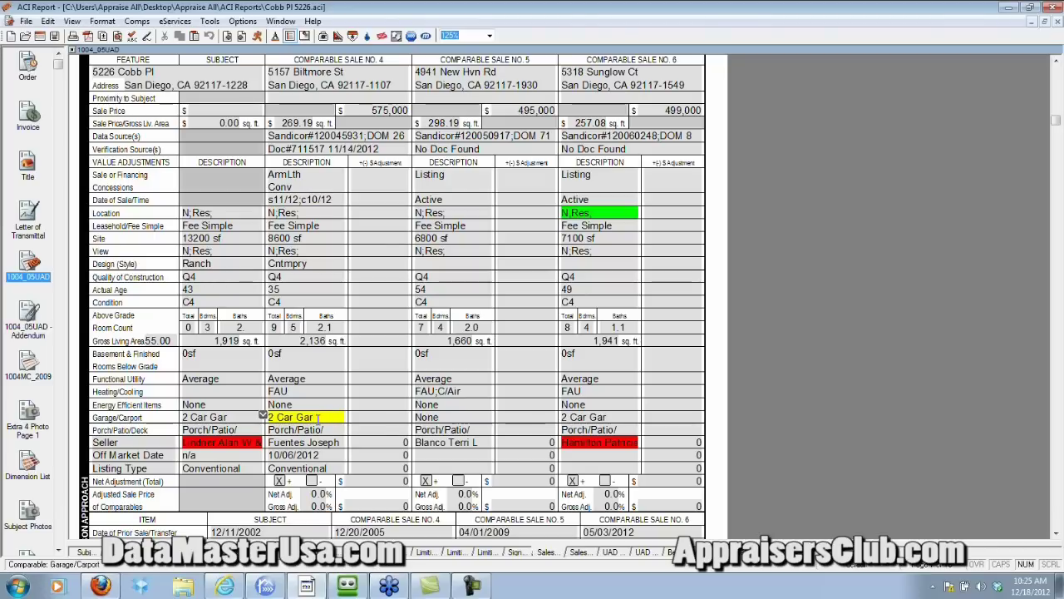
pyautogui.click(377, 381)
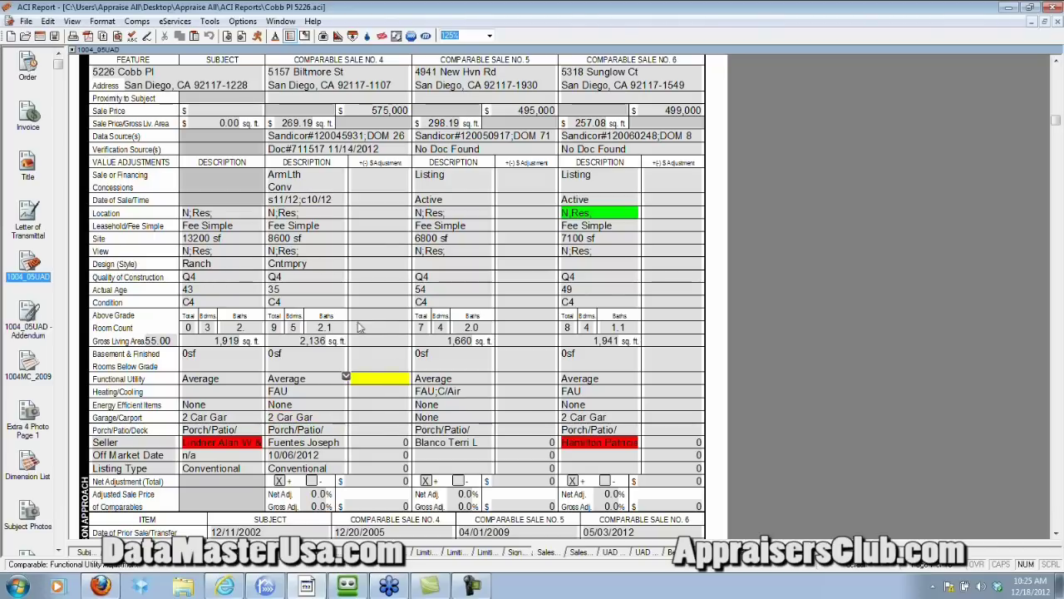
pyautogui.click(371, 276)
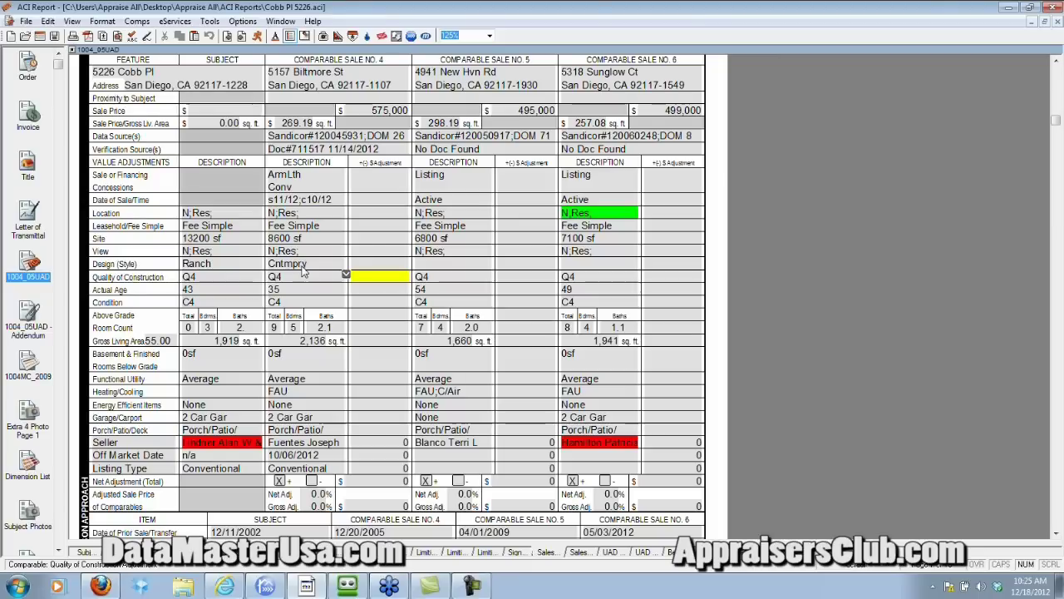
pyautogui.click(380, 250)
pyautogui.scroll(3, 383, 273)
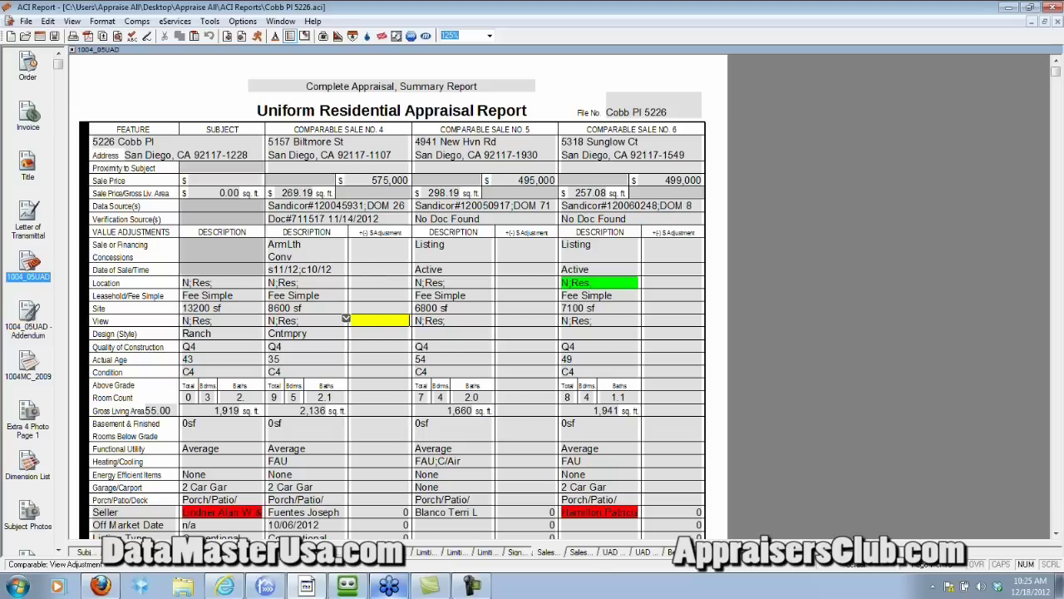
pyautogui.click(334, 552)
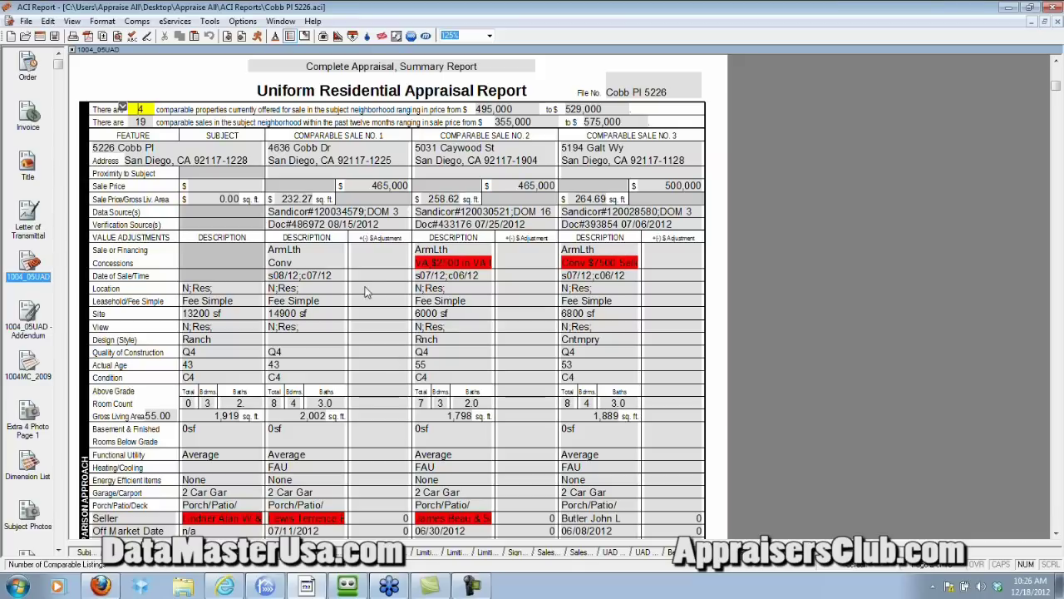
pyautogui.click(389, 331)
pyautogui.scroll(-3, 387, 491)
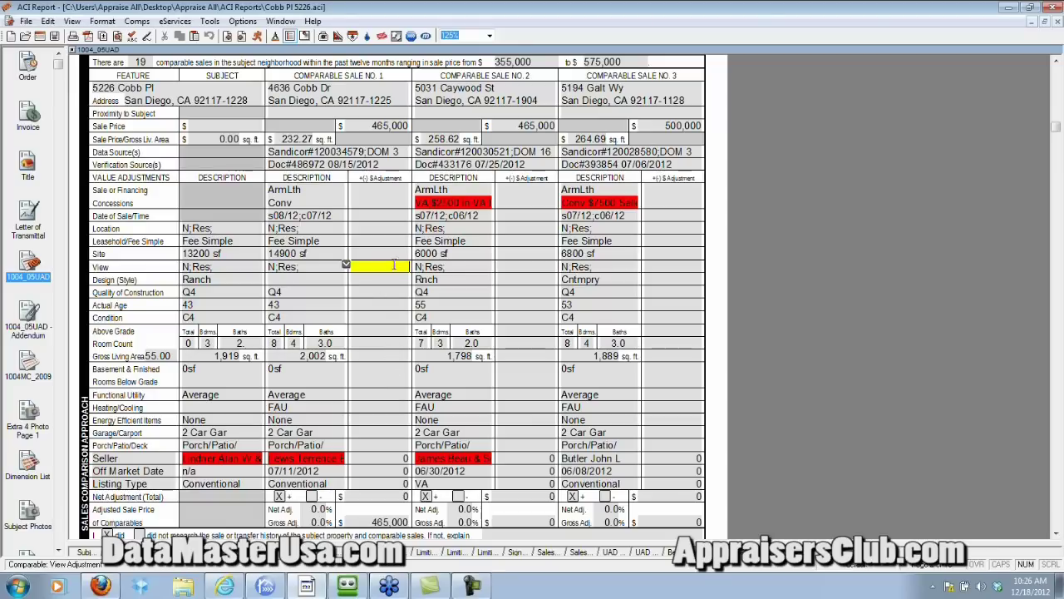
pyautogui.scroll(-5, 391, 358)
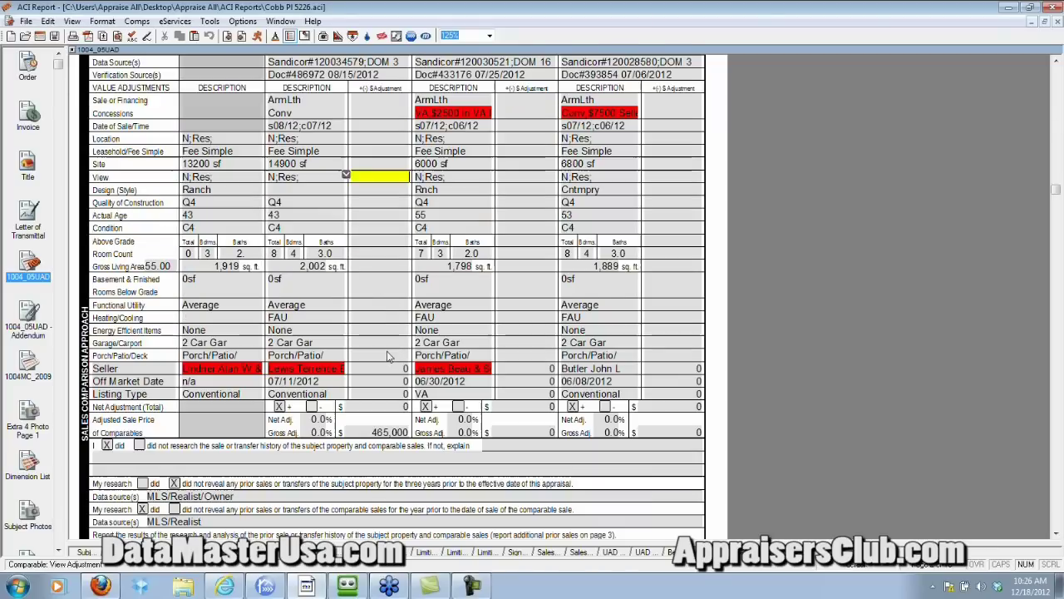
pyautogui.click(379, 314)
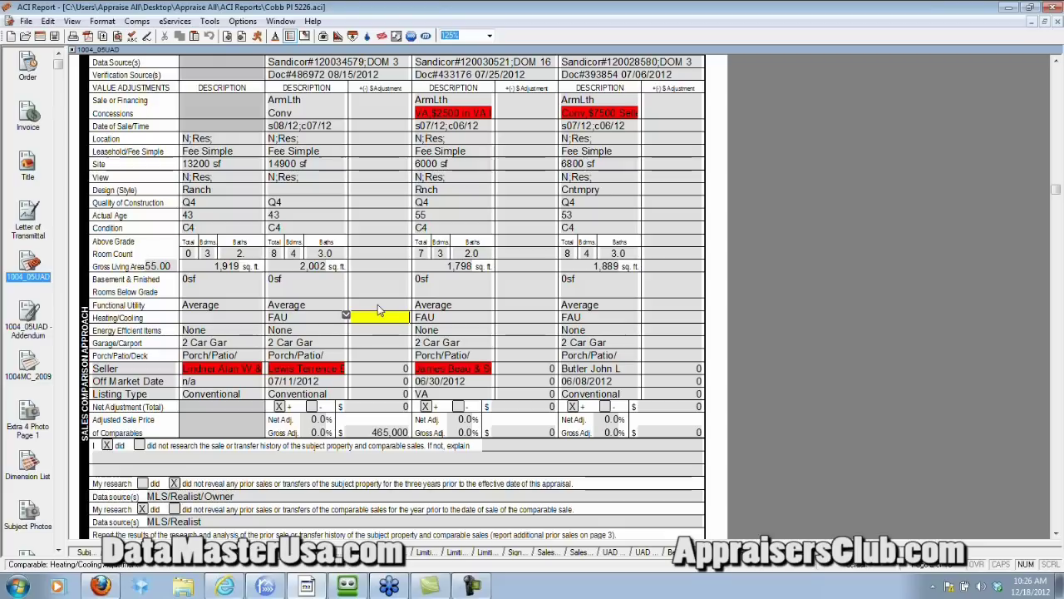